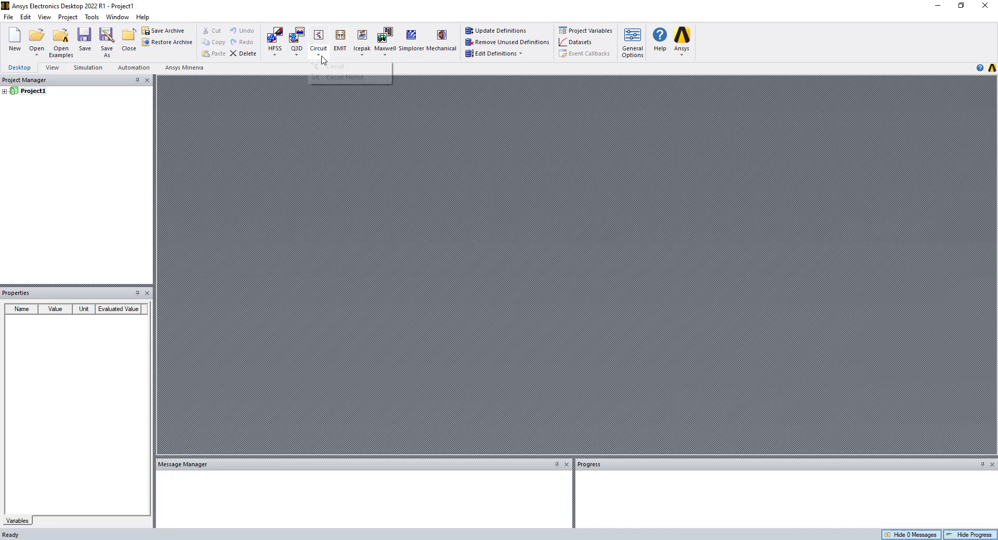
Insert a new Circuit design with the layout technology set to None, and place two interface ports side by side on the schematic.
left_click(328, 64)
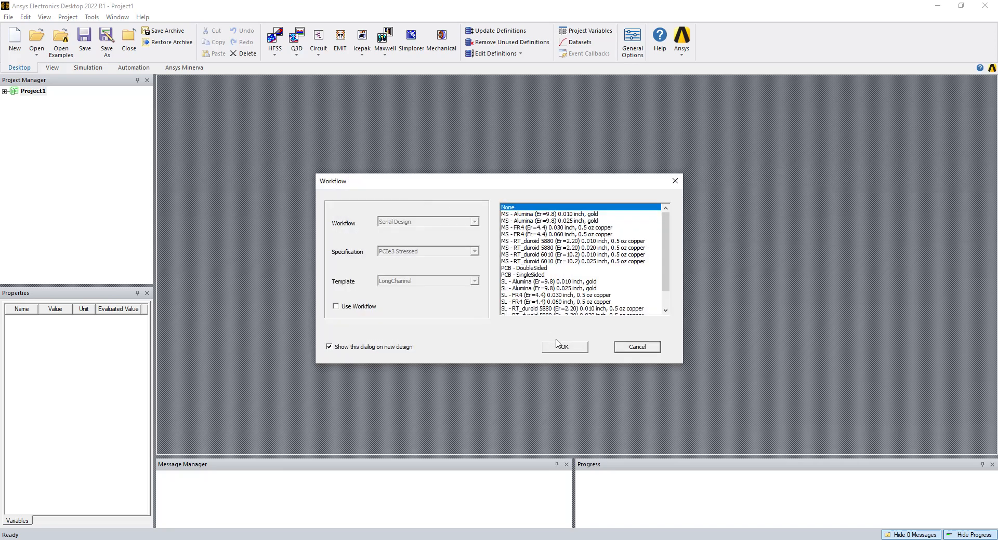
left_click(558, 344)
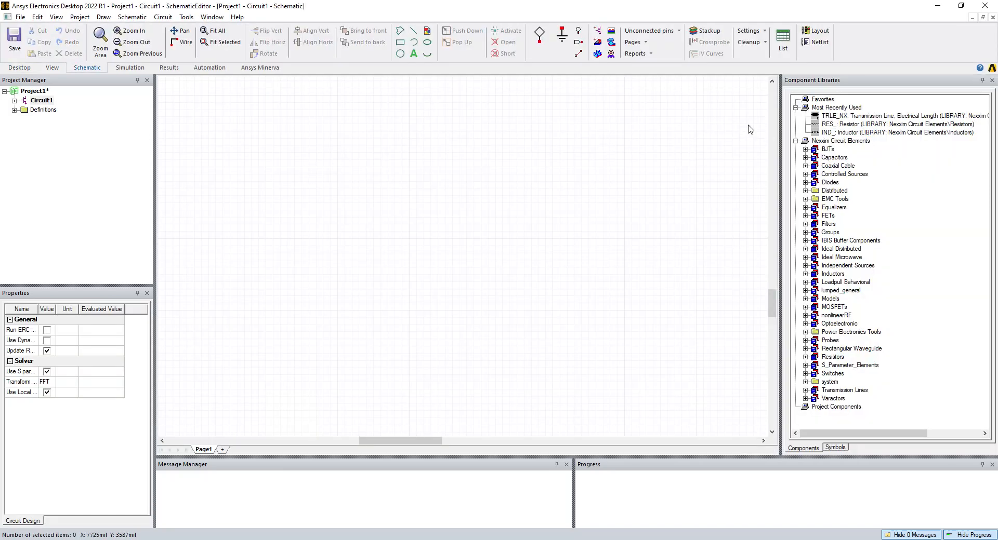
left_click(540, 35)
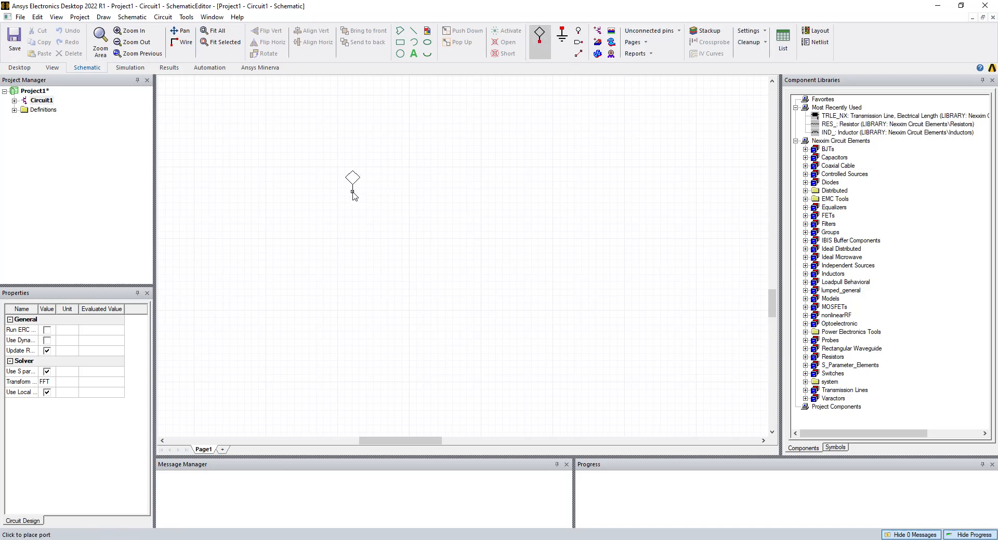
left_click(353, 192)
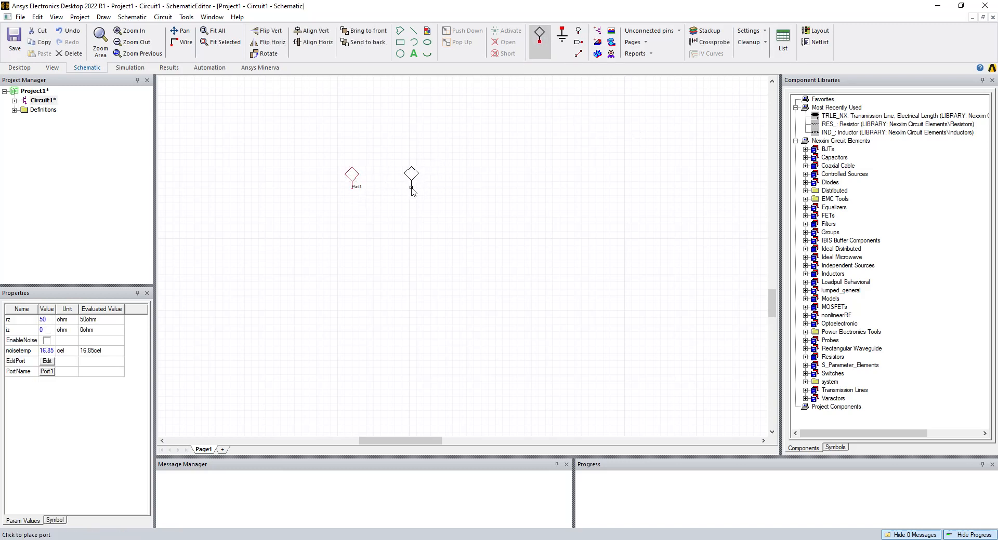
left_click(410, 192)
key("Escape")
scroll(373, 186, "up", 5)
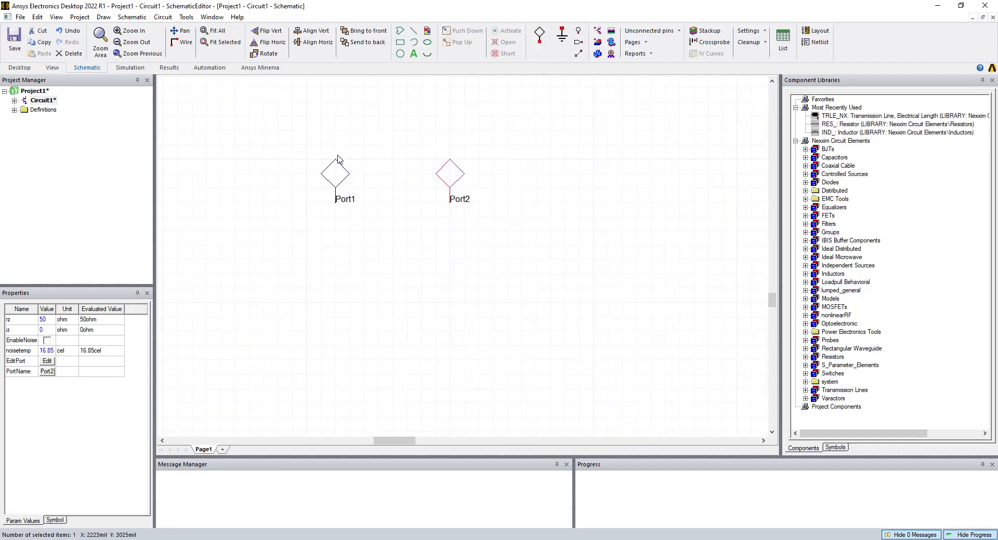
scroll(340, 154, "down", 1)
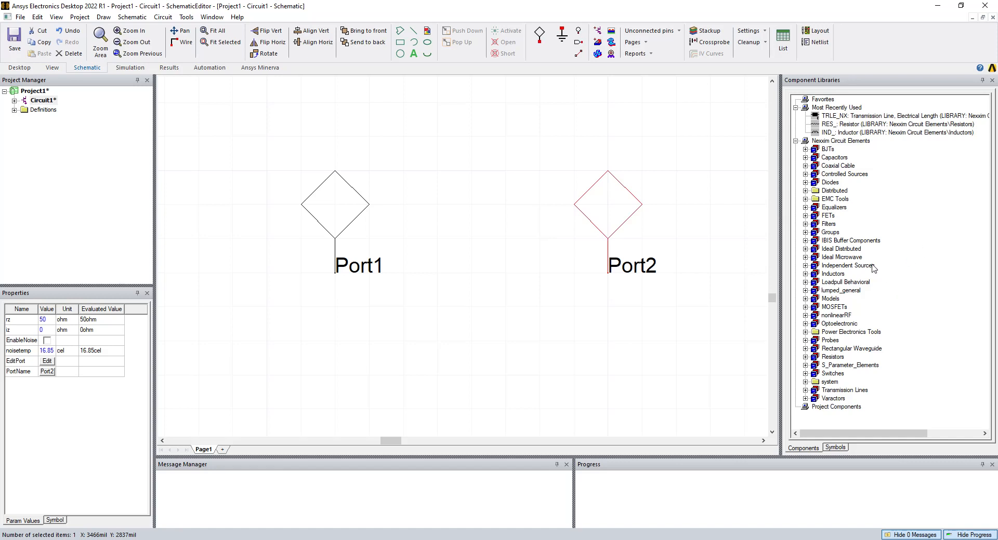
Place one NXCOAXK coaxial cable component from the Nexxim Coaxial Cable library between the two ports.
left_click(805, 249)
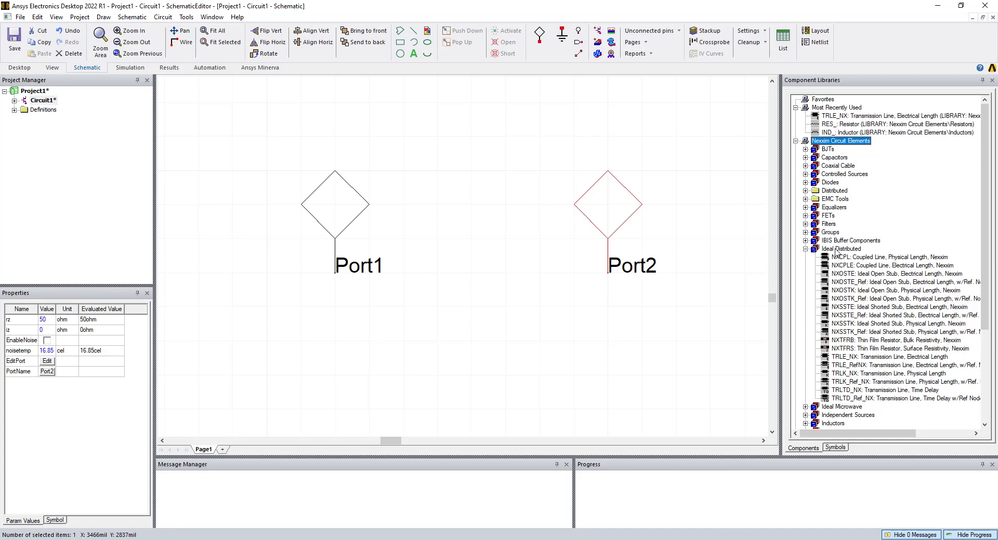
left_click(805, 165)
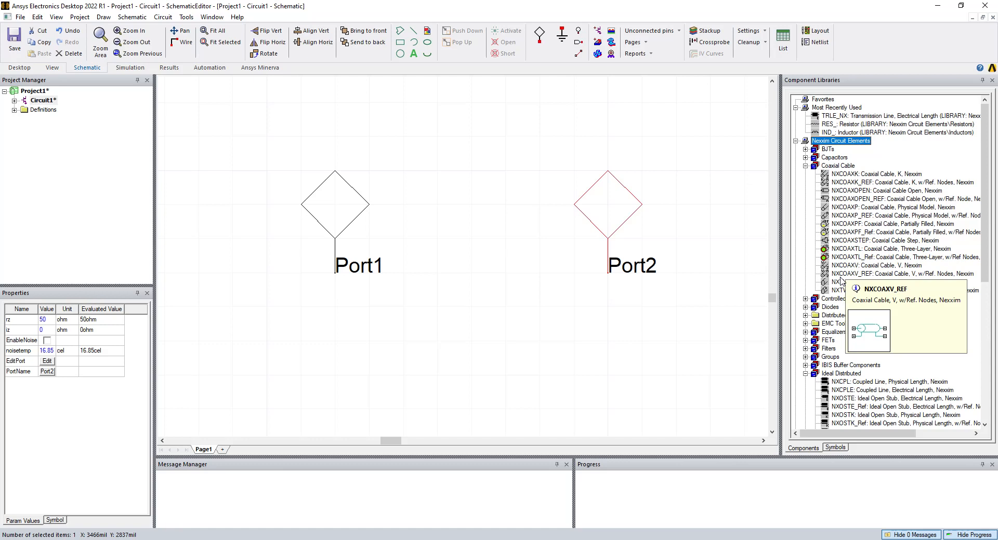
double_click(862, 177)
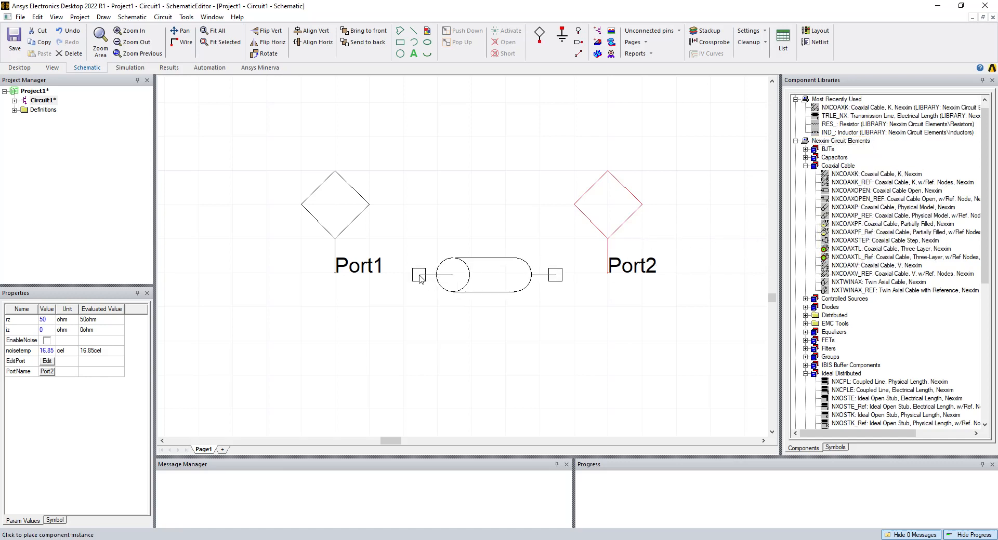
left_click(407, 275)
key("Escape")
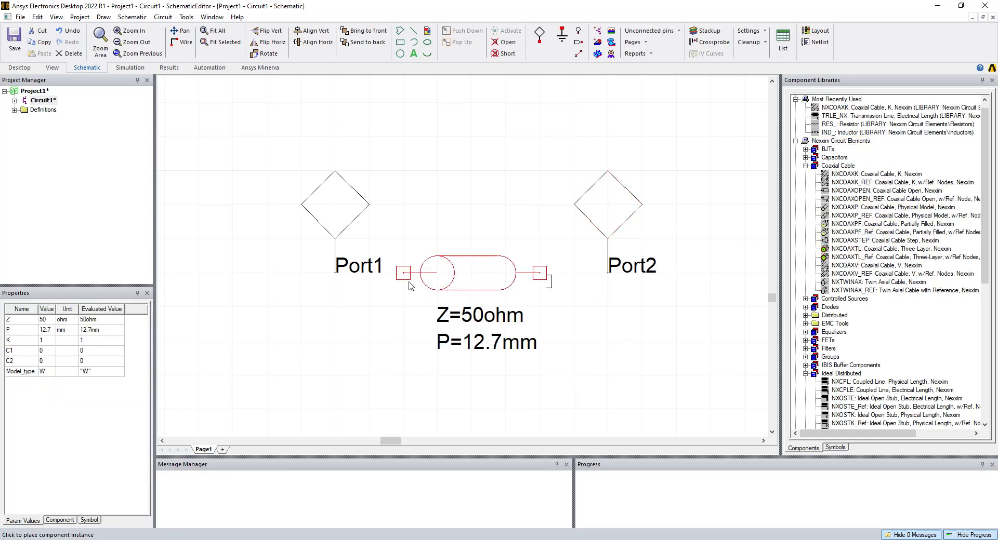
Wire Port1 to one end of the coaxial cable and the cable's other end to Port2.
left_click(335, 273)
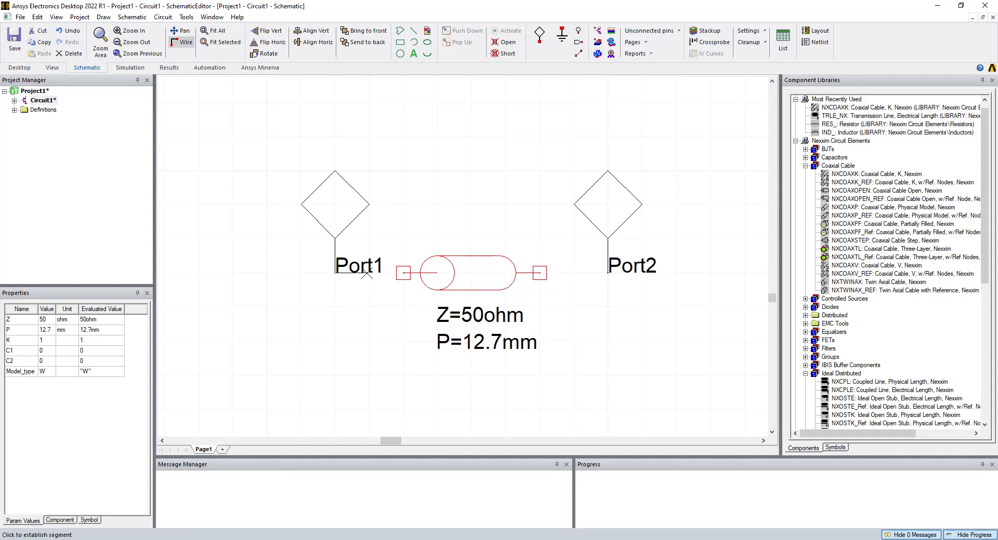
left_click(404, 272)
left_click(540, 273)
left_click(608, 273)
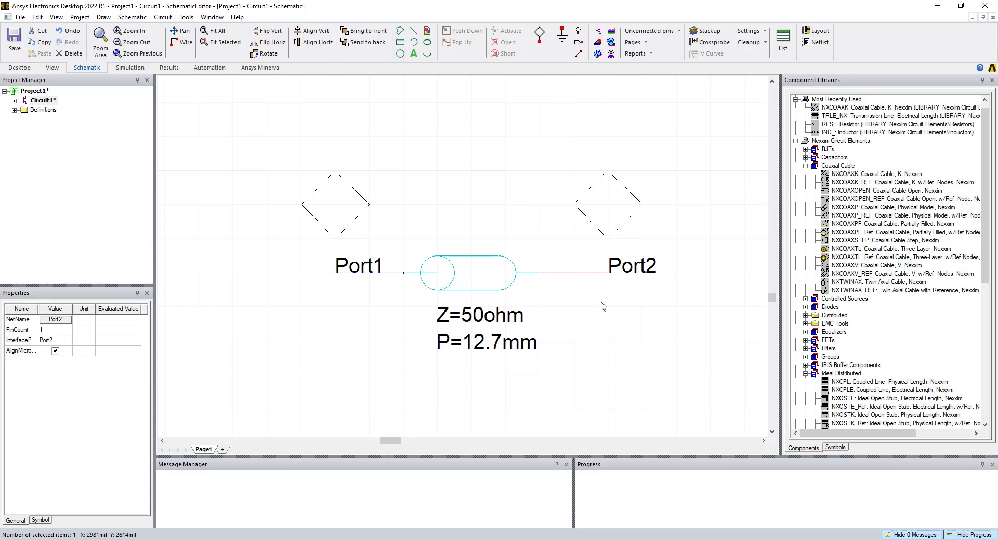
Set the coaxial cable's physical length P to 1 meter and its dielectric constant K to 2.04.
double_click(471, 281)
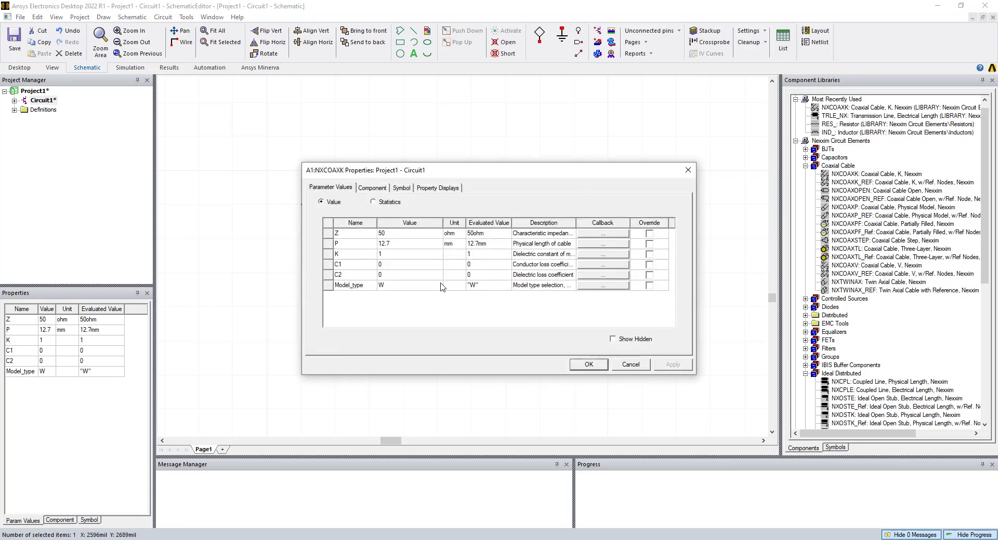
left_click(399, 234)
left_click(399, 233)
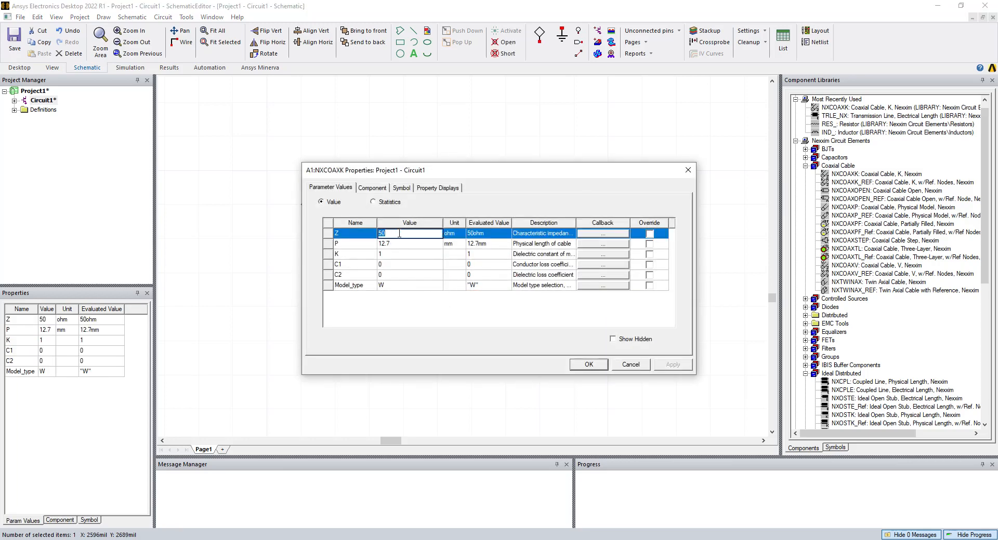
left_click(396, 243)
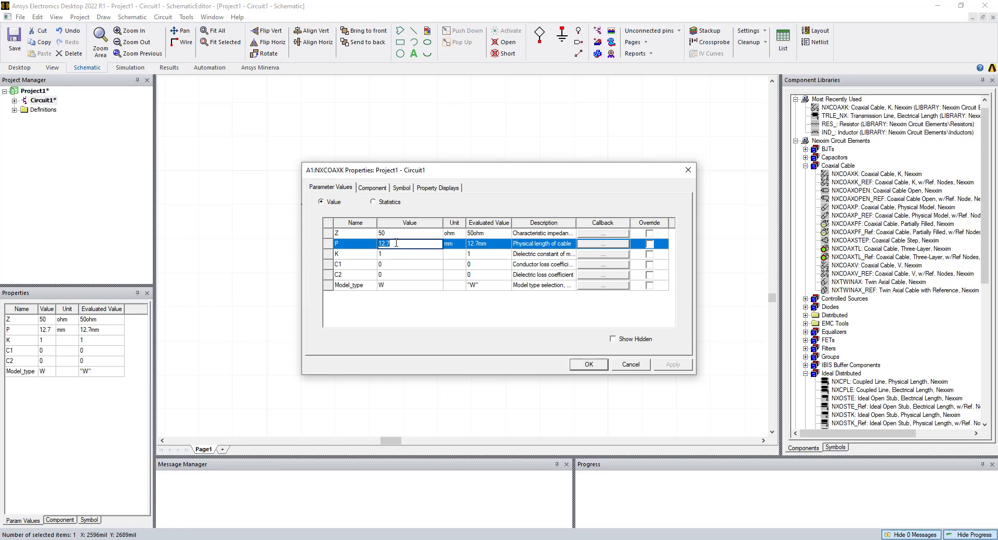
type("1meter")
key("Return")
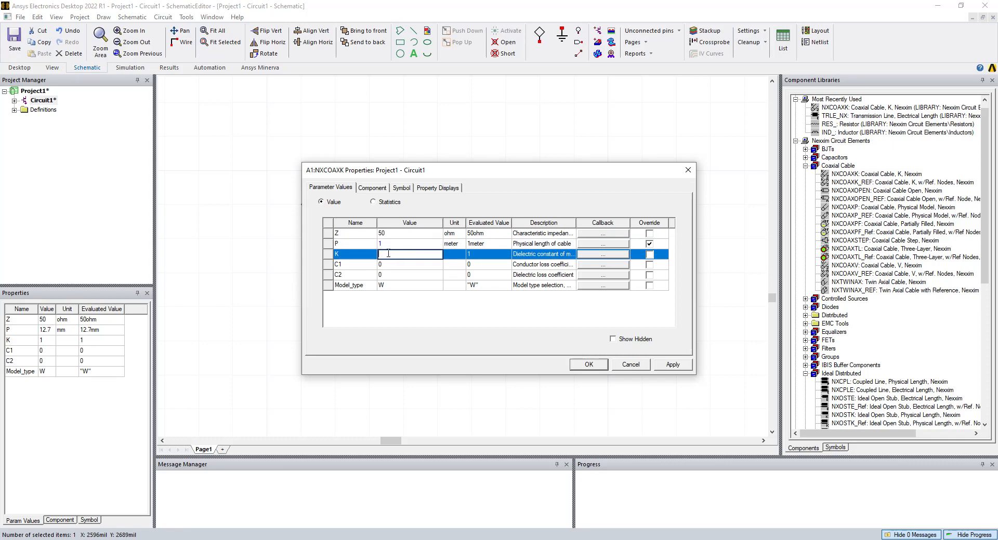
type("2.04")
key("Return")
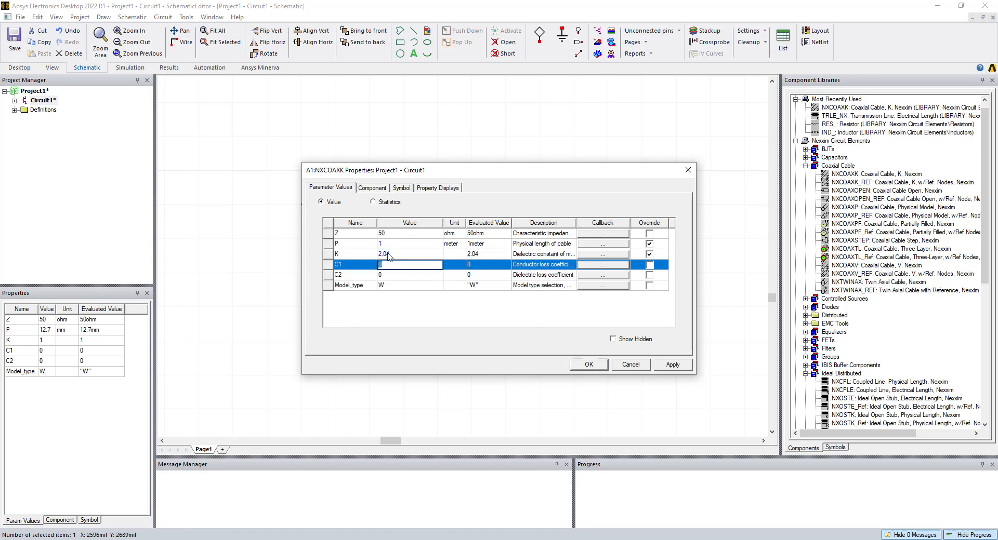
Set the cable's conductor loss coefficient C1 to 0.676139 and dielectric loss coefficient C2 to 0.045661, and apply the properties.
key("BackSpace")
type("0.676139")
left_click(384, 275)
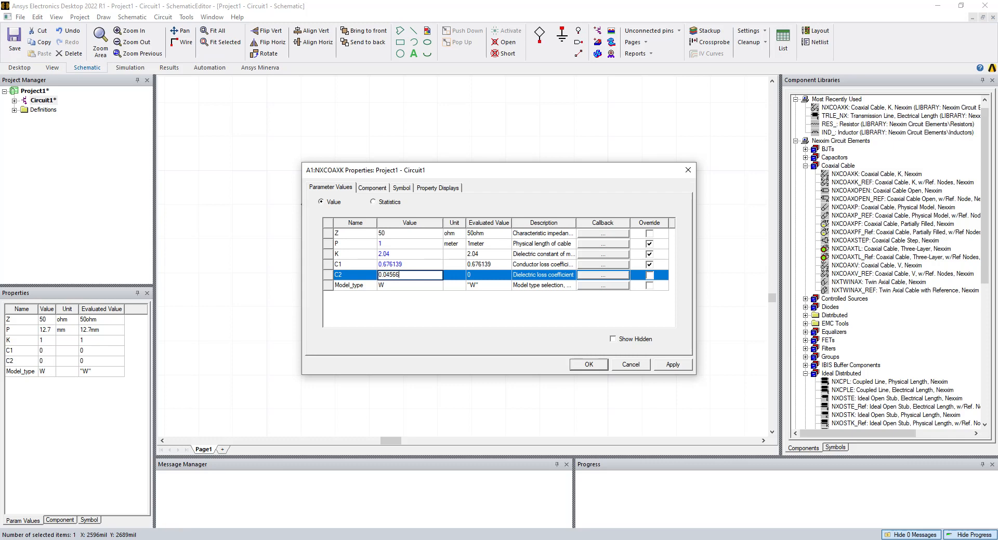
left_click(385, 297)
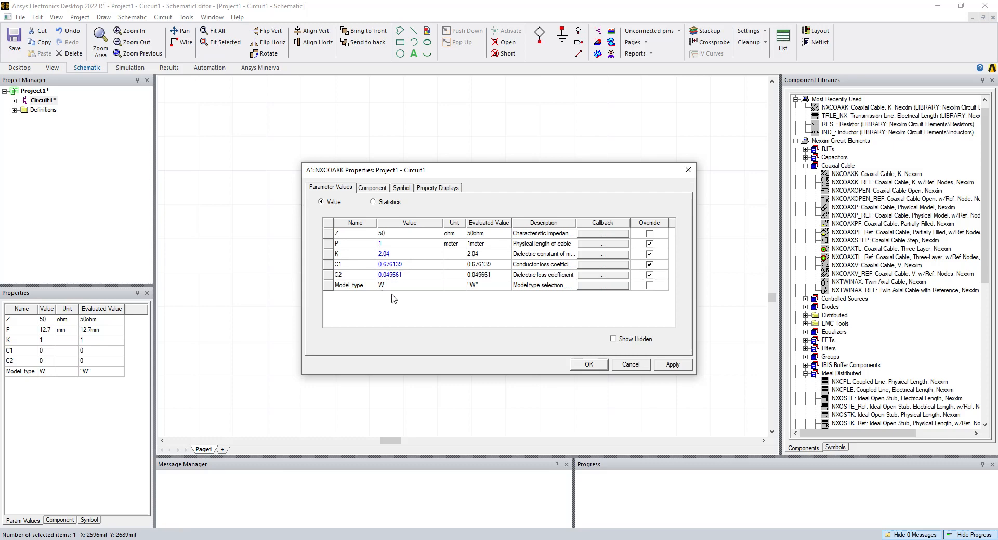
left_click(662, 367)
left_click(589, 364)
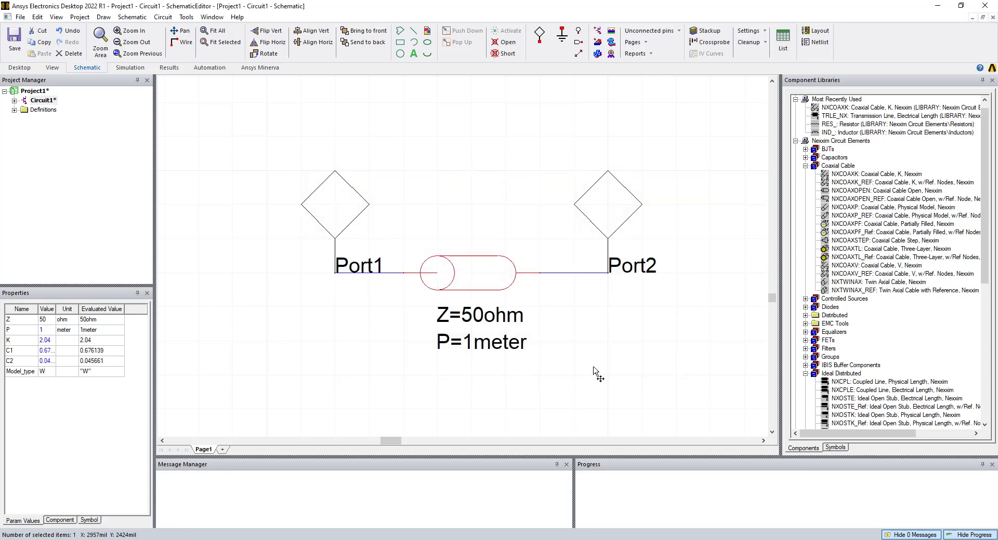
left_click(592, 369)
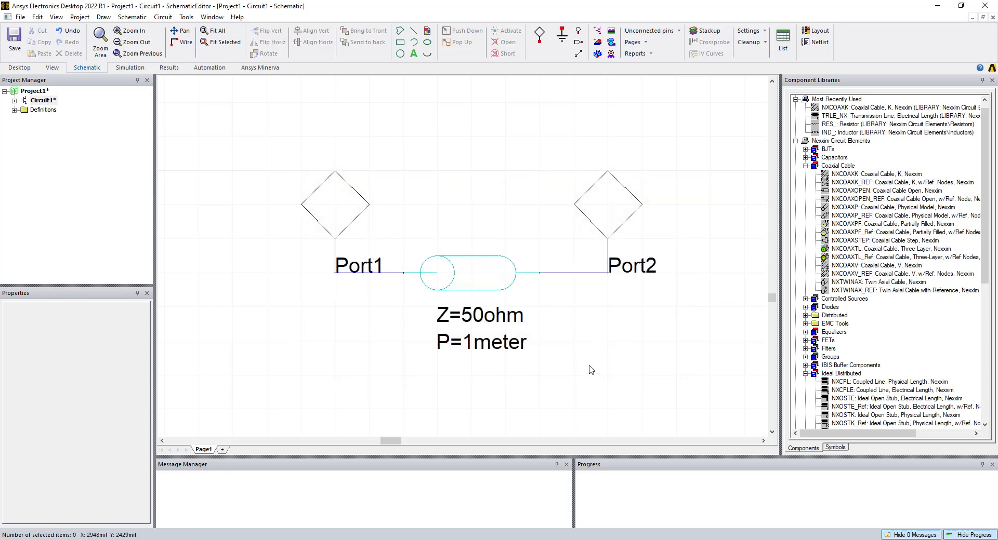
Check the termination impedance in the port definitions of Port1 and Port2.
double_click(335, 220)
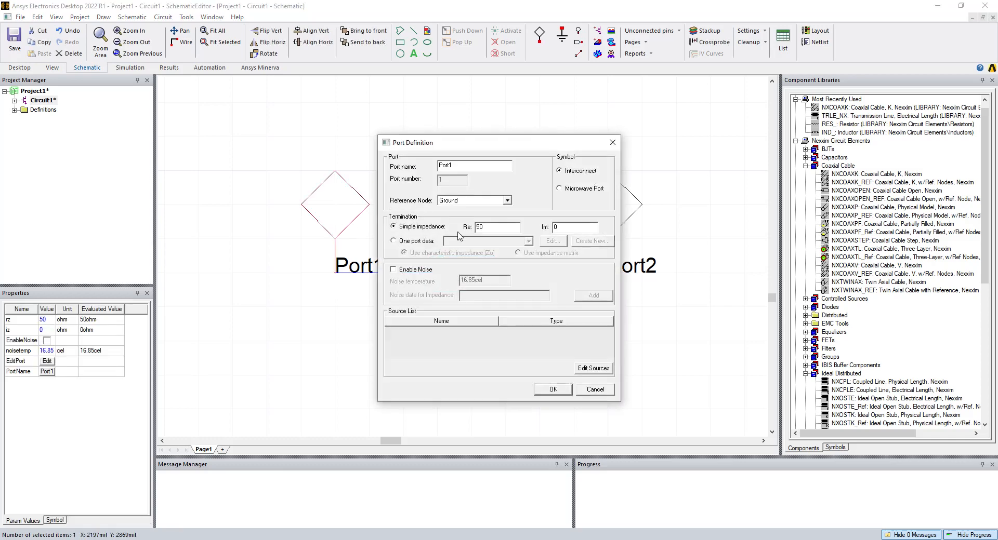
left_click(553, 389)
double_click(607, 225)
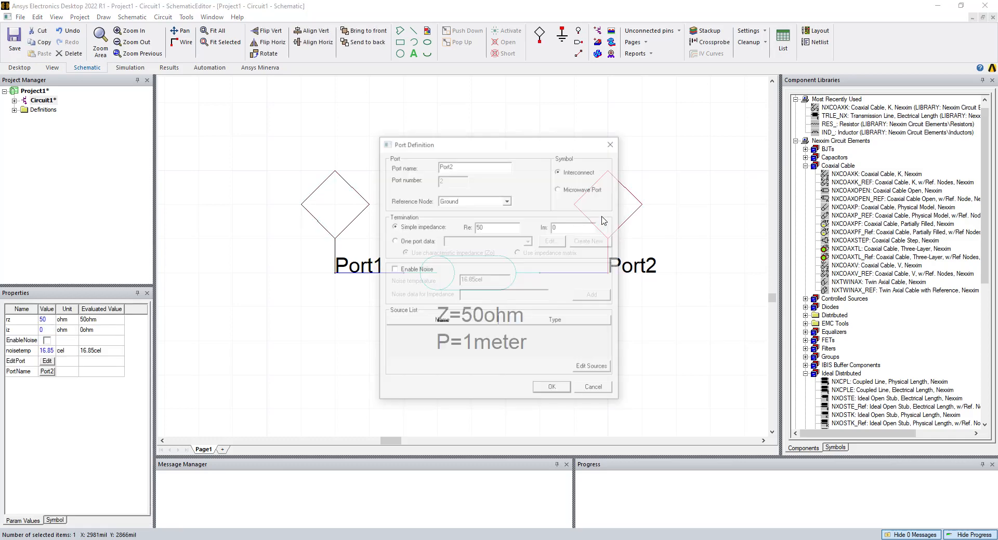
left_click(564, 390)
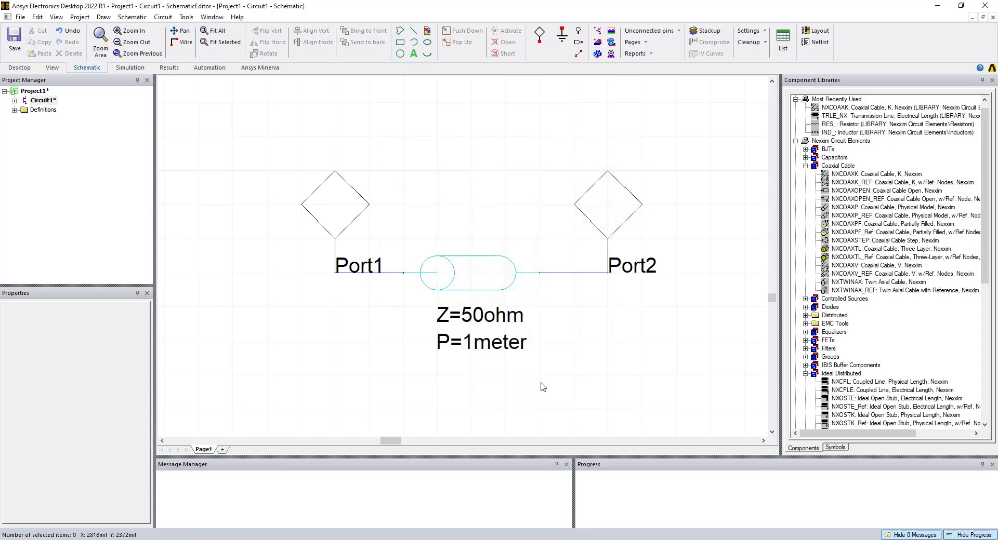
Add a Nexxim Linear Network Analysis solution setup to the analysis of Circuit1.
left_click(14, 101)
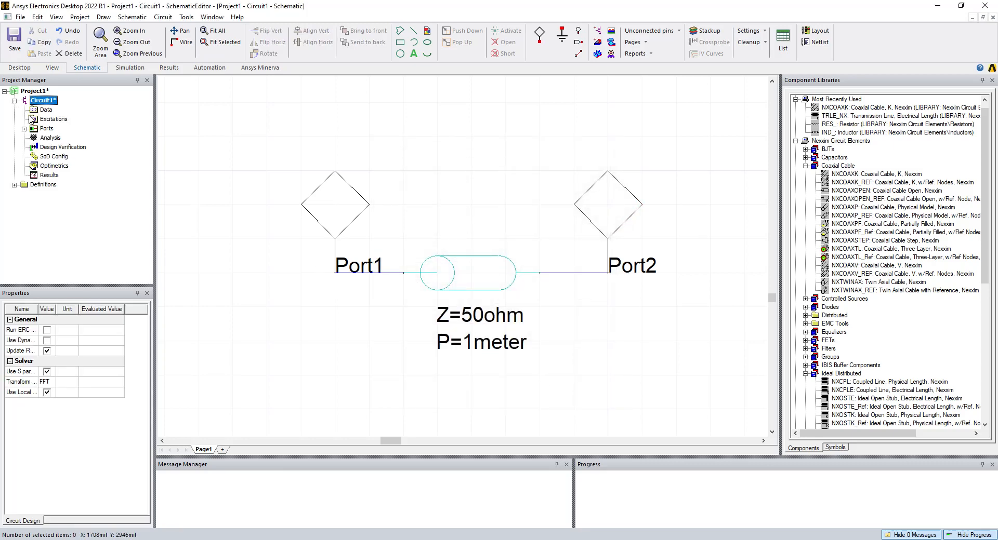
left_click(24, 129)
left_click(48, 157)
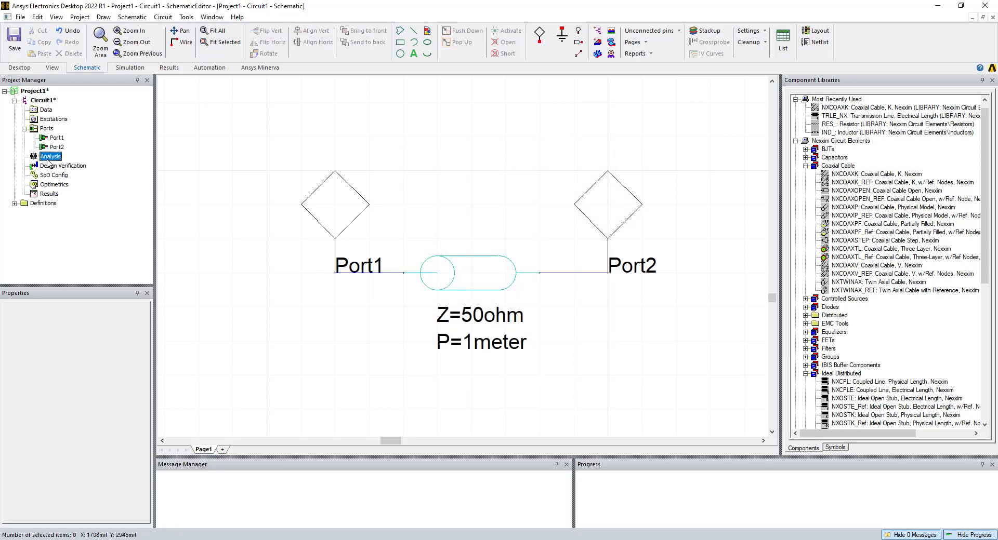
right_click(46, 158)
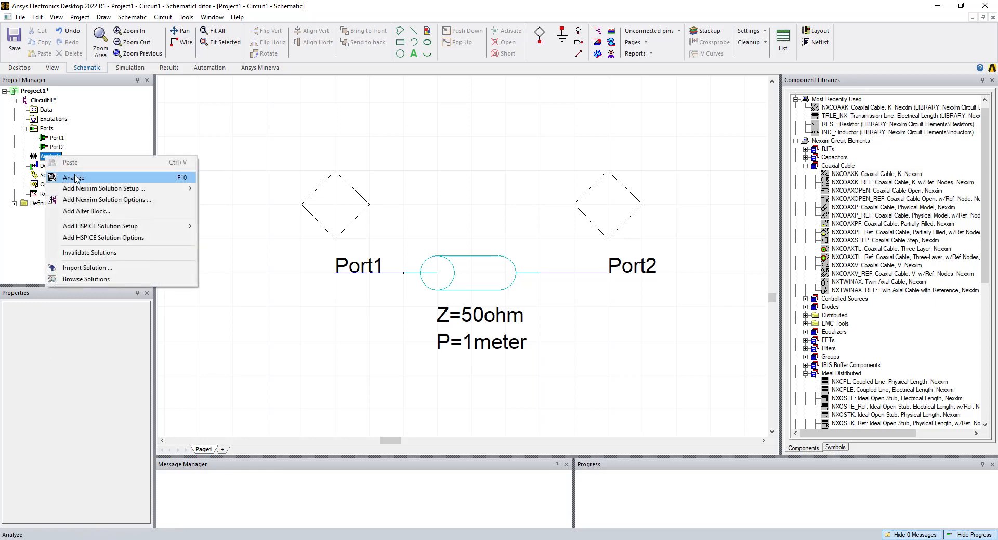
mouse_move(133, 193)
left_click(225, 200)
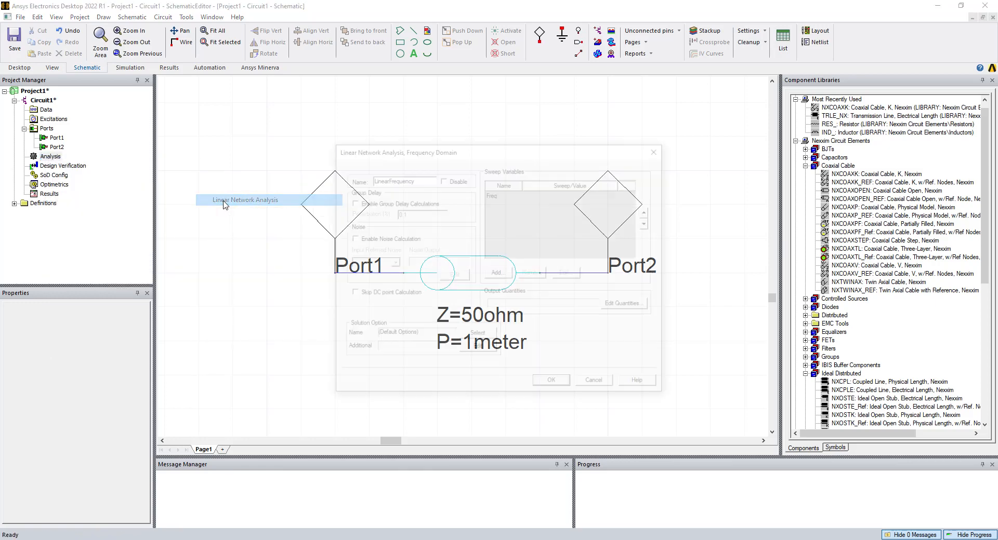
Define a linear-step Freq sweep from 0.5 to 20 GHz in 0.5 GHz steps, and enable group delay calculations for the setup.
left_click(492, 195)
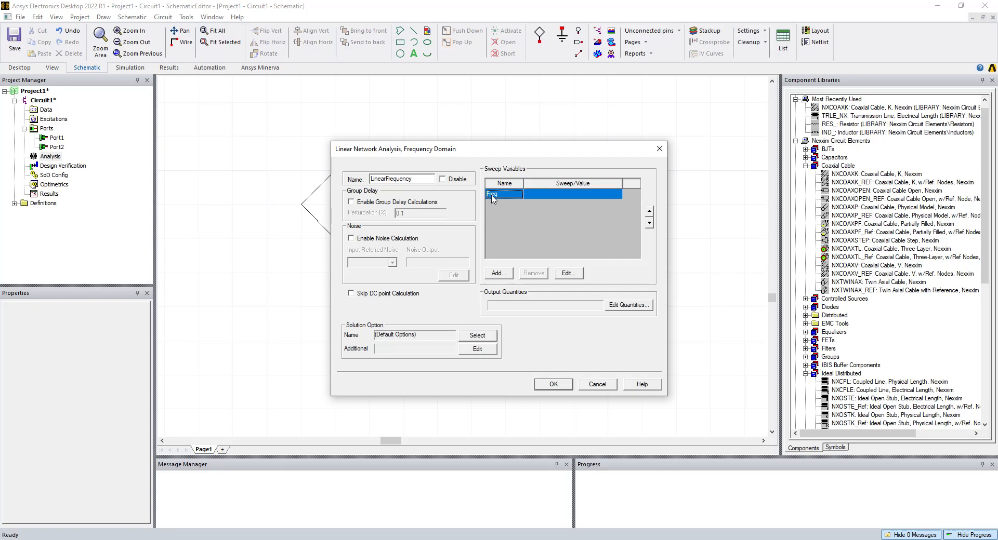
left_click(572, 275)
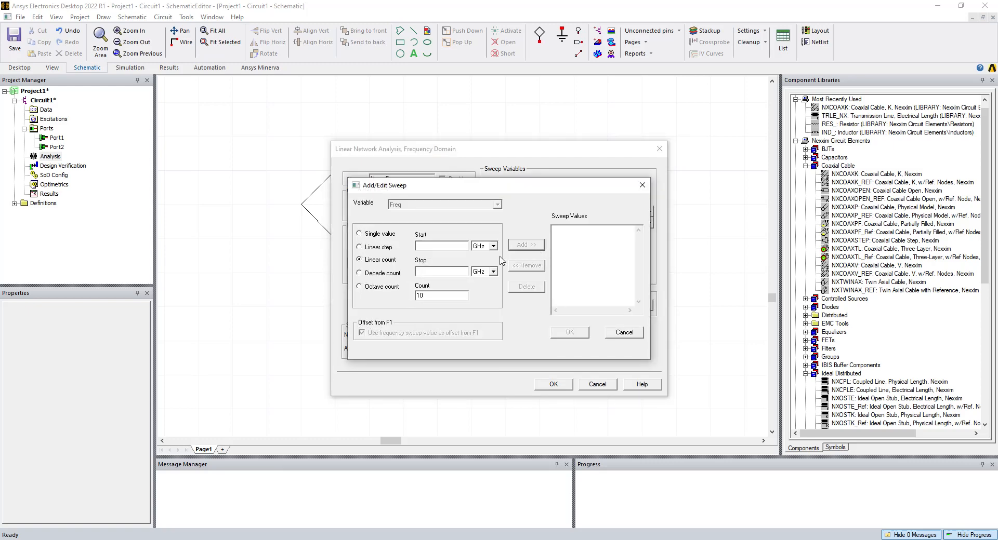
left_click(359, 247)
left_click(427, 271)
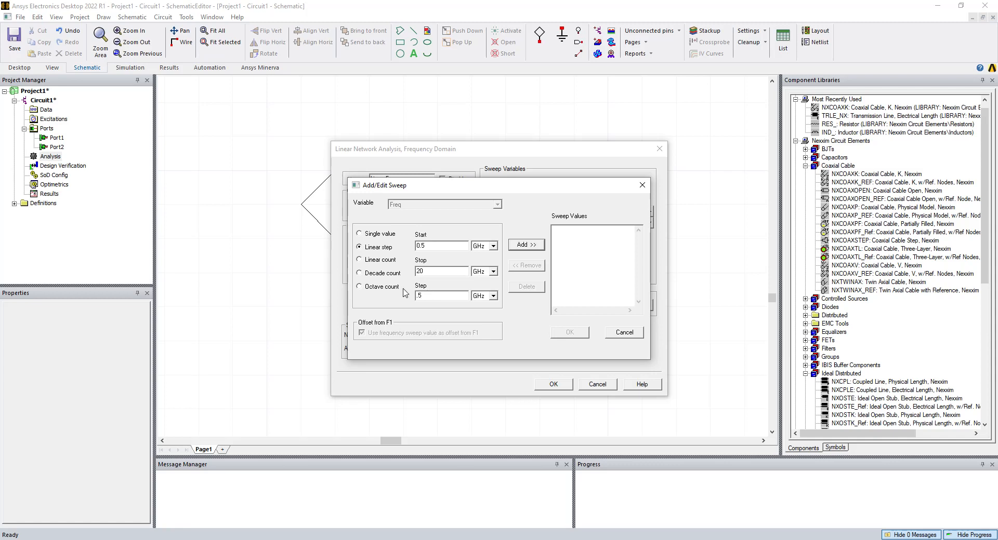
left_click(517, 247)
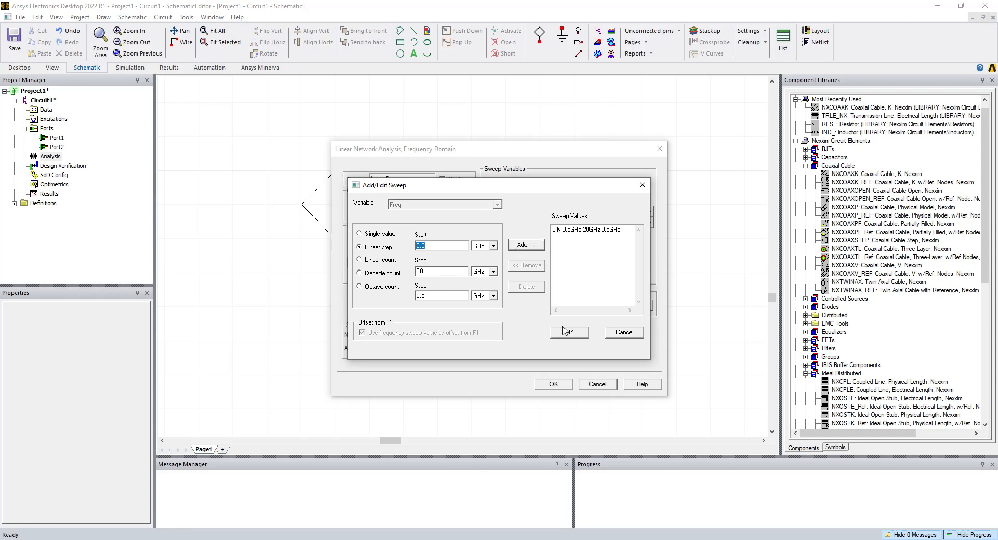
left_click(569, 333)
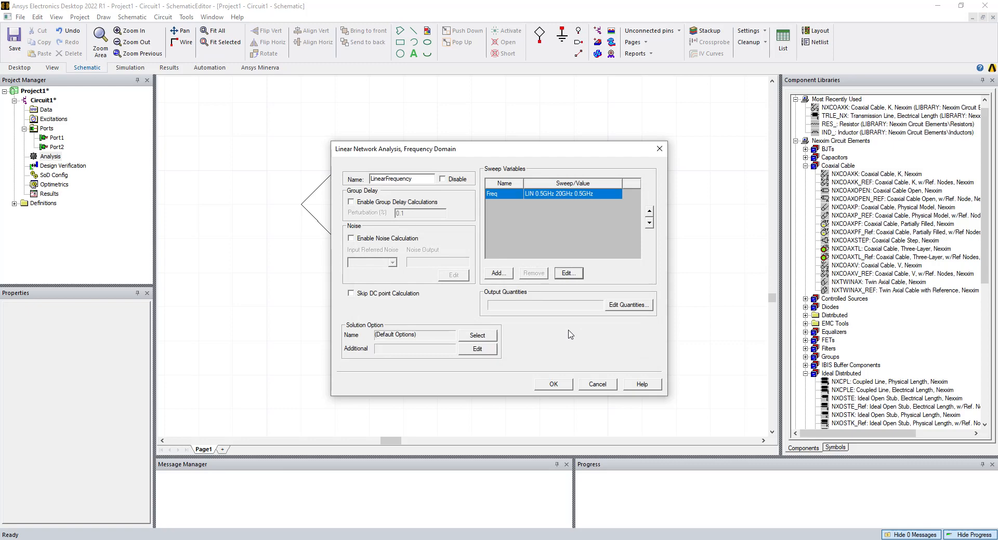
left_click(358, 204)
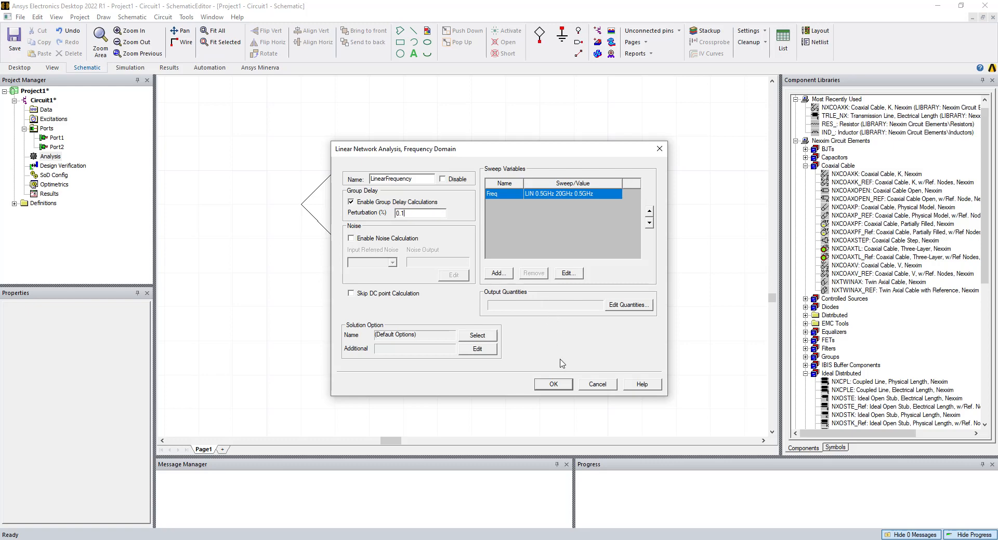
left_click(553, 386)
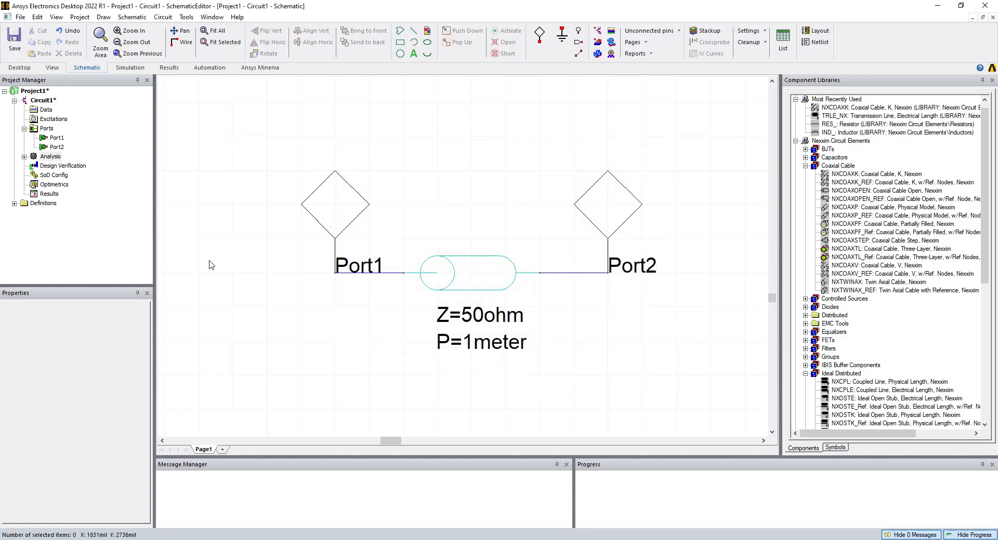
Run the analysis of Circuit1 with the LinearFrequency setup.
left_click(24, 157)
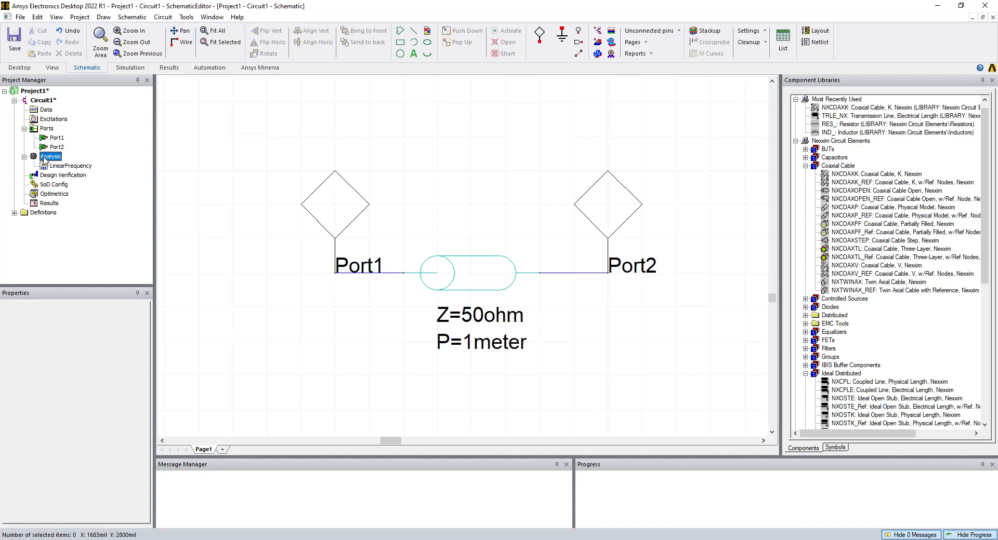
right_click(45, 159)
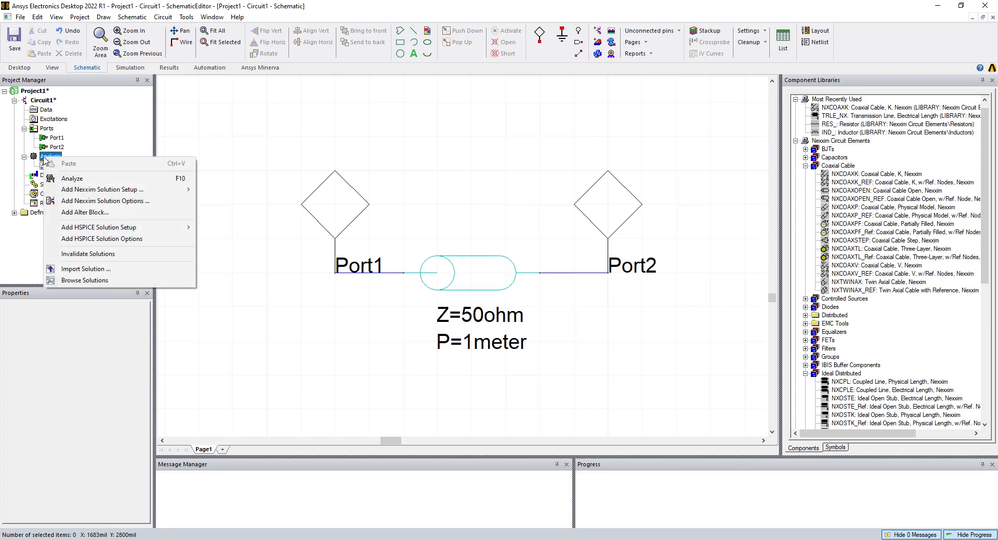
left_click(70, 178)
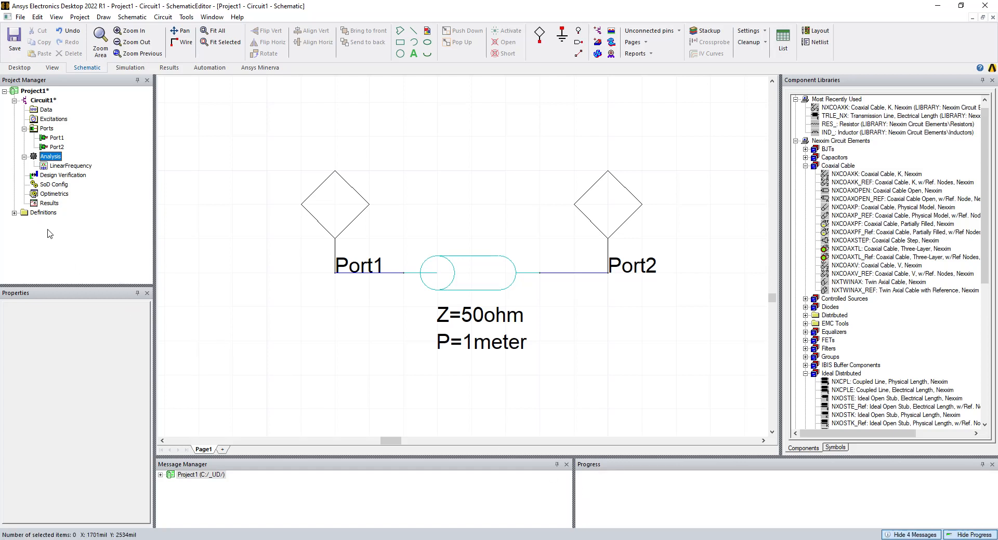
Create a rectangular plot report of dB(S(Port2,Port1)) versus Freq from the LinearFrequency solution.
left_click(48, 203)
right_click(47, 203)
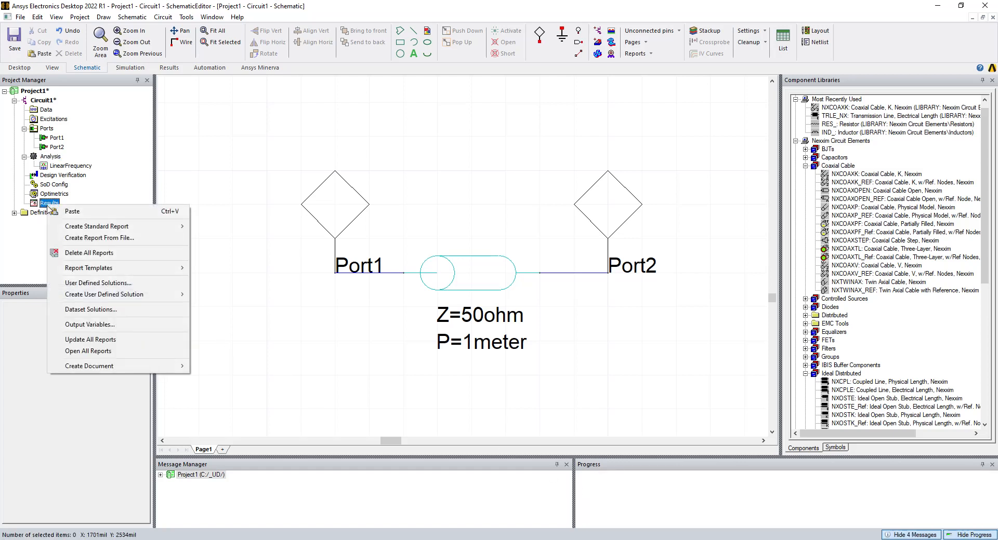
mouse_move(133, 228)
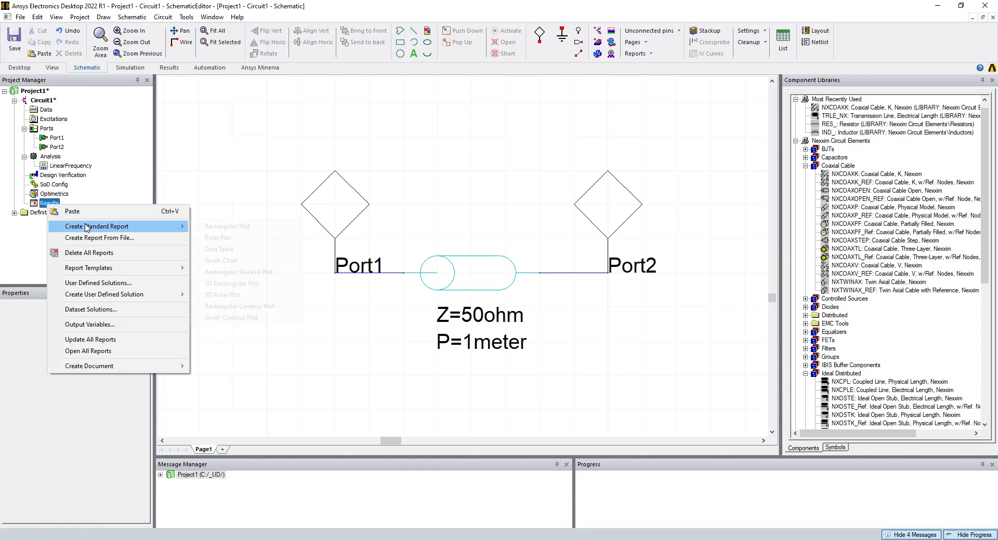
left_click(205, 228)
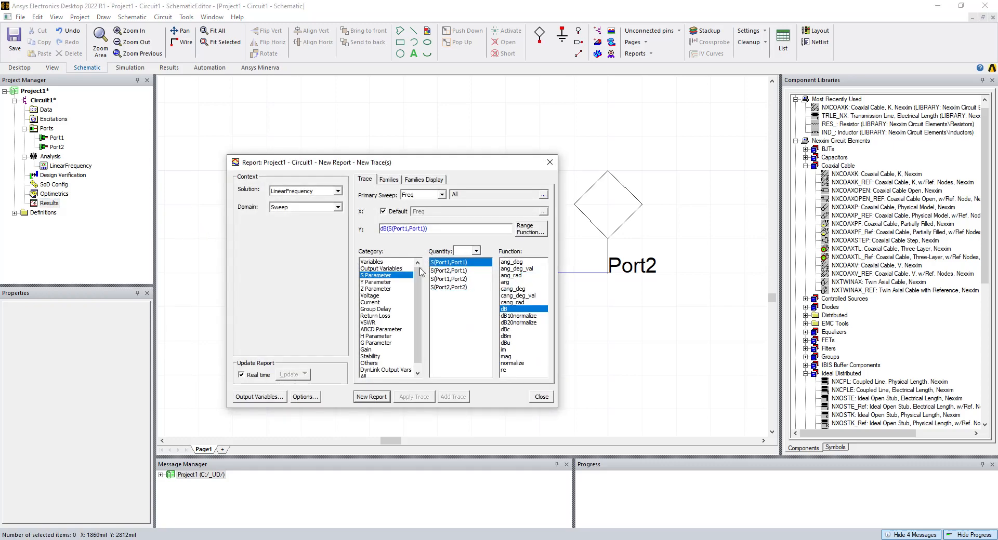
left_click(443, 271)
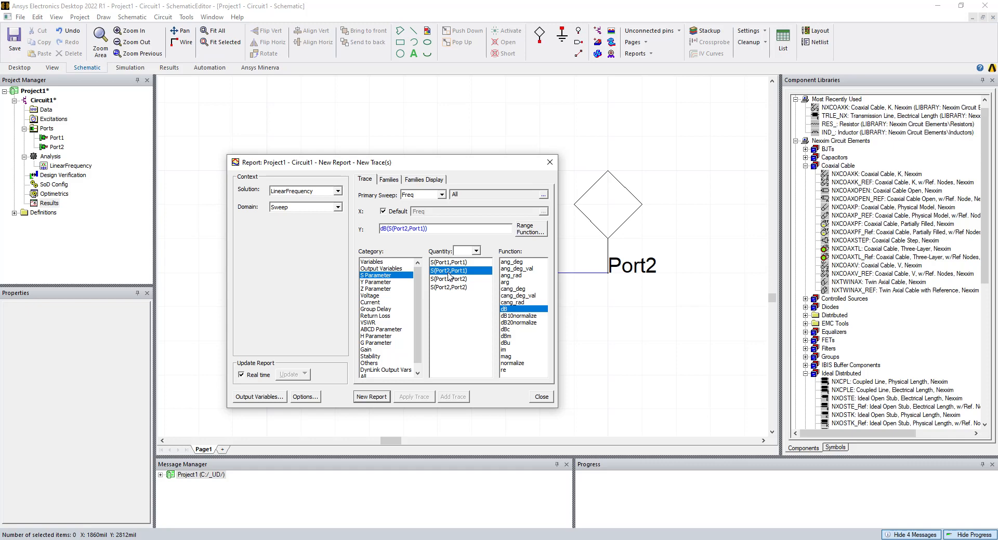
left_click(371, 398)
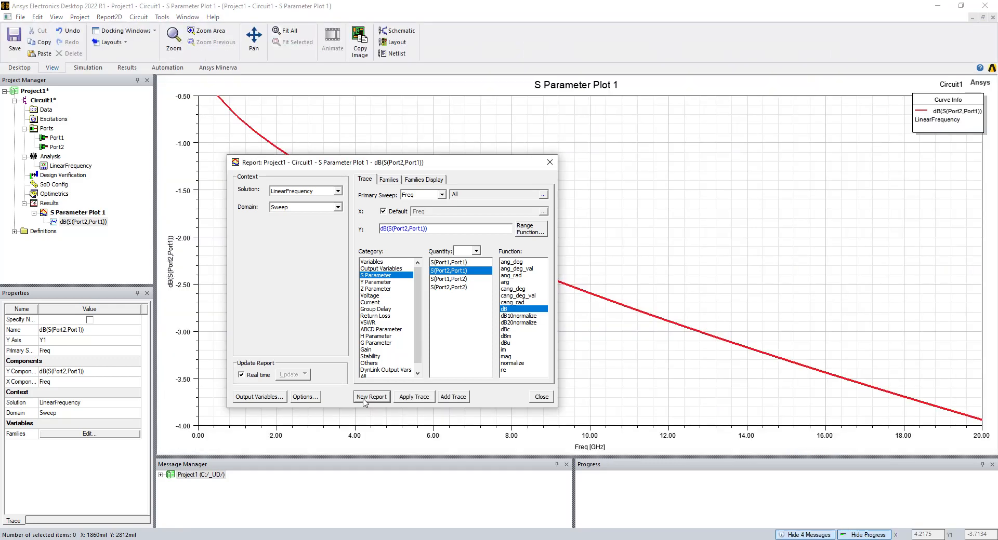
left_click(540, 398)
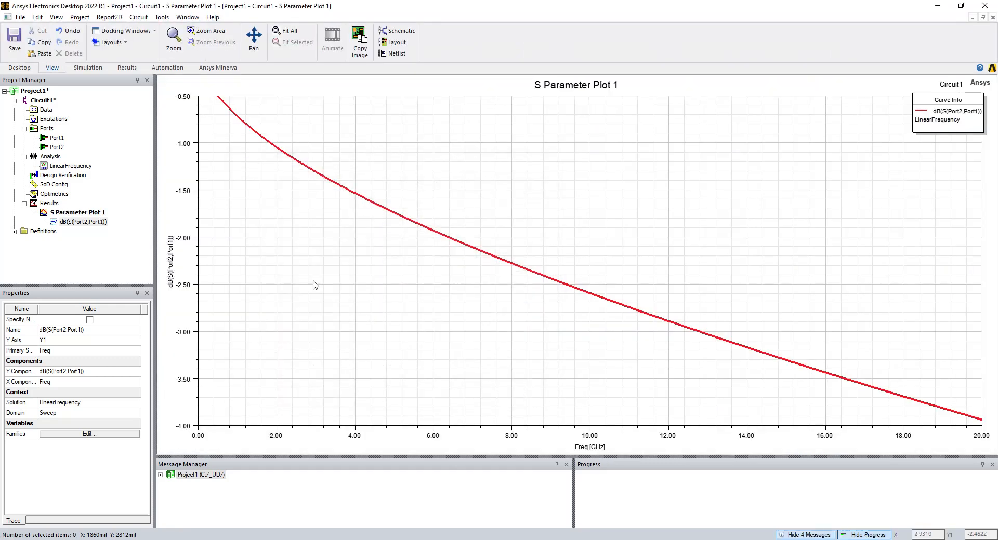
Add markers to the S-parameter trace at 1, 10 and 20 GHz, and move the marker table clear of the curve.
right_click(287, 255)
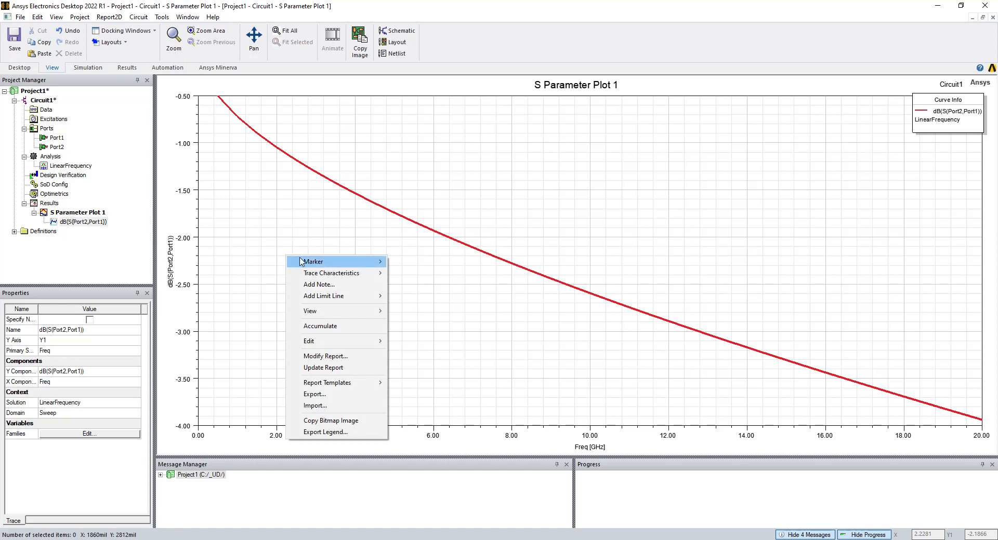
mouse_move(313, 261)
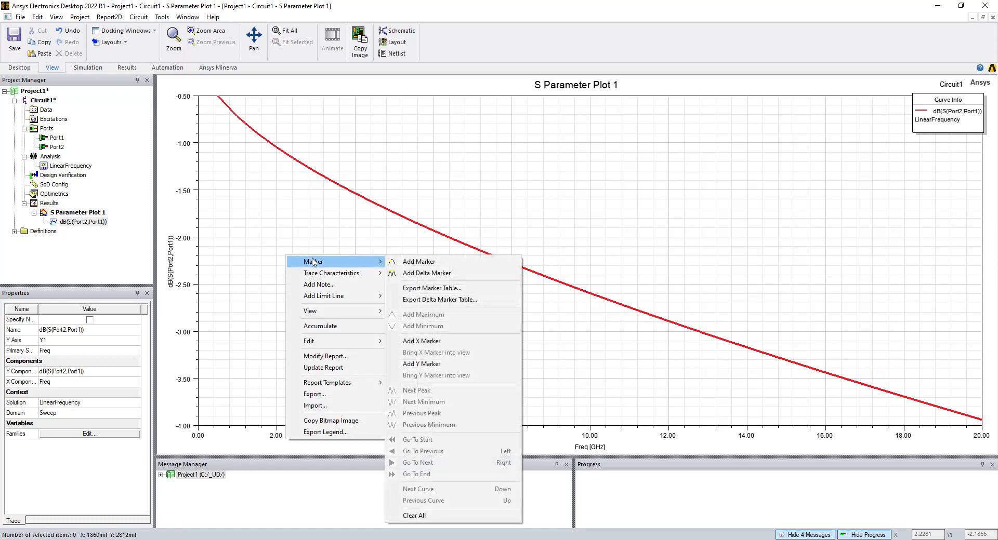
left_click(407, 263)
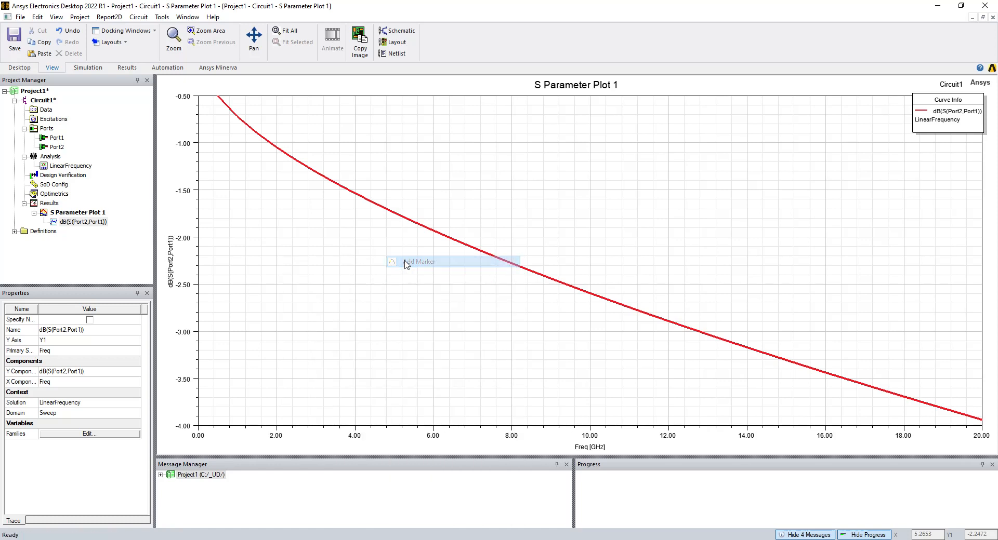
left_click(238, 118)
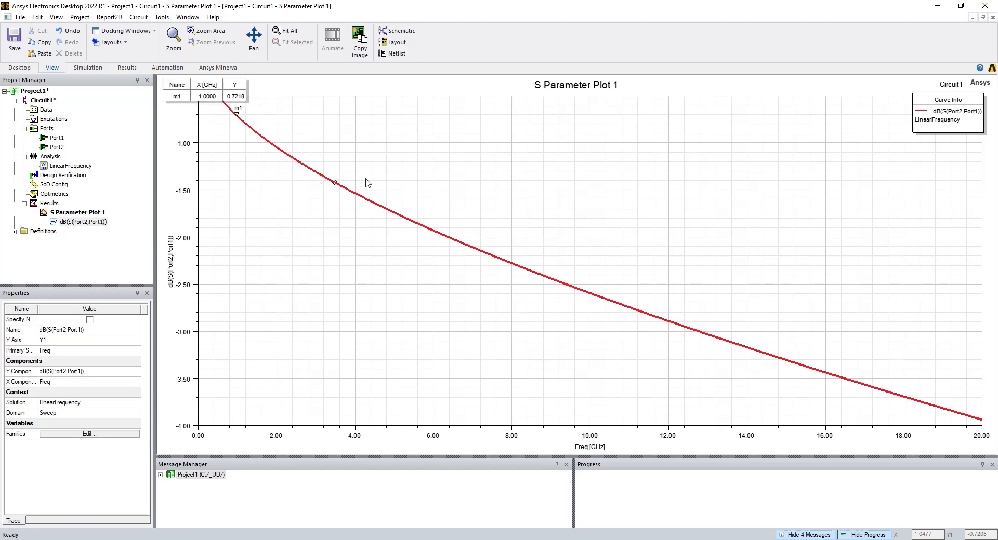
left_click(587, 286)
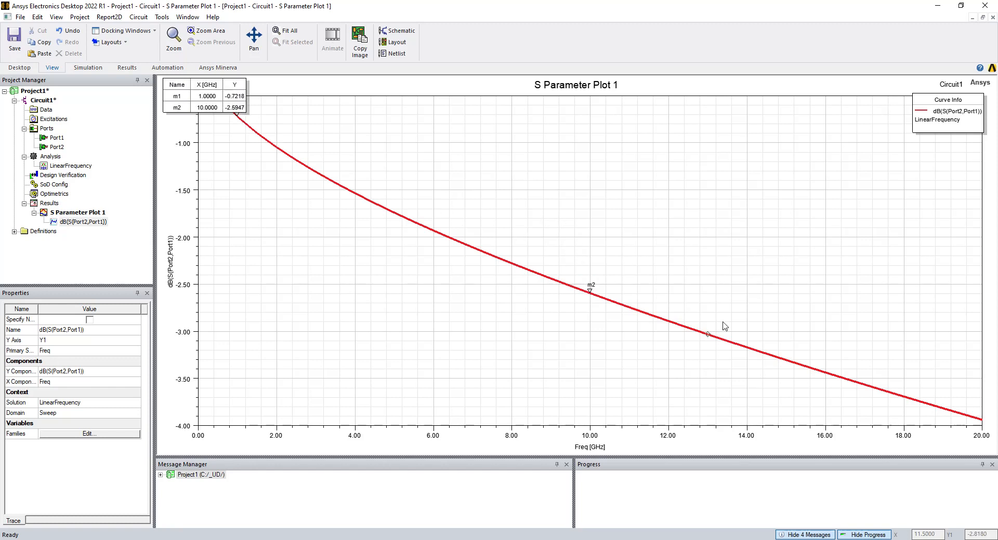
left_click(982, 418)
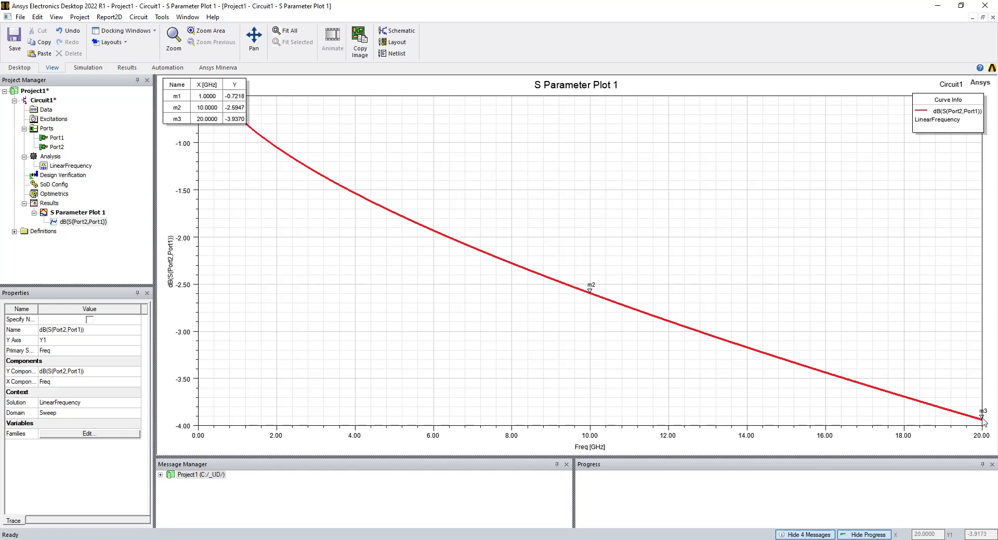
right_click(842, 318)
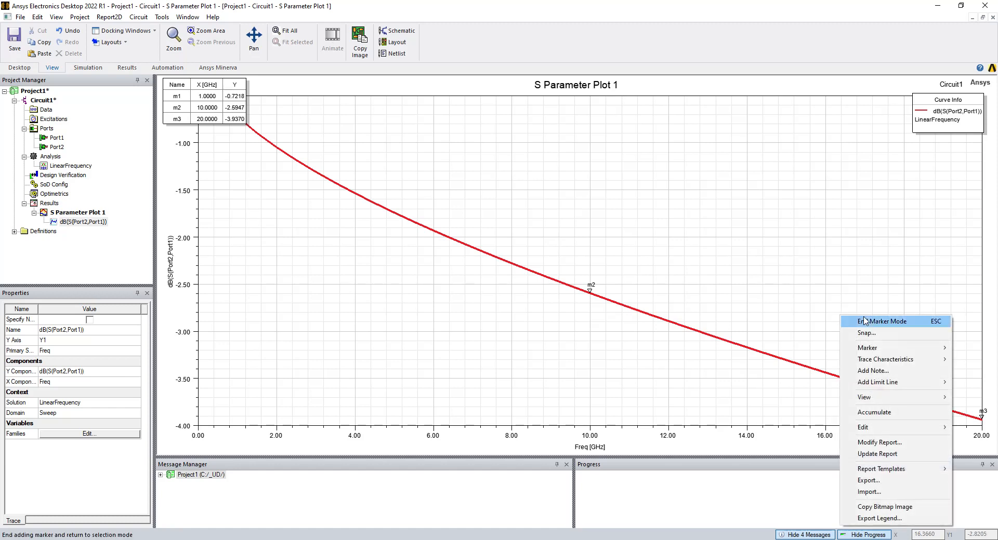
left_click(853, 320)
left_click_drag(192, 88, 245, 193)
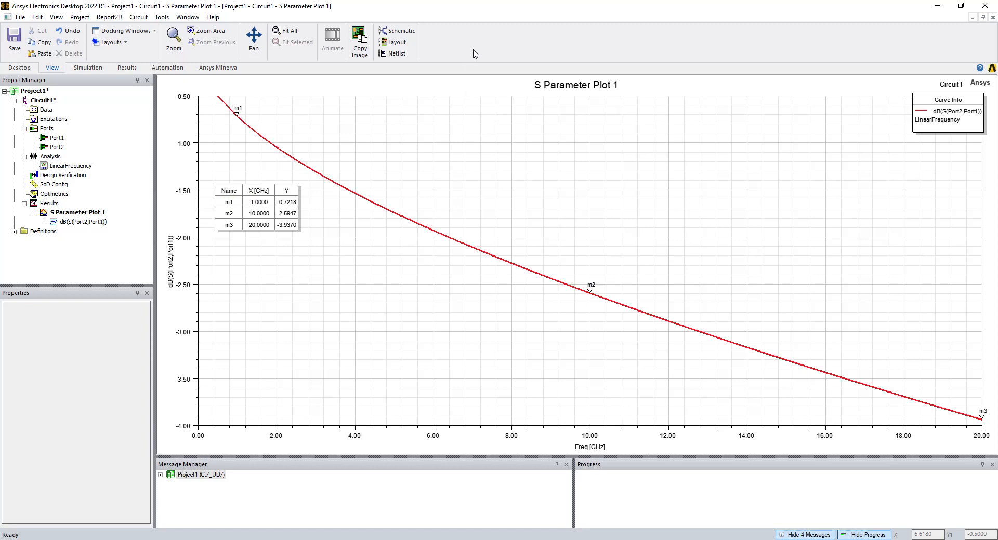
Hide the curve legend in S Parameter Plot 1 while keeping the header and marker legend.
right_click(637, 157)
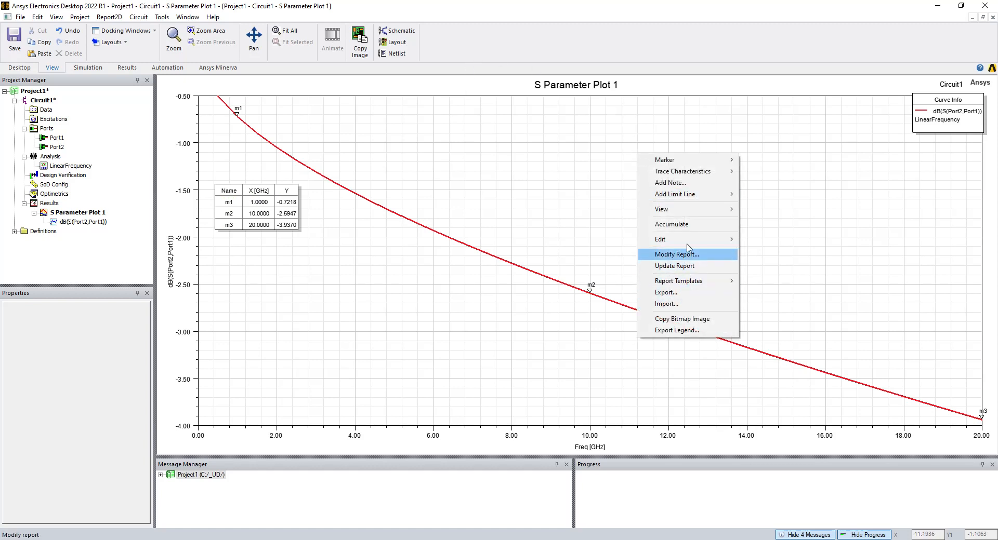
mouse_move(724, 213)
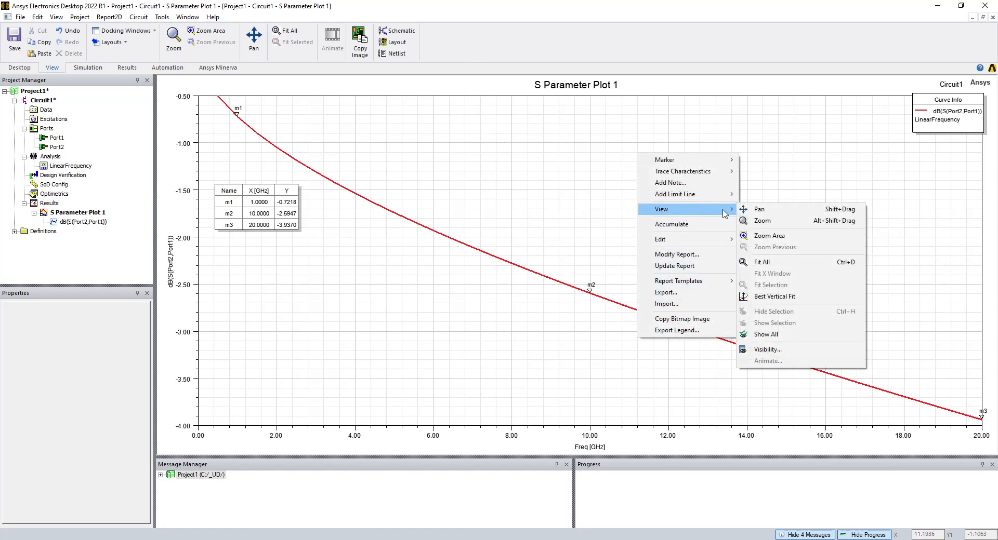
left_click(771, 354)
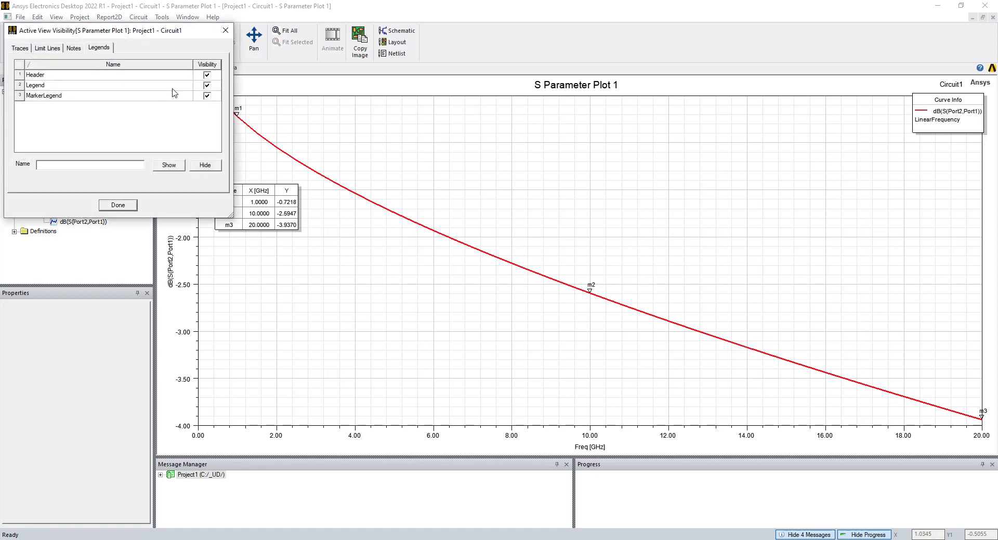
left_click(207, 85)
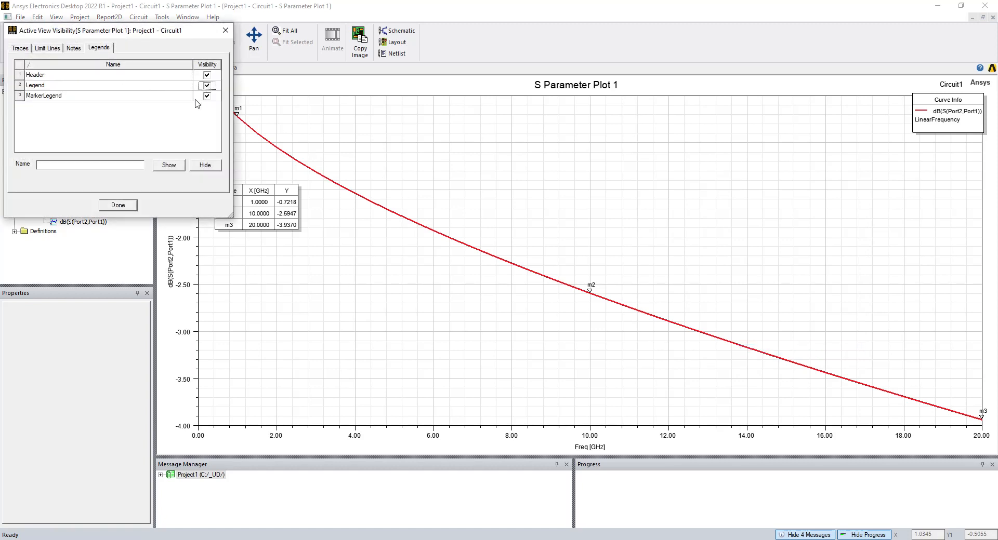
left_click(130, 205)
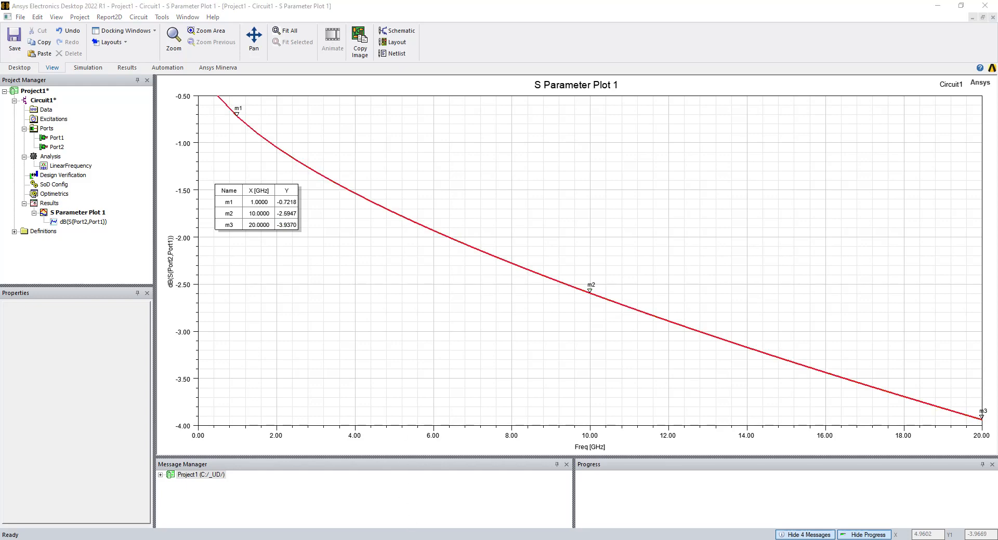
Switch to the PDF notes in PDF-XChange Editor, compare the RG405 cable's attenuation data with the plot markers, and return to the plot.
left_click(397, 539)
left_click_drag(281, 10, 649, 45)
scroll(615, 134, "up", 3)
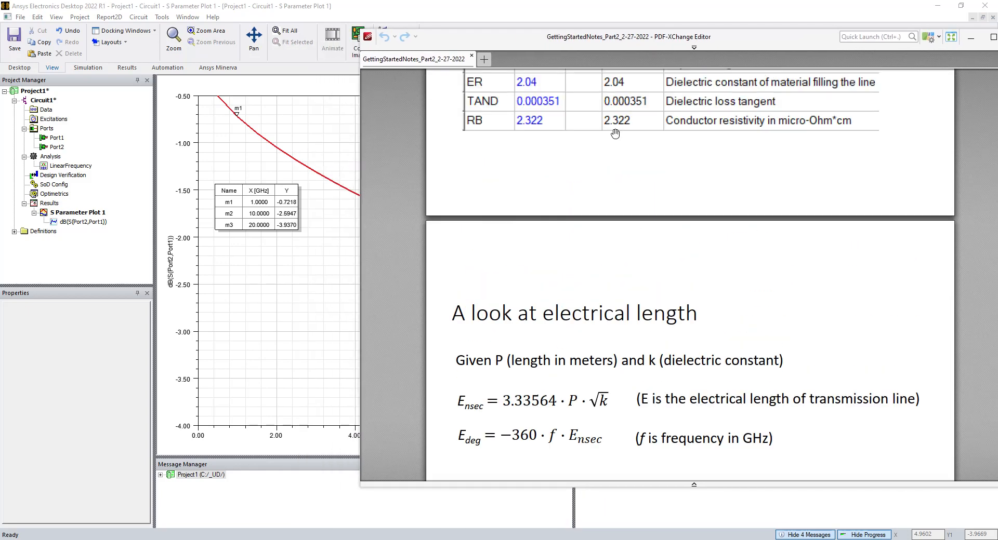
left_click(615, 134)
key("Page_Up")
key("Page_Up")
key("Page_Up")
key("Page_Up")
key("Page_Up")
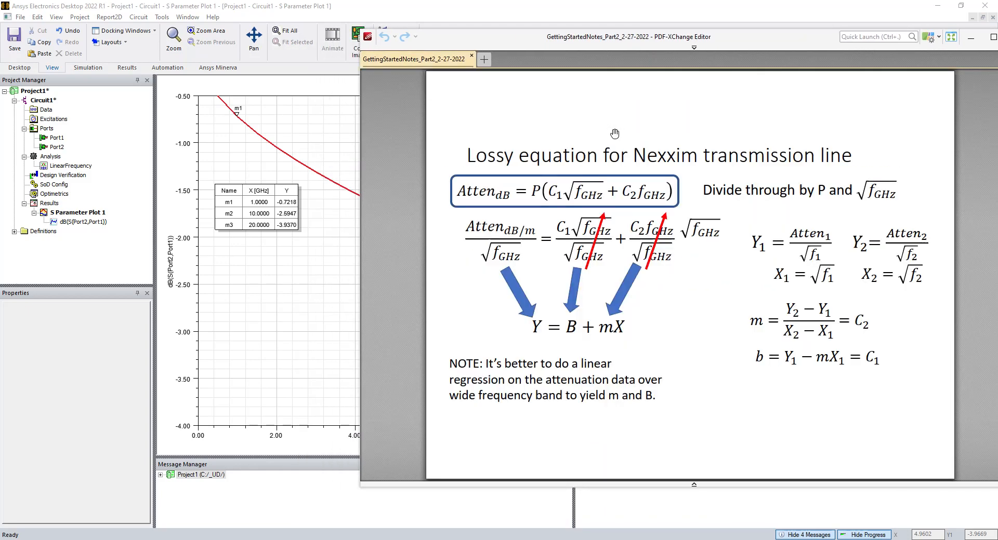
key("Page_Down")
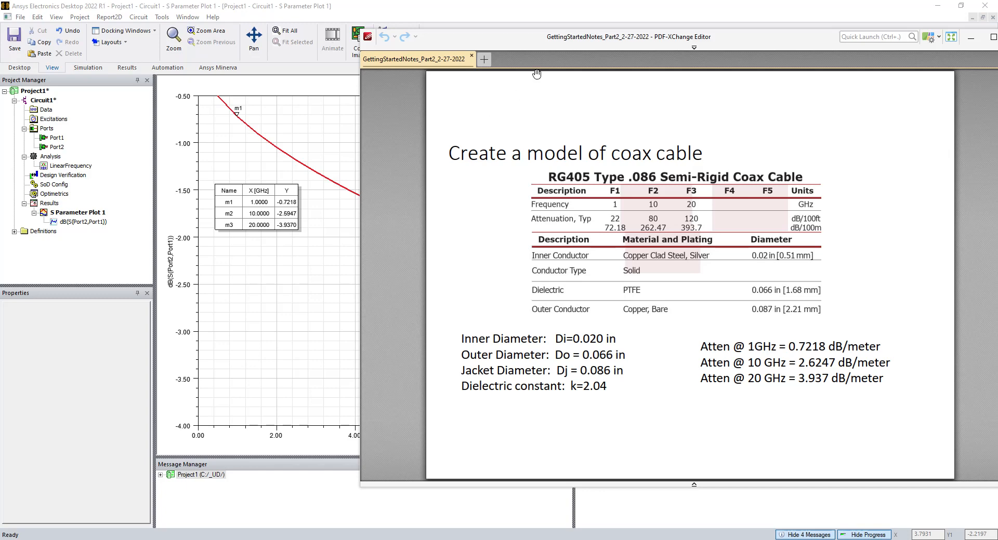
left_click_drag(519, 53, 310, 82)
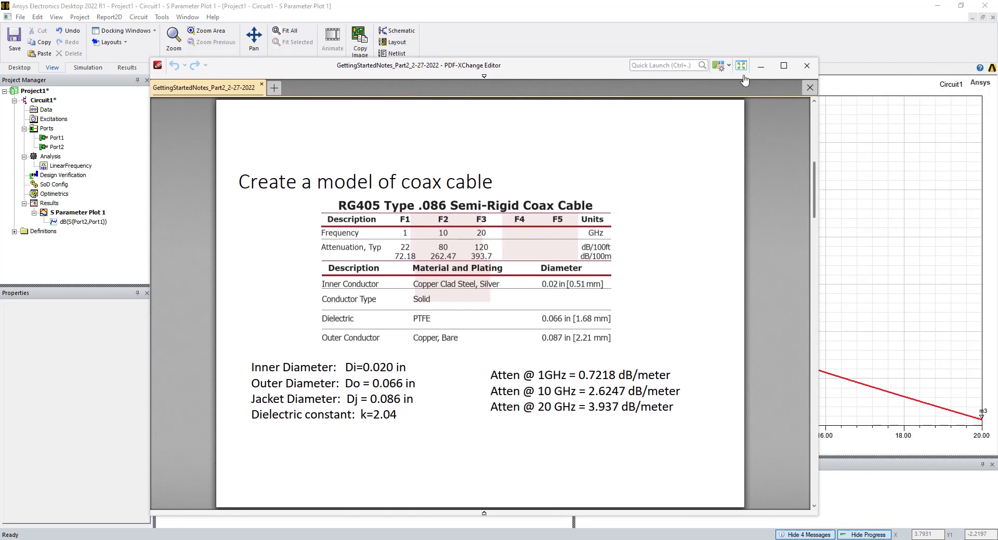
left_click(783, 65)
left_click(939, 7)
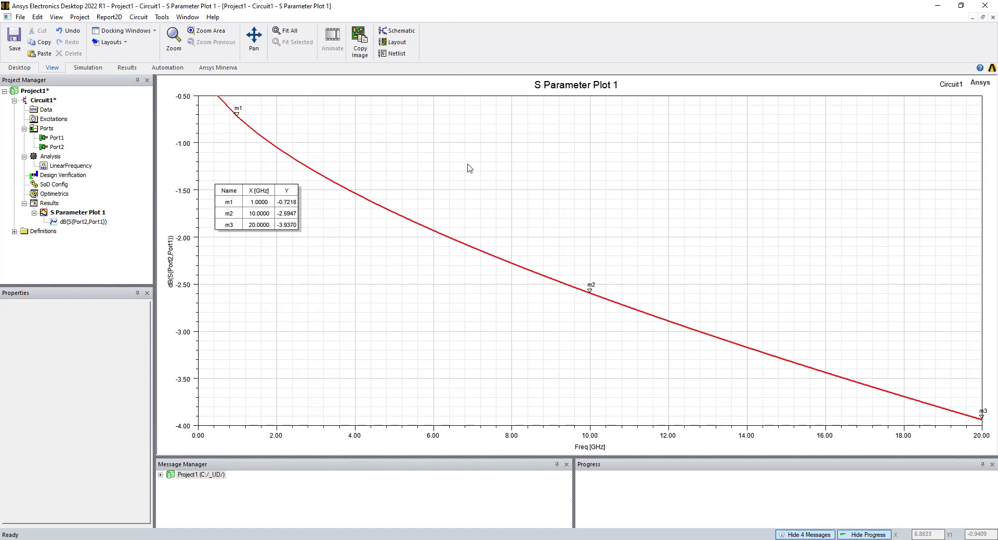
Create a rectangular plot report of the group delay GD(Port2,Port1) versus Freq from the LinearFrequency solution.
left_click(123, 248)
right_click(49, 204)
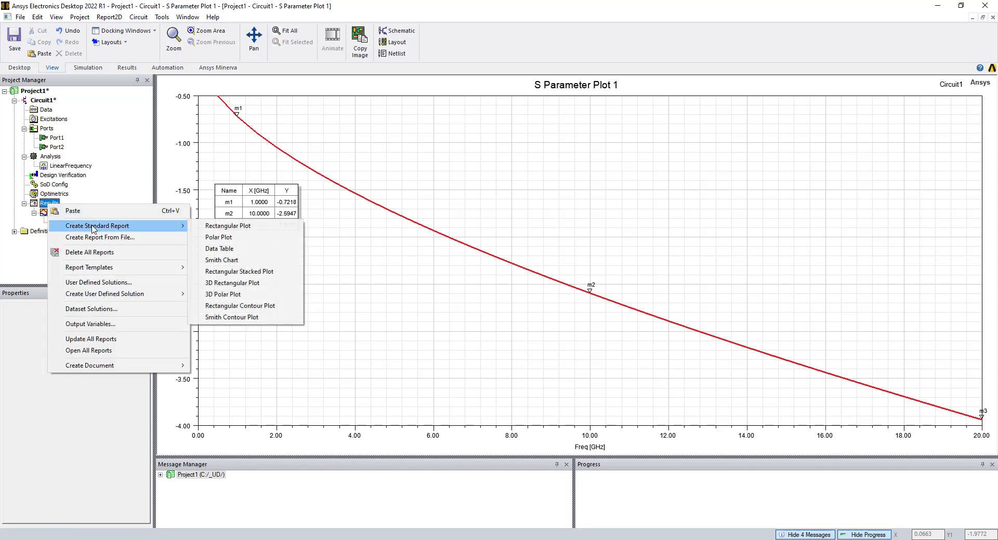
mouse_move(172, 228)
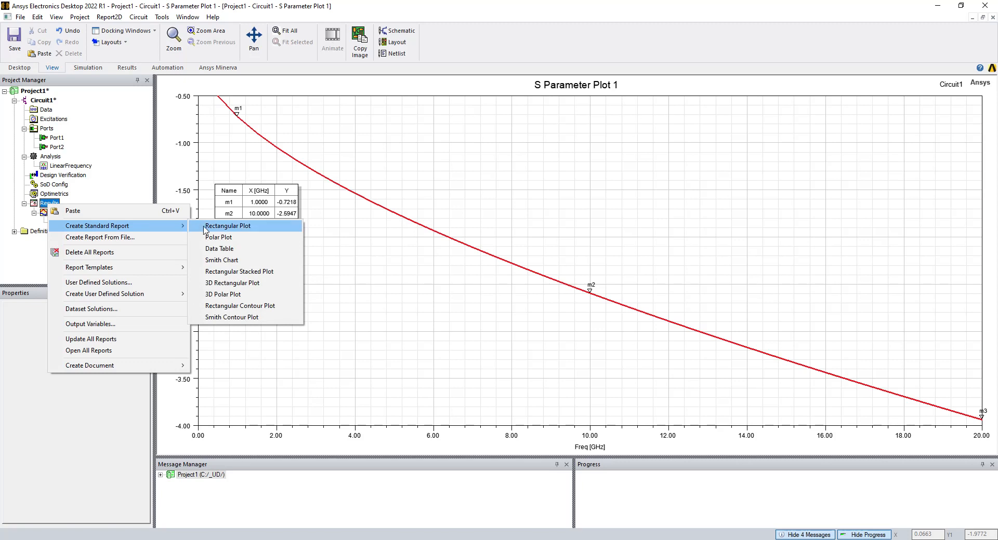
left_click(207, 227)
left_click(372, 310)
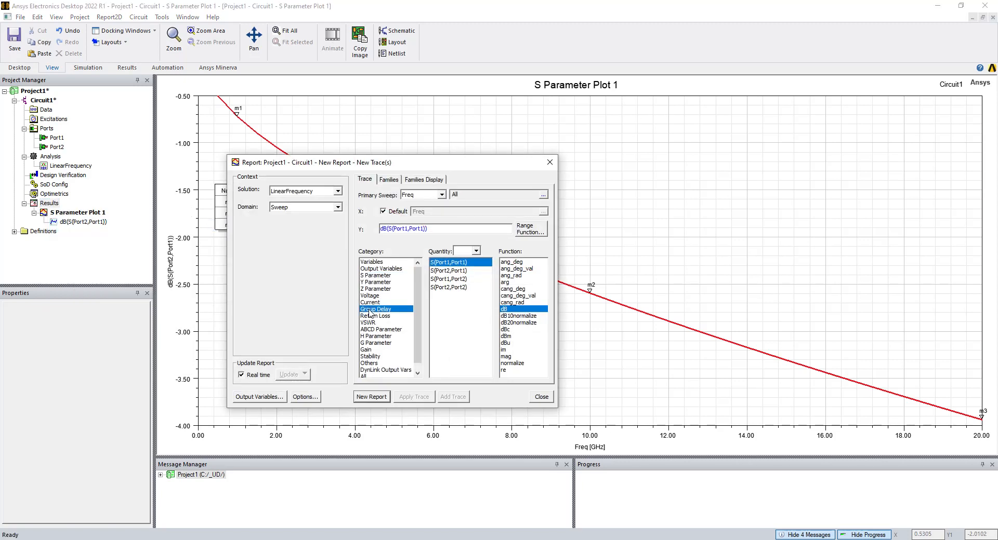
left_click(452, 280)
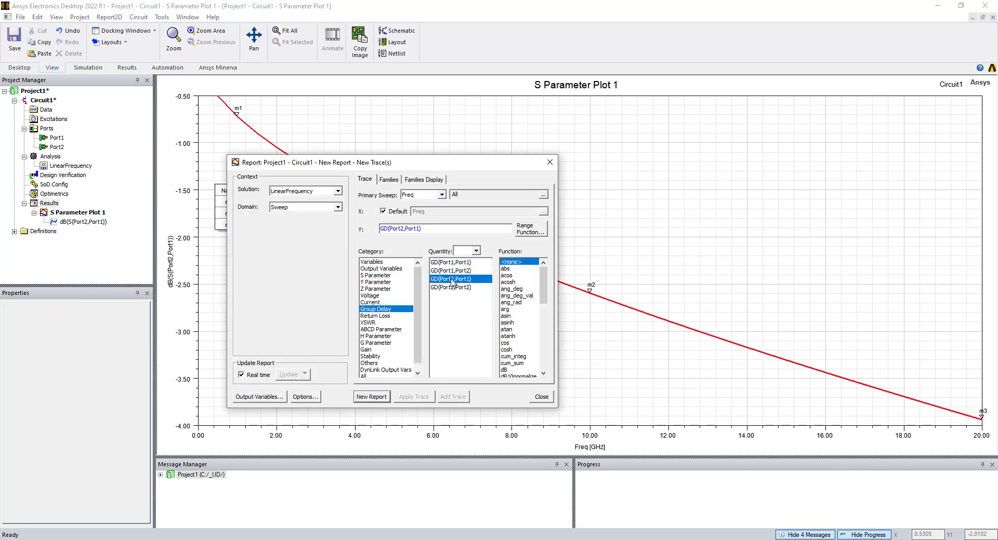
left_click(371, 397)
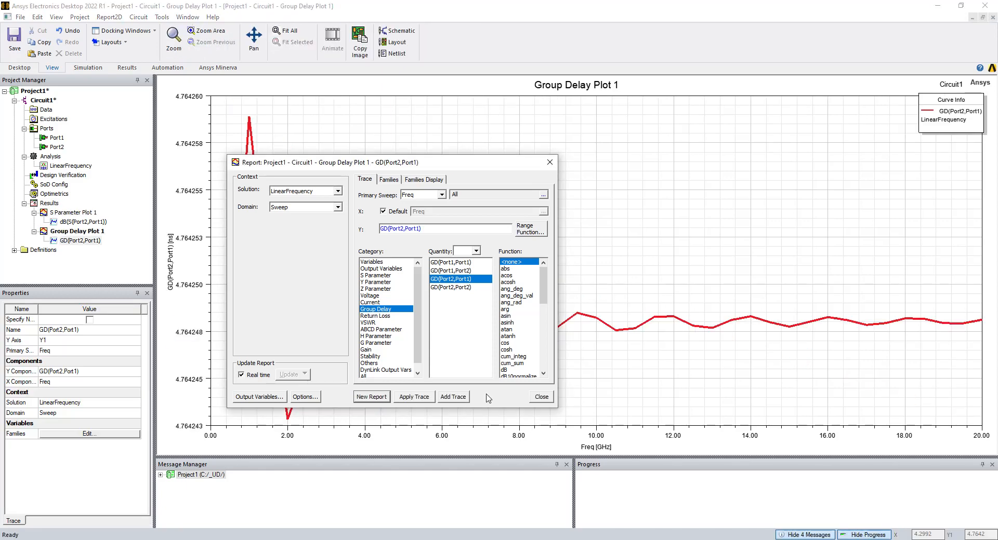
left_click(538, 399)
Specify a manual Y1 axis range for Group Delay Plot 1, with a minimum of 4.7 ns and a maximum of 4.8 ns.
left_click(192, 291)
double_click(192, 291)
left_click(525, 187)
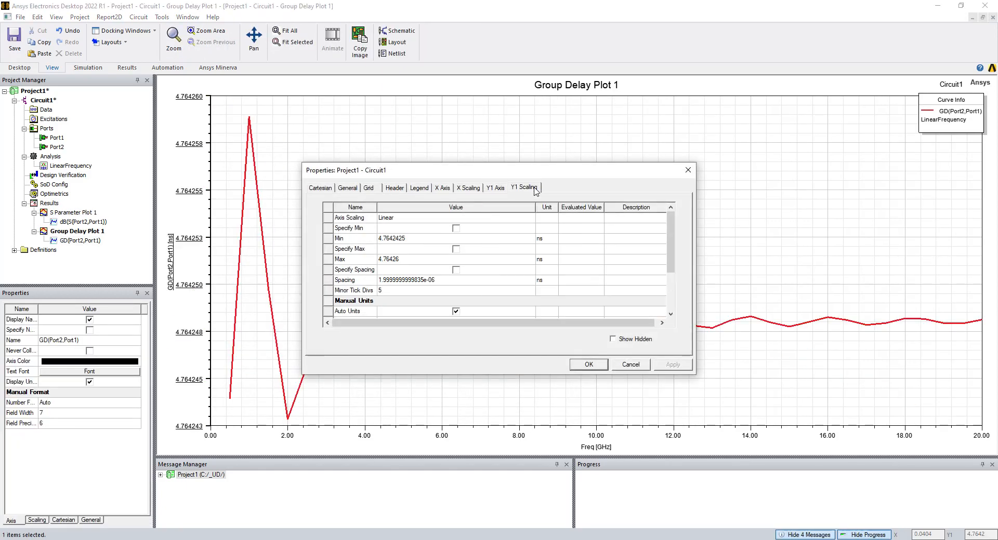
left_click(456, 229)
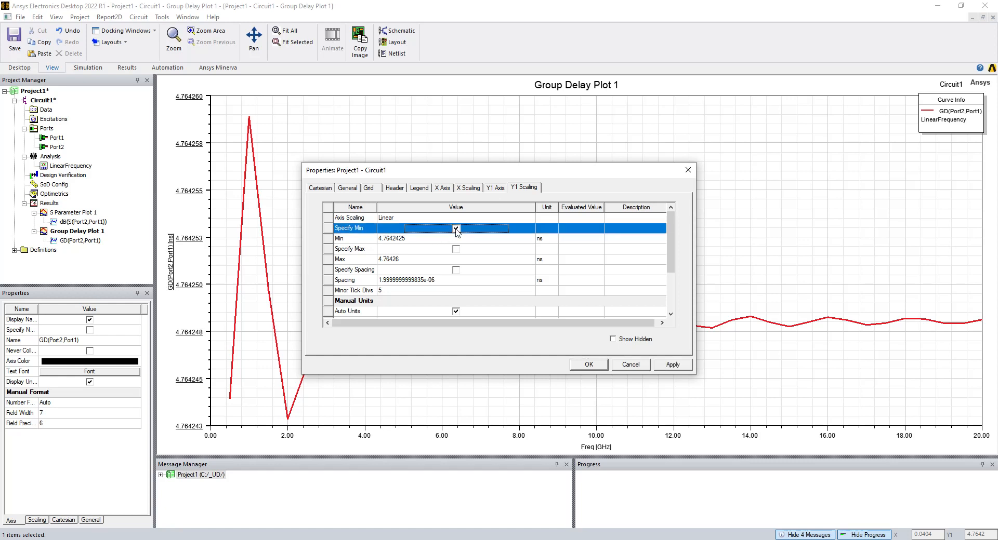
left_click(424, 240)
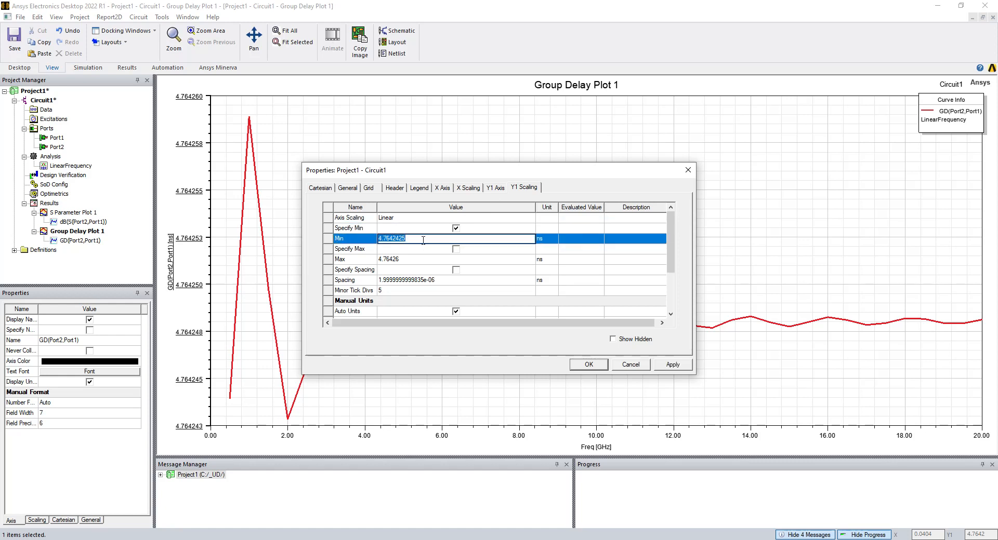
key("BackSpace")
type("4.7")
left_click(385, 260)
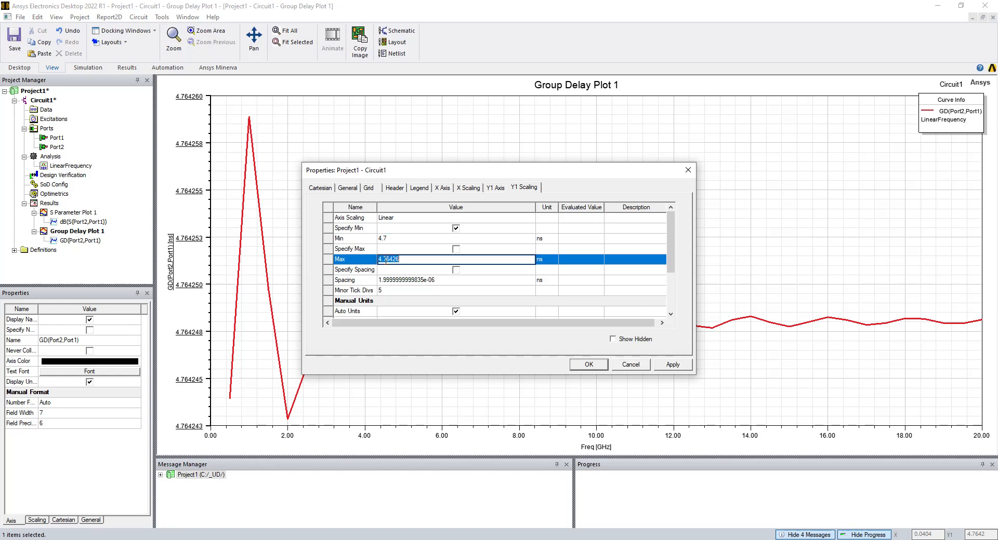
type("4")
left_click(456, 248)
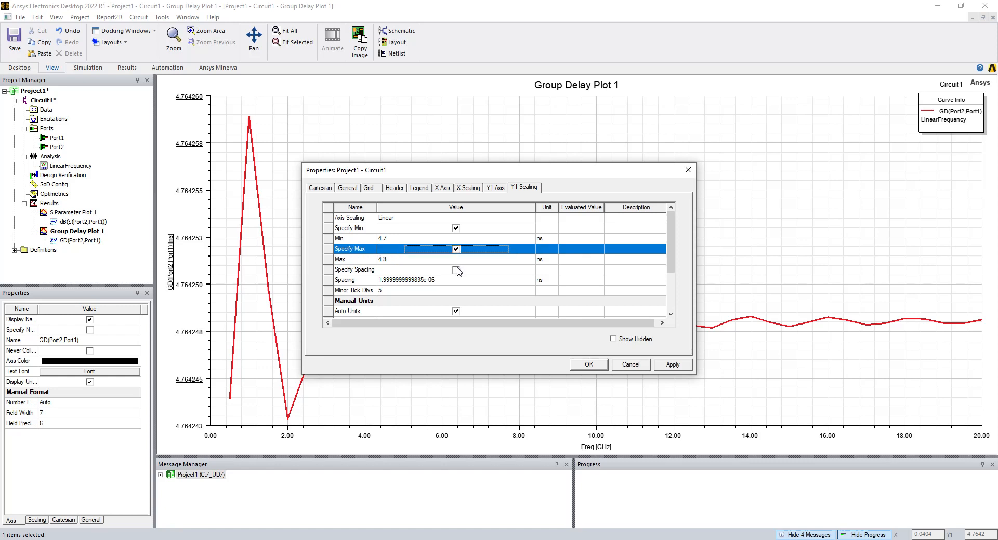
Specify a Y1 axis spacing of 0.1 ns for the group delay plot and apply the scaling settings.
left_click(456, 270)
left_click(436, 280)
type("0")
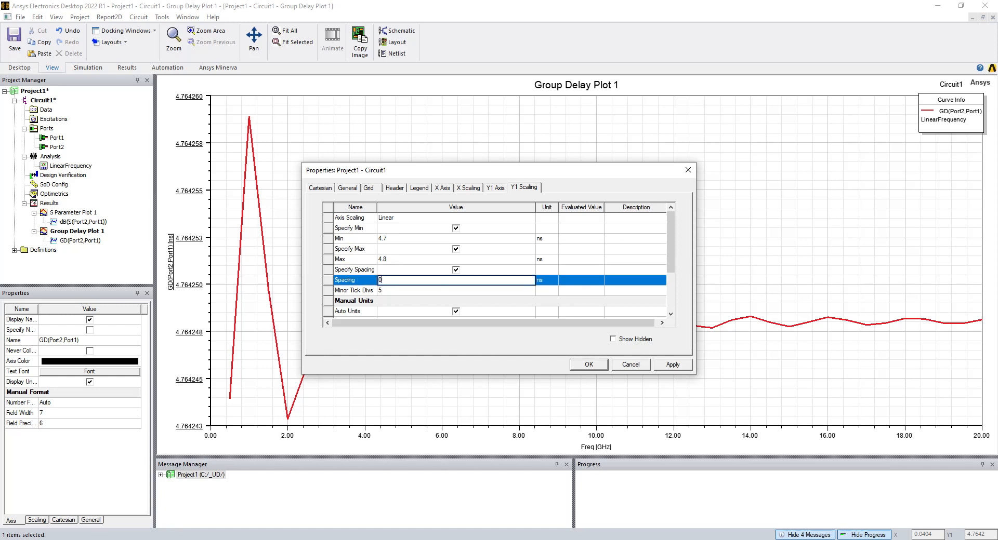
type(".1")
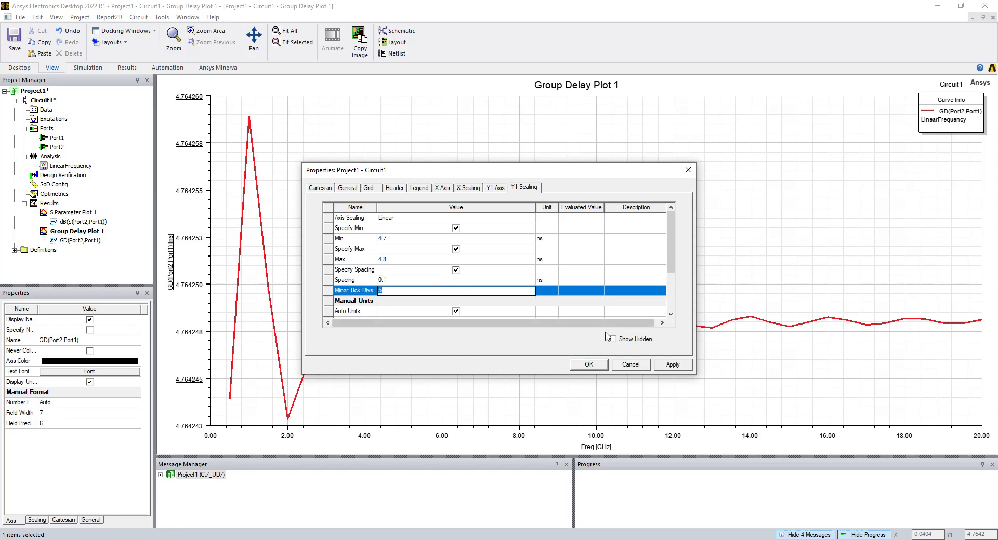
left_click(602, 368)
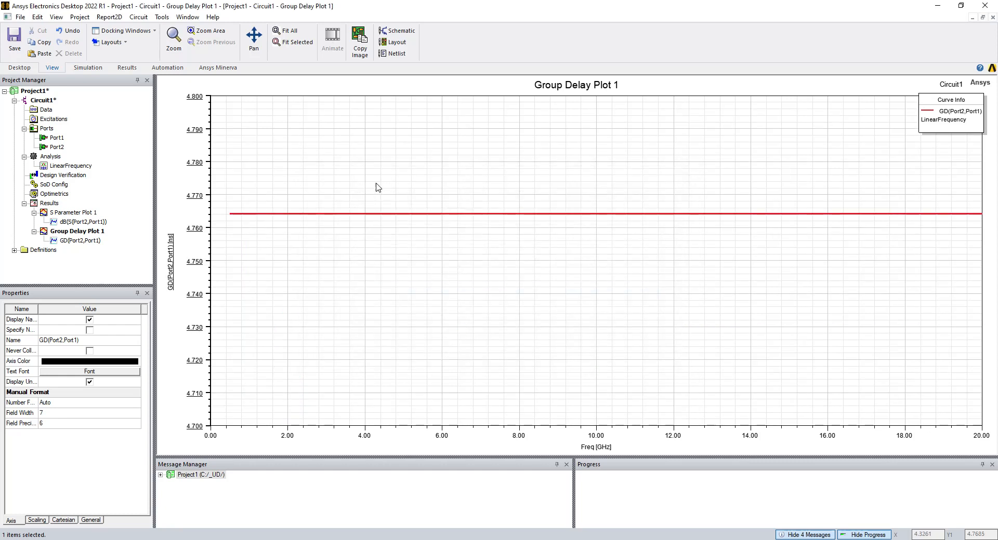
Add a marker to the GD(Port2,Port1) trace at 1 GHz.
right_click(357, 159)
mouse_move(382, 165)
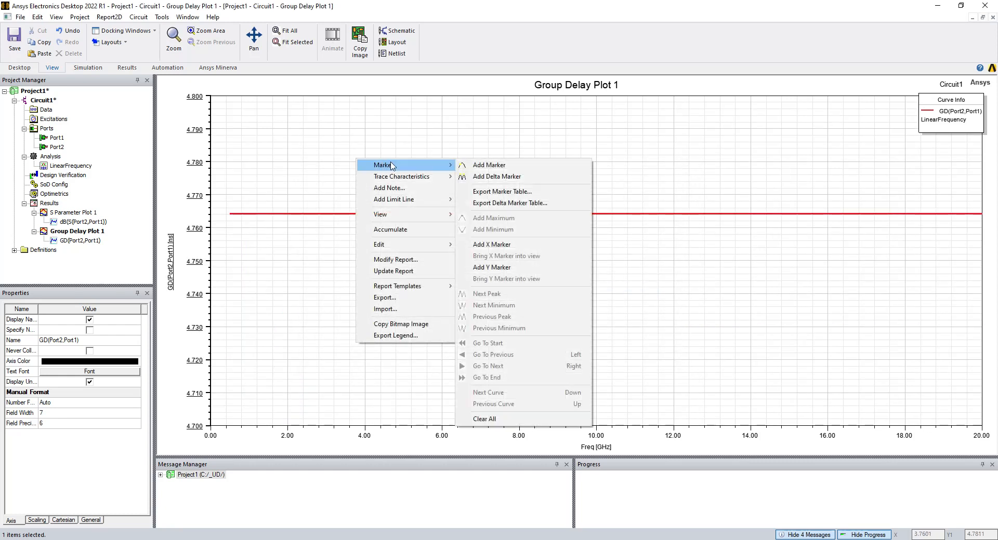
left_click(476, 165)
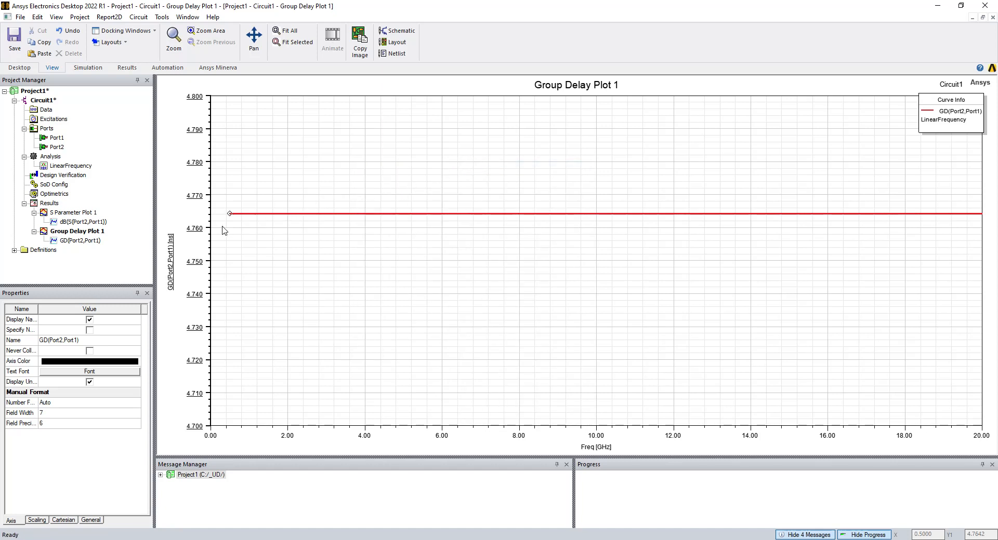
left_click(257, 216)
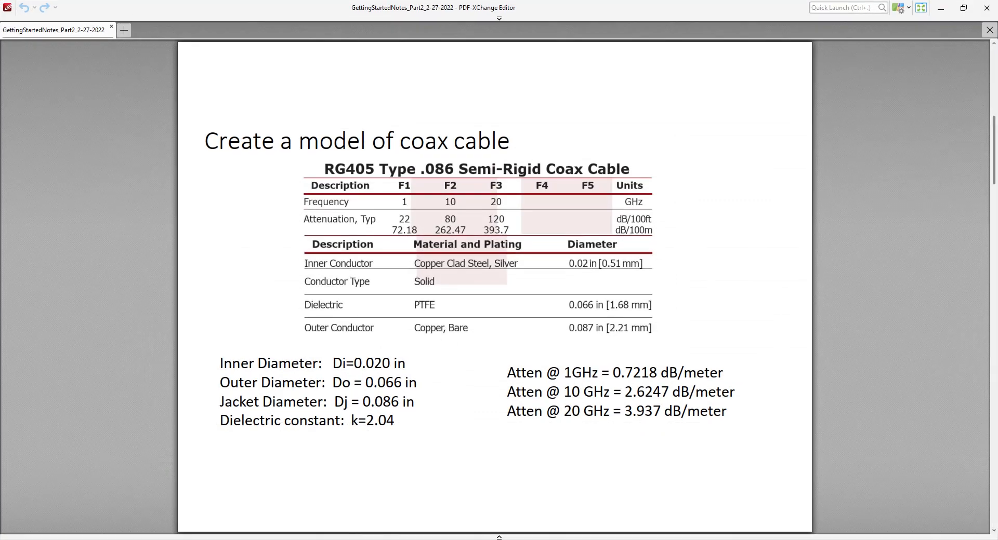
Review the electrical length formulas for a transmission line in the PDF notes, and return to the group delay plot.
scroll(431, 472, "down", 5)
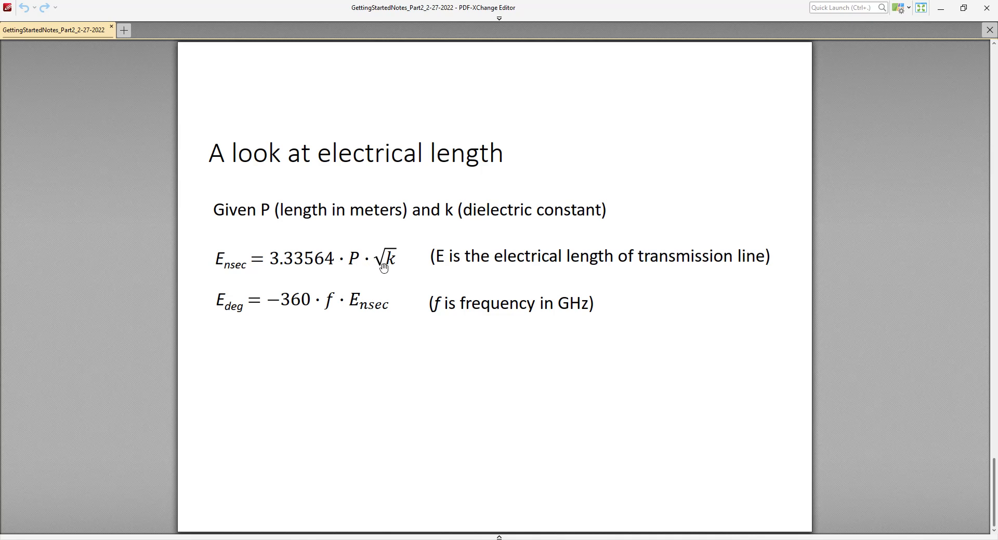
left_click(941, 8)
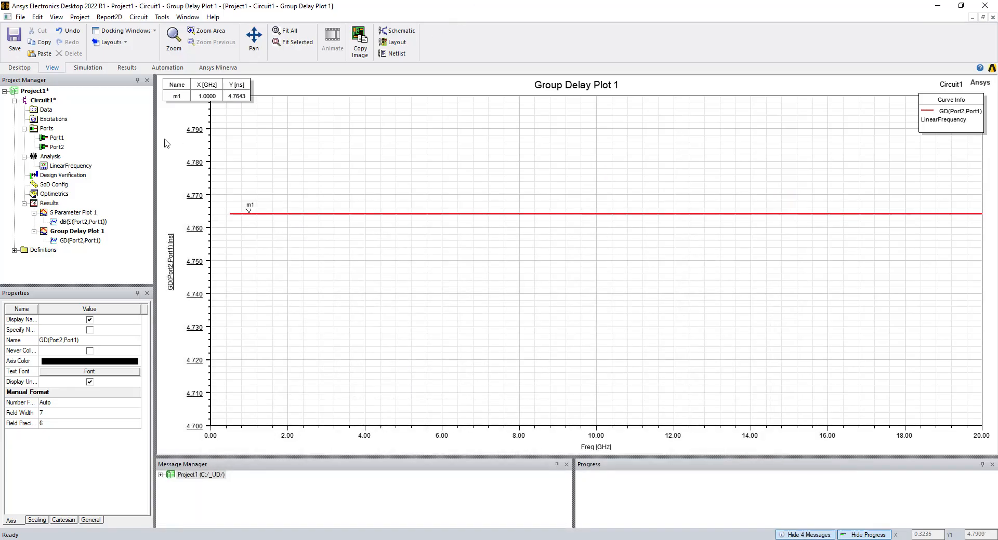
Move the marker table off the Y axis into the empty plot area above the group delay trace.
right_click(192, 94)
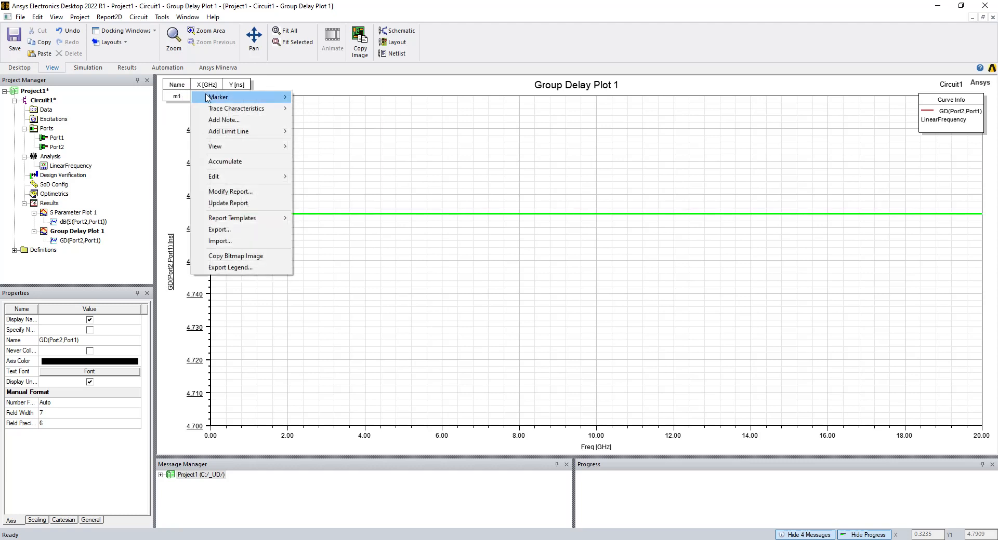
left_click(187, 89)
left_click_drag(188, 89, 258, 134)
Open the Circuit1 schematic and place a TRLK_NX physical-length transmission line from Ideal Distributed below the coaxial cable.
double_click(43, 101)
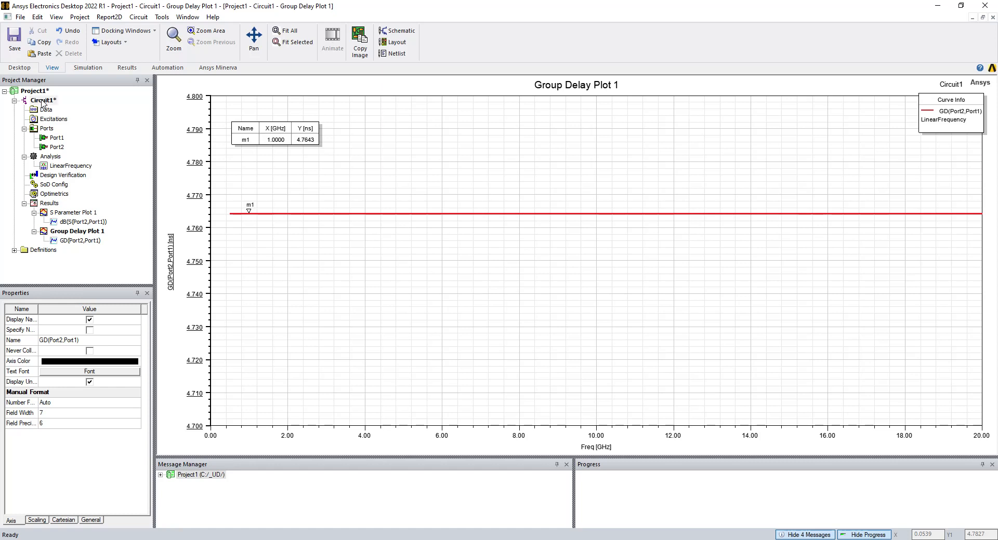
scroll(423, 226, "down", 3)
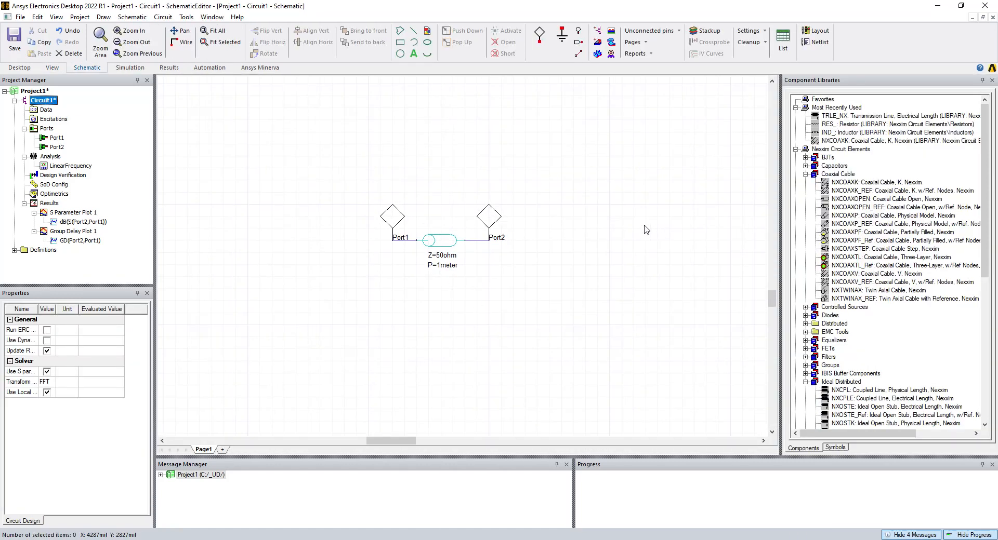
scroll(867, 275, "down", 8)
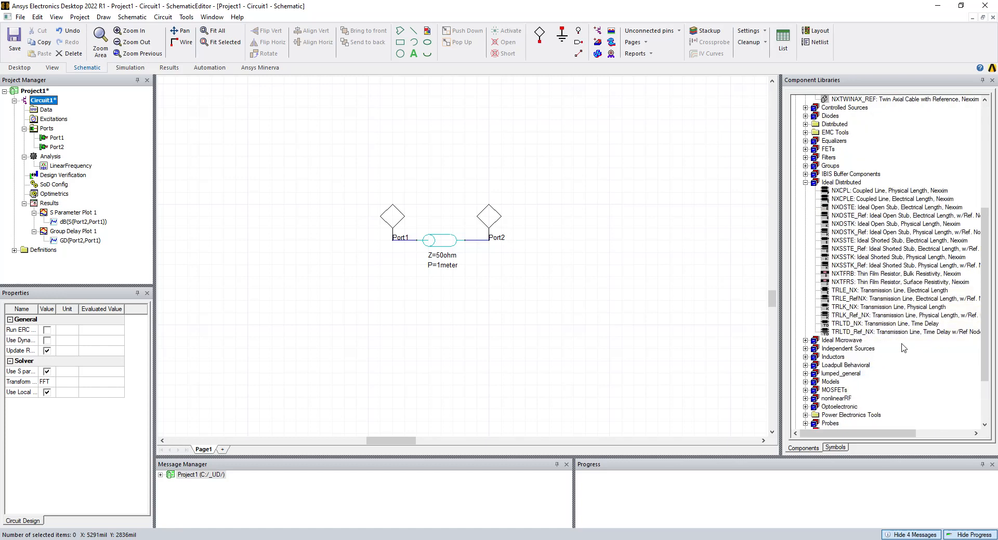
left_click(884, 311)
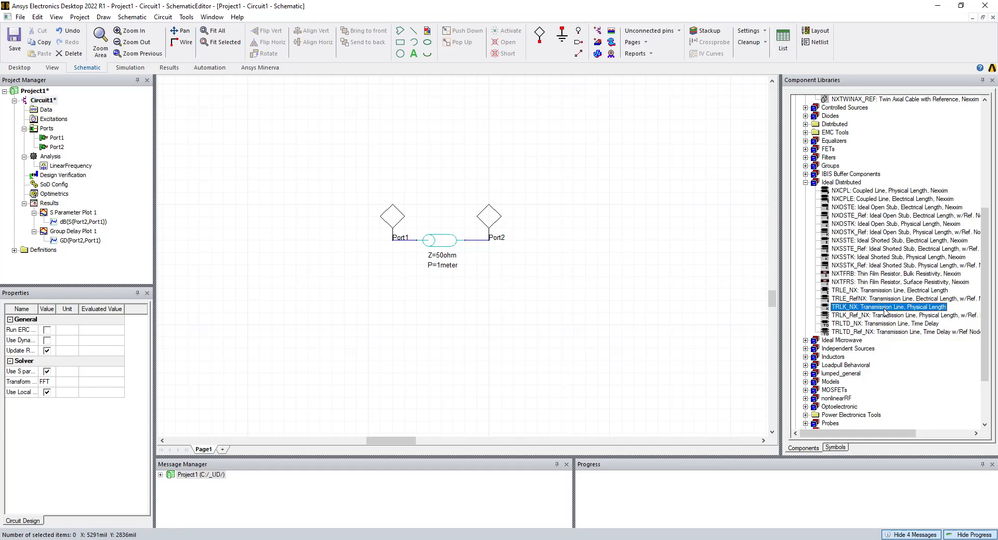
left_click(418, 341)
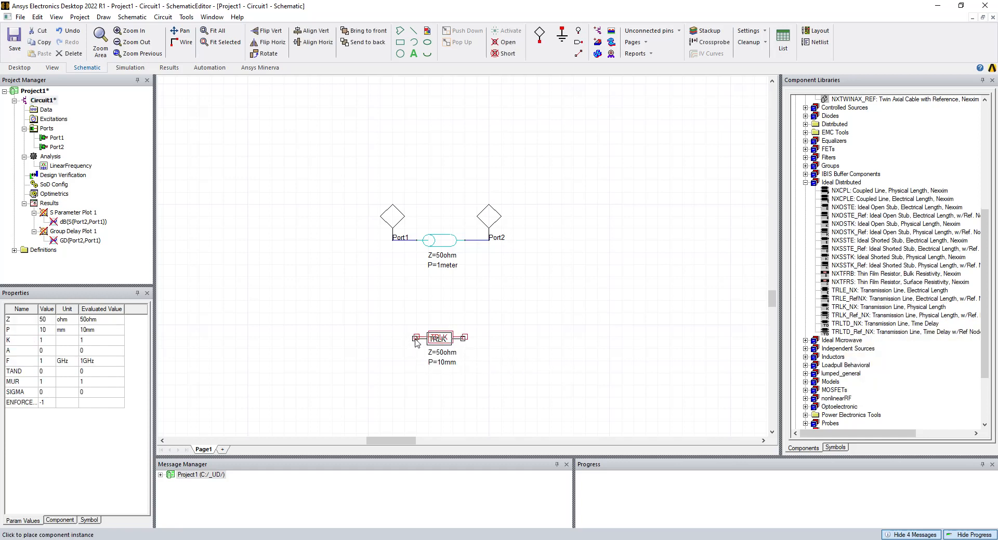
key("Escape")
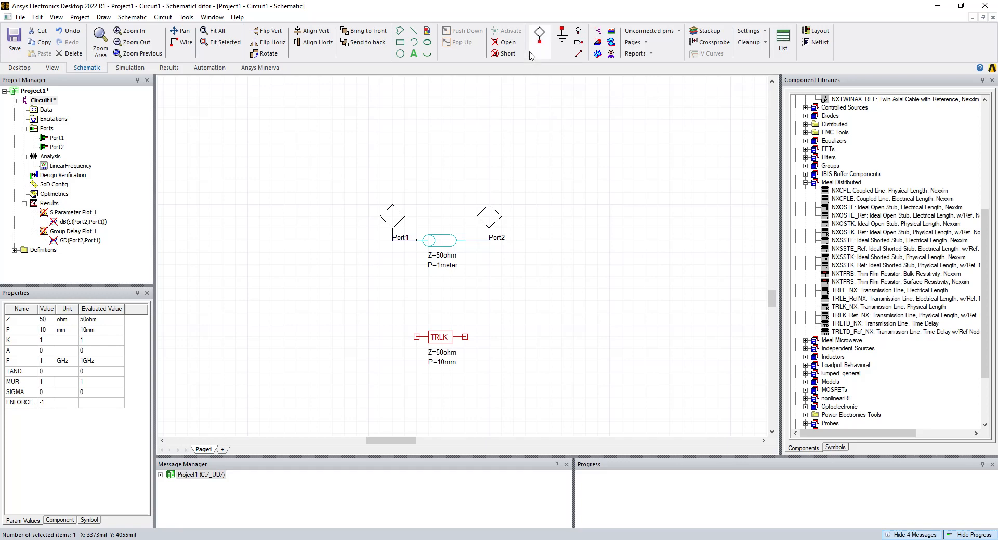
Place two interface ports, one on each side of the TRLK transmission line, aligned under the existing ports.
left_click(540, 36)
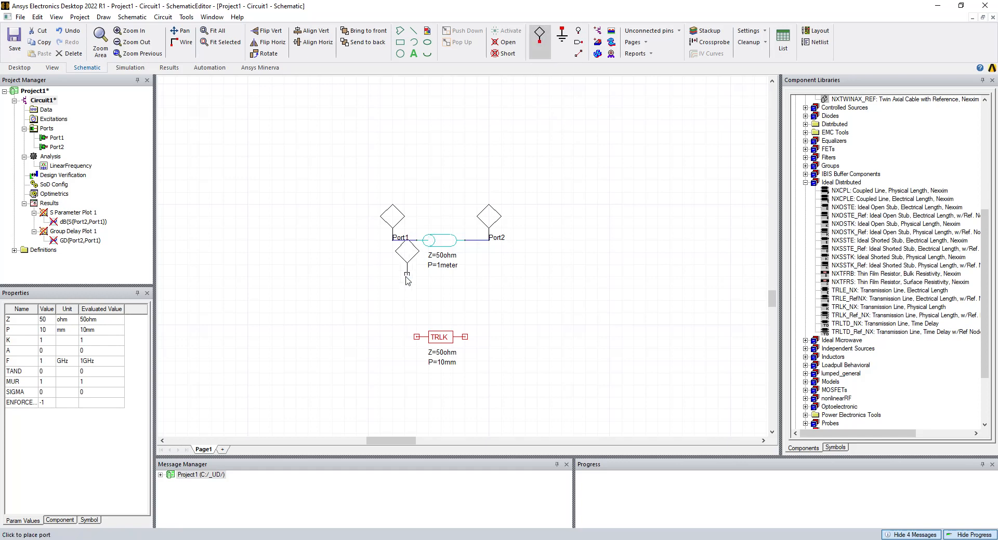
left_click(391, 335)
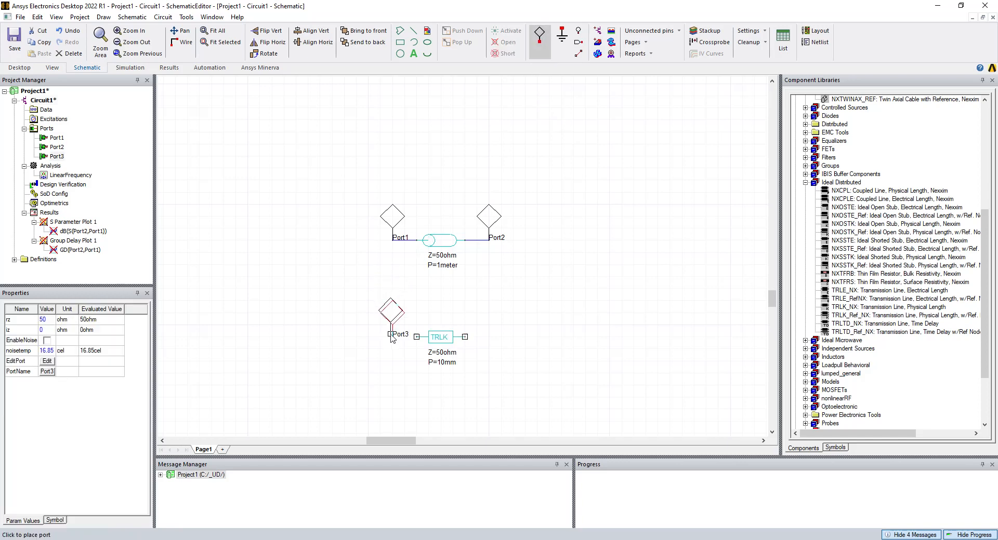
left_click(490, 336)
key("Escape")
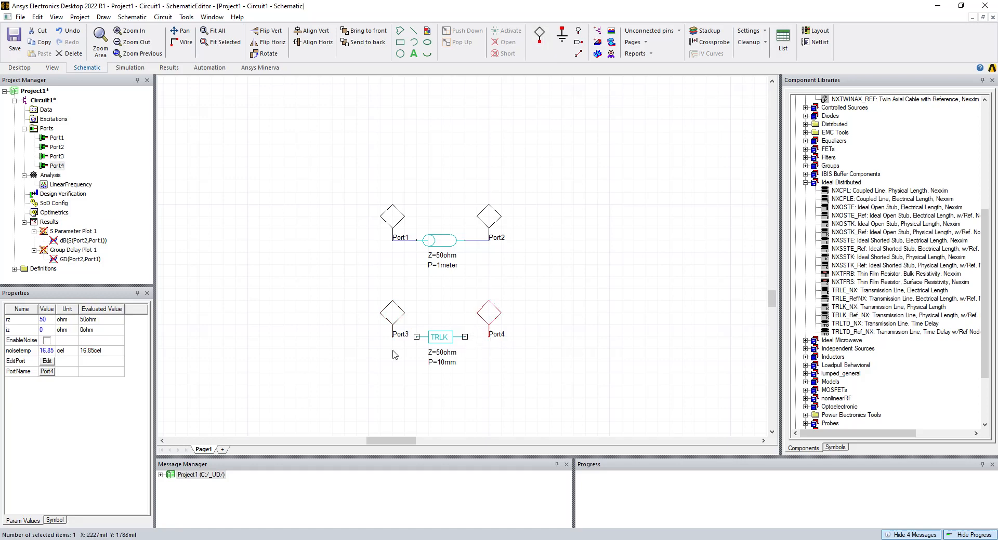
Wire Port3 and Port4 to the two ends of the TRLK transmission line.
key("ctrl+w")
left_click(394, 337)
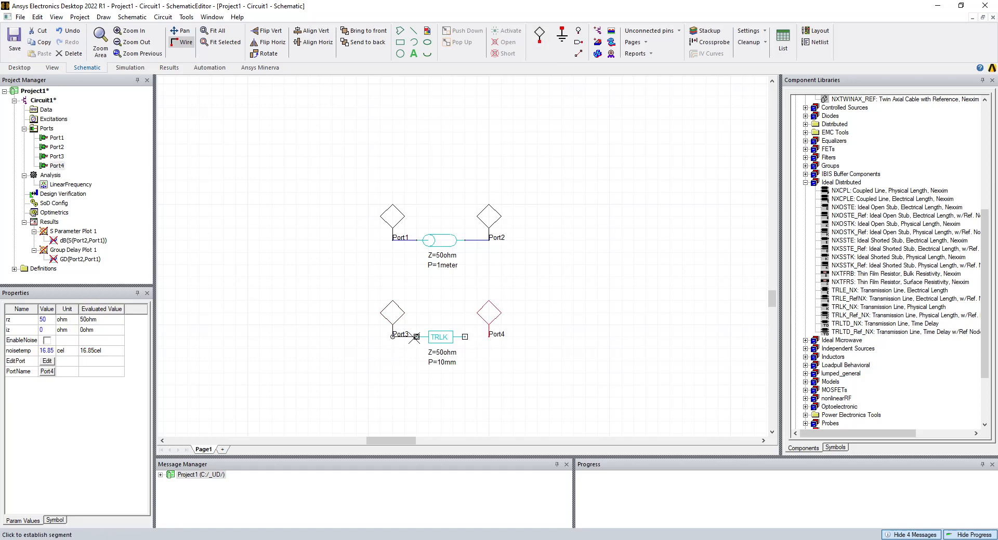
left_click(416, 338)
key("ctrl+w")
left_click(465, 338)
left_click(489, 337)
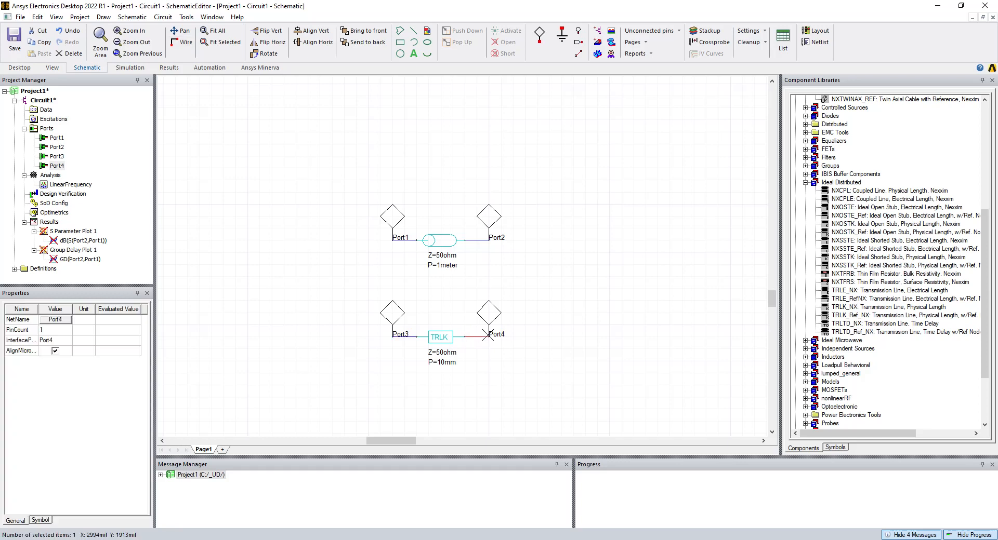
left_click(522, 334)
Set the TRLK line's physical length P to 1 meter and its effective dielectric constant K to 2.04.
double_click(447, 341)
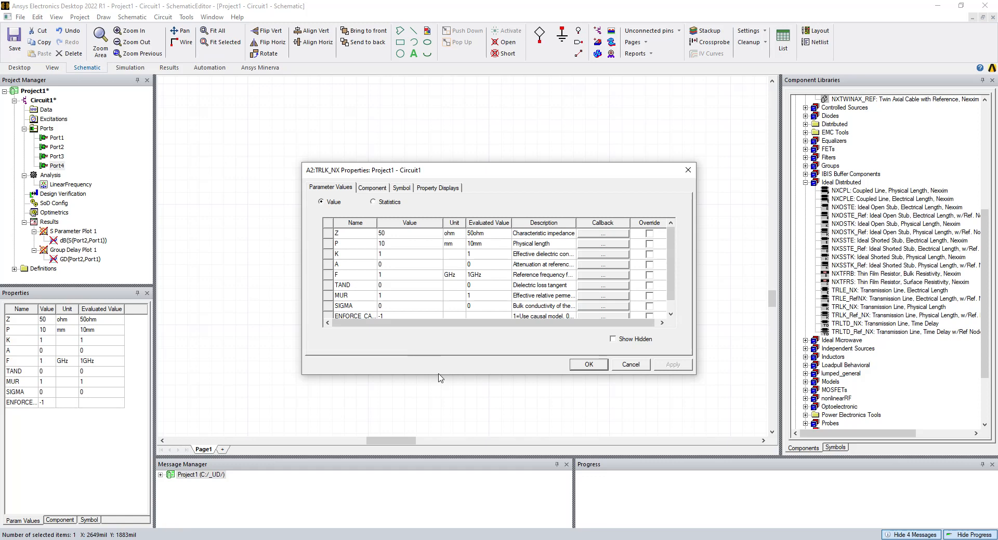
left_click_drag(436, 374, 436, 400)
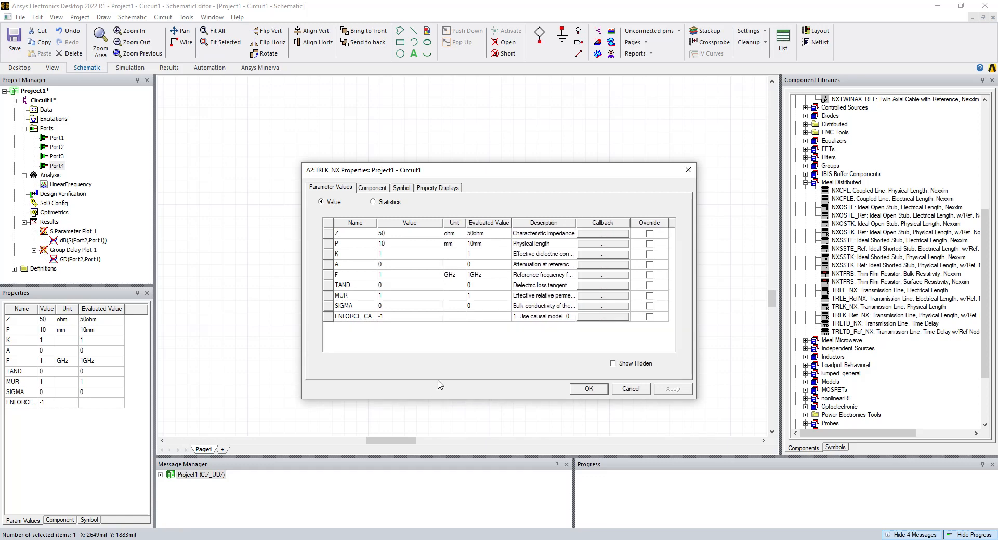
left_click(387, 233)
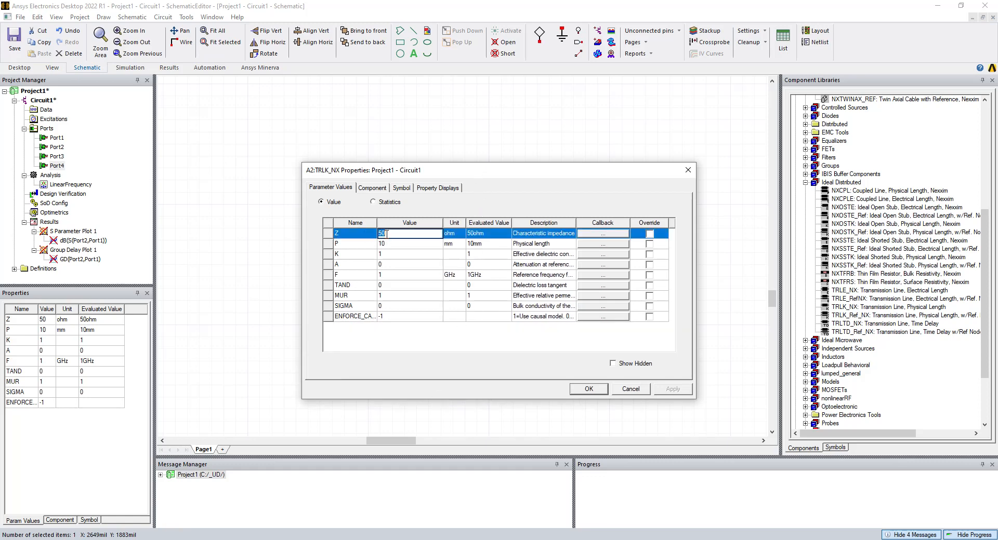
left_click(387, 244)
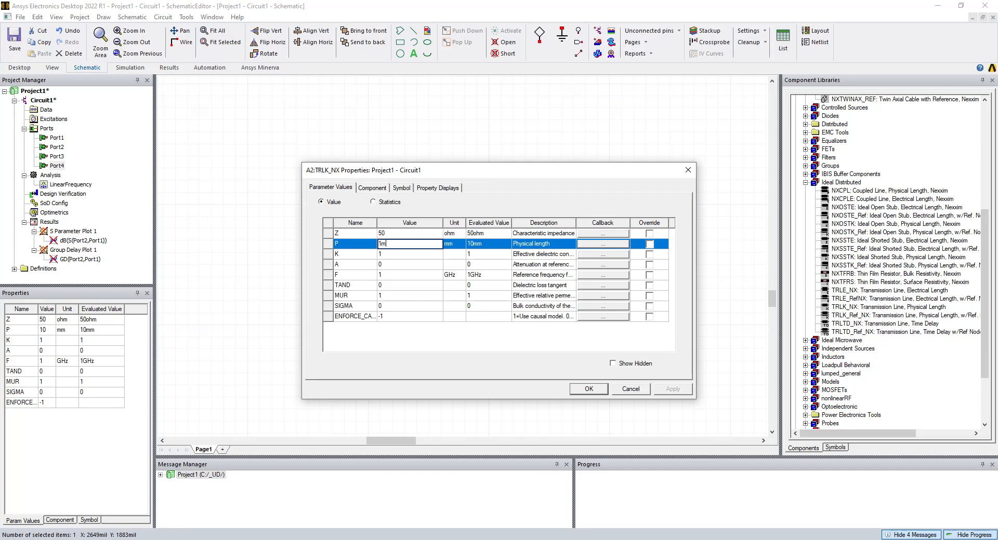
type("1meter")
key("Tab")
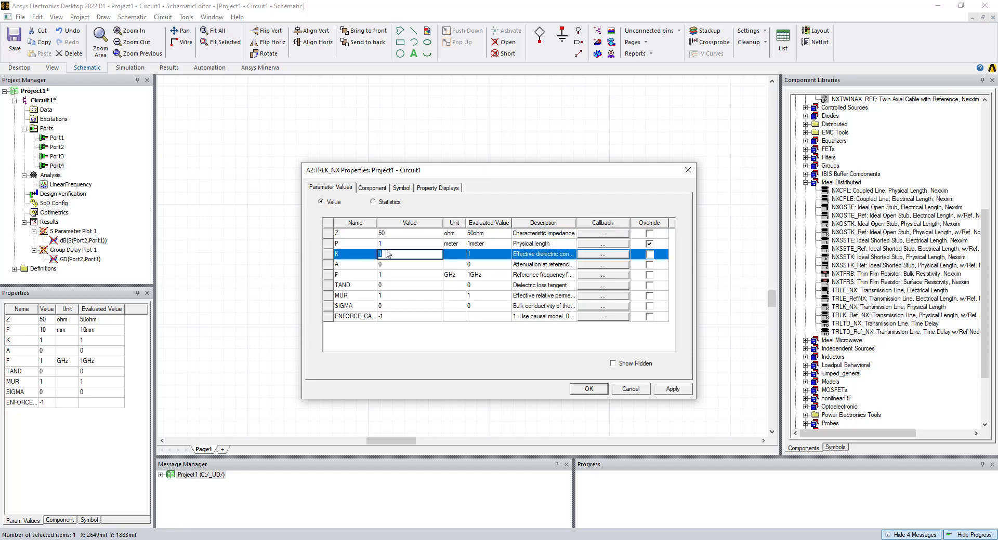
type("2.04")
key("Tab")
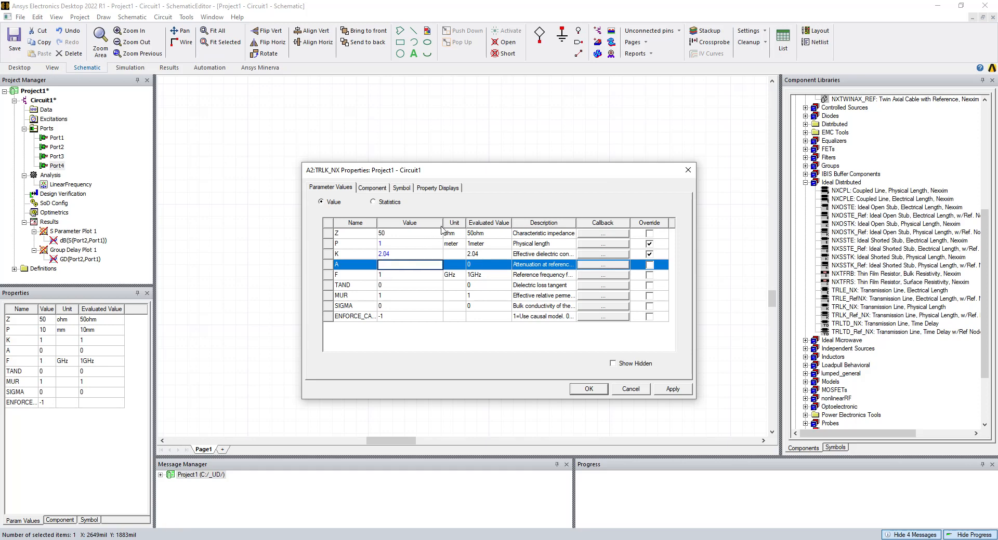
Widen the parameter descriptions and set the TRLK line's attenuation A to 0.676139 at the reference frequency.
left_click_drag(442, 225, 424, 225)
left_click_drag(559, 222, 593, 222)
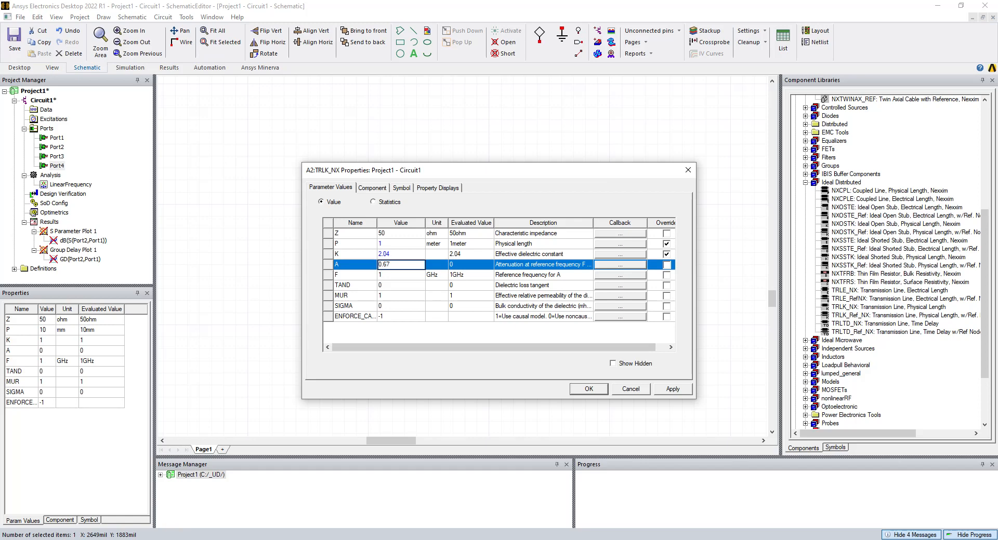
left_click(387, 274)
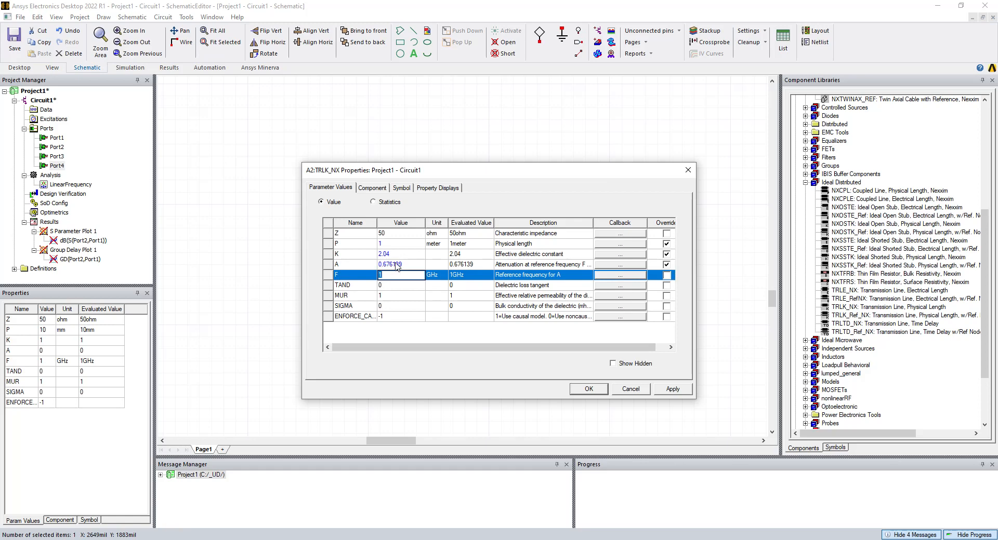
Set the TRLK line's dielectric loss tangent TAND to 0.000351 and its causality enforcement option to 0 for a noncausal model.
left_click(386, 285)
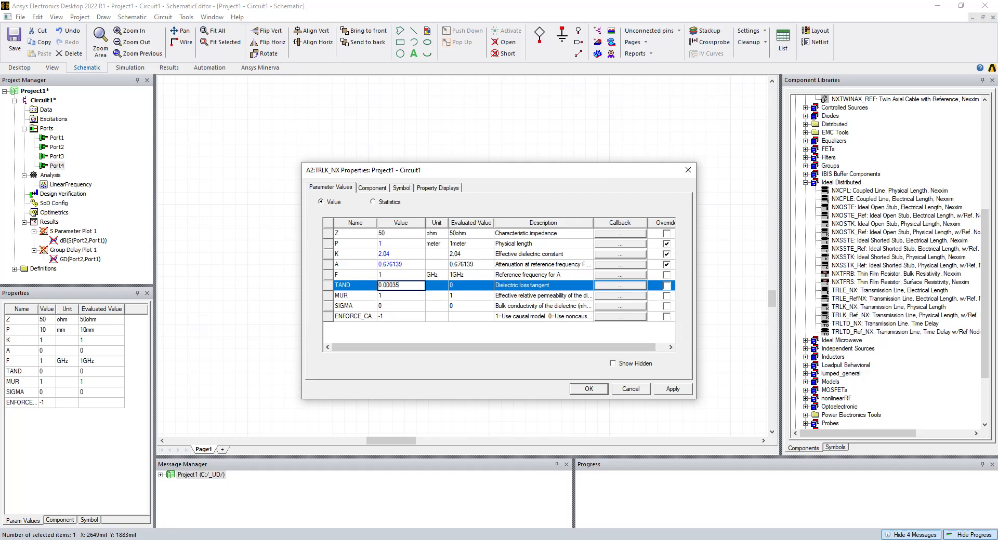
left_click(381, 296)
left_click(388, 316)
left_click(397, 340)
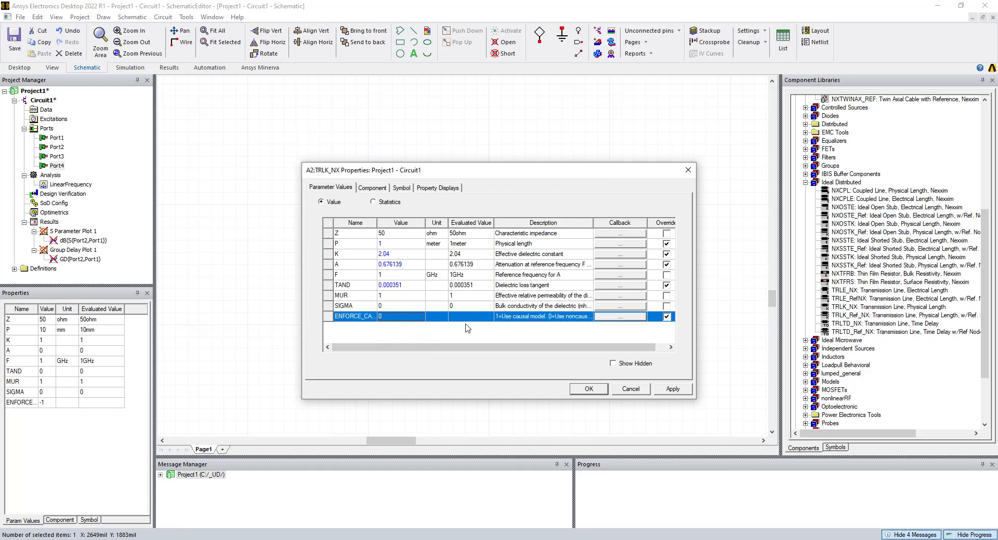
Apply the TRLK line's parameter values and run the circuit analysis.
left_click(428, 333)
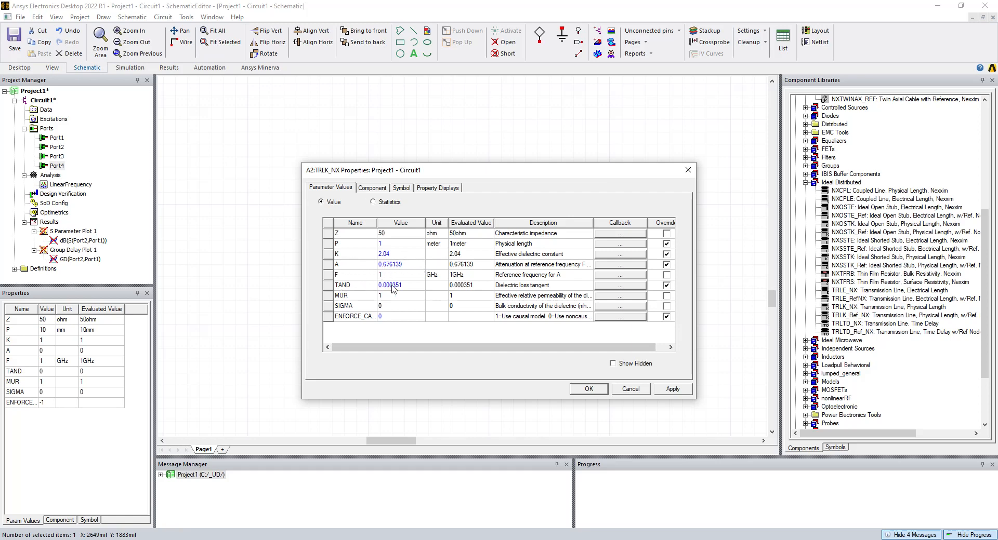
left_click(672, 390)
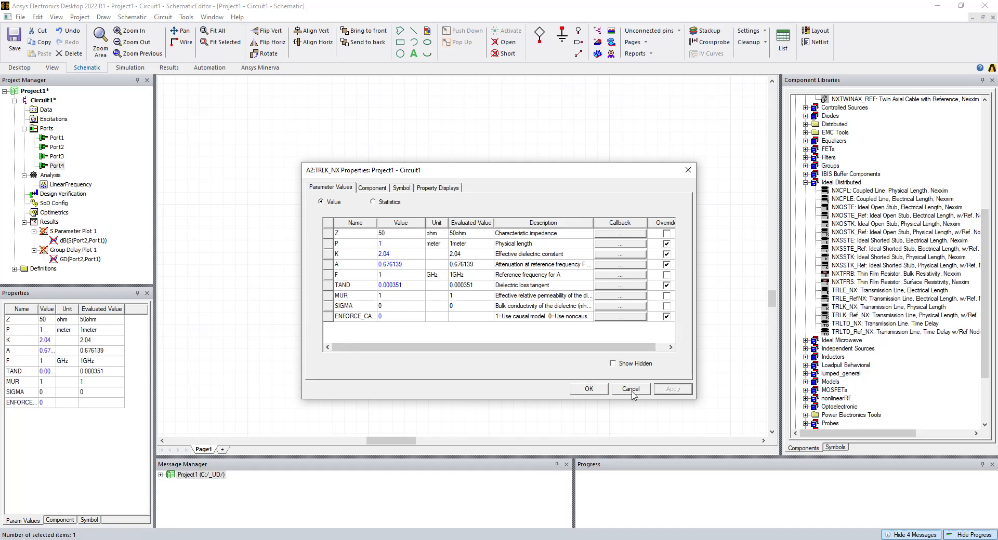
left_click(588, 389)
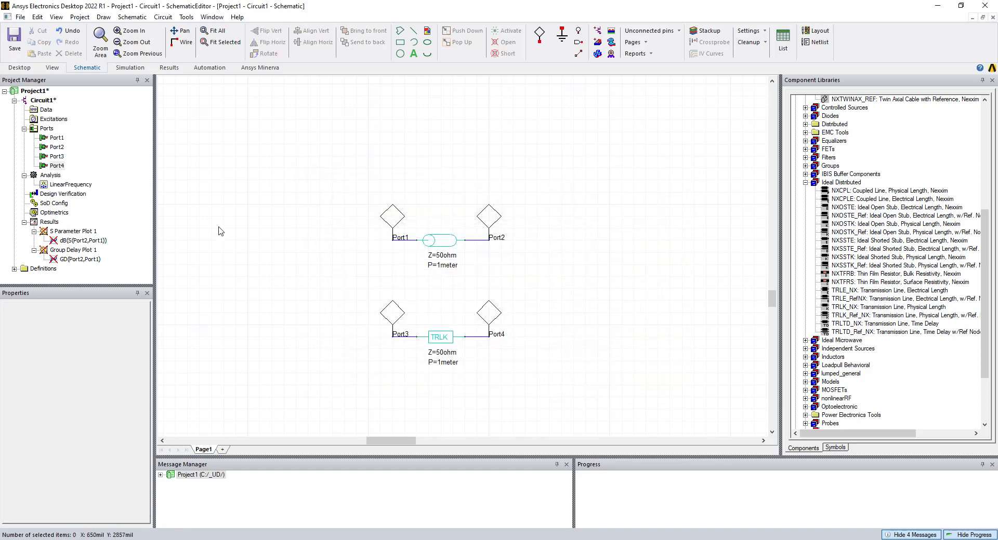
right_click(49, 177)
left_click(78, 196)
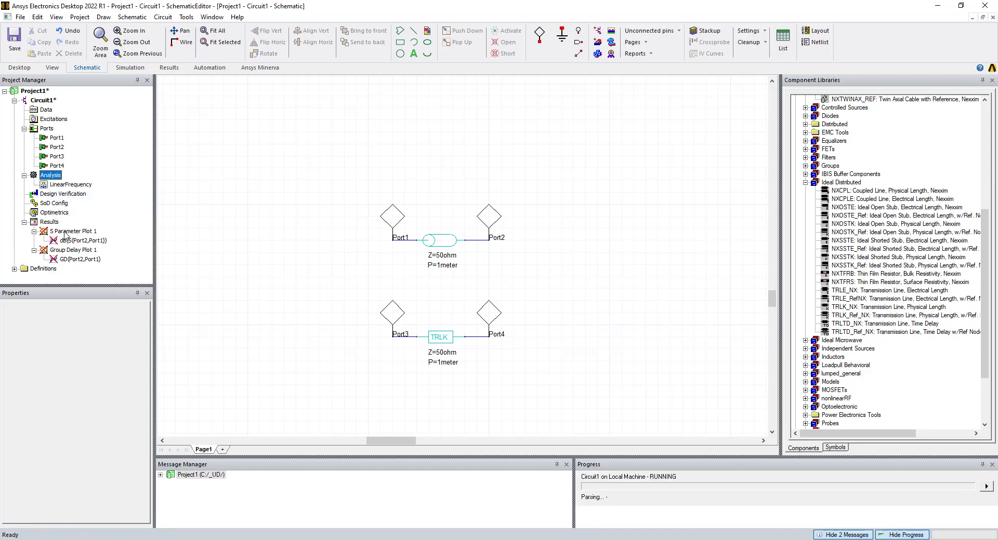
Add a dB(S(Port4,Port3)) trace to S Parameter Plot 1 and compare it with the dB(S(Port2,Port1)) trace.
double_click(65, 233)
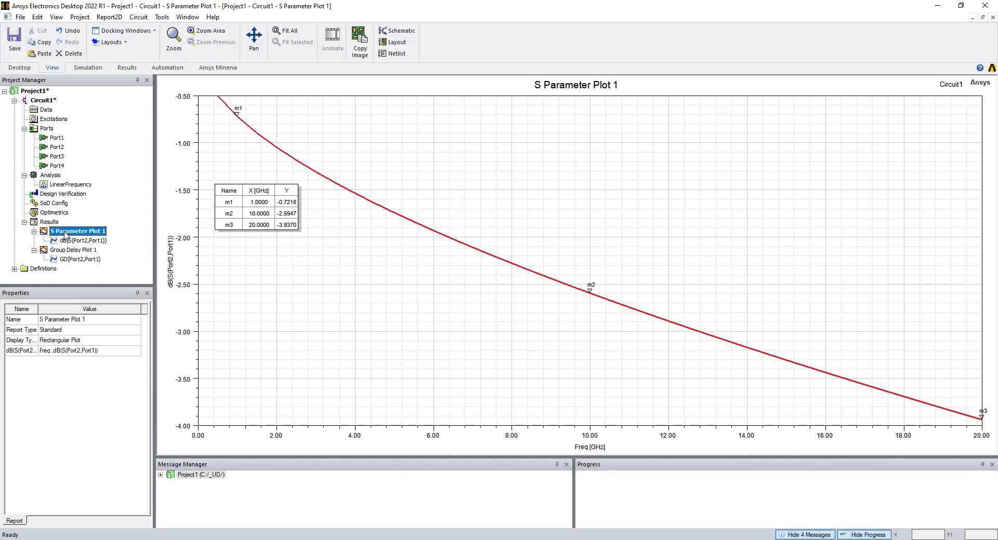
double_click(68, 240)
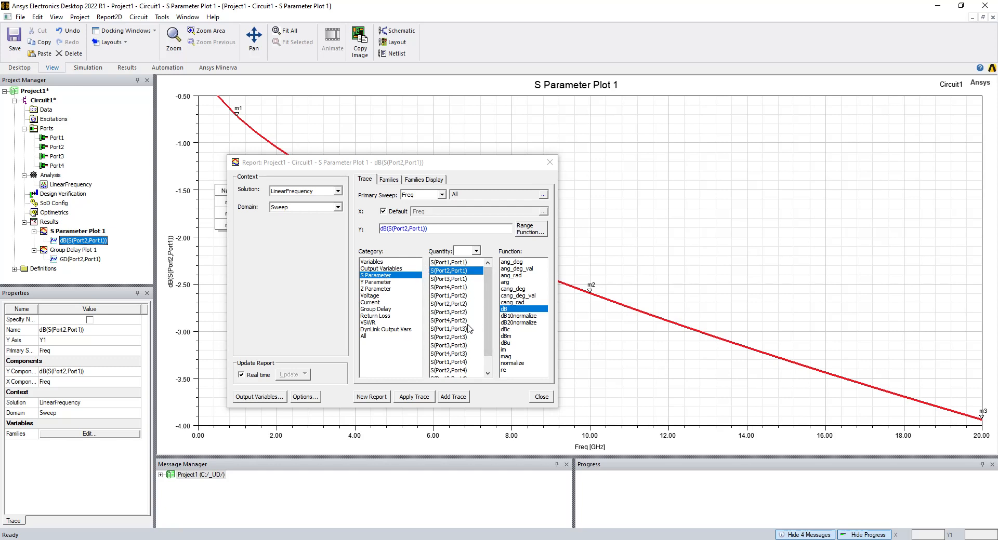
left_click(459, 354)
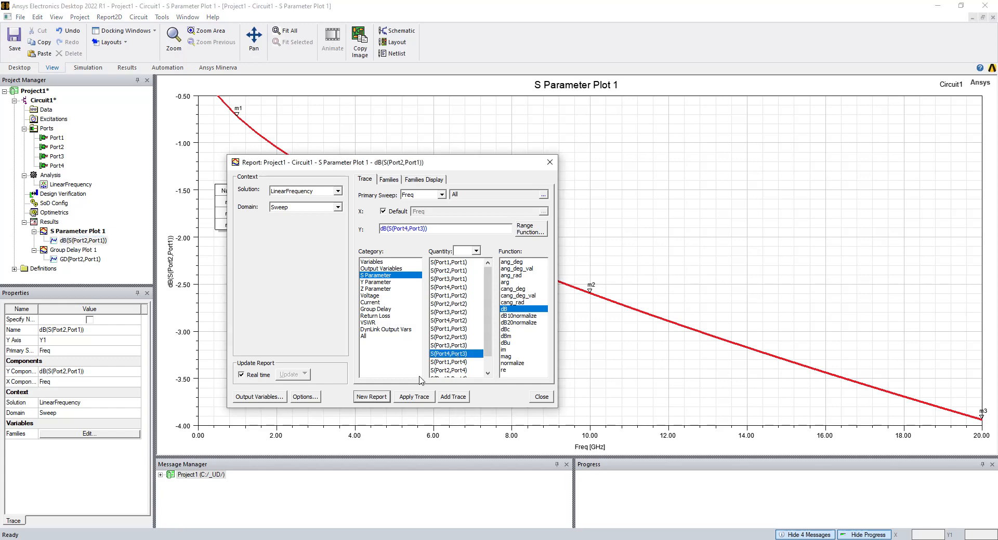
left_click(451, 398)
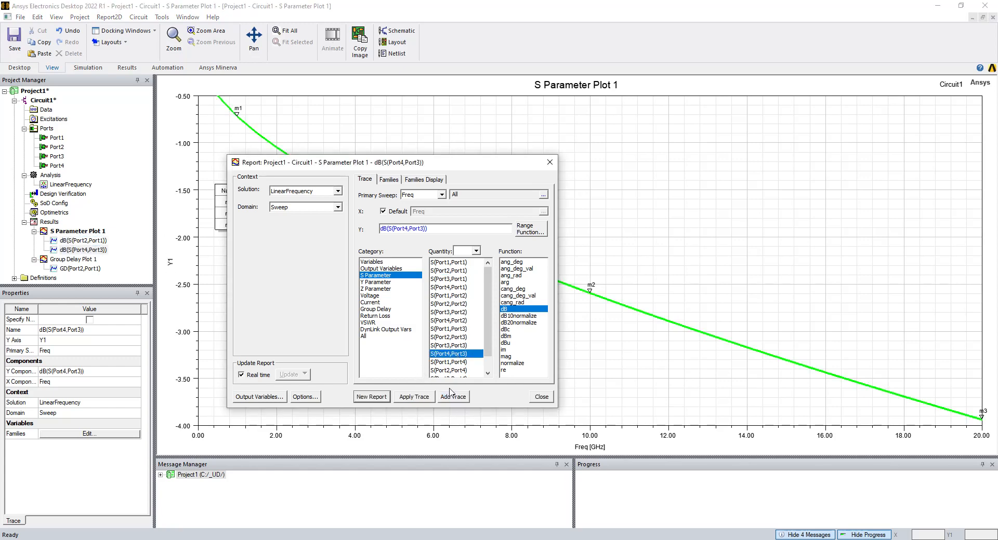
left_click(541, 397)
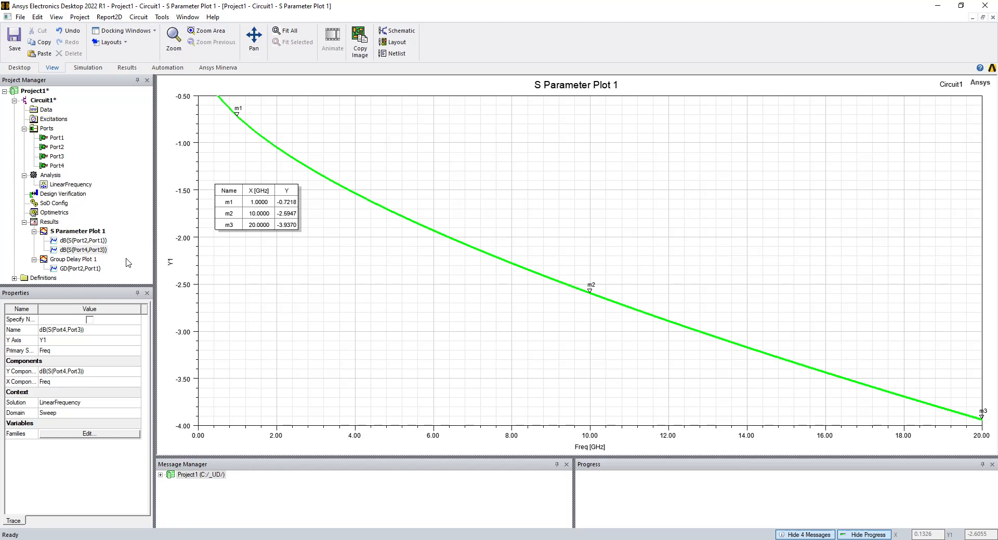
left_click(96, 242)
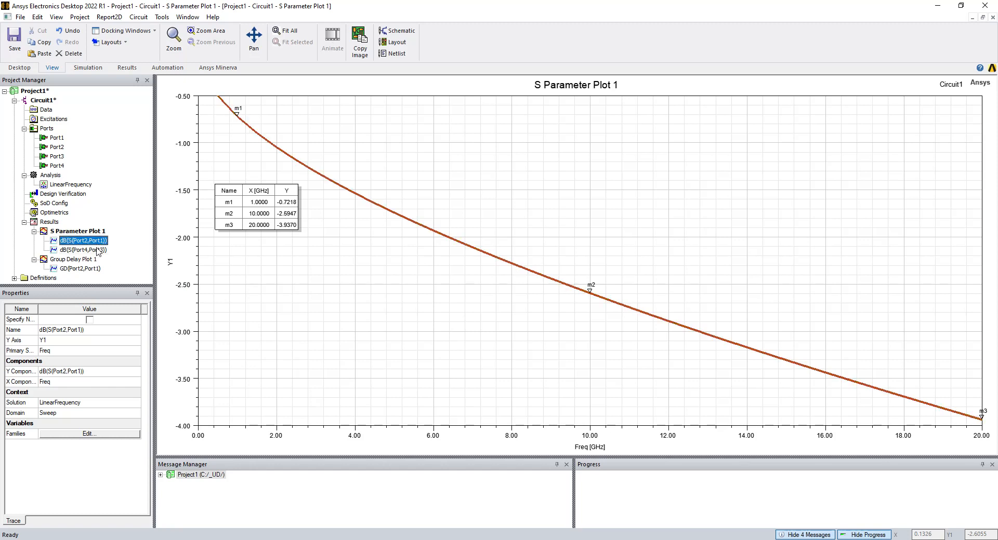
left_click(95, 250)
left_click(90, 240)
left_click(91, 250)
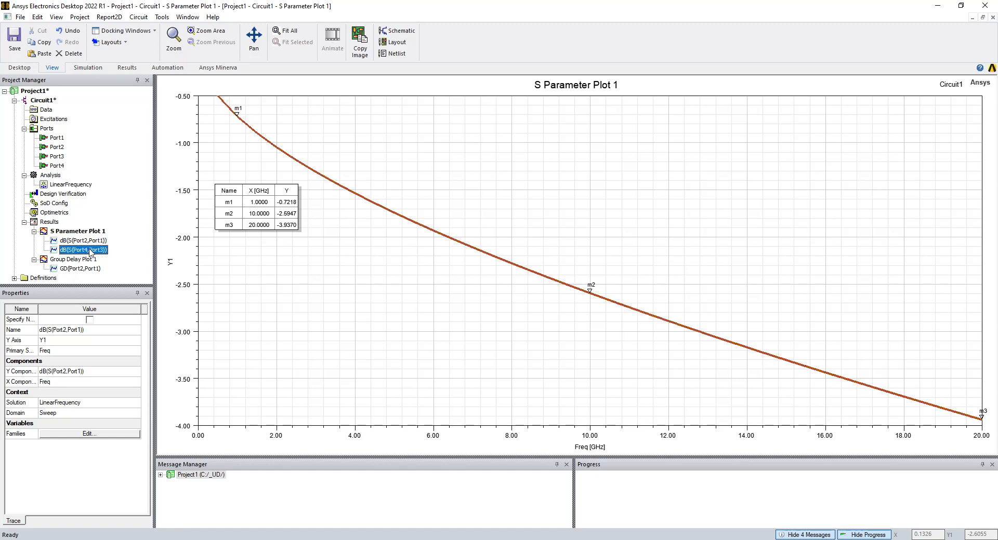
Add a GD(Port4,Port3) trace to Group Delay Plot 1 and compare it with the GD(Port2,Port1) trace.
left_click(81, 260)
left_click(79, 267)
double_click(79, 267)
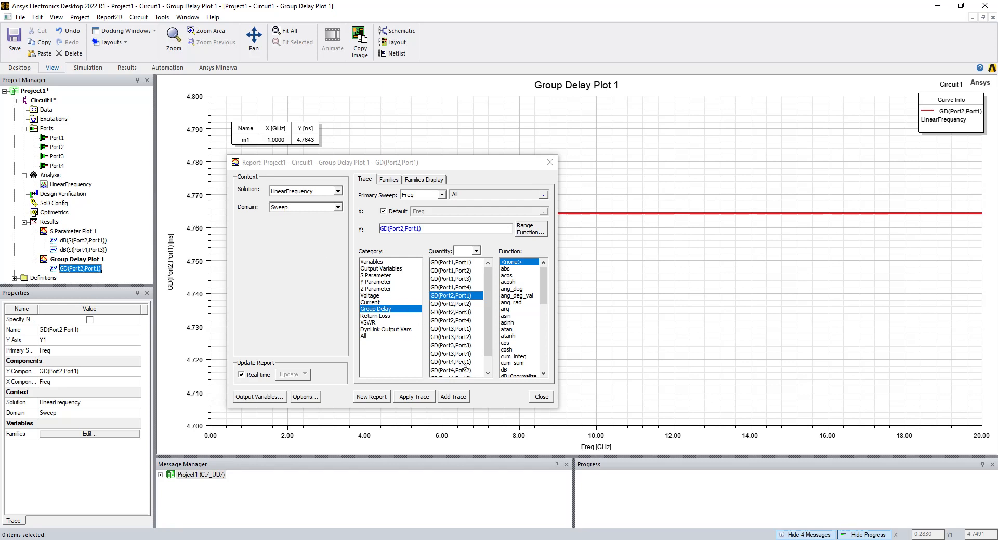
scroll(460, 364, "down", 1)
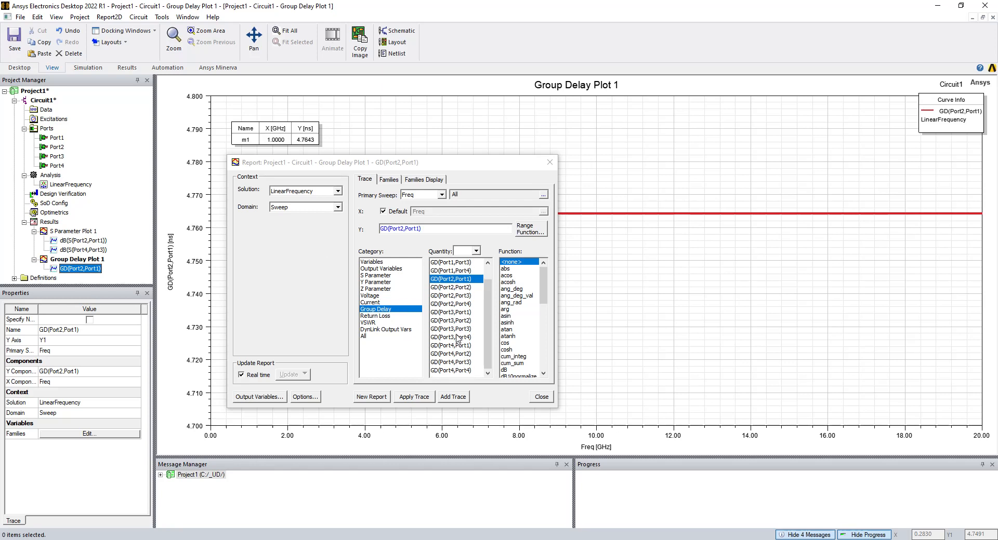
left_click(452, 362)
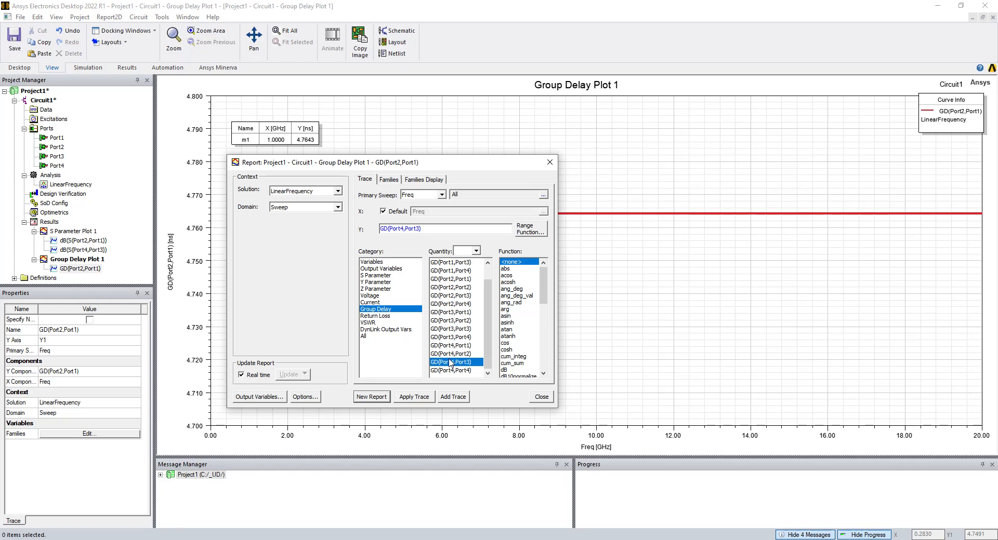
left_click(453, 396)
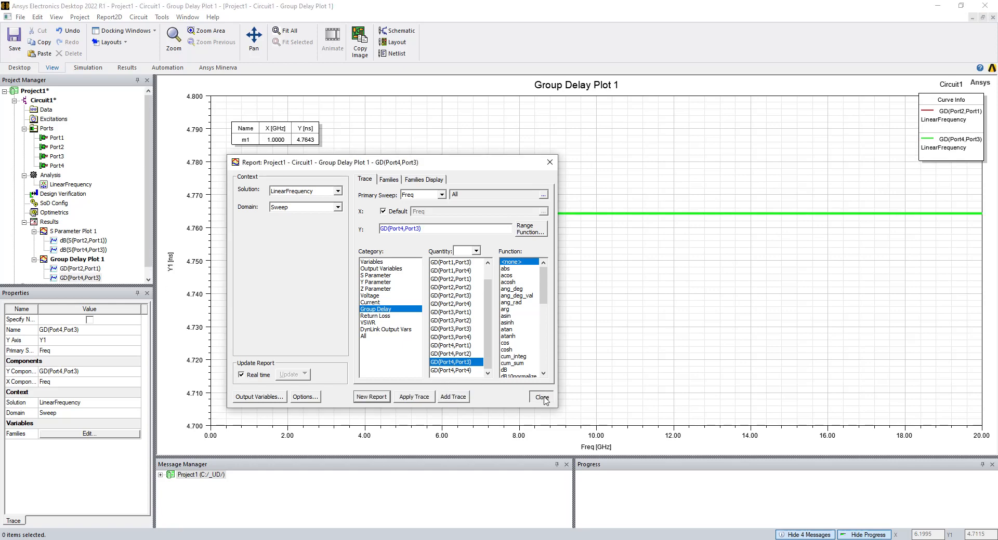
left_click(540, 396)
left_click(75, 269)
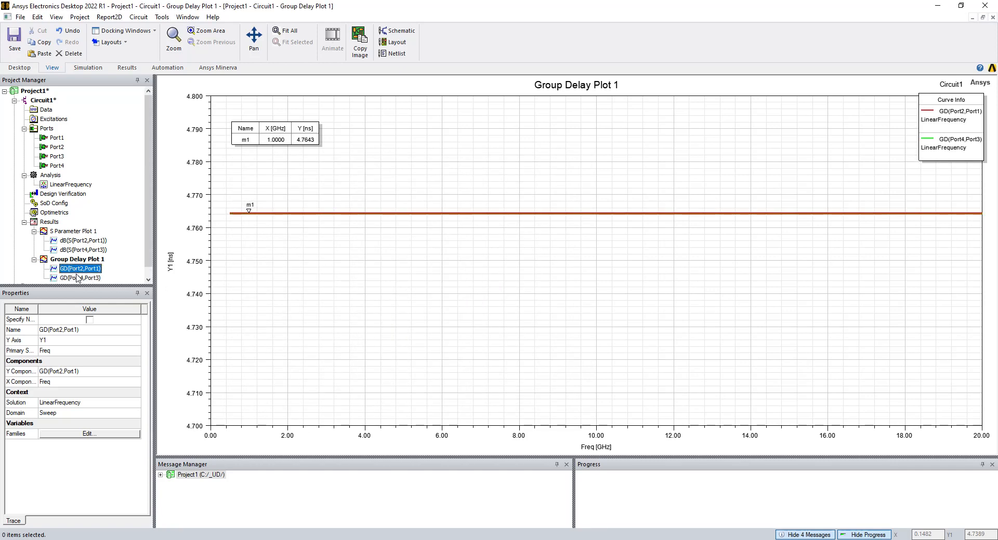
left_click(78, 278)
left_click(78, 268)
left_click(77, 278)
left_click(78, 269)
Place an NXCOAXP physical-model coaxial cable in the Circuit1 schematic below the TRLK line.
double_click(43, 102)
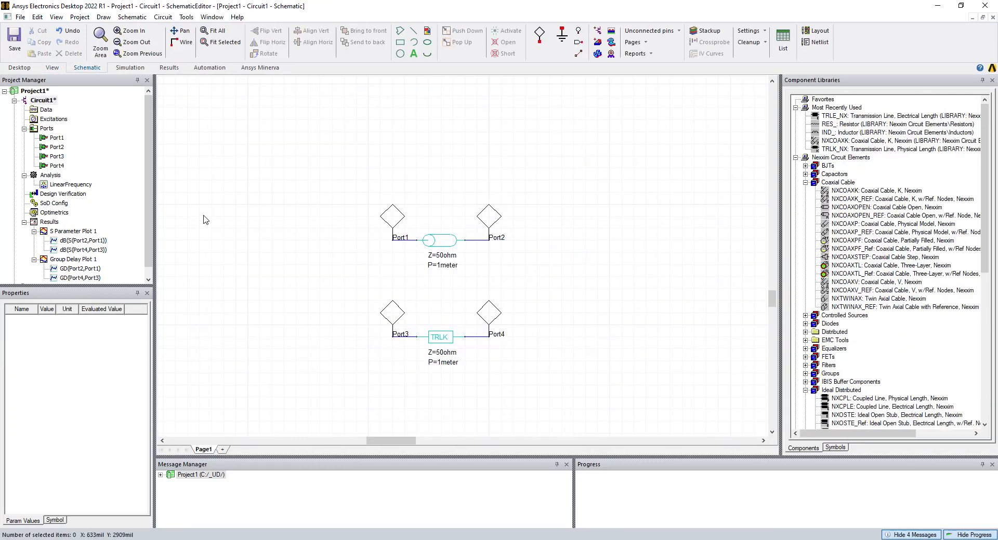
scroll(267, 356, "up", 5)
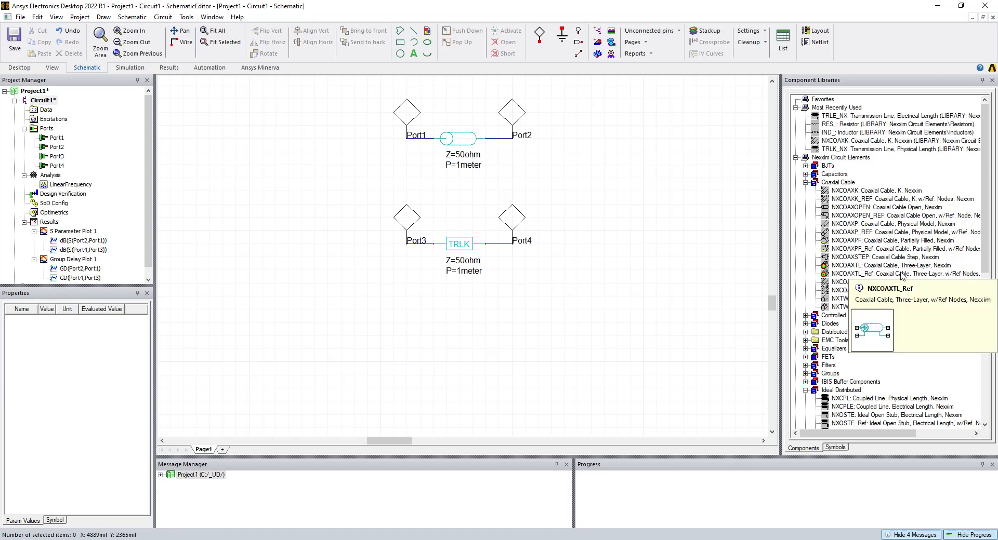
left_click(857, 227)
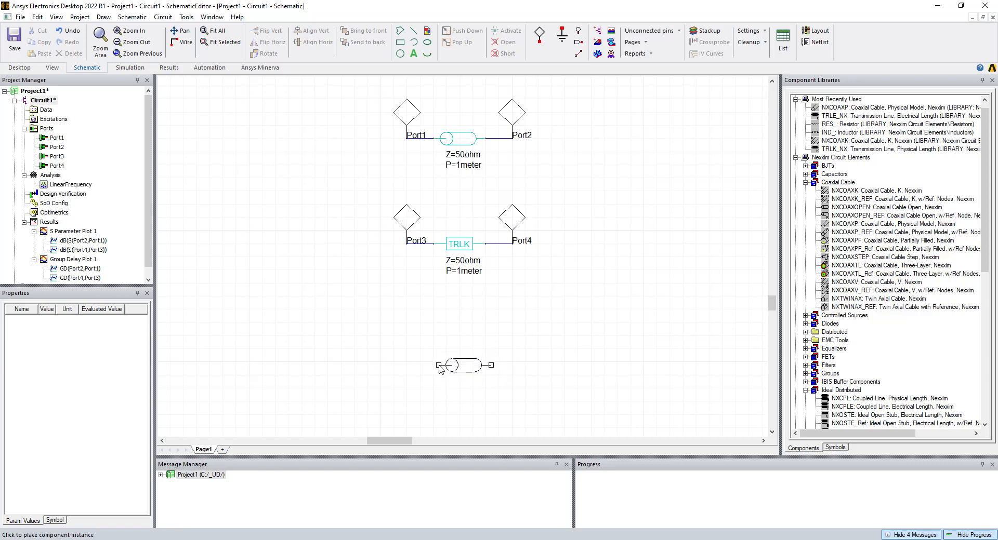
left_click(438, 365)
key("Escape")
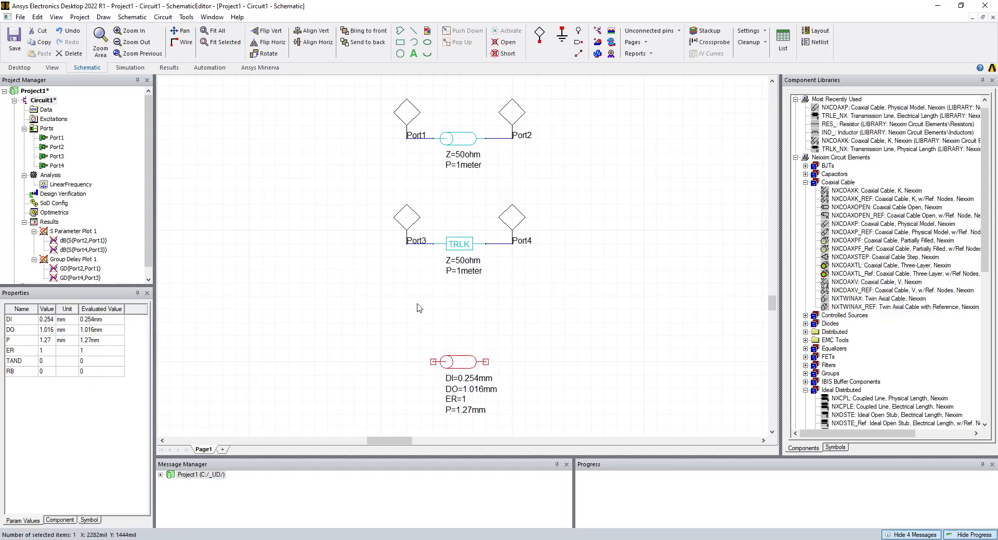
Place one port on each side of the NXCOAXP coaxial cable.
left_click(539, 35)
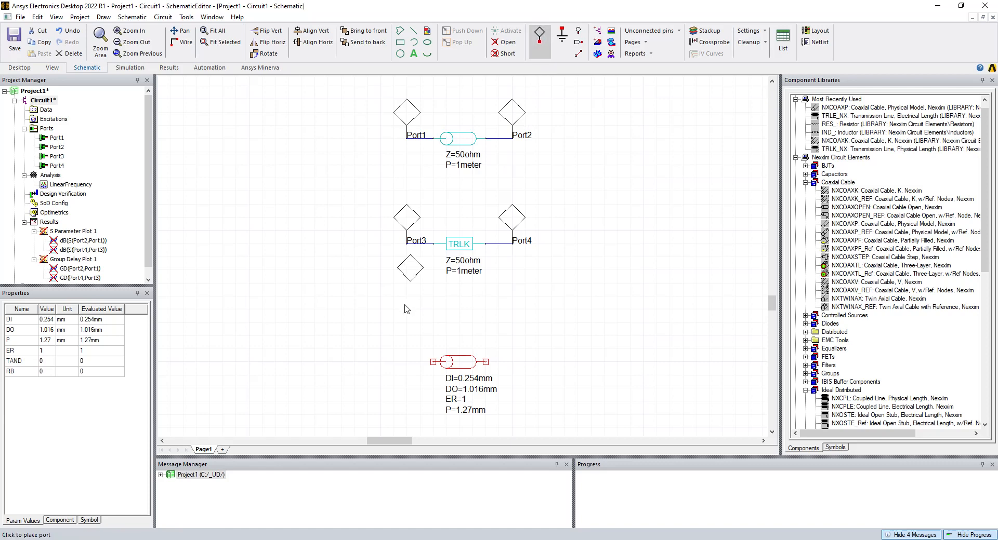
left_click(407, 360)
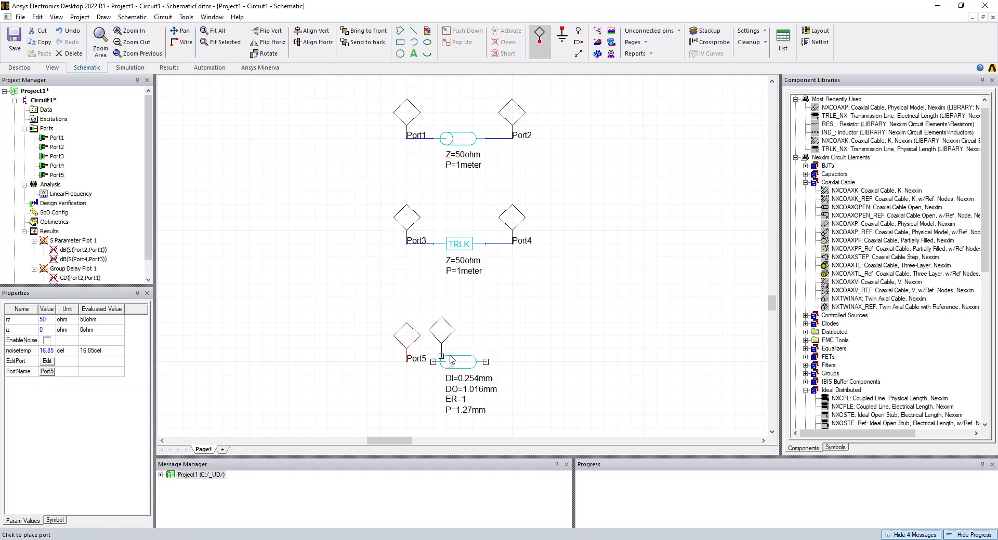
left_click(515, 360)
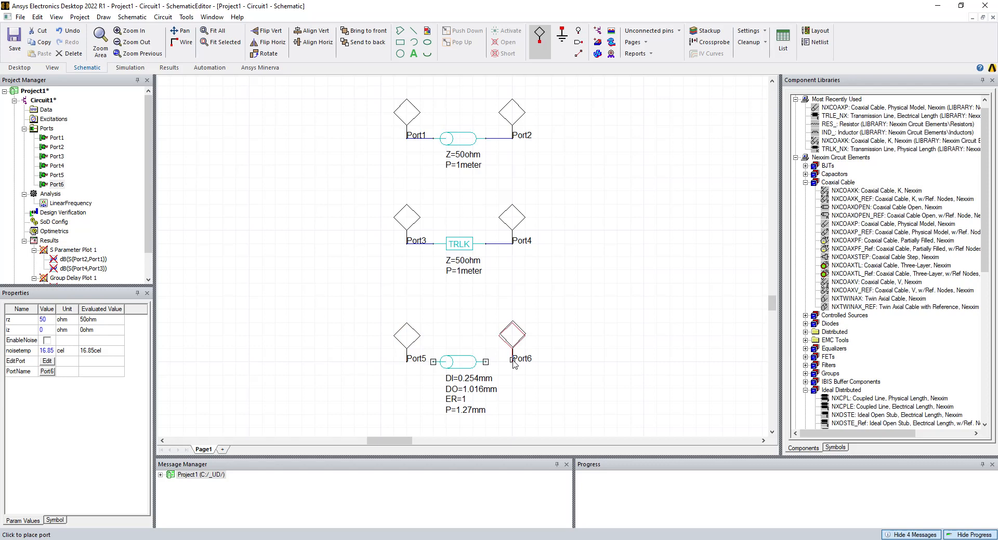
key("Escape")
Wire Port5 and Port6 to the two ends of the NXCOAXP coaxial cable.
left_click(407, 363)
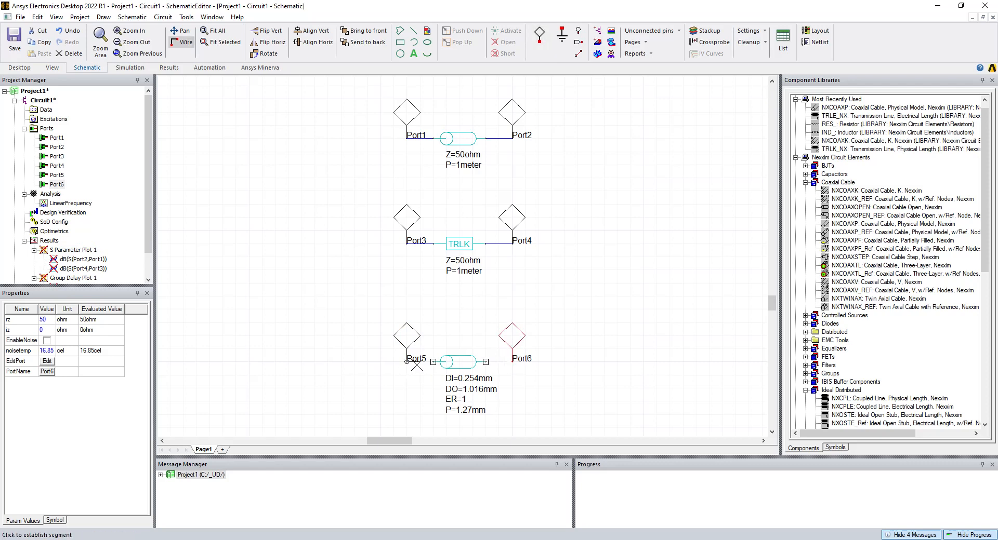
left_click(434, 362)
left_click(485, 361)
left_click(512, 361)
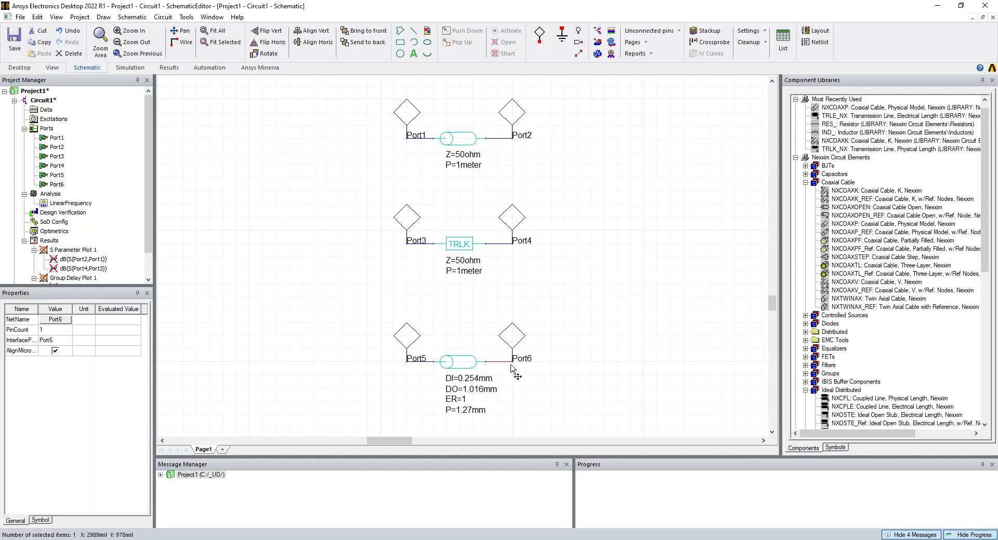
Set the NXCOAXP cable's inner conductor diameter DI to 0.0201 in and its outer conductor inner diameter DO to 0.066 in.
double_click(464, 364)
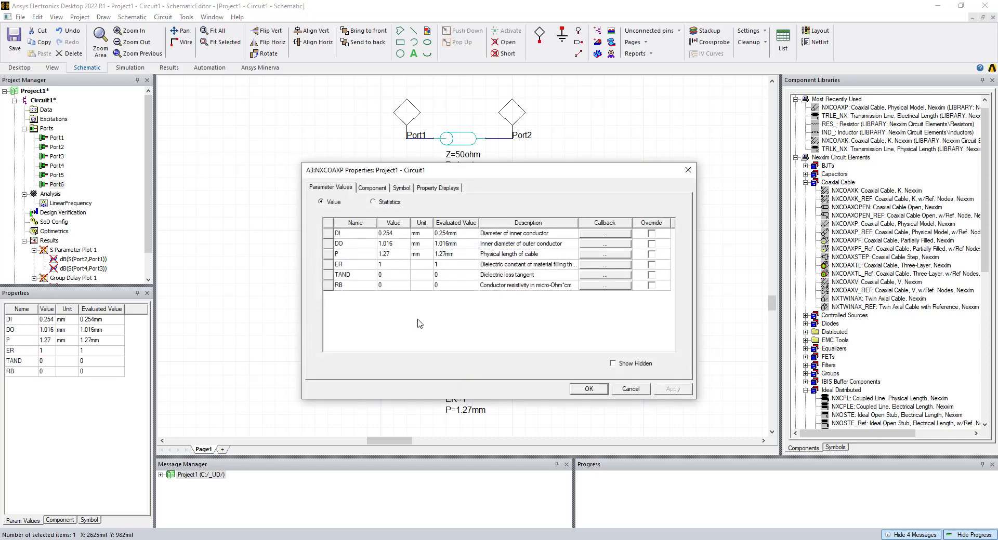
left_click(396, 234)
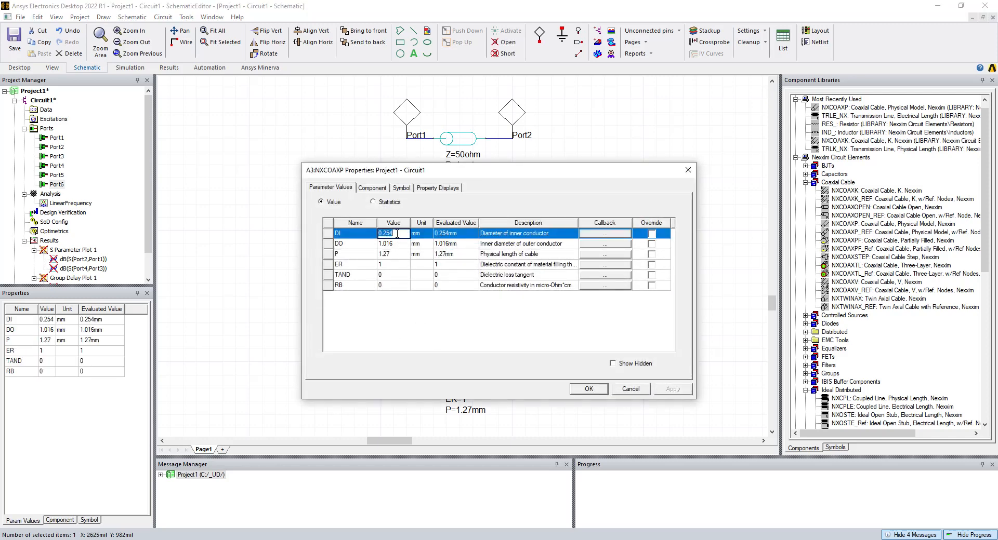
type("0201")
key("Return")
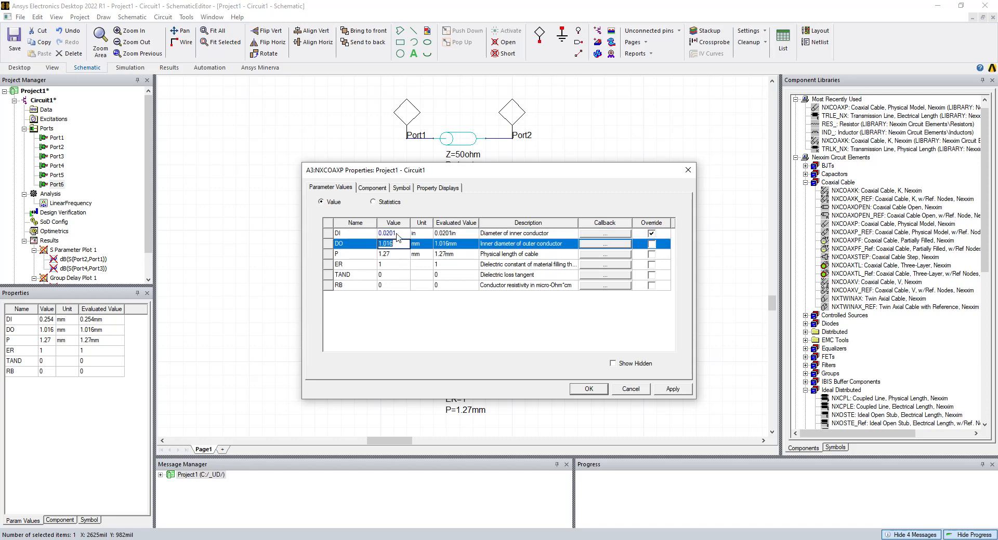
type("0.")
key("Return")
Set the NXCOAXP cable's physical length P to 1 meter and its dielectric constant ER to 2.04.
type("1me")
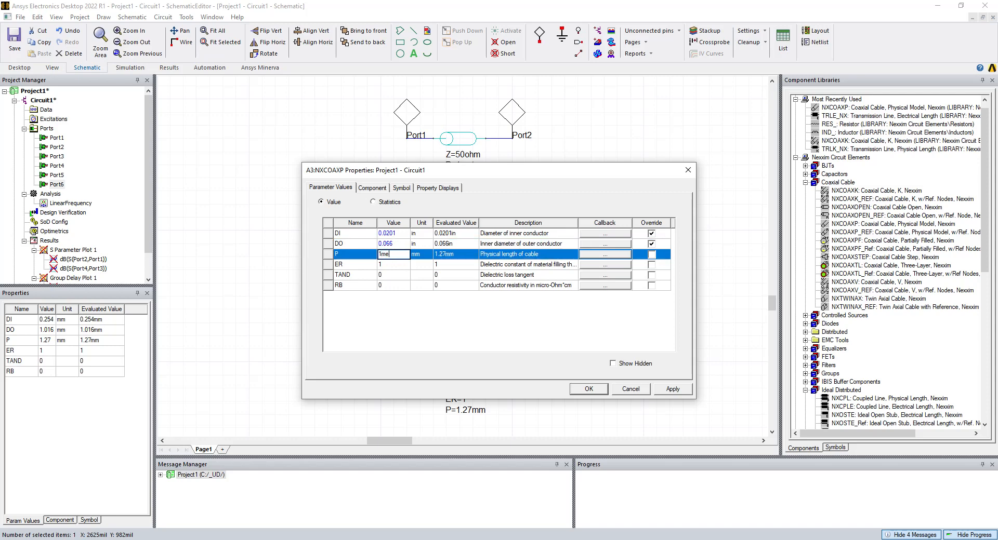
type("ter")
key("Return")
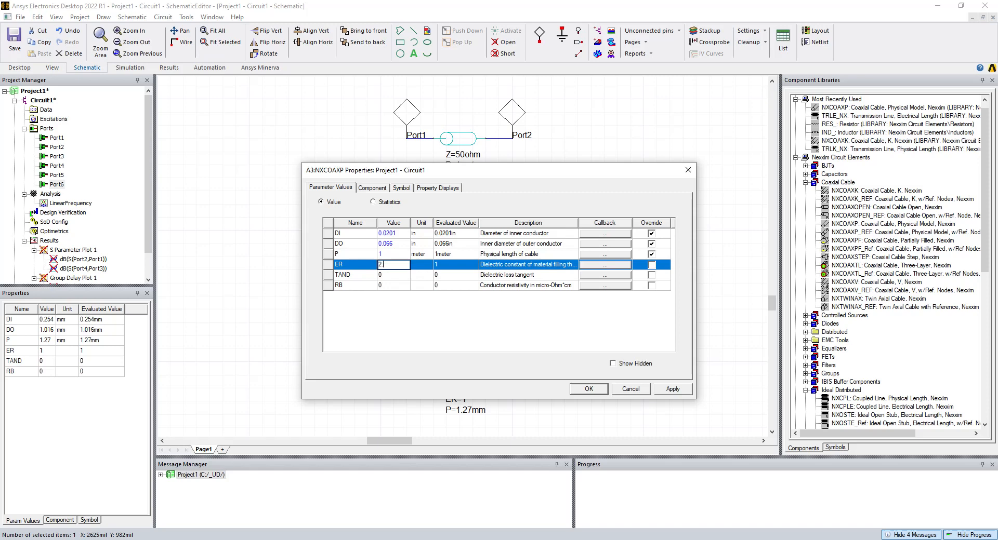
key("Return")
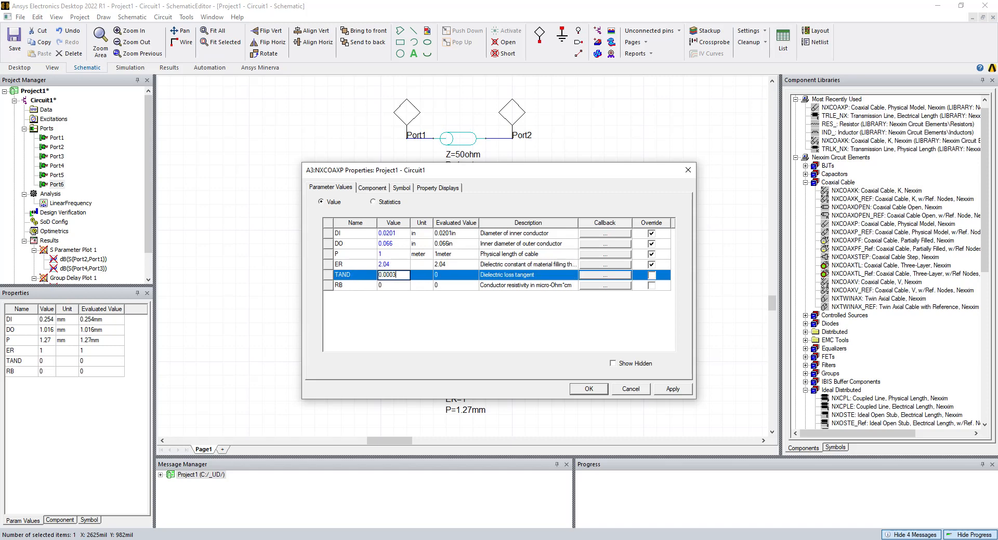
Set the NXCOAXP cable's loss tangent TAND to 0.000351 and conductor resistivity RB to 2.322, then accept the properties.
key("Return")
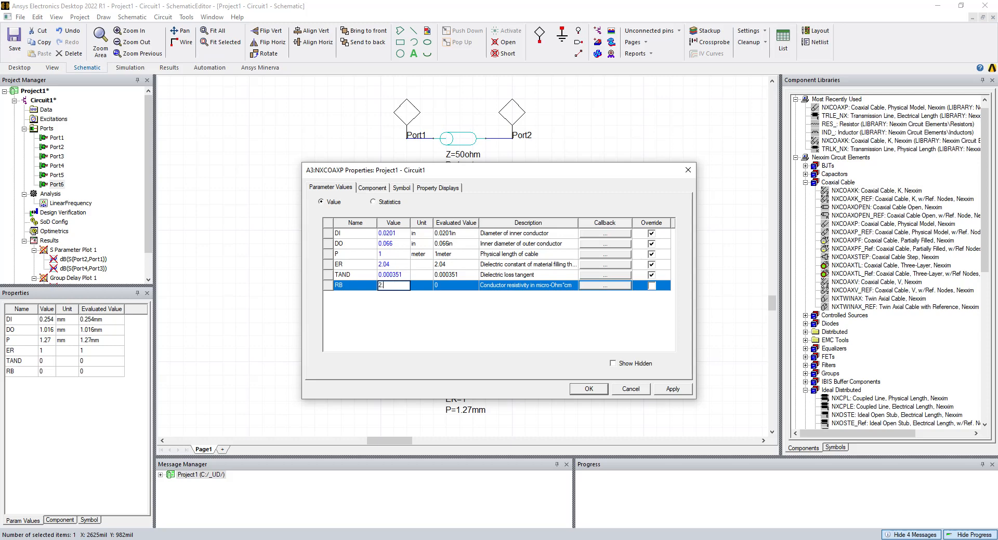
key("Return")
left_click(394, 299)
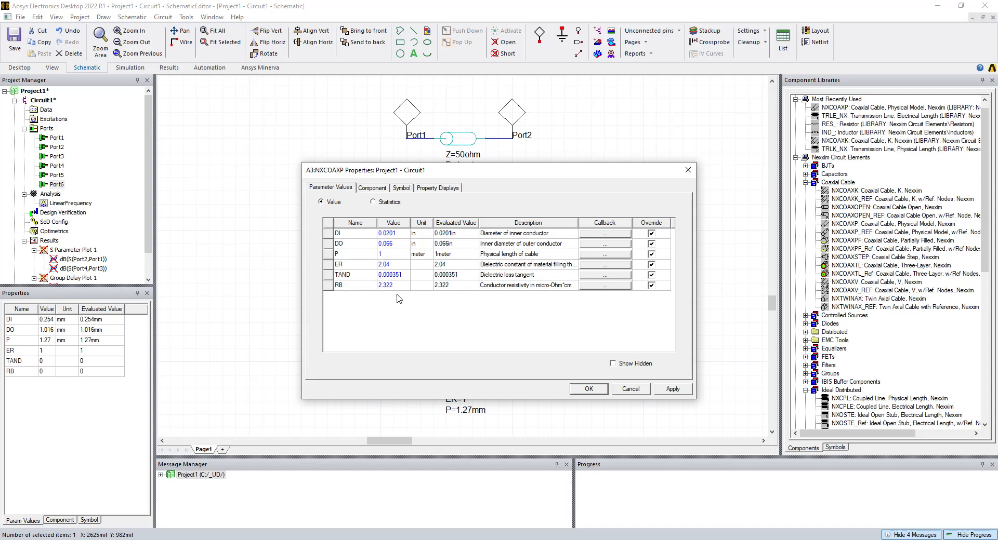
left_click_drag(486, 175, 469, 178)
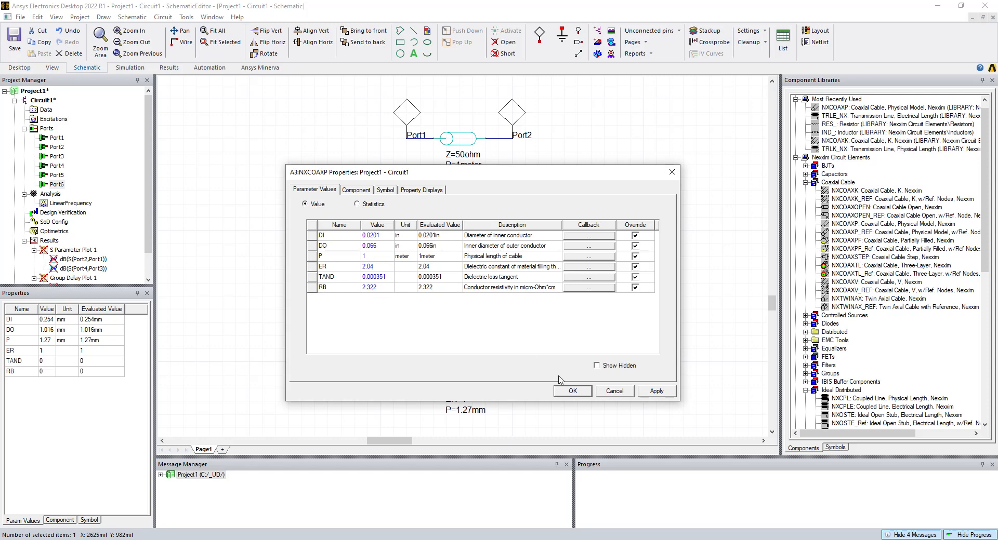
left_click(573, 392)
left_click(575, 393)
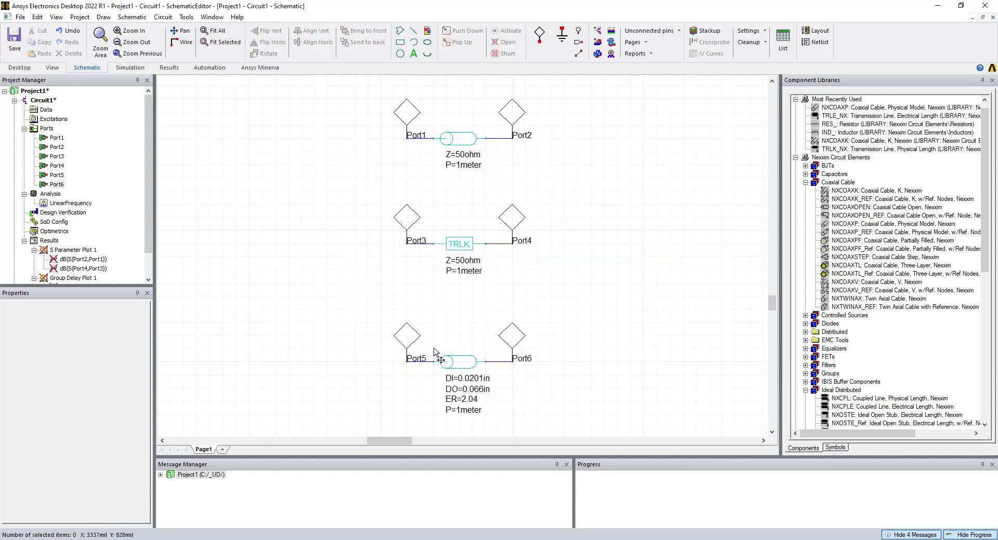
Run the LinearFrequency analysis and add the dB(S(Port6,Port5)) trace to S Parameter Plot 1.
left_click(82, 206)
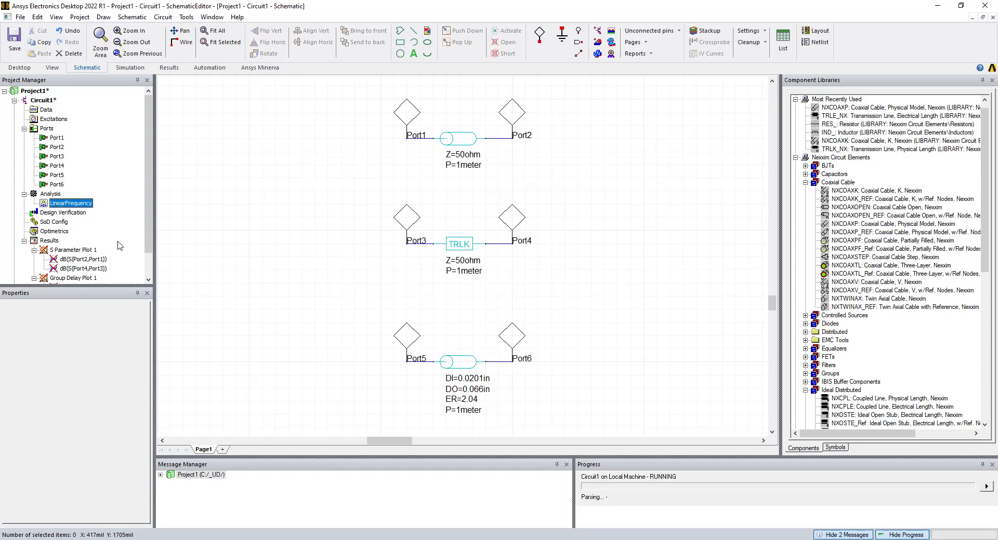
left_click_drag(109, 287, 109, 338)
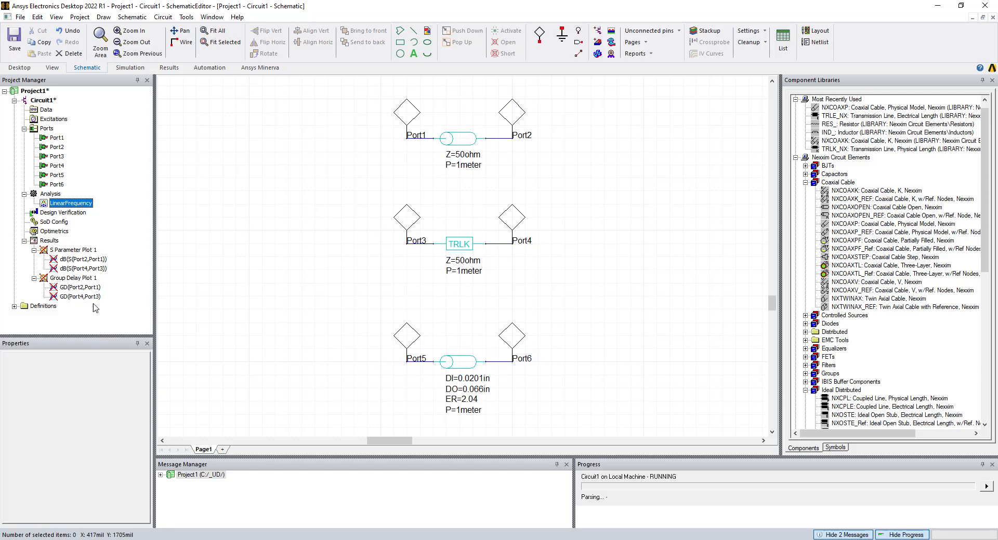
double_click(83, 260)
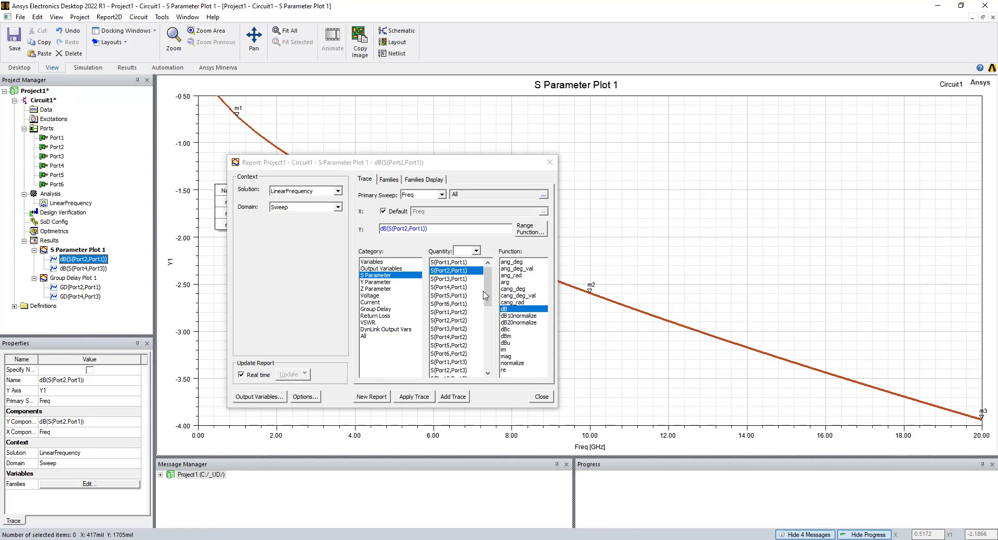
left_click_drag(488, 296, 483, 374)
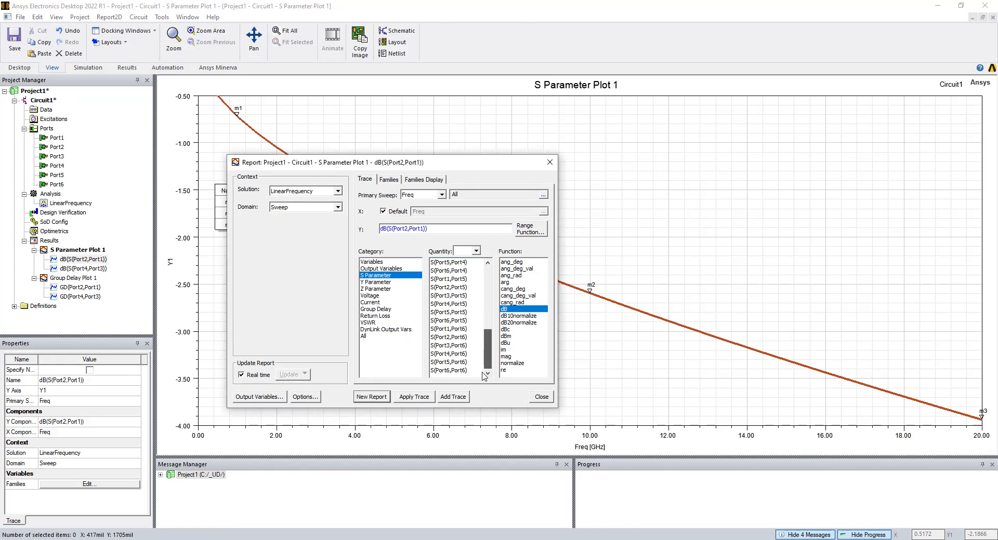
left_click(452, 321)
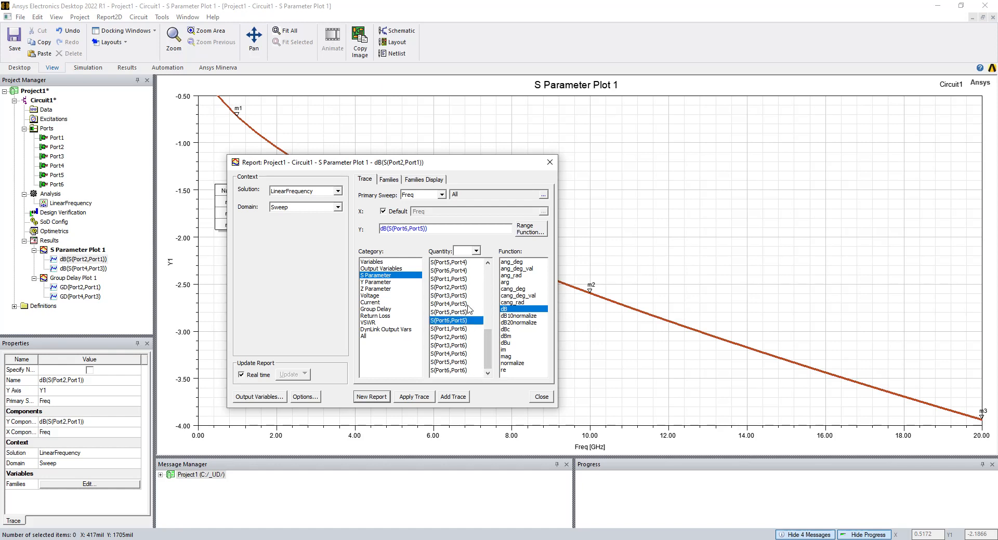
left_click(454, 396)
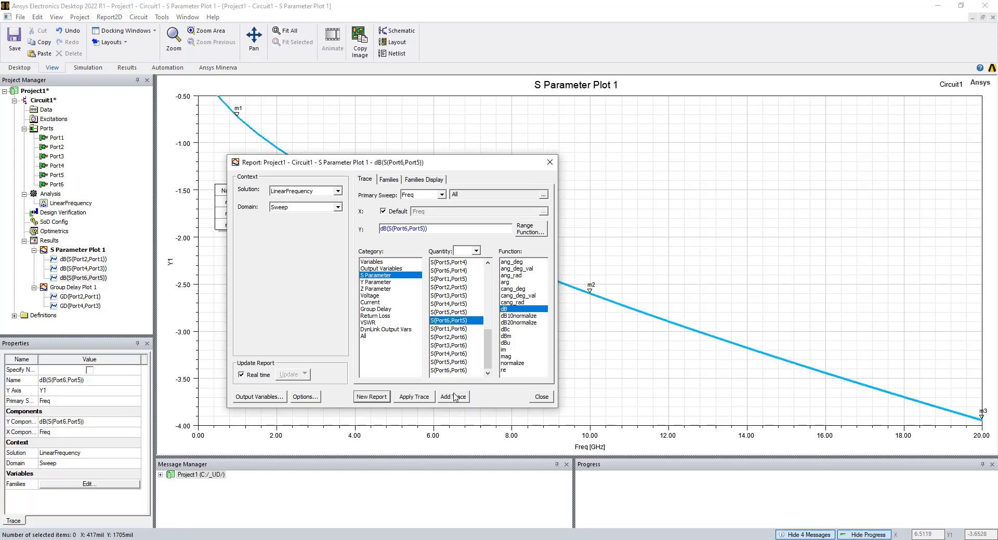
left_click(538, 397)
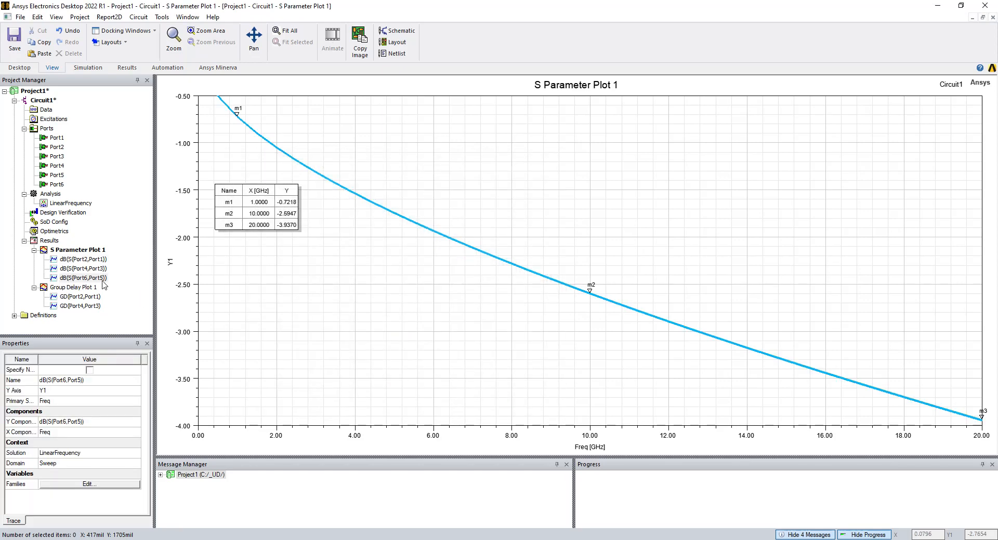
Compare the insertion loss traces of the three cable models in S Parameter Plot 1 by highlighting each in turn.
left_click(88, 261)
left_click(90, 271)
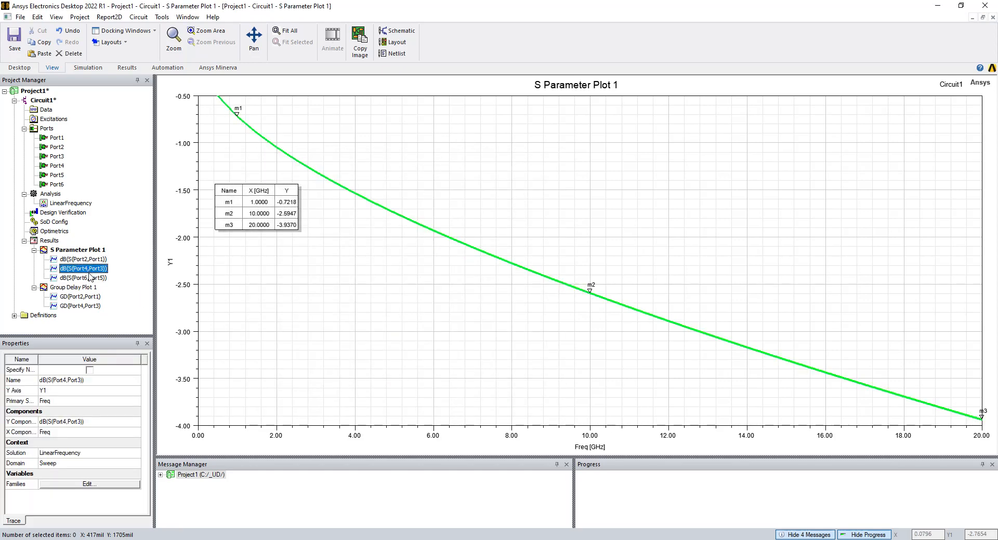
left_click(89, 278)
left_click(88, 269)
left_click(88, 260)
left_click(88, 269)
left_click(88, 279)
Add the GD(Port6,Port5) trace to Group Delay Plot 1.
left_click(80, 288)
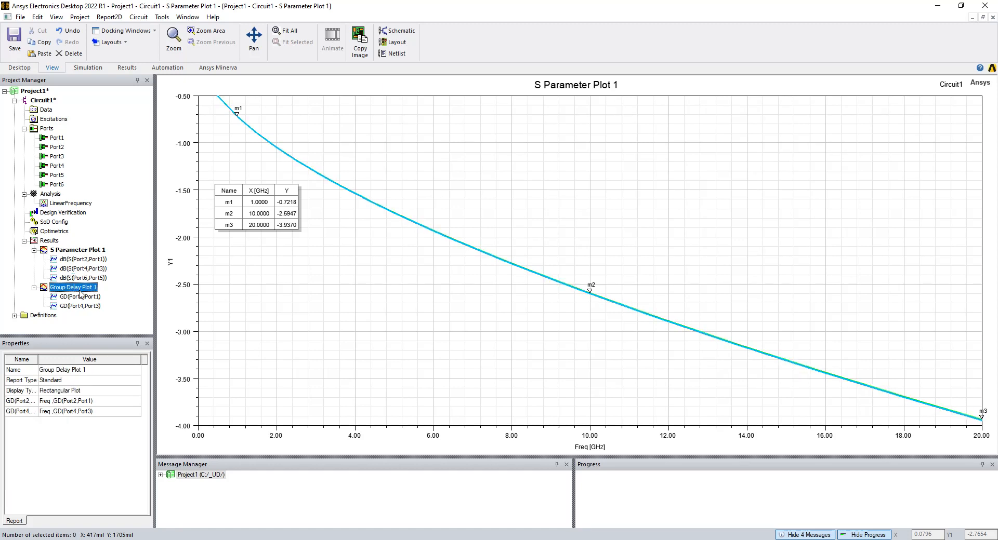
double_click(81, 298)
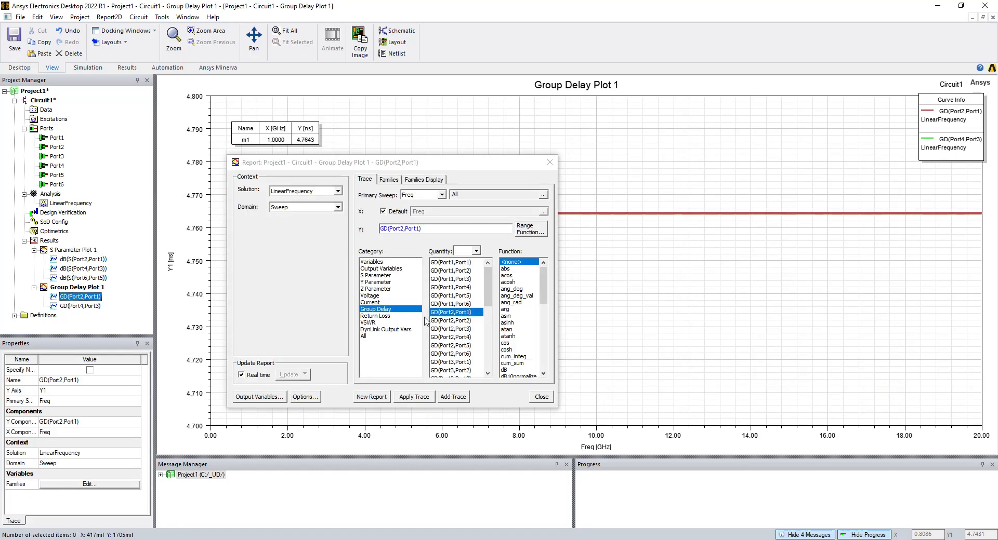
left_click_drag(487, 287, 499, 361)
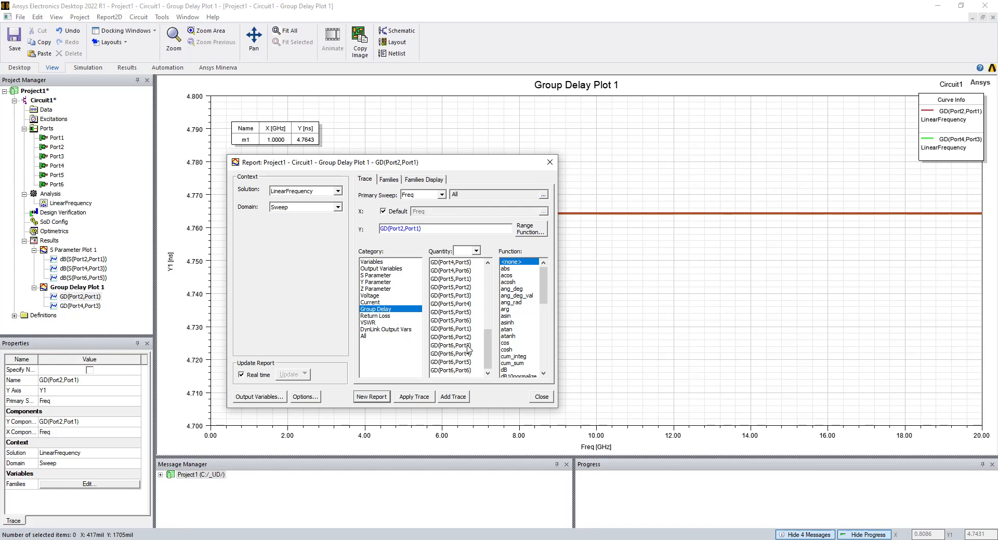
left_click(467, 363)
left_click(453, 397)
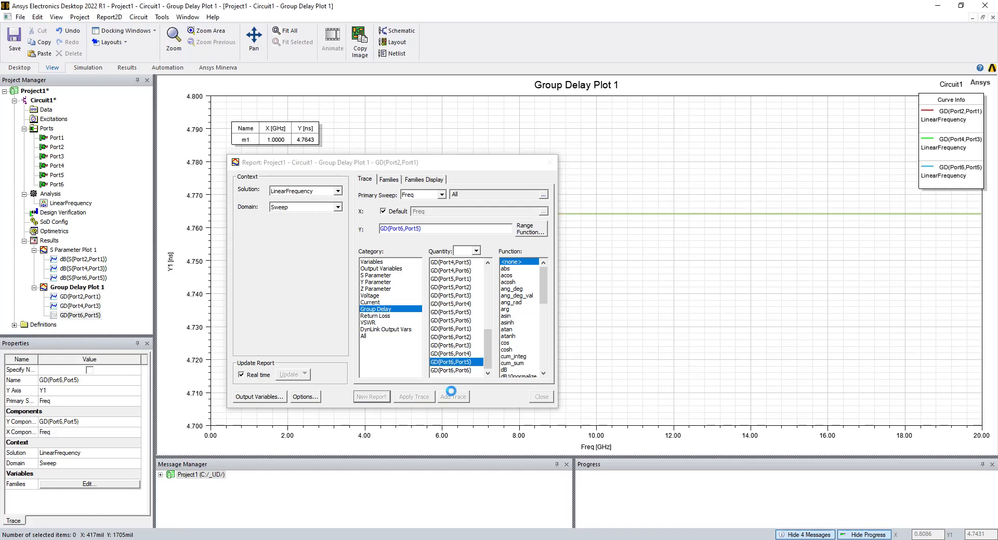
left_click(540, 397)
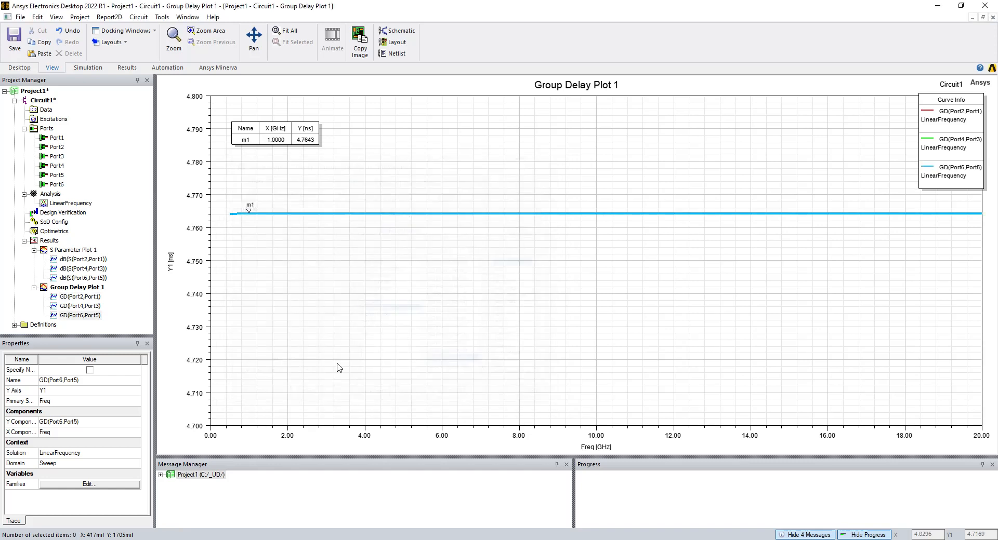
Compare the group delay traces of the three cable models in Group Delay Plot 1 by highlighting each in turn.
left_click(81, 297)
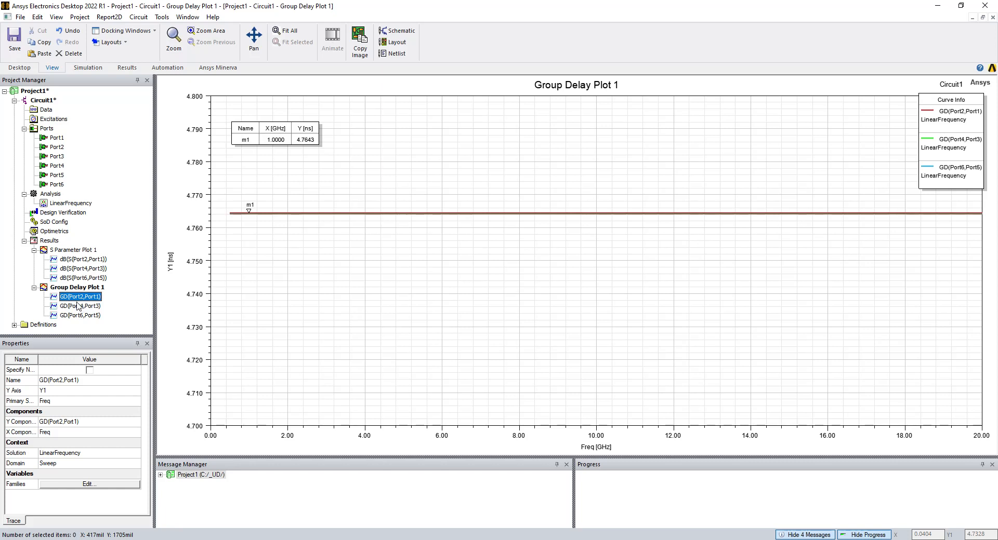
left_click(79, 307)
left_click(77, 315)
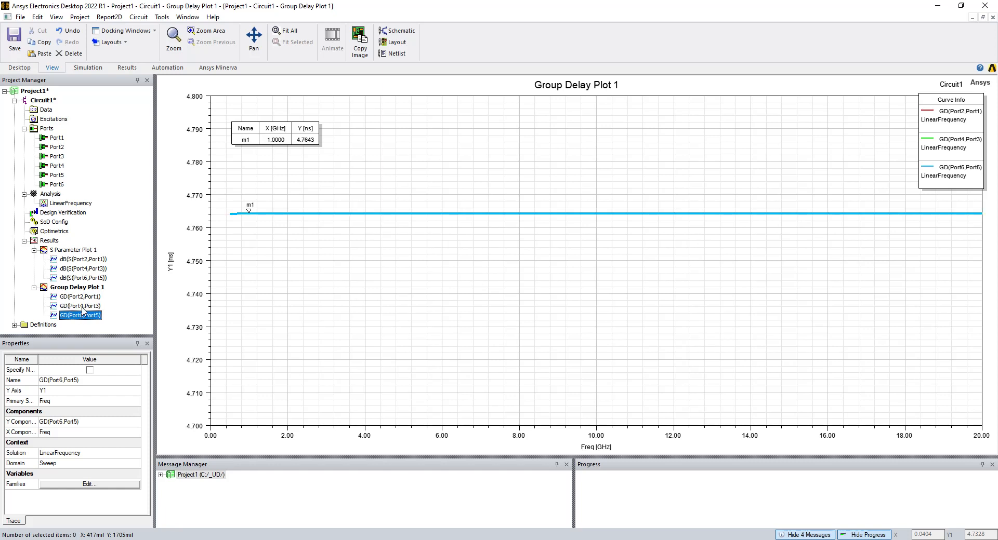
left_click(83, 306)
left_click(81, 298)
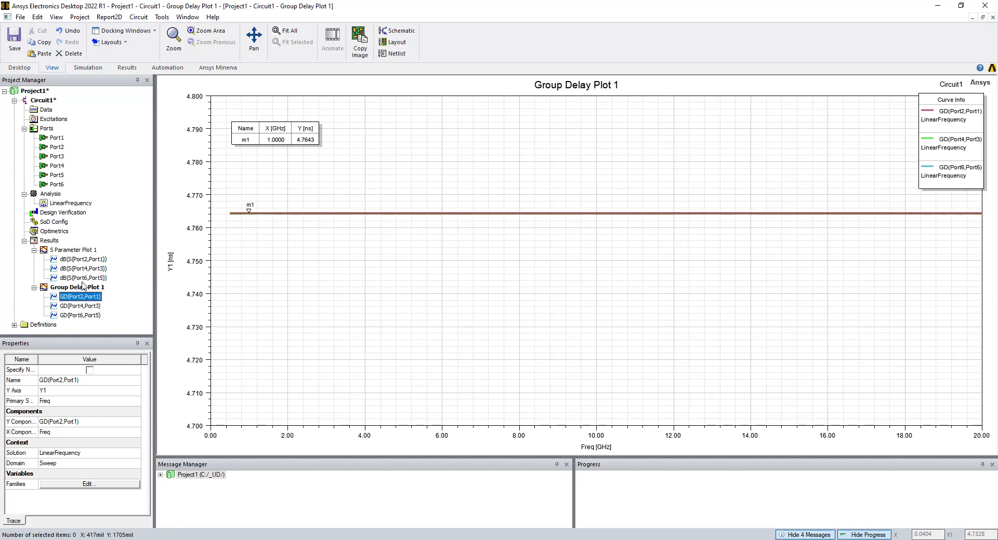
Bring S Parameter Plot 1 back into view and review its three insertion loss curves together.
left_click(81, 280)
left_click(84, 268)
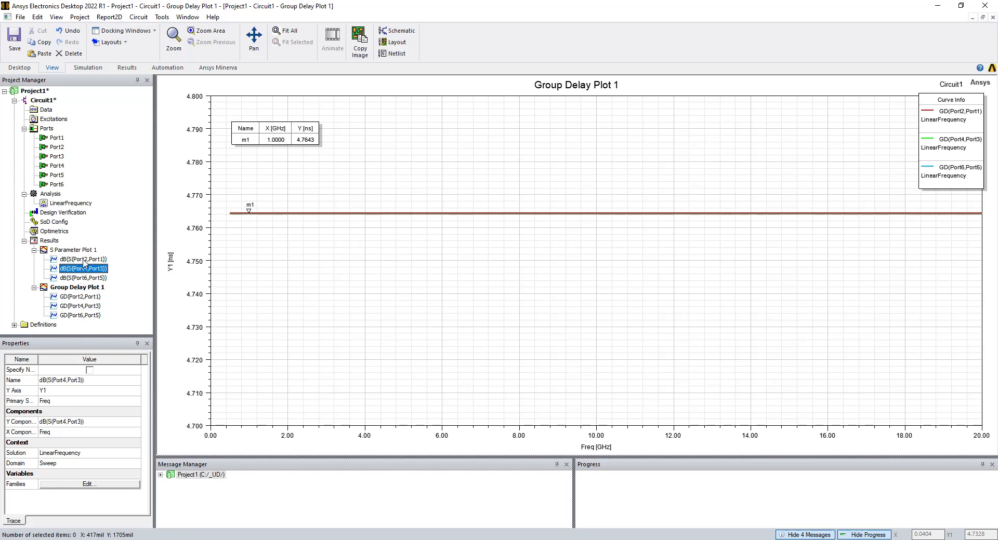
double_click(83, 260)
left_click(534, 394)
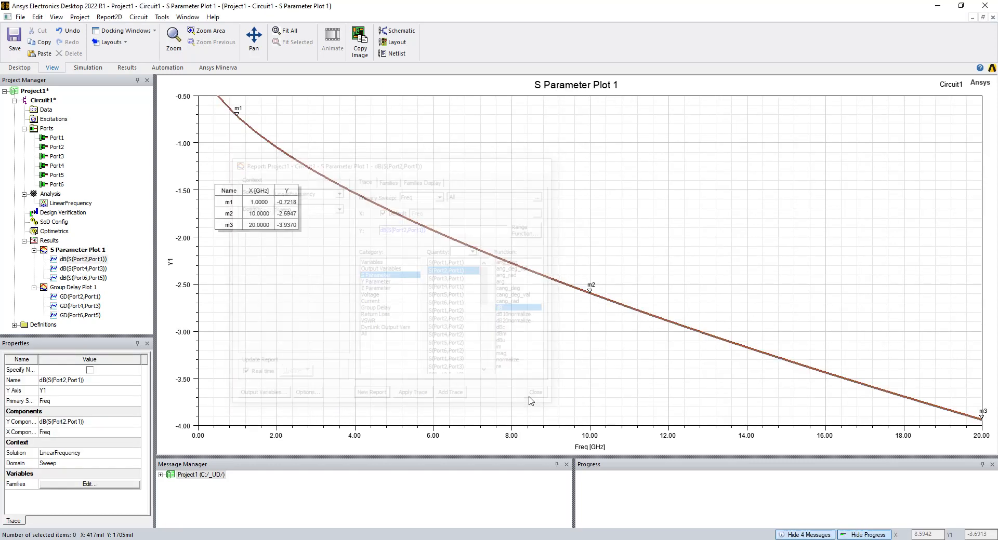
left_click(83, 251)
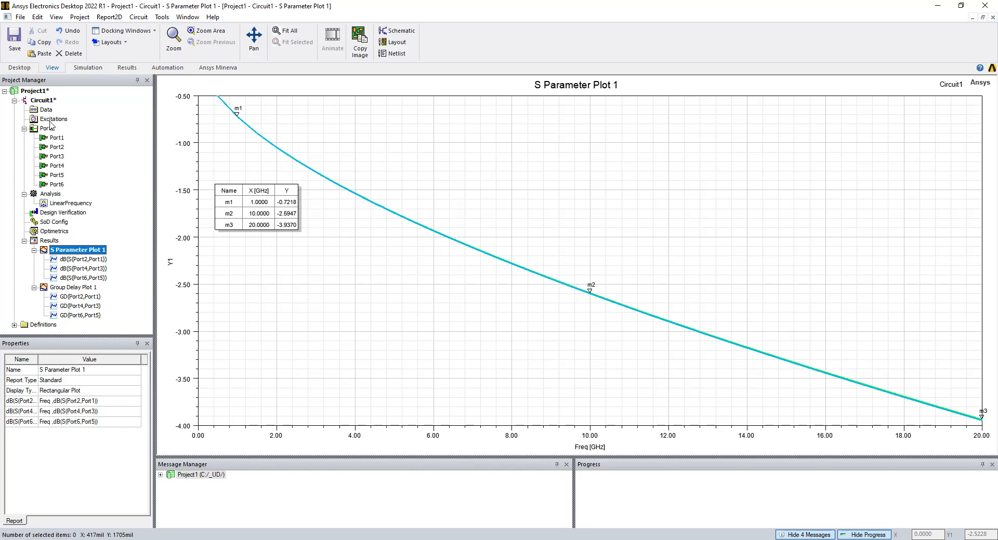
Return to the Circuit1 schematic and review the three port-terminated cable models.
left_click(44, 102)
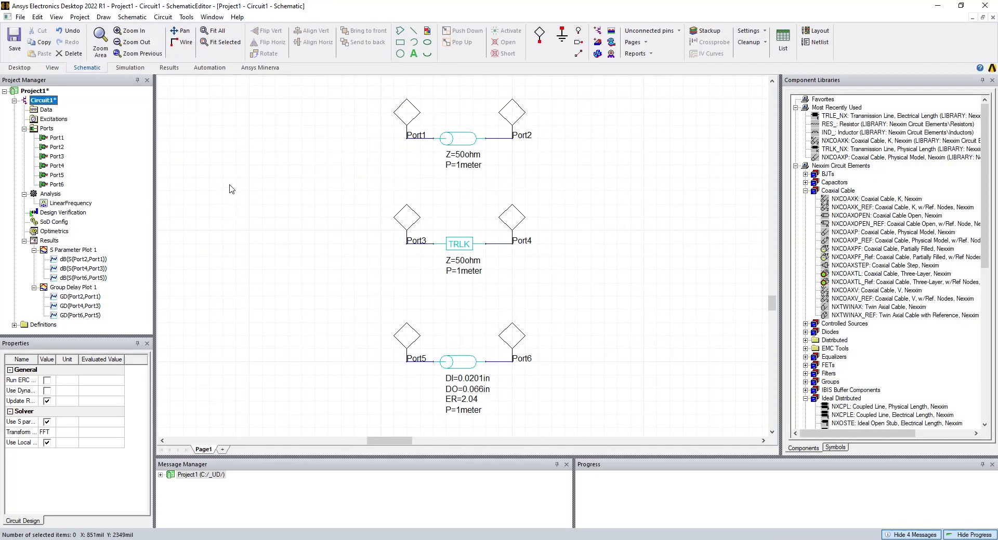
left_click(233, 189)
scroll(232, 189, "down", 2)
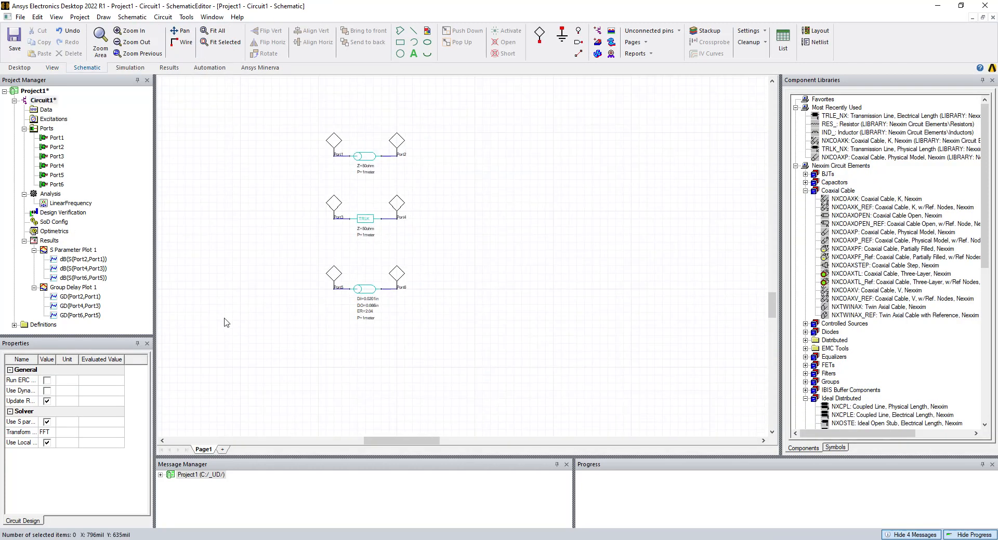
scroll(211, 366, "up", 1)
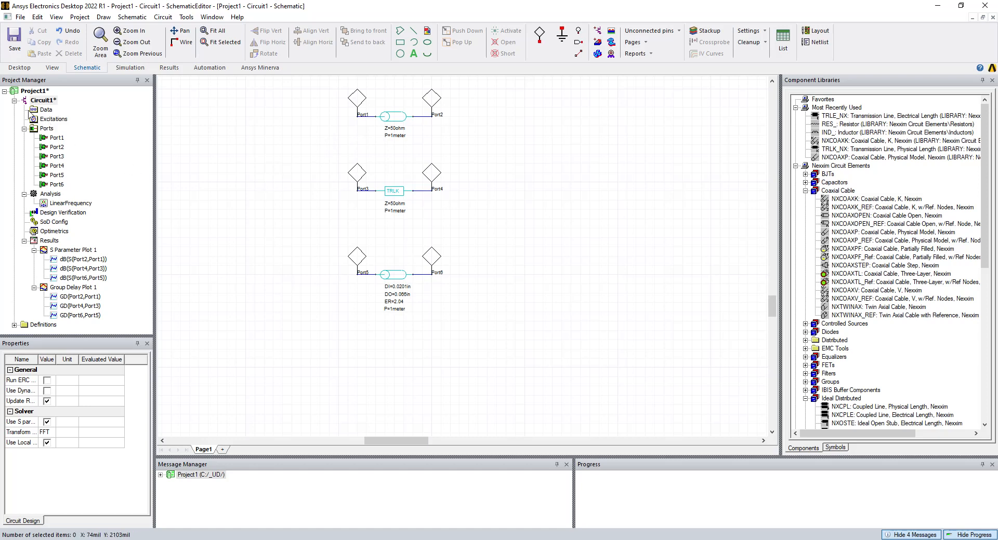
Collapse Circuit1 in the project tree and insert a 2D Extractor design into Project1.
double_click(23, 102)
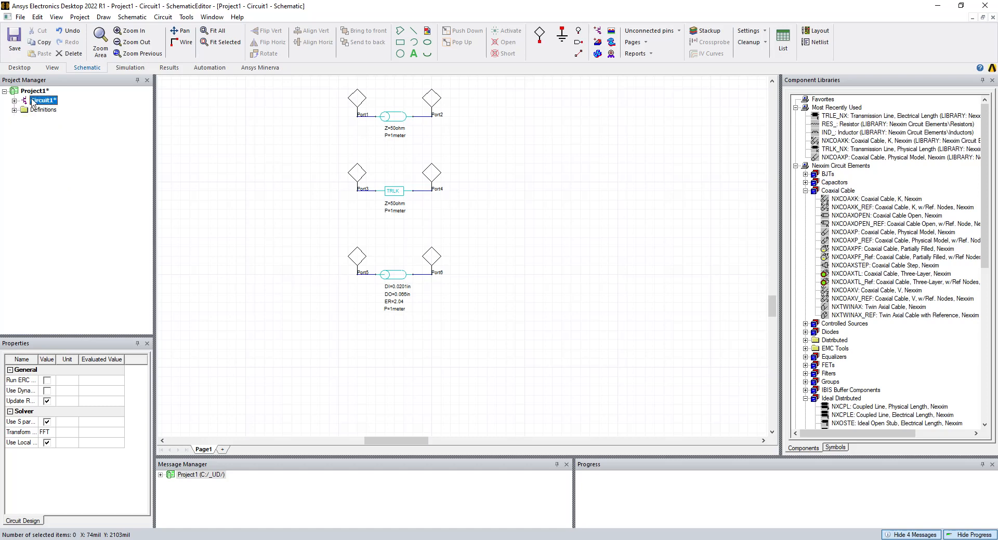
left_click(35, 92)
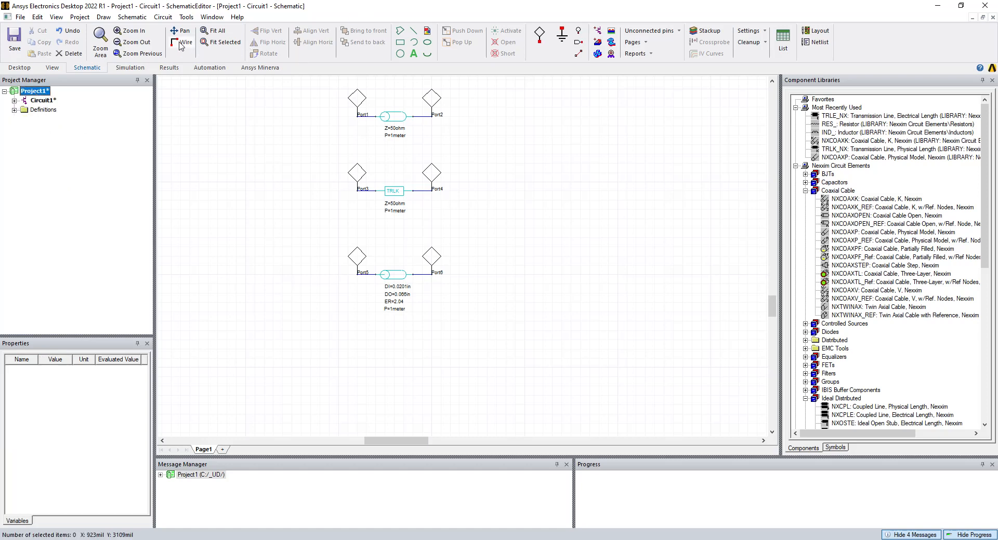
left_click(20, 68)
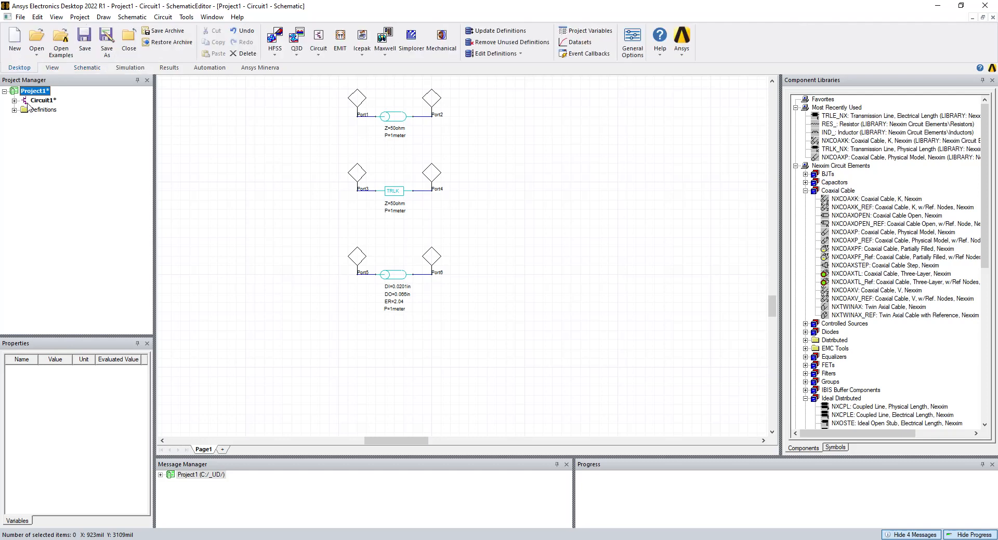
left_click(298, 57)
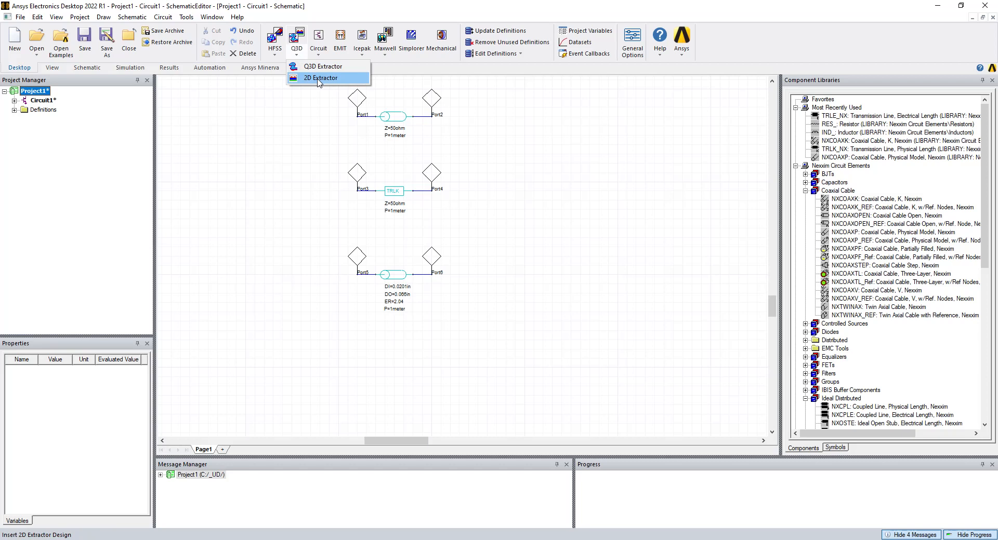
left_click(318, 78)
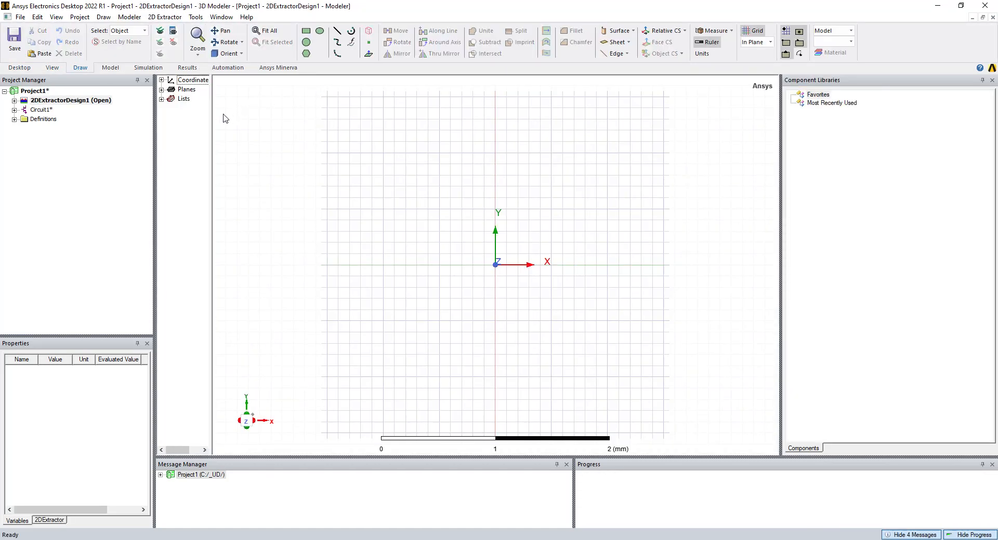
Widen the model tree, expand its coordinate systems and close the Component Libraries to enlarge the modeling area.
left_click_drag(211, 116, 242, 117)
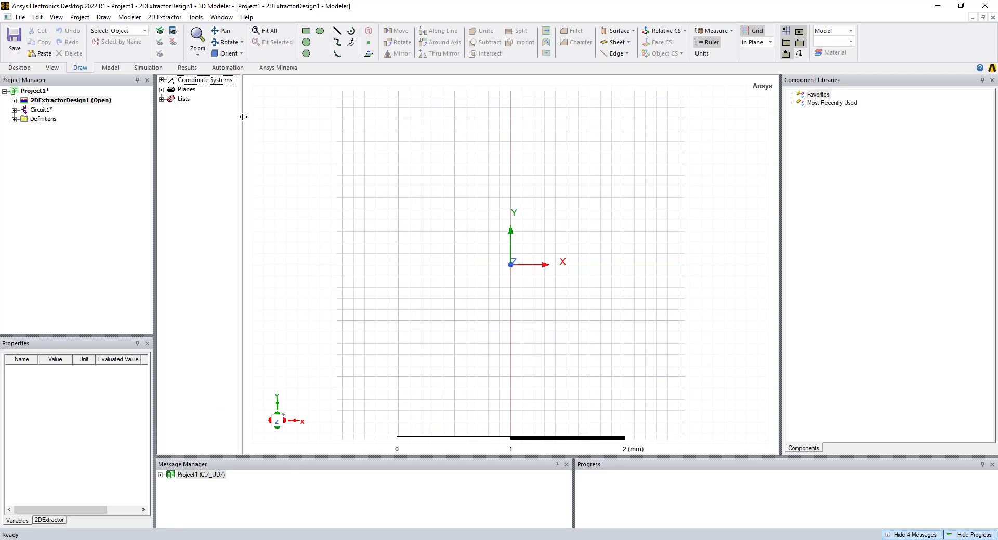
left_click(161, 80)
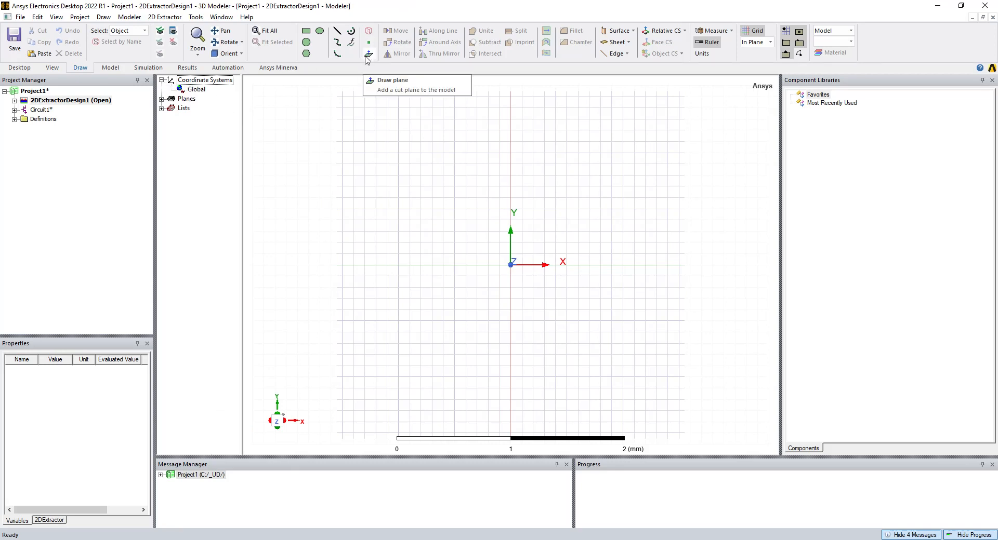
left_click(991, 81)
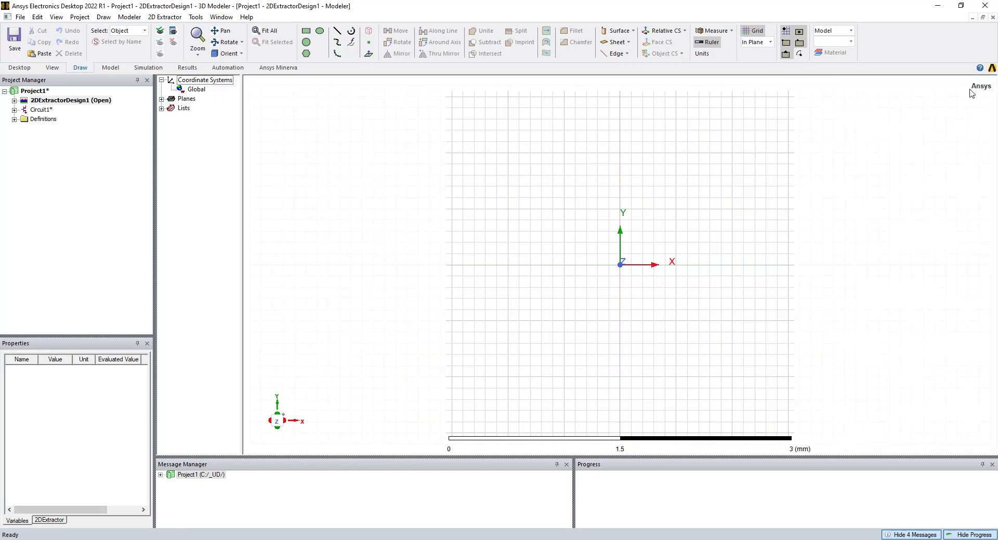
Draw a circle centered at the origin with a radius of about 1.2 mm.
left_click(307, 44)
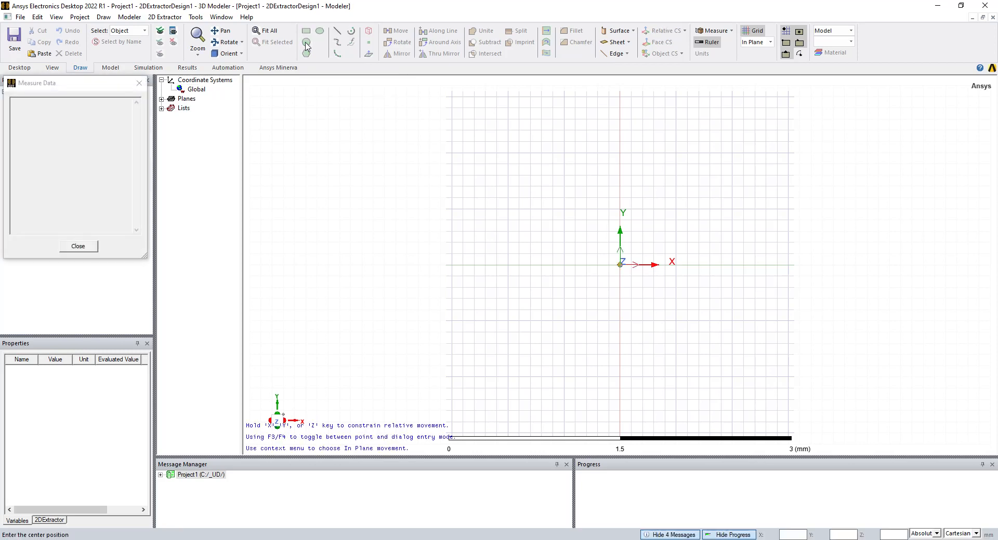
left_click(620, 265)
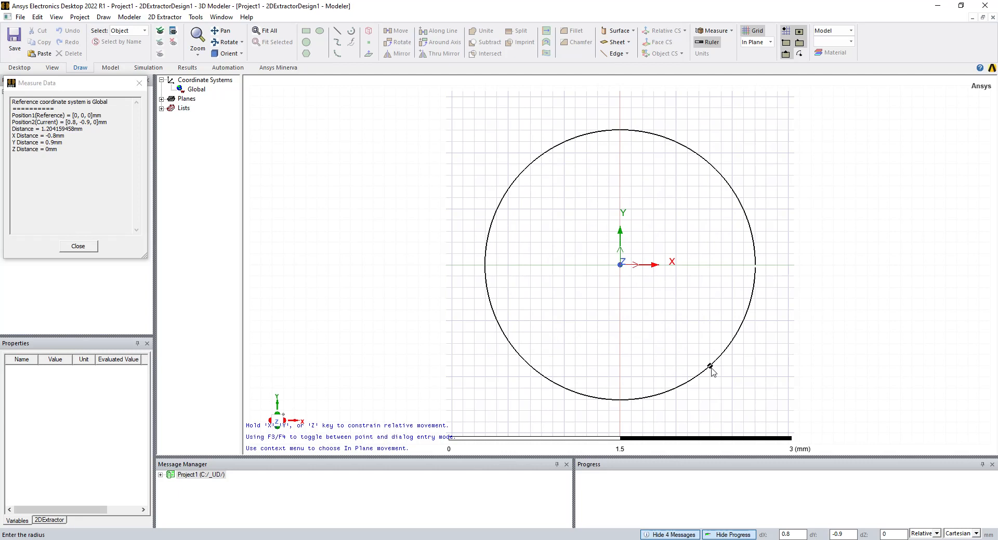
left_click(711, 367)
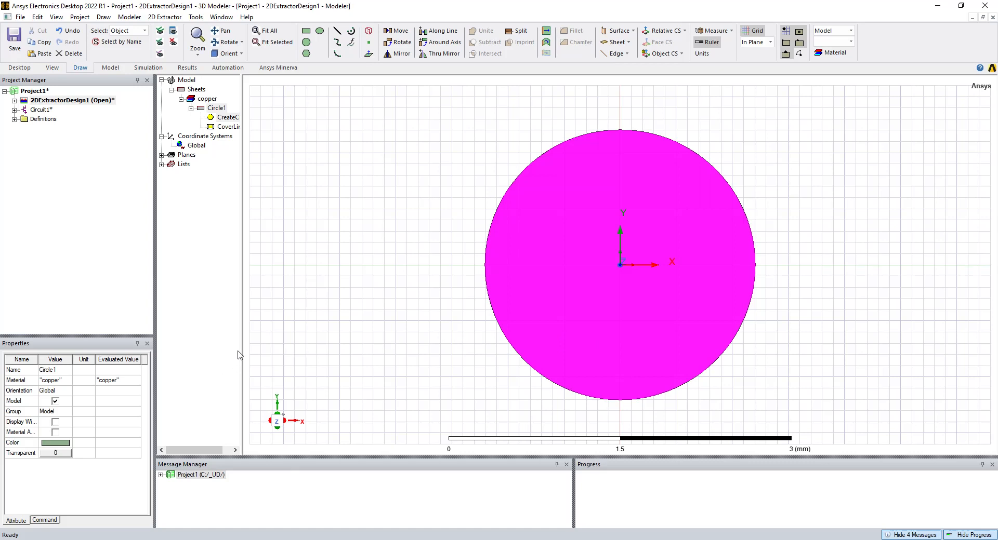
Widen the model tree and set the copper circle's radius to the expression DJ/2.
left_click_drag(243, 160, 279, 161)
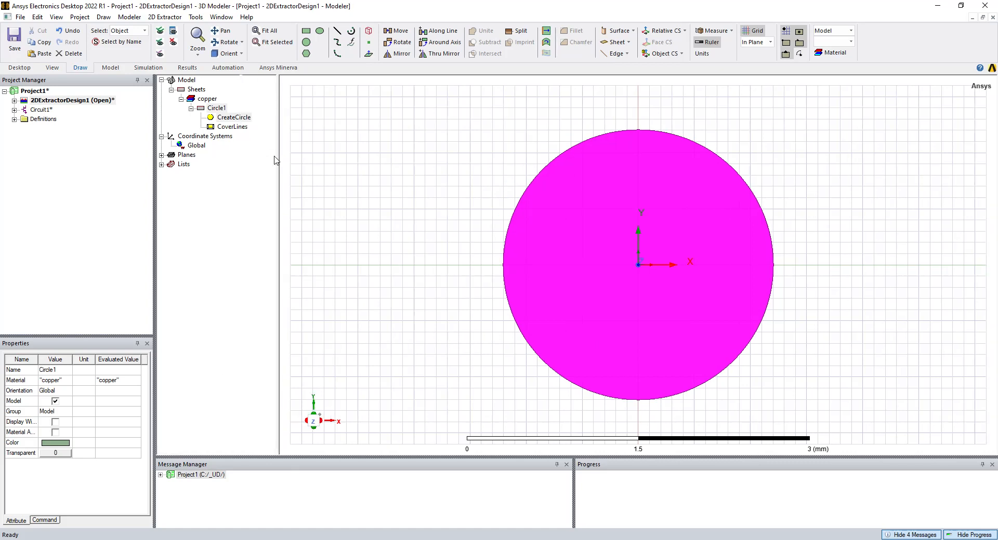
left_click(231, 118)
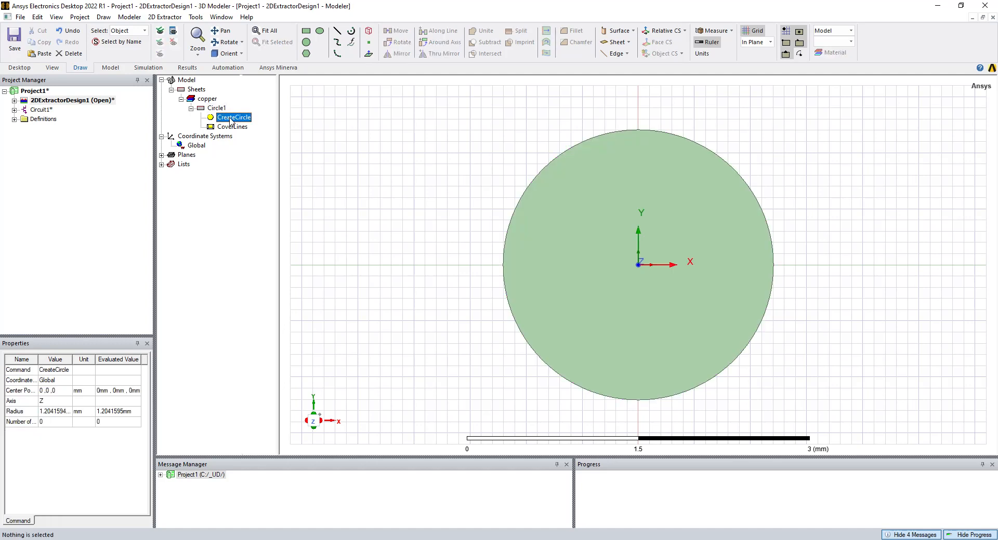
double_click(231, 119)
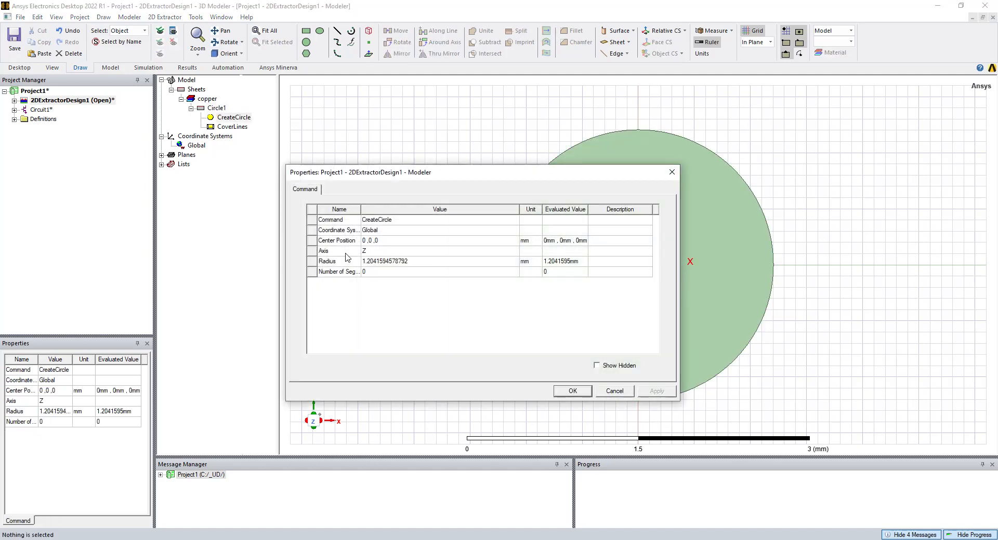
left_click(385, 263)
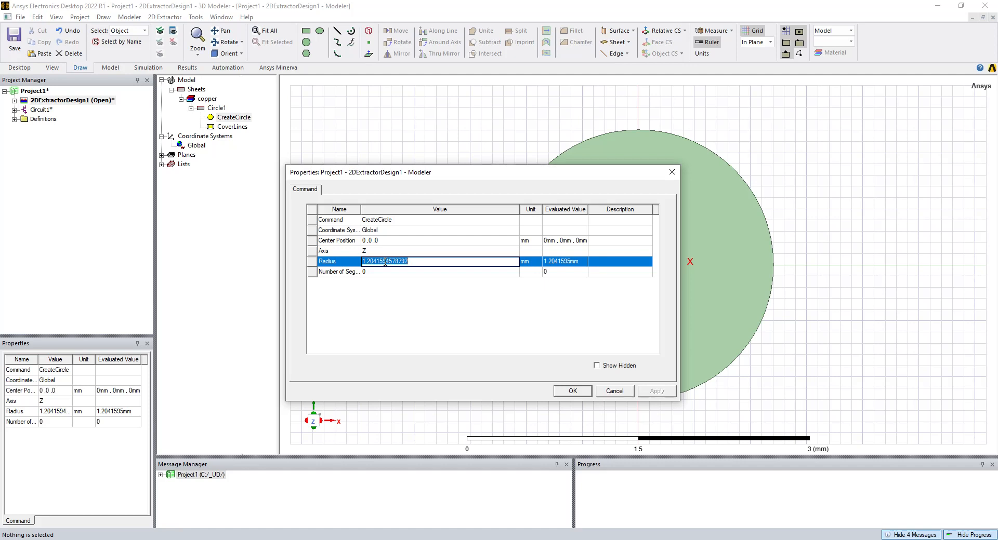
type("D")
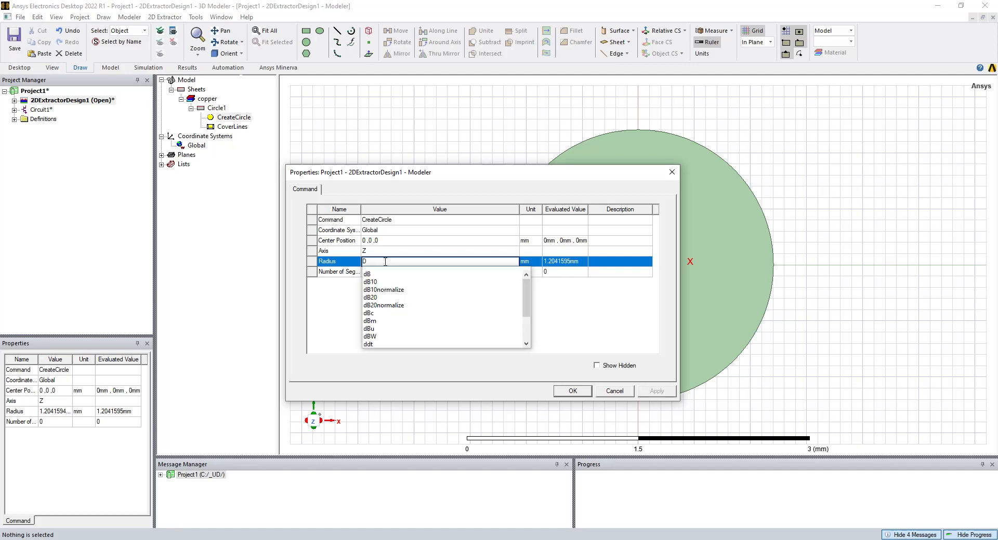
type("J/2")
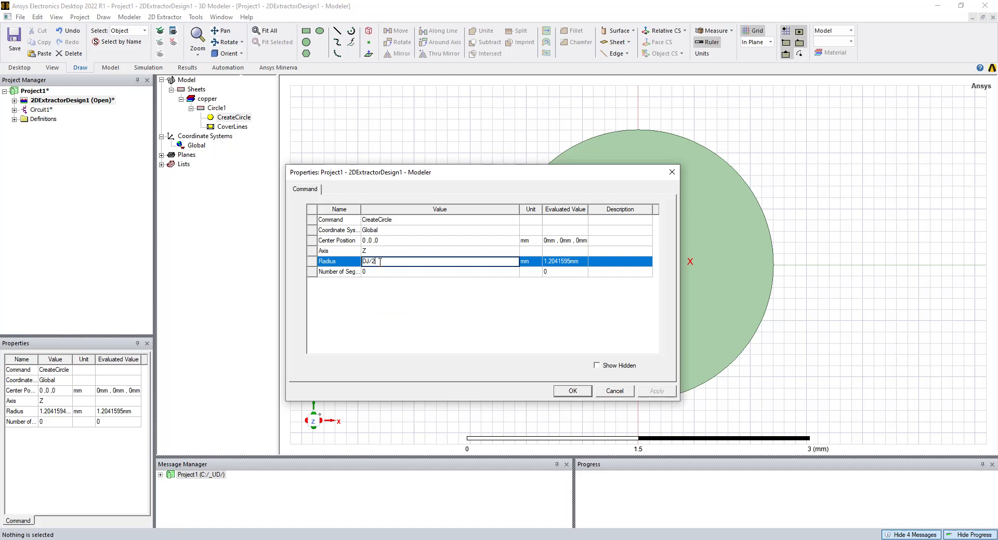
key("Return")
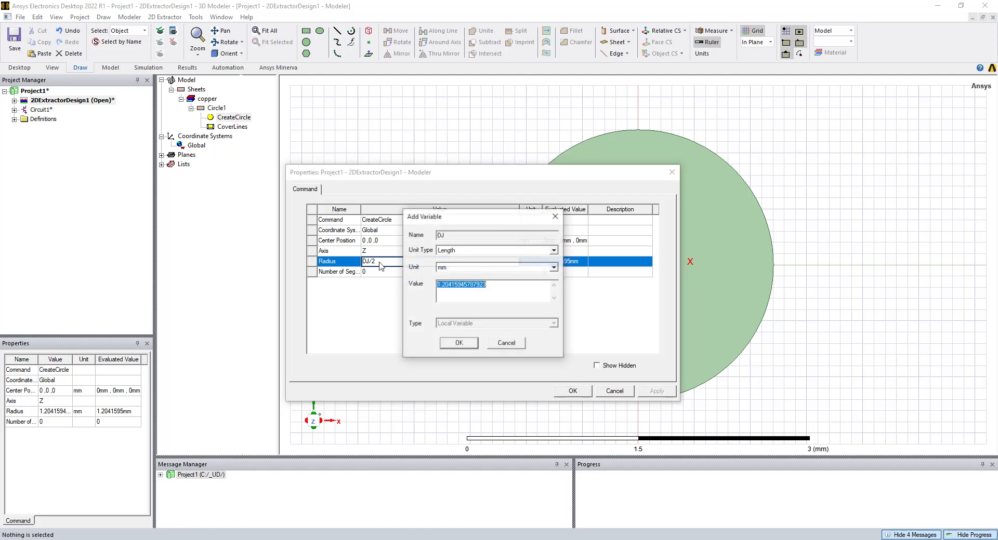
Define the length variable DJ as 0.086in and apply it to the circle's radius.
left_click_drag(485, 288, 420, 291)
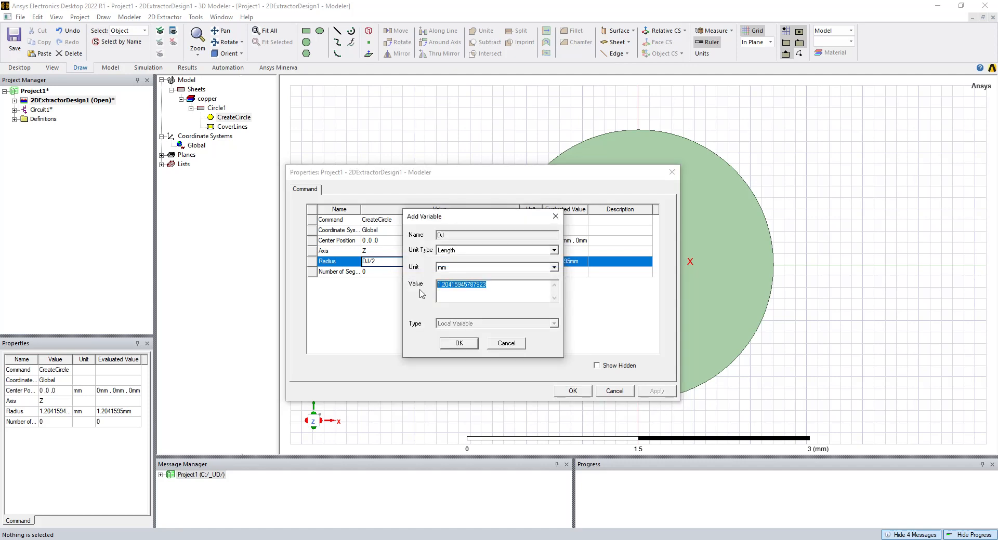
type("0.086in")
key("Return")
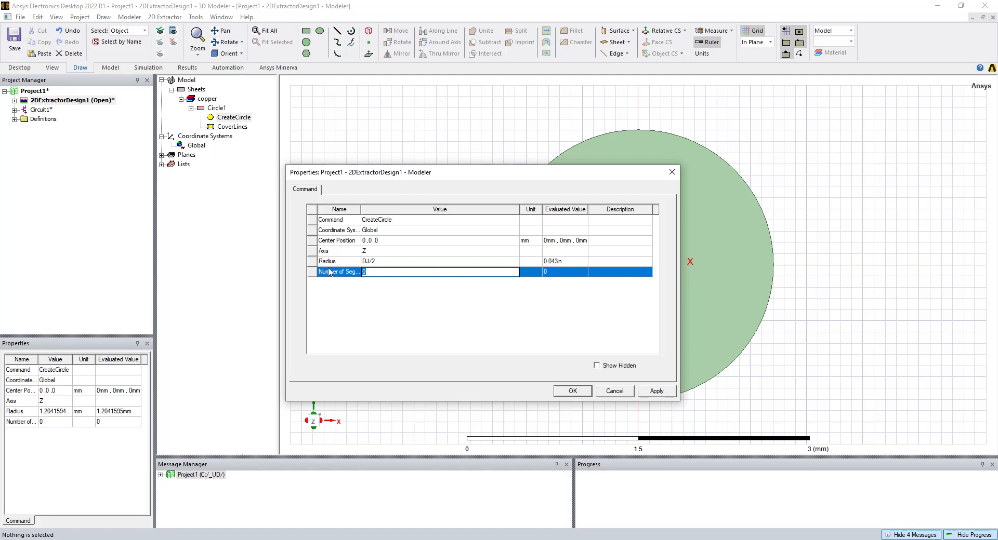
left_click(379, 290)
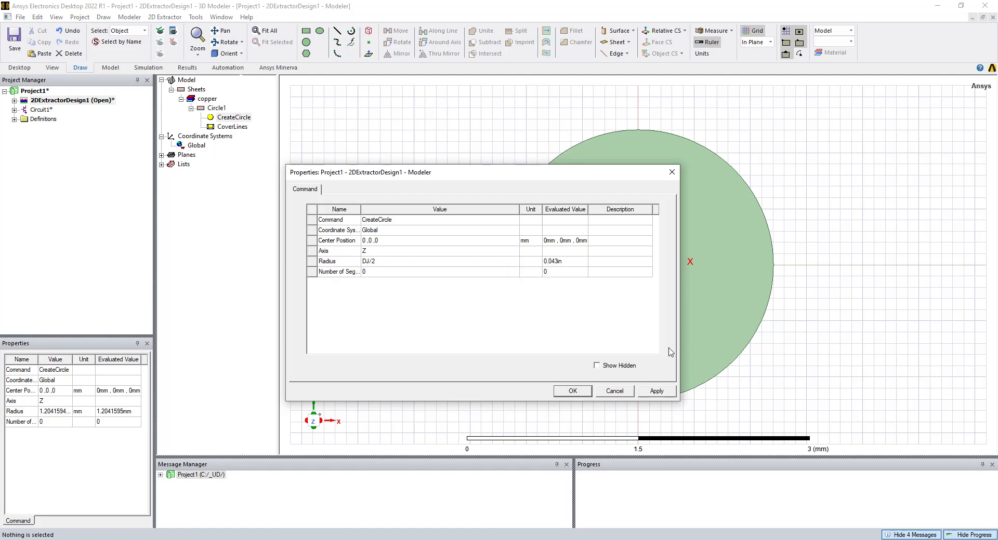
left_click(659, 394)
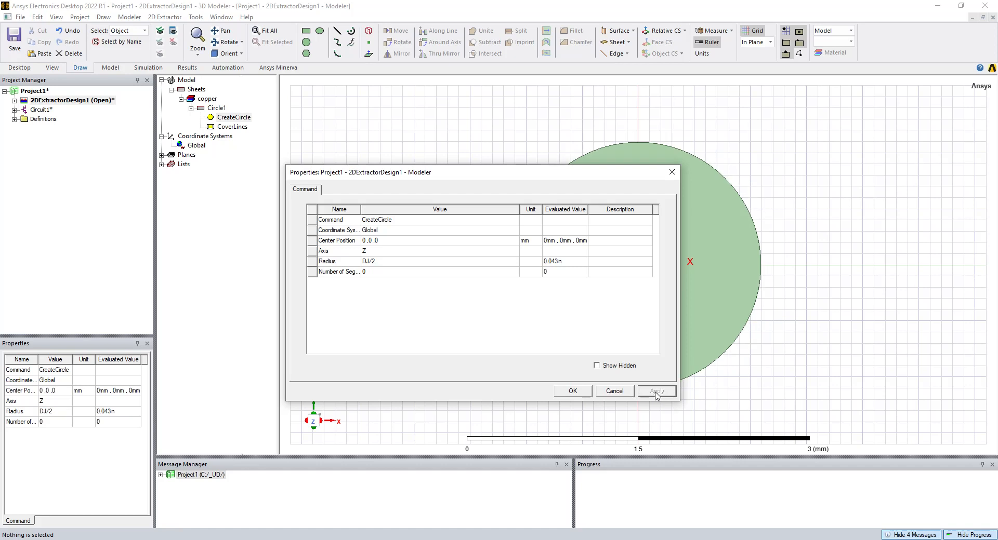
left_click(586, 396)
left_click(227, 235)
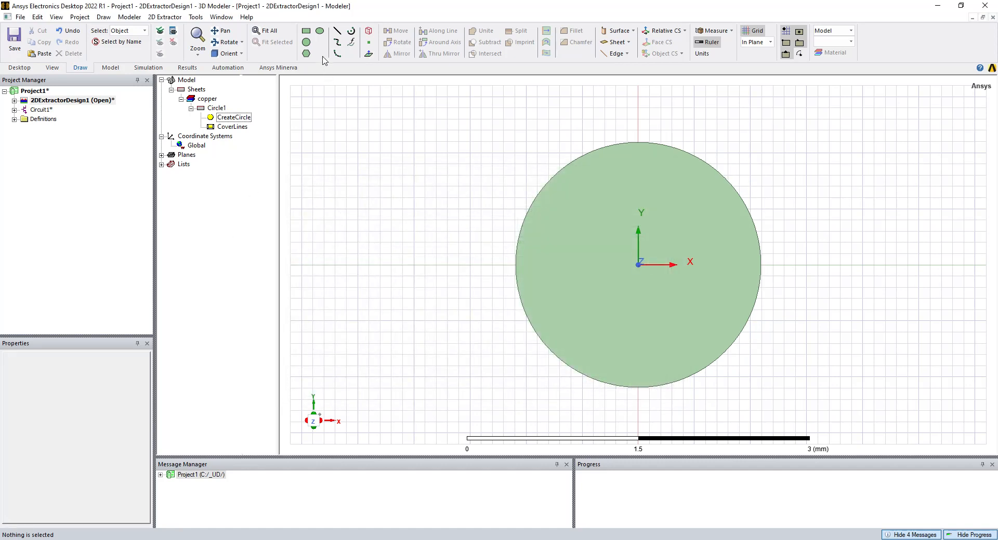
Draw a second circle centered at the origin inside the first, with a radius of about 0.85 mm.
left_click(307, 42)
left_click(639, 265)
left_click(674, 356)
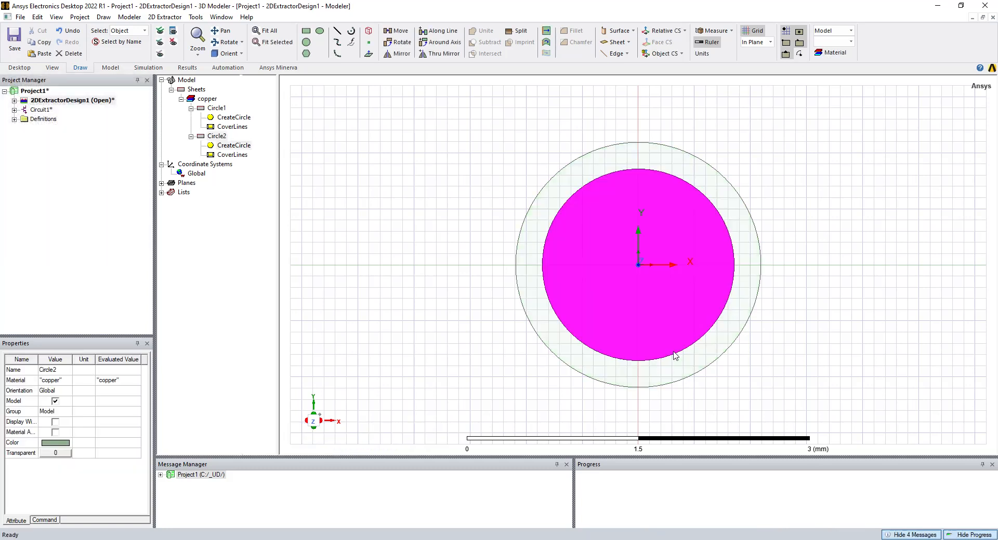
left_click(254, 273)
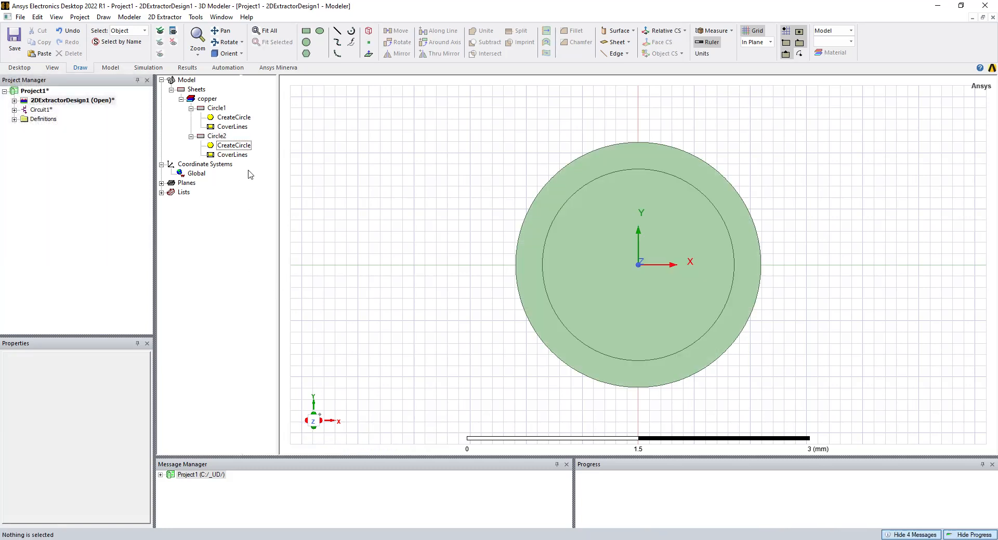
Set the inner circle's radius to DO/2, defining the length variable DO as 0.066in.
double_click(229, 148)
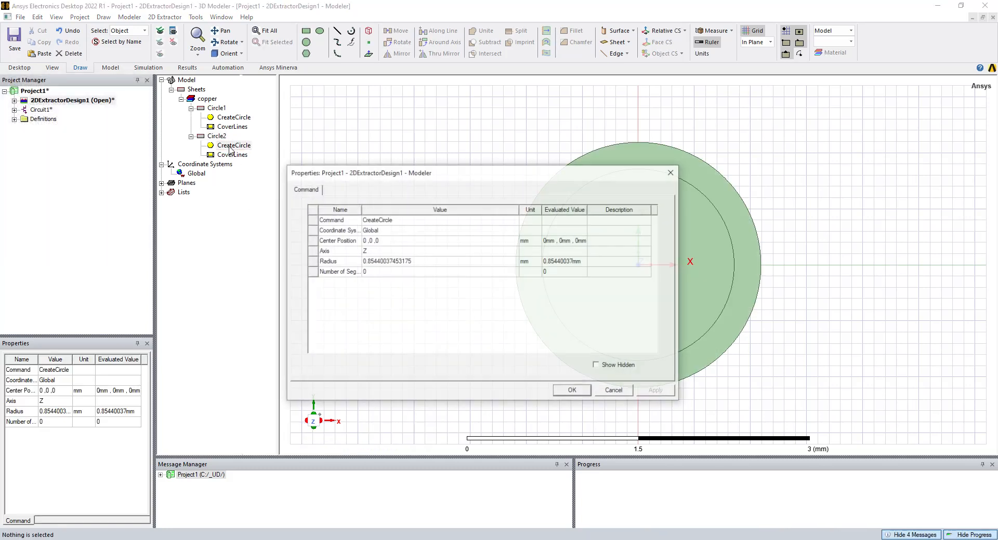
left_click(389, 264)
type("DO")
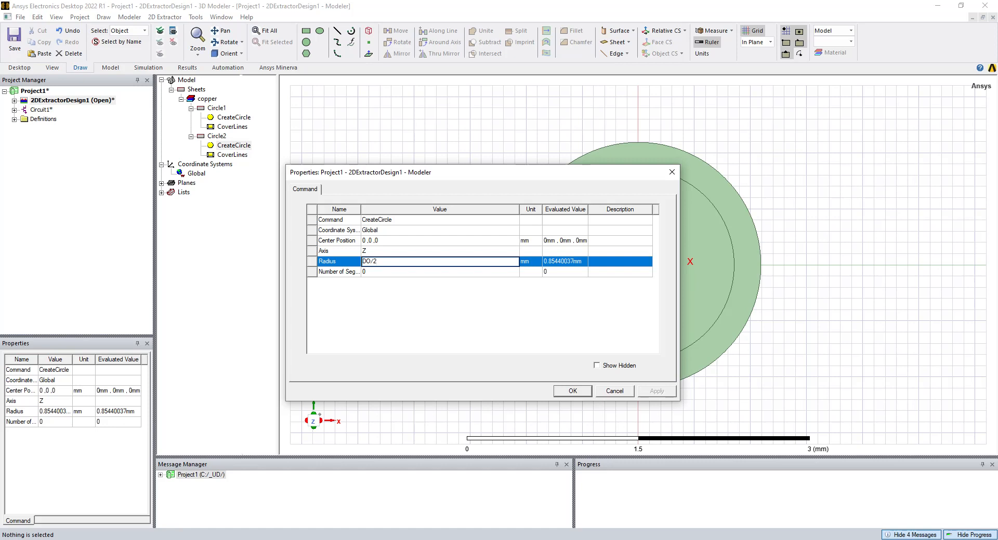
type("/2")
key("Return")
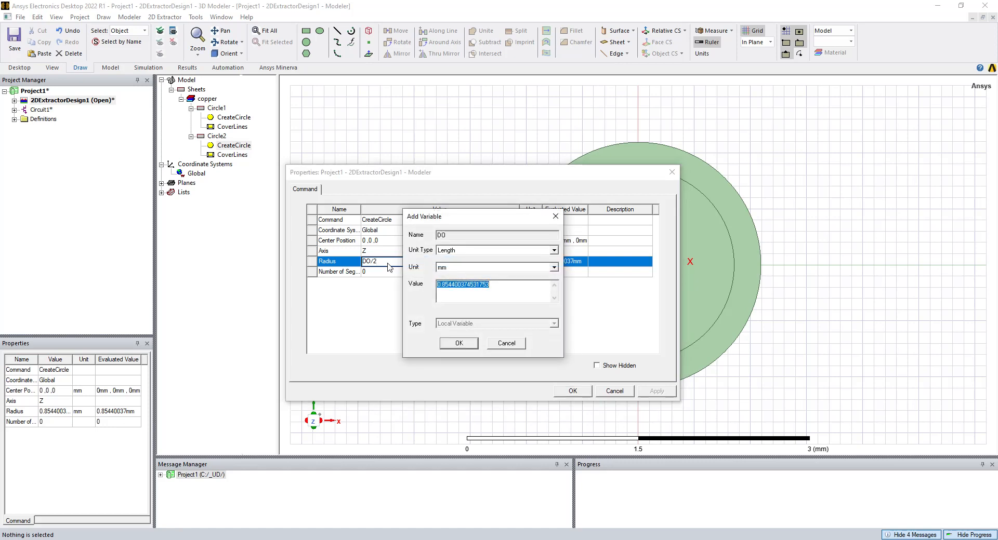
type("0.066in")
key("Return")
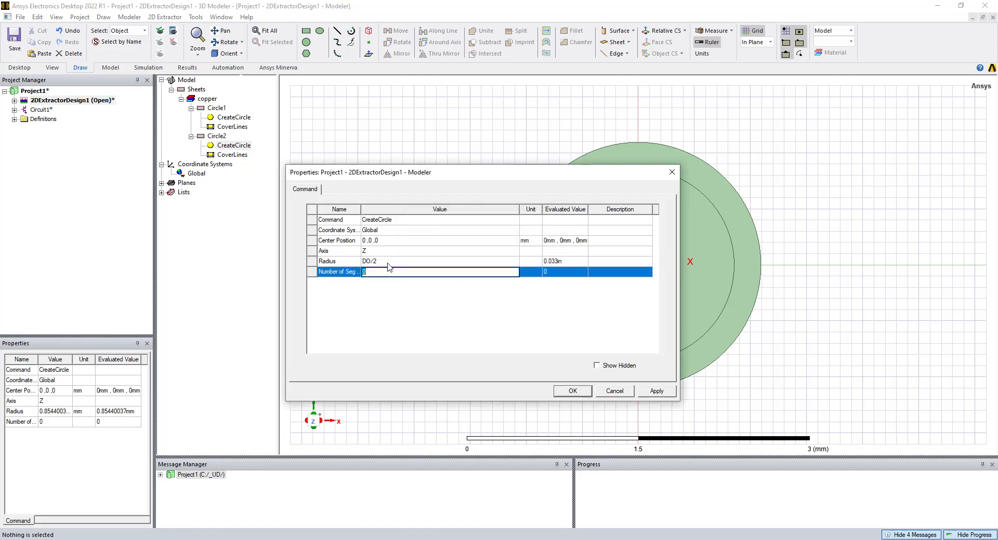
left_click(650, 392)
left_click(573, 392)
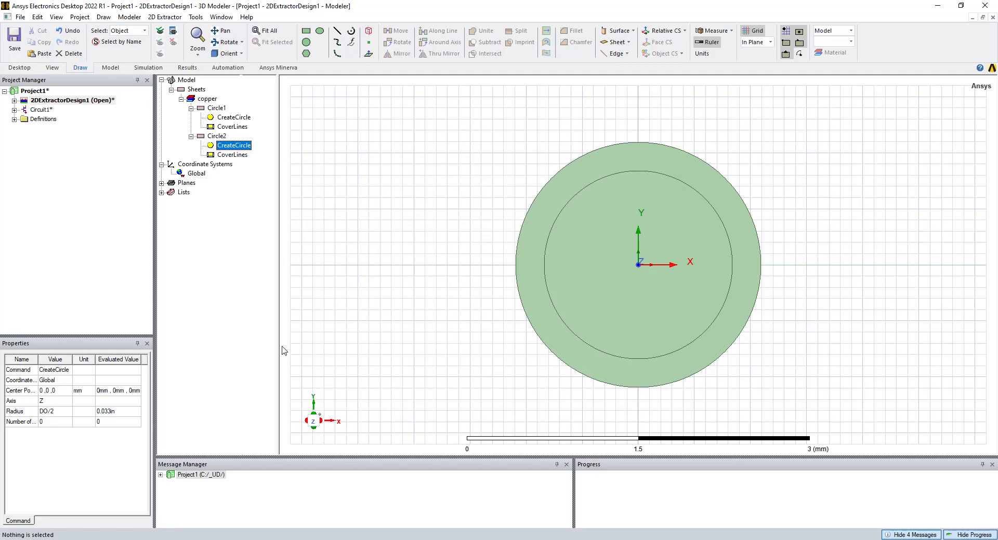
left_click(257, 350)
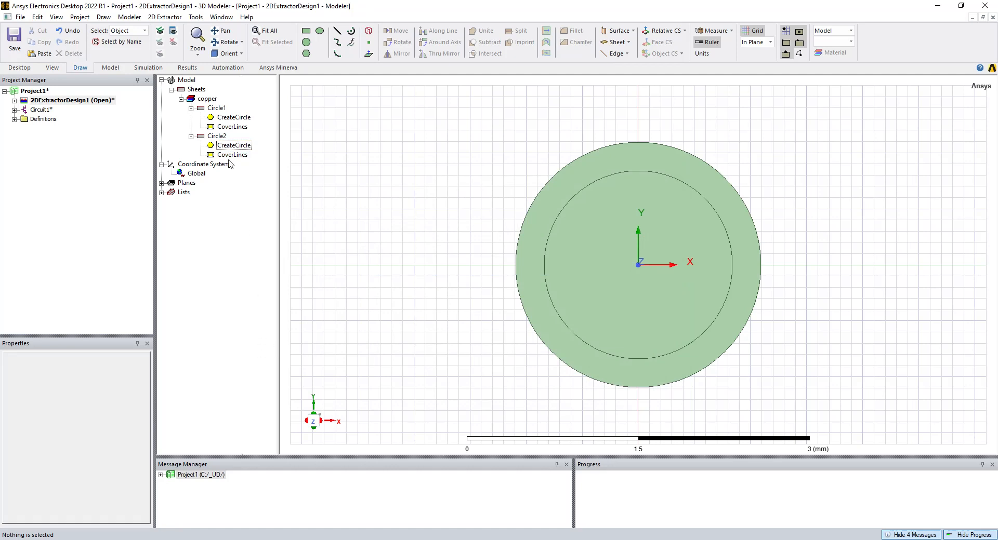
Subtract Circle2 from Circle1 without cloning the tool object to form the outer conductor ring.
left_click(218, 109)
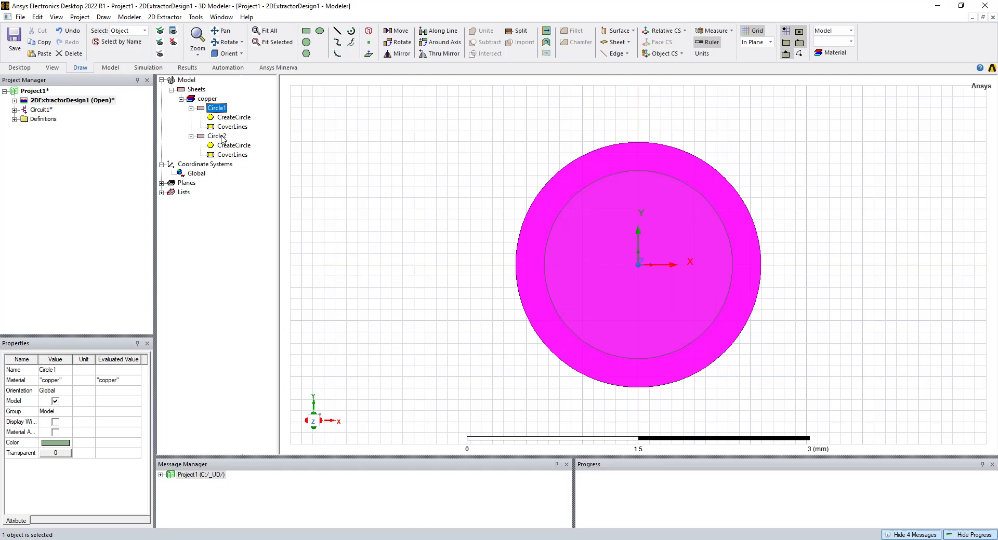
left_click(217, 136, "ctrl")
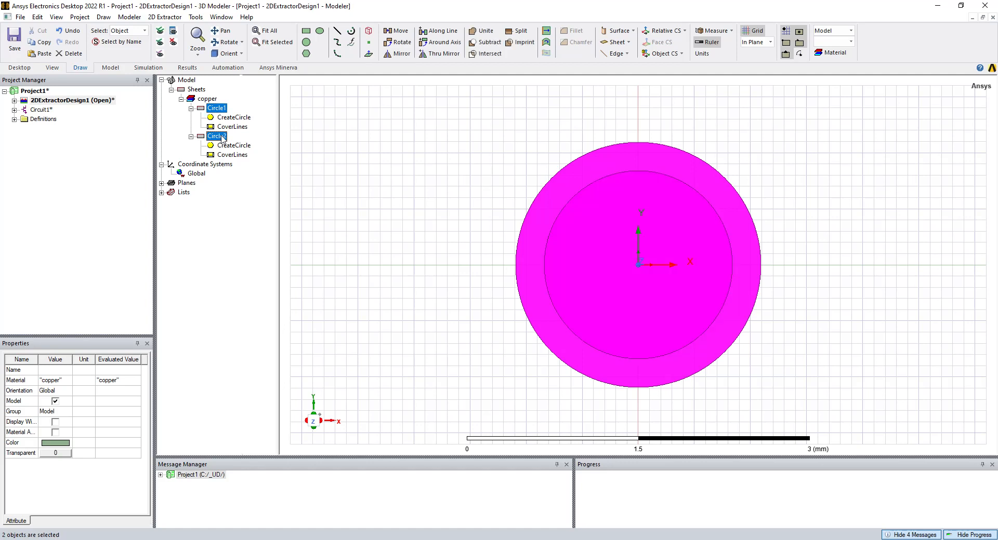
right_click(216, 110)
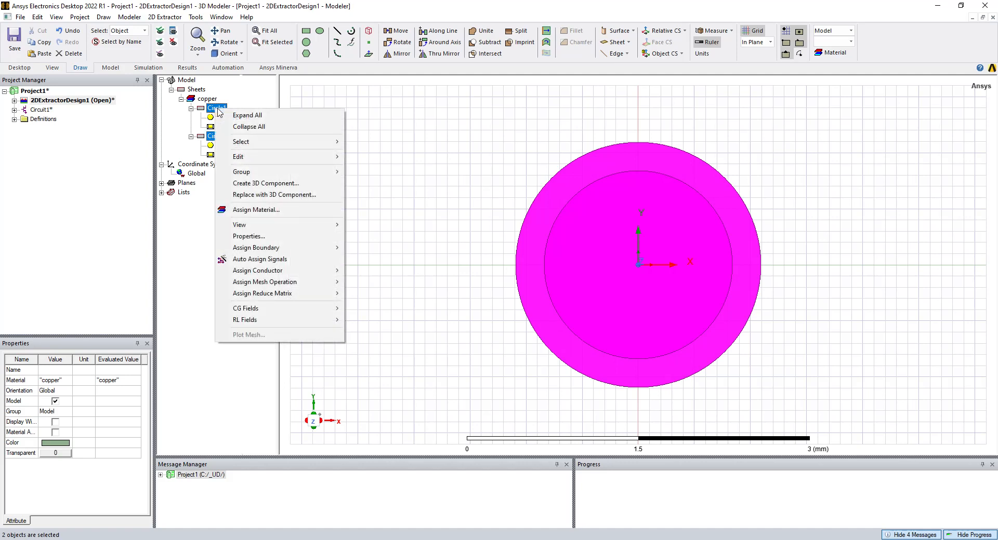
mouse_move(270, 163)
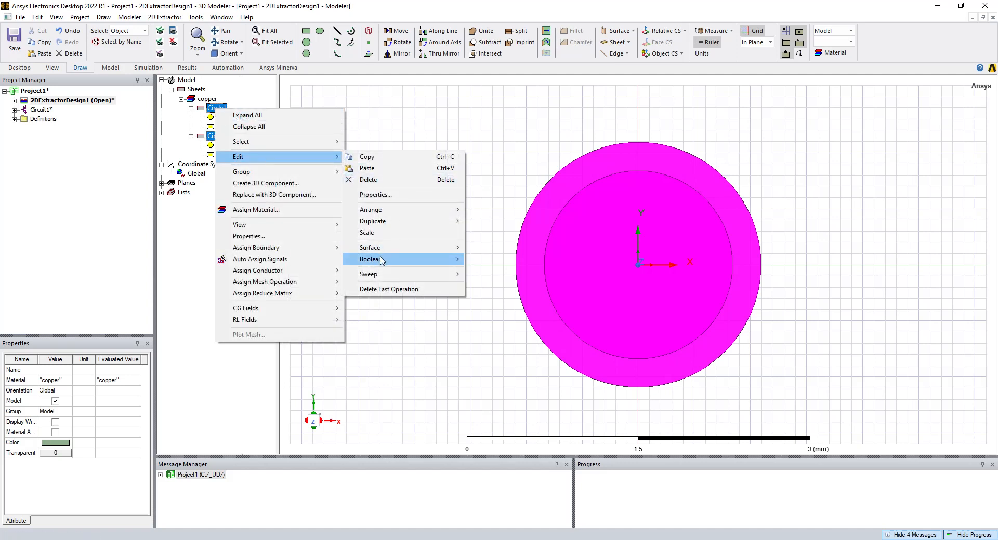
mouse_move(411, 260)
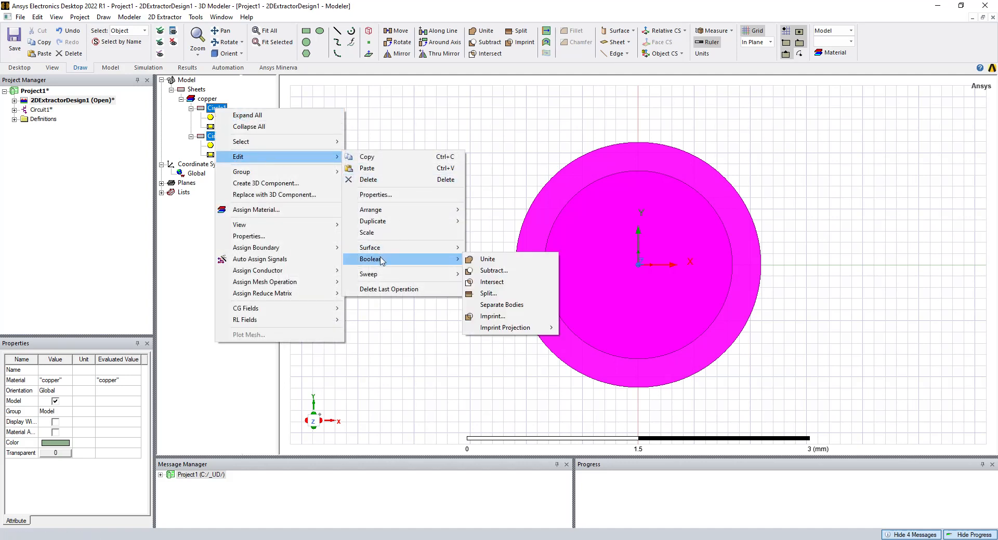
left_click(492, 272)
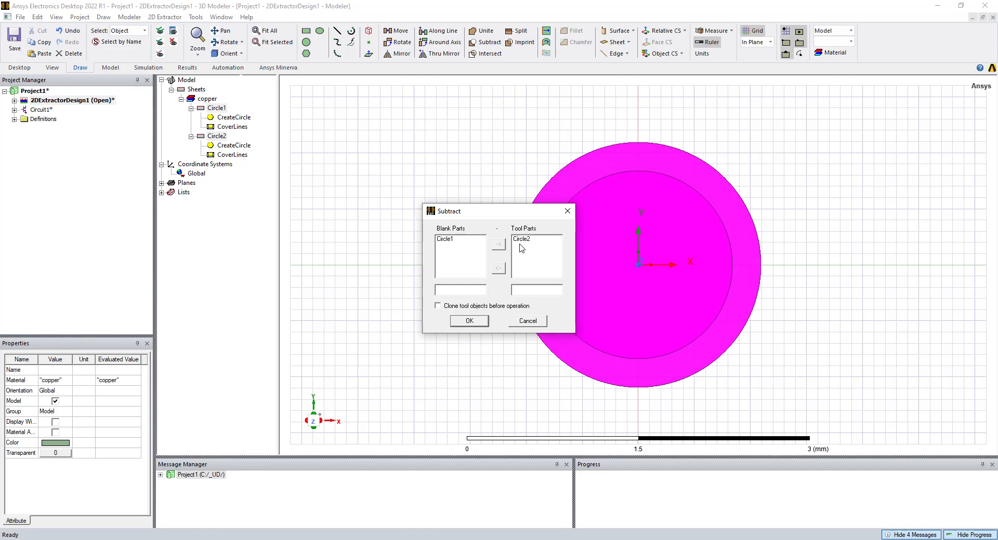
left_click(469, 321)
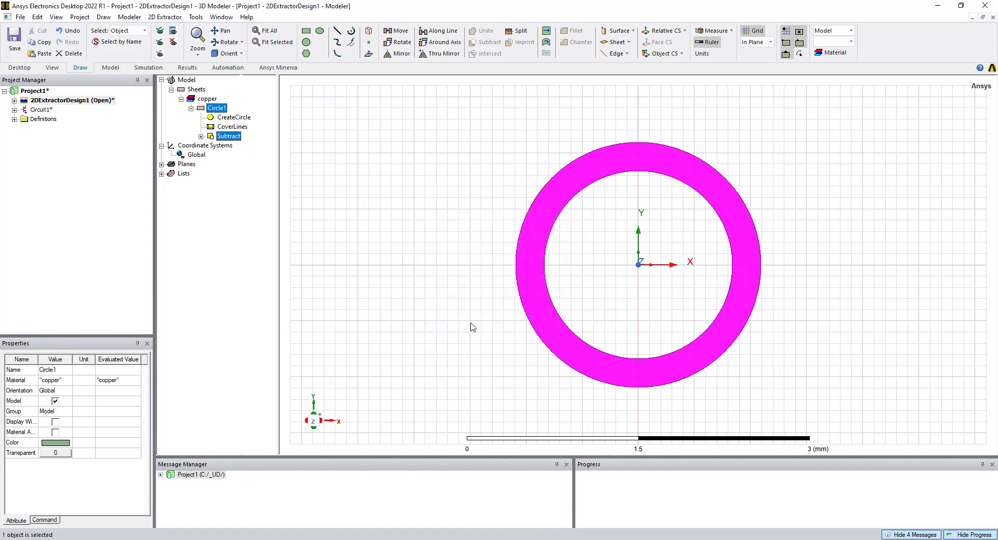
left_click(197, 260)
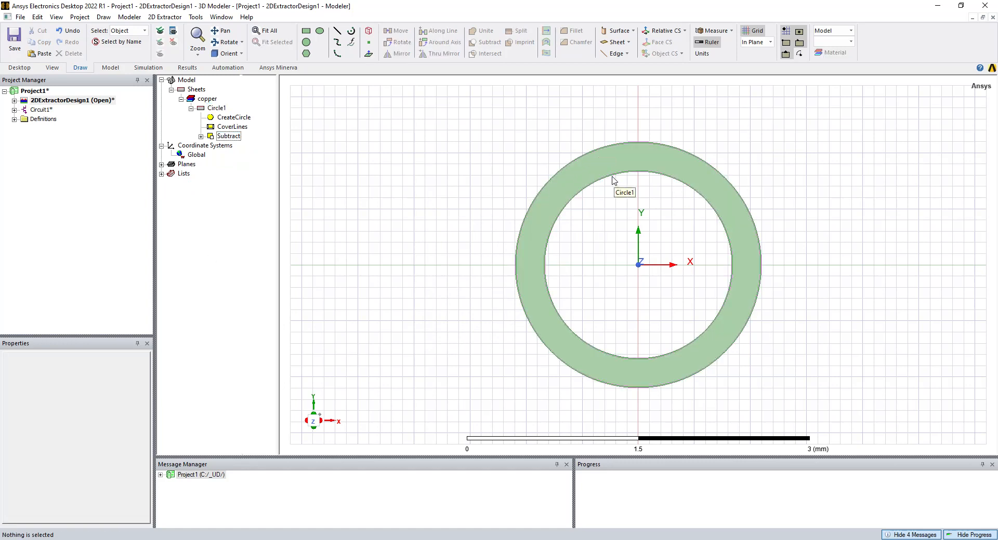
Rename the copper ring as DO.
left_click(207, 100)
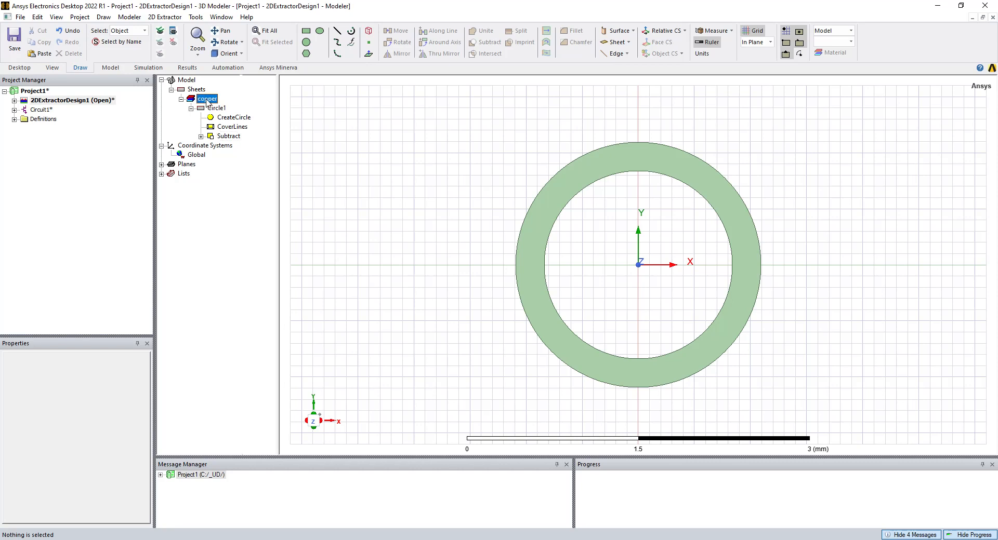
left_click(209, 182)
left_click(217, 109)
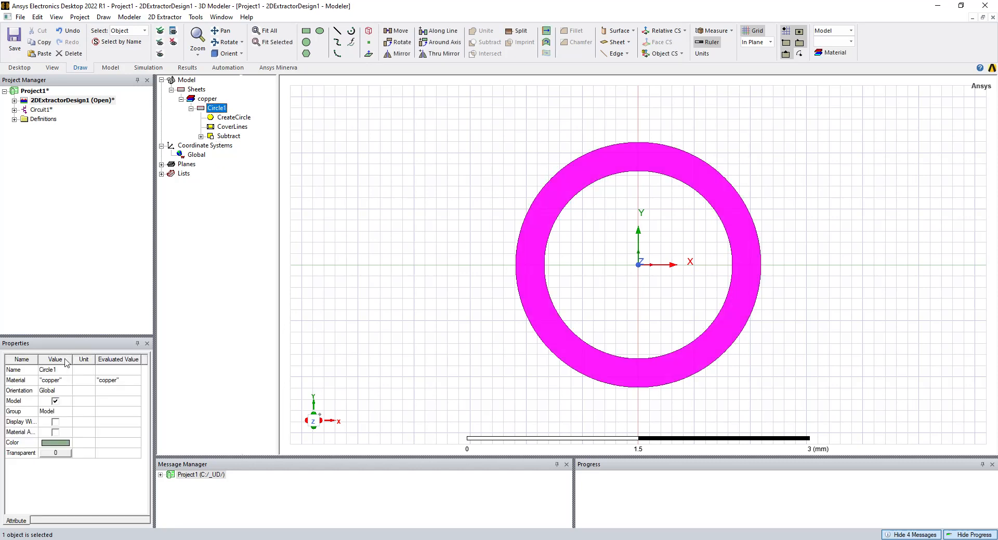
left_click(53, 370)
type("DO")
key("Return")
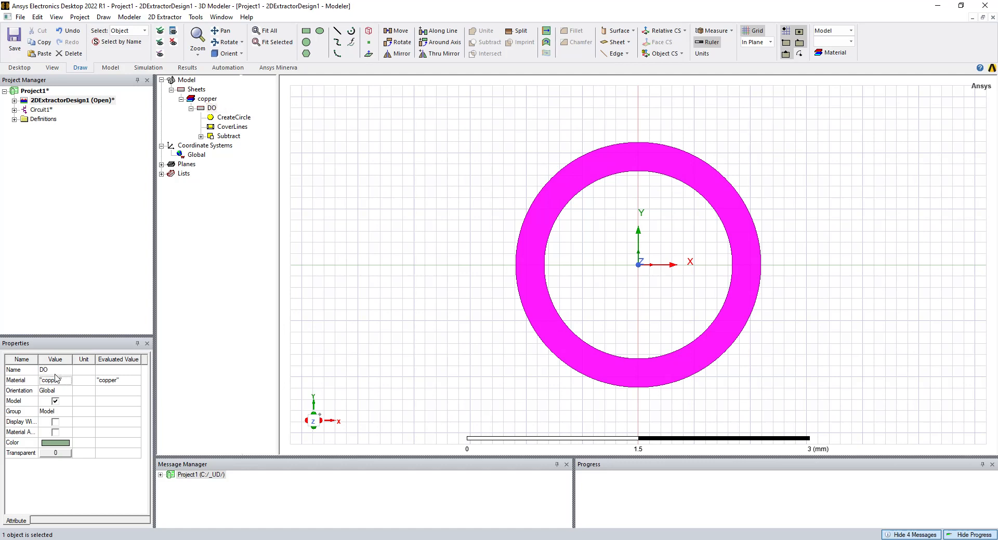
Open the material setting of the DO ring for editing.
left_click(60, 384)
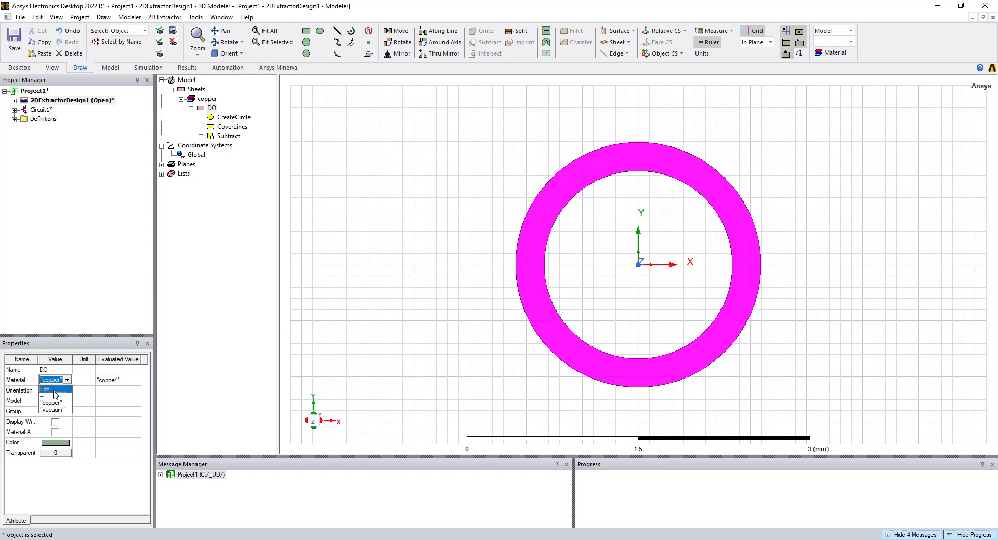
Create a material named ModCopper with a bulk conductivity of 43066322 siemens/m and assign it to the DO ring.
left_click(53, 391)
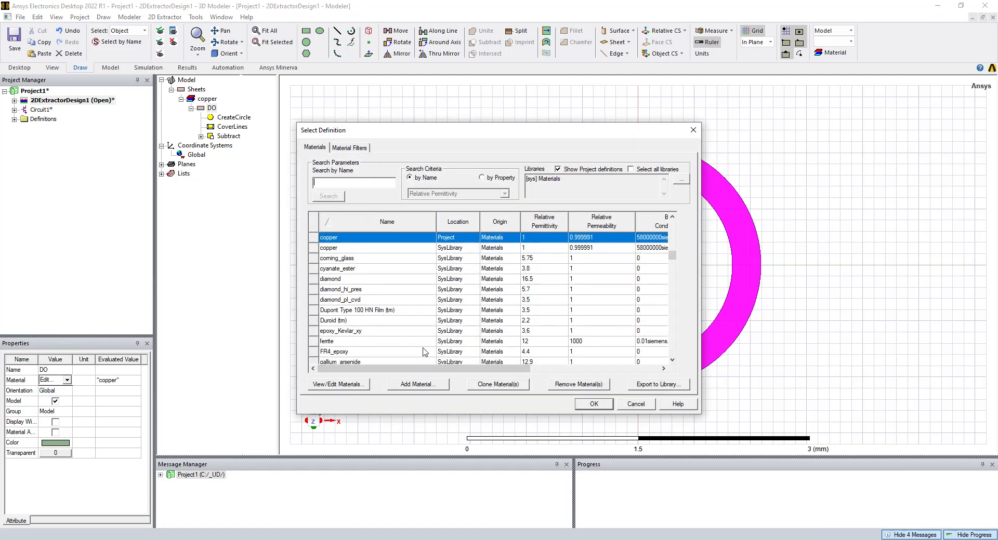
left_click(418, 385)
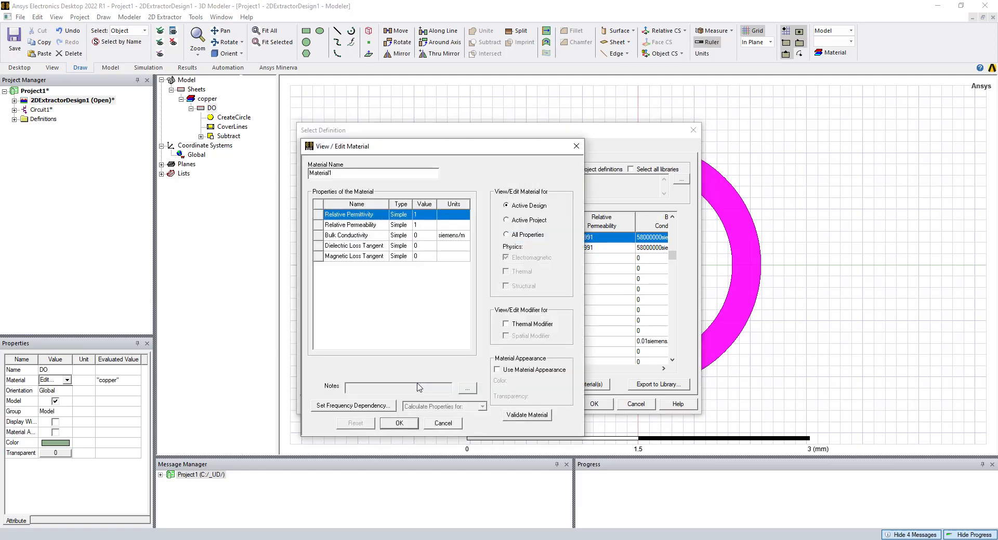
left_click_drag(339, 174, 292, 177)
type("ModCopper")
left_click(416, 235)
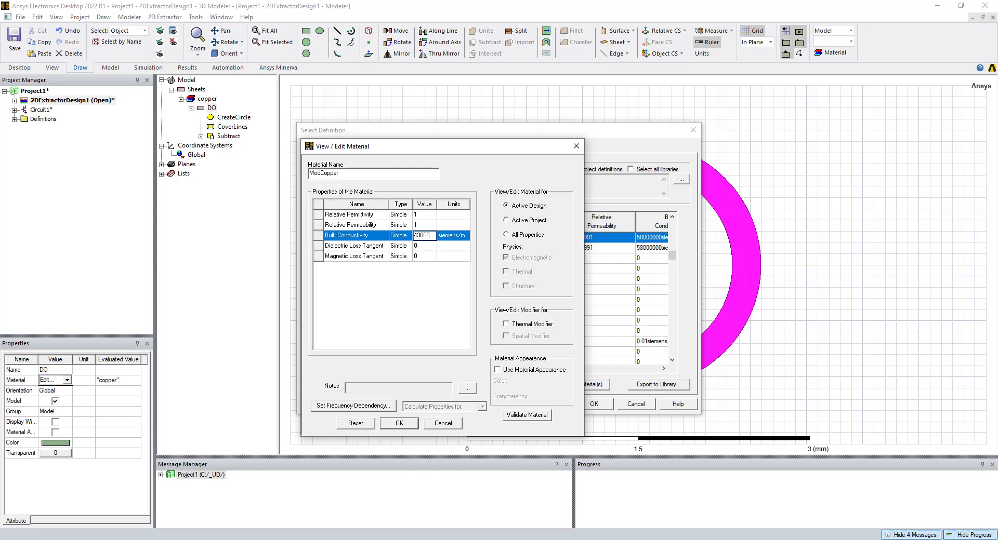
key("Return")
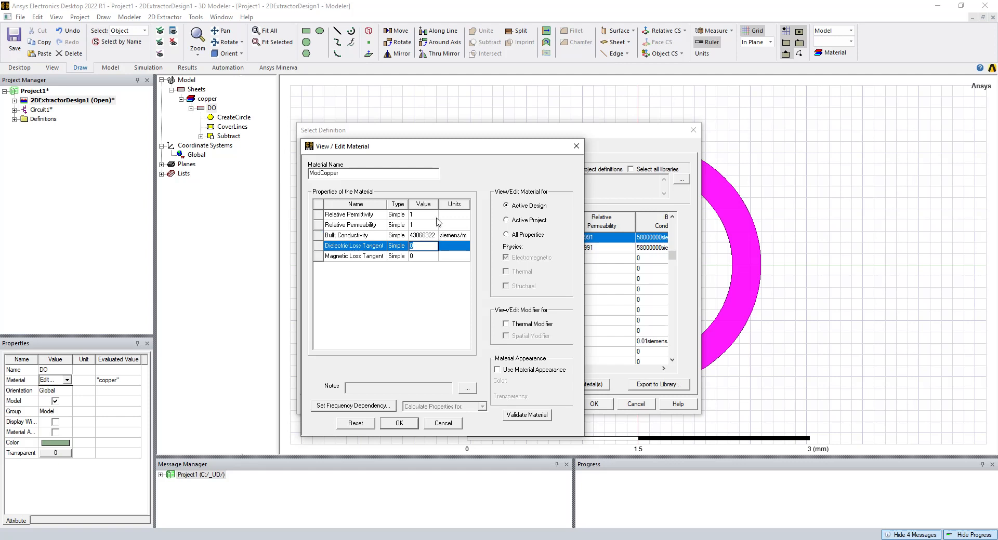
left_click(411, 271)
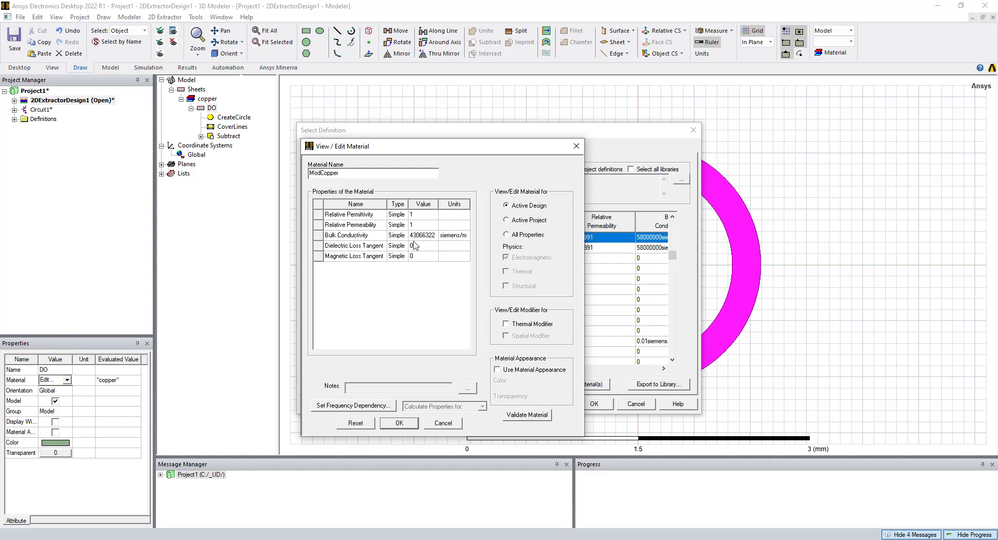
left_click(399, 424)
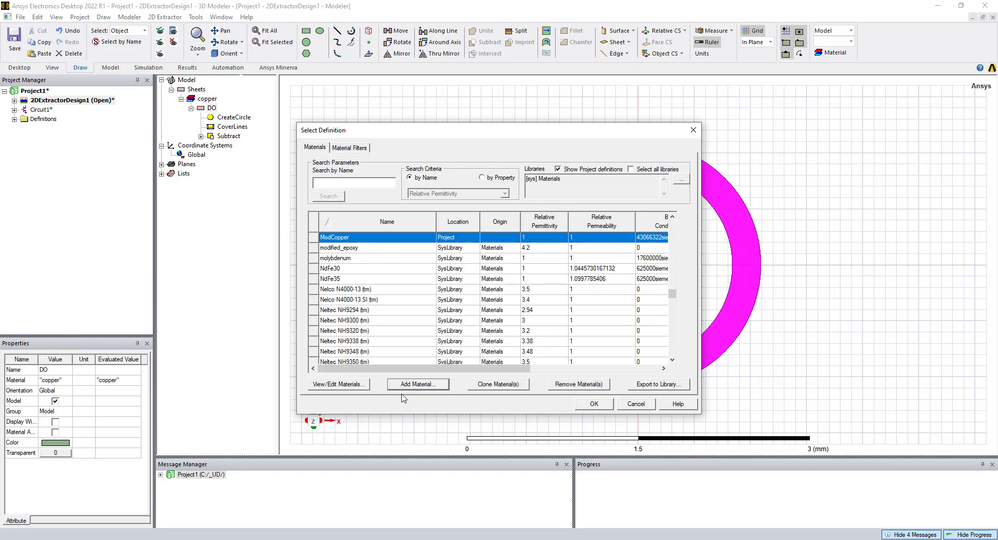
left_click(594, 404)
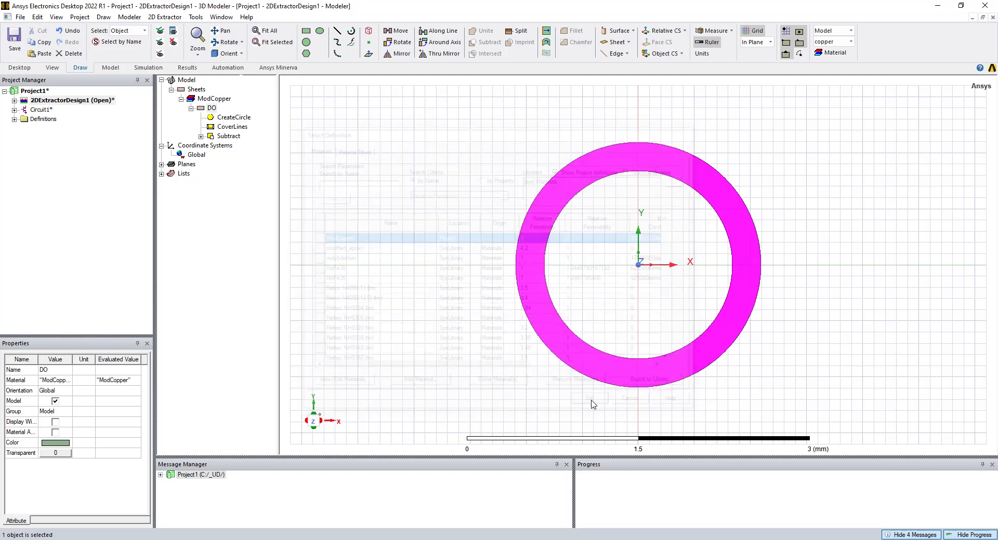
left_click(195, 203)
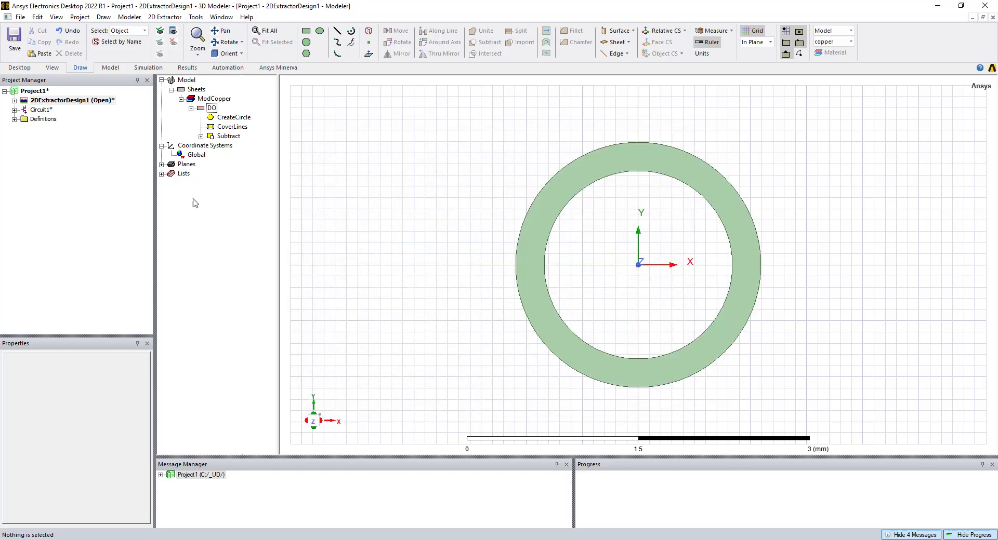
Draw a circle about 0.5 mm in radius centred on the origin inside the DO ring.
left_click(211, 99)
left_click(220, 170)
left_click(310, 54)
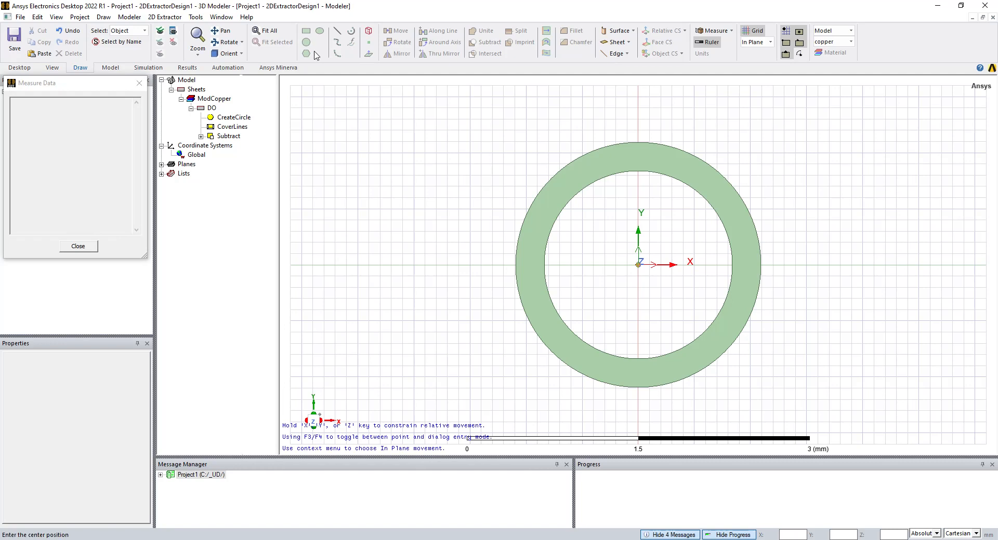
left_click(639, 265)
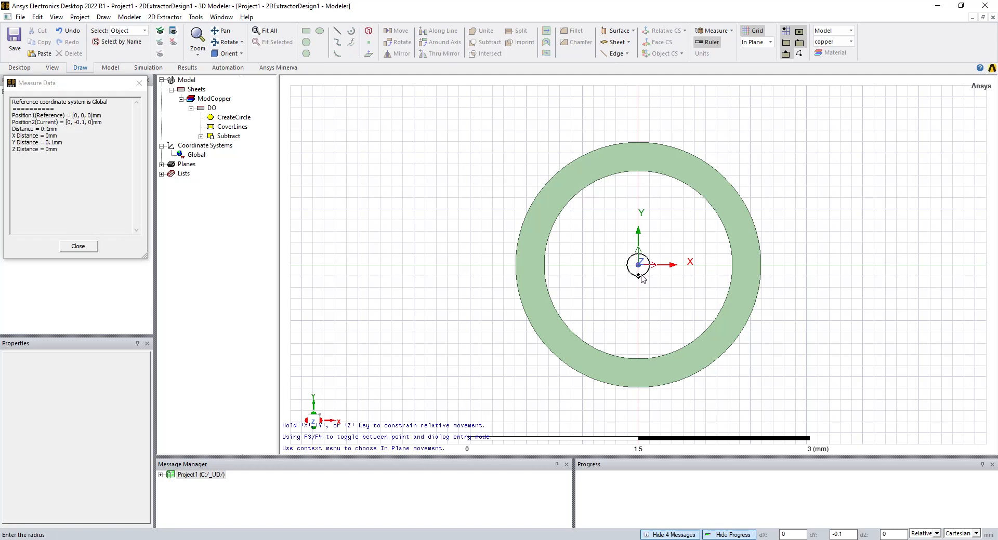
left_click(672, 312)
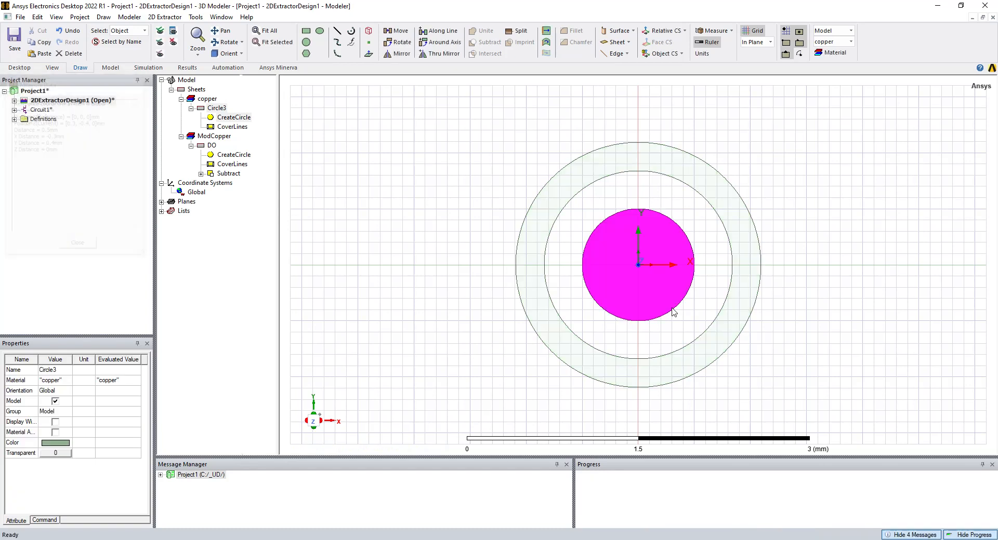
left_click(194, 285)
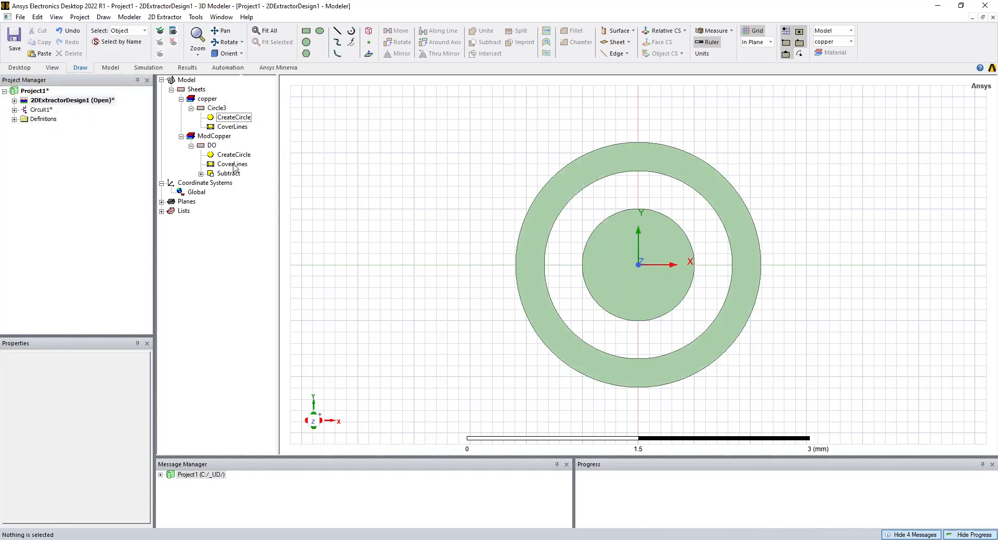
Set the radius of the new inner circle to the expression DO/2.
double_click(227, 119)
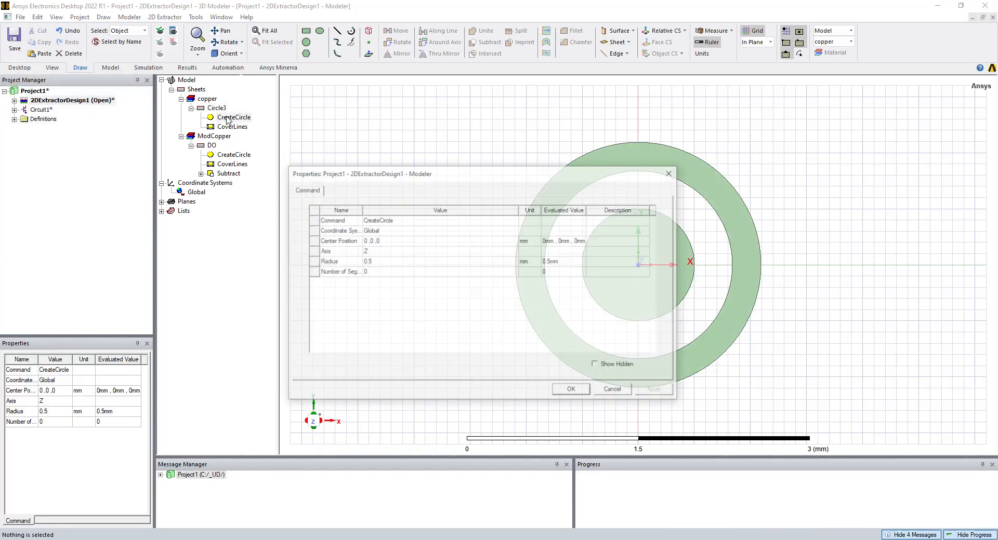
left_click(375, 261)
type("DO/2")
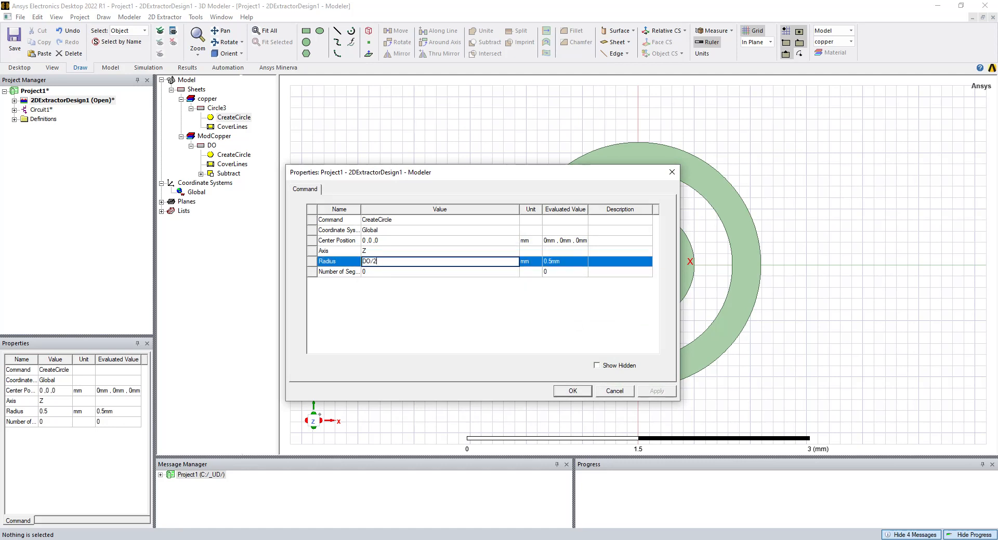
key("Tab")
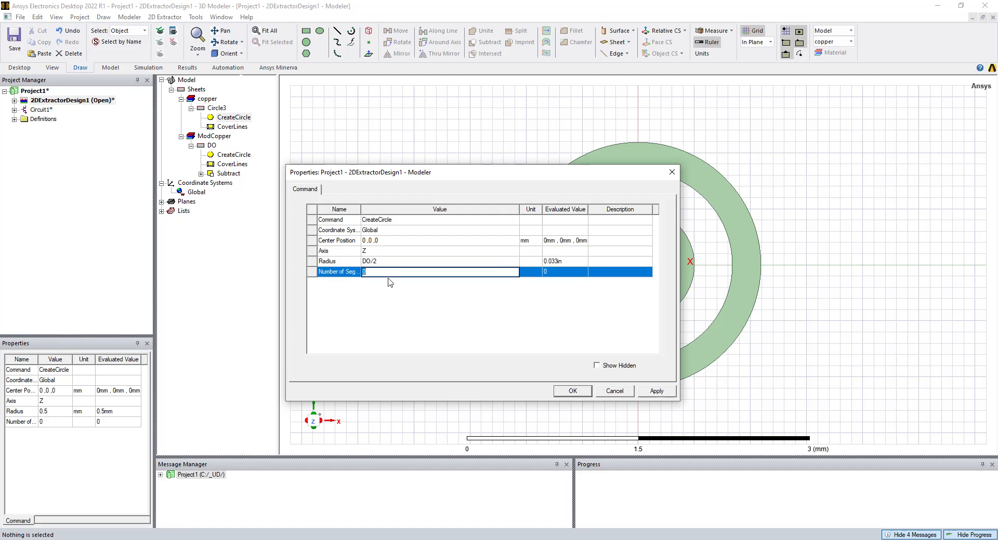
left_click(656, 391)
left_click(572, 391)
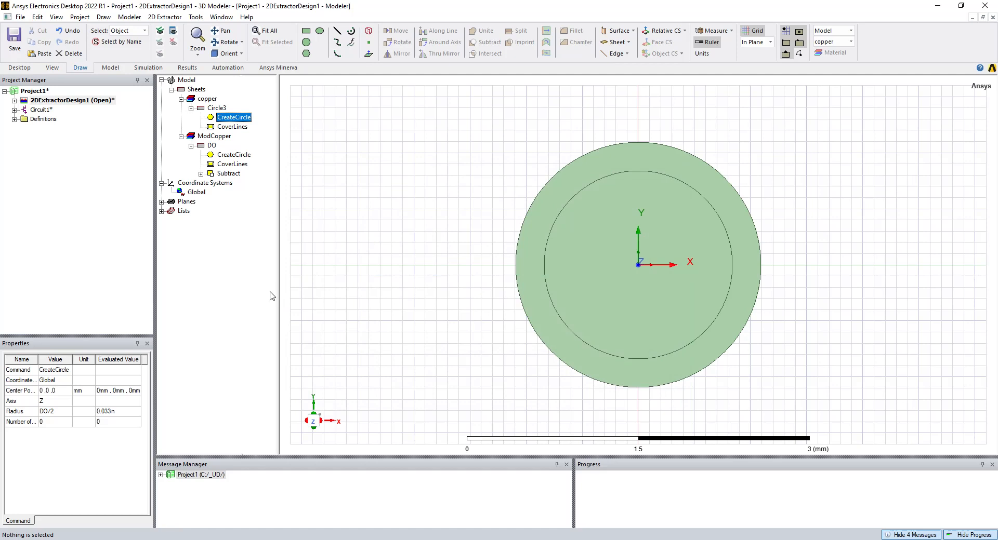
left_click(214, 277)
Rename the new inner circle as Dielectric.
left_click(232, 119)
left_click(215, 109)
left_click(66, 370)
type("Dielectric")
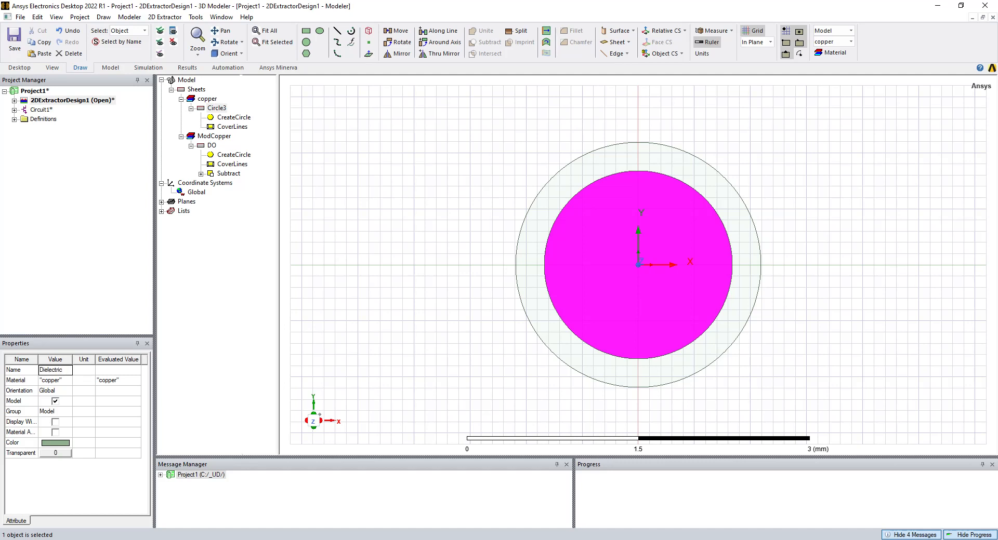
Add a new material named PTFE from the Dielectric circle's material definition.
left_click(65, 381)
left_click(61, 381)
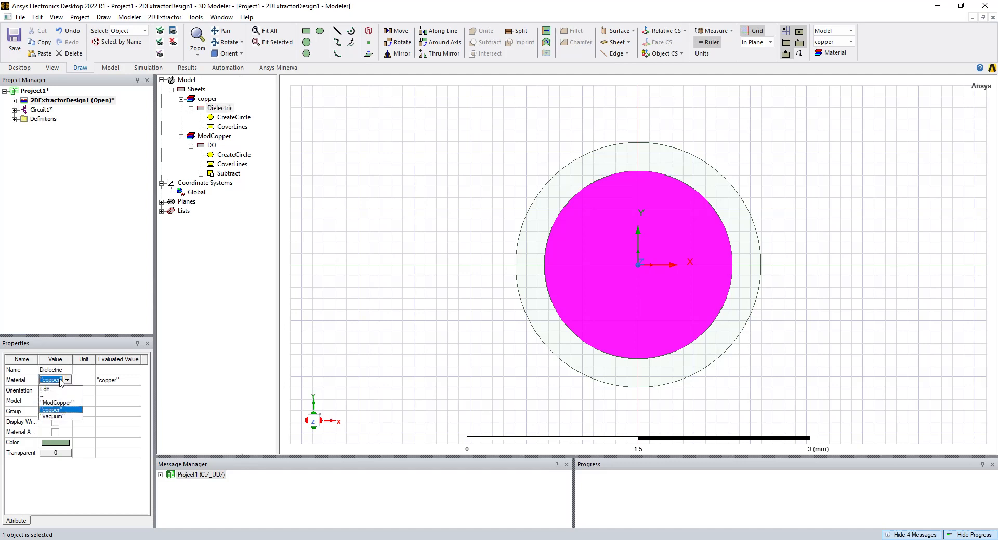
left_click(53, 390)
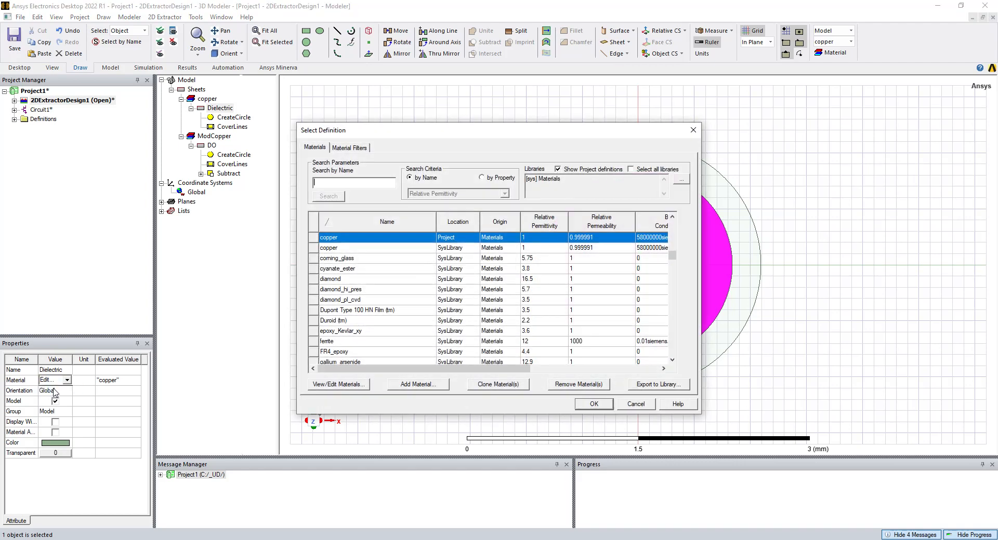
left_click(414, 384)
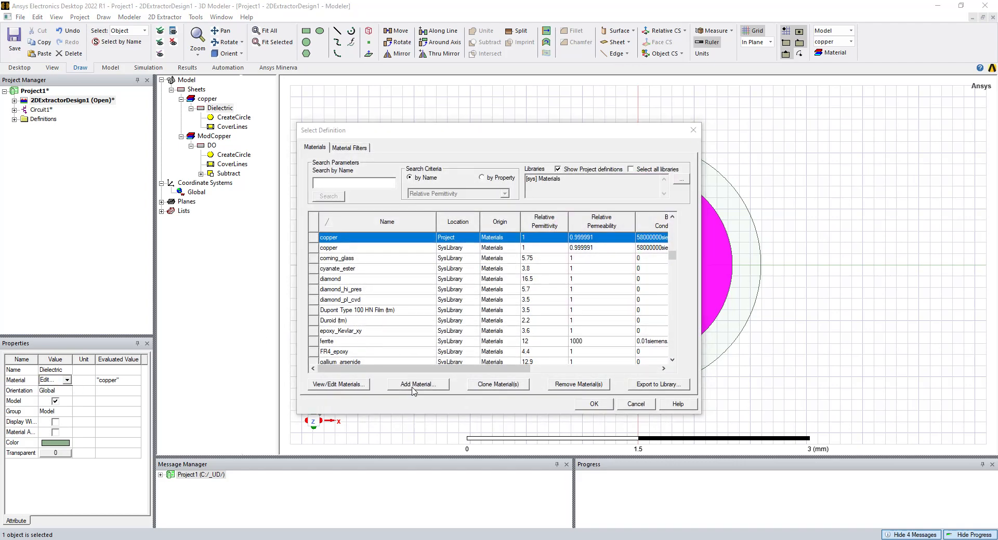
double_click(393, 153)
type("PTFE")
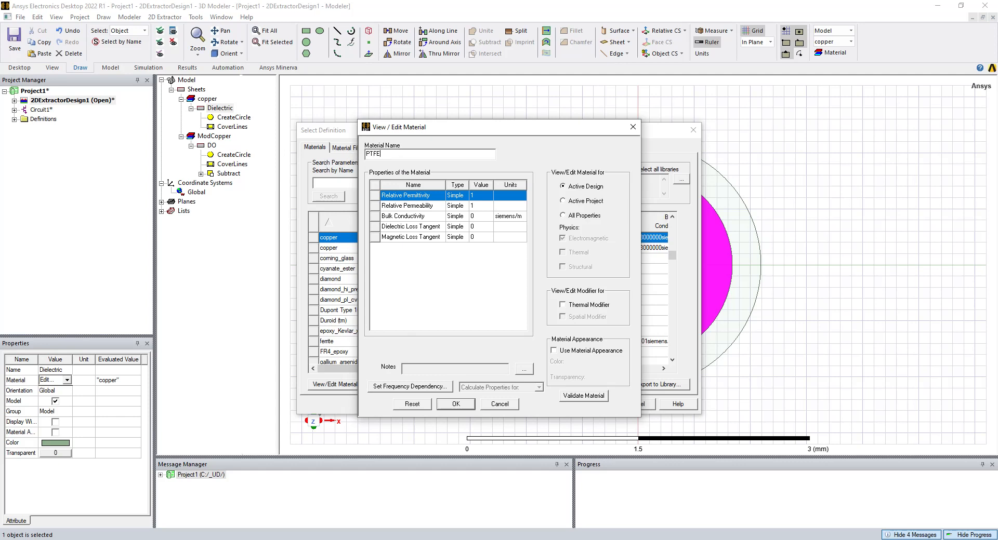
left_click(427, 263)
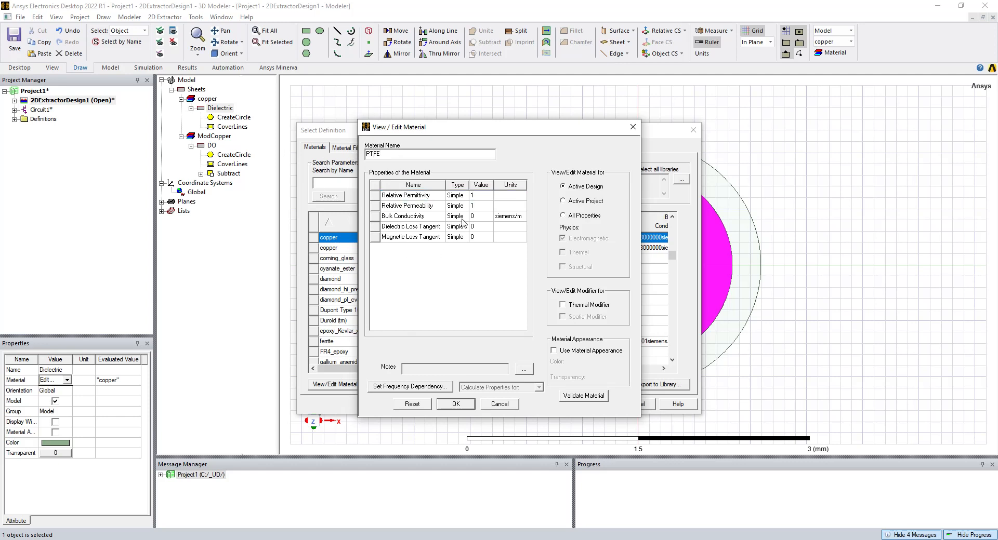
Give PTFE a relative permittivity of 2.04 and a dielectric loss tangent of 0.000351, and assign it to the Dielectric circle.
left_click(474, 196)
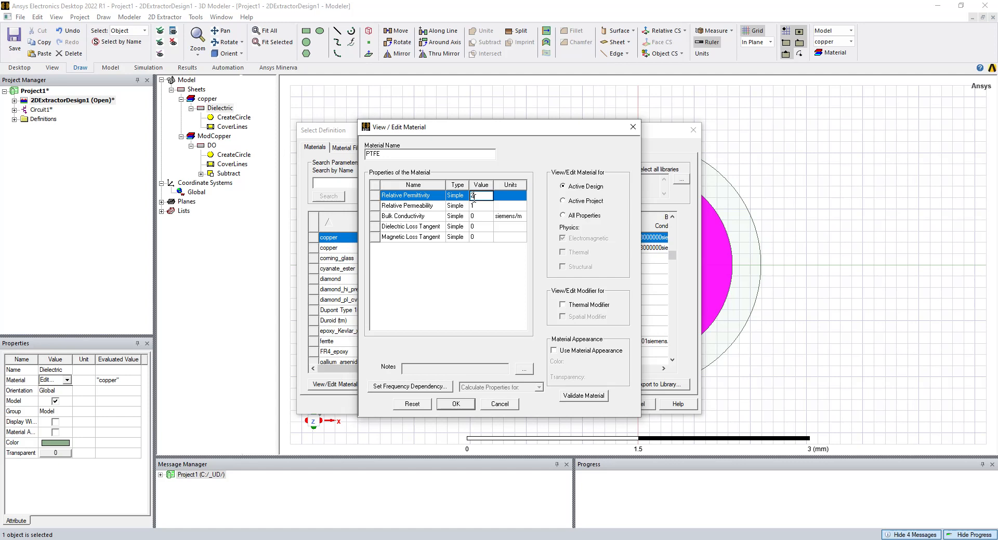
type("2.04")
left_click(450, 266)
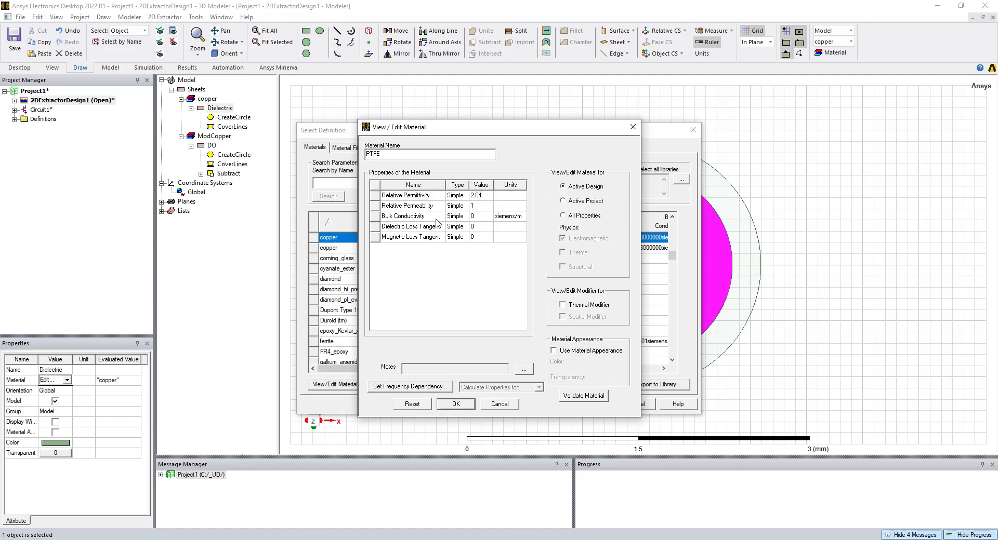
left_click(479, 227)
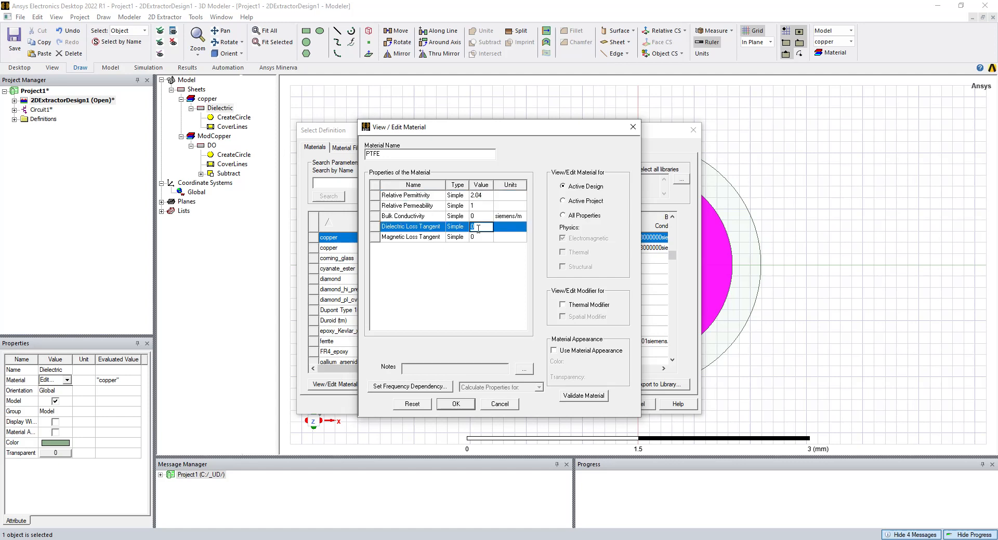
type("0.000351")
left_click(475, 275)
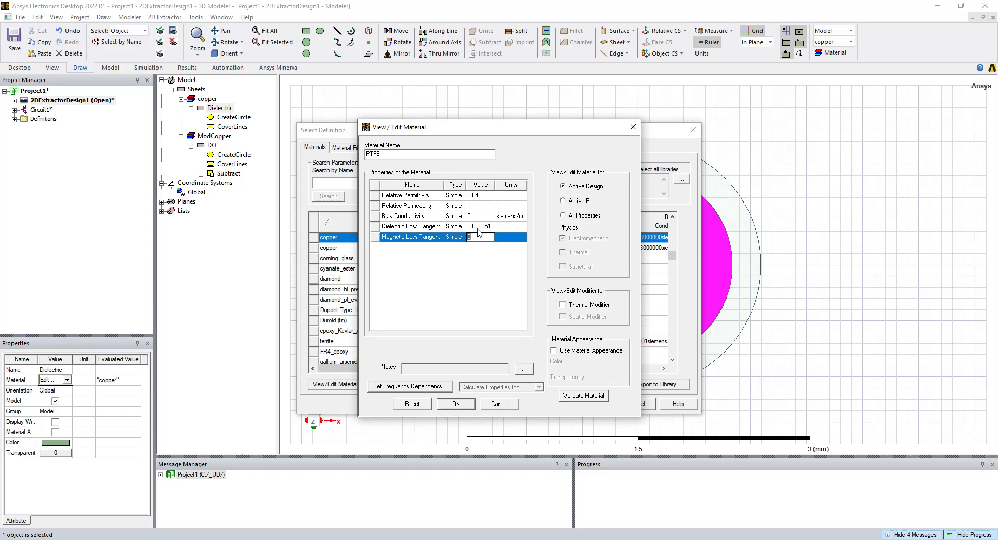
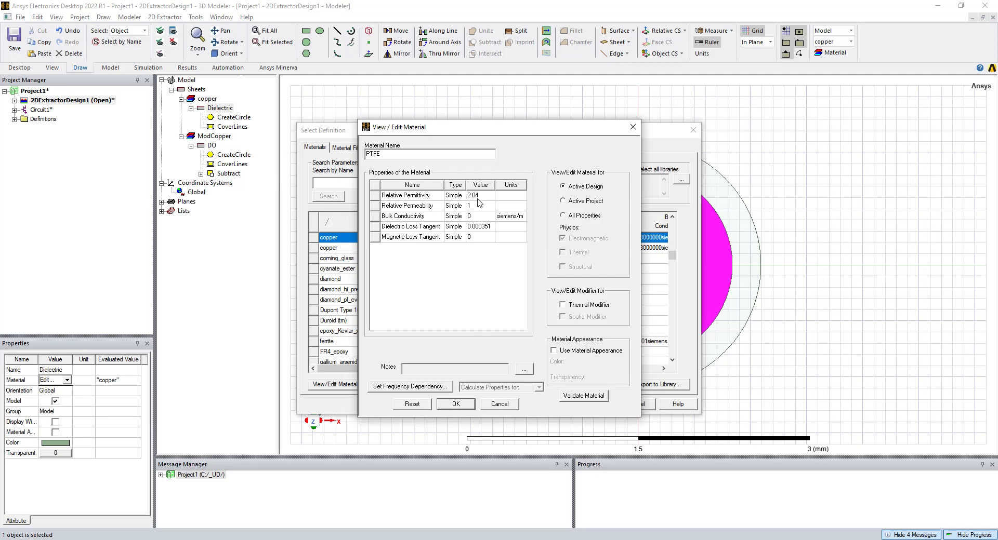
left_click(456, 404)
left_click(593, 404)
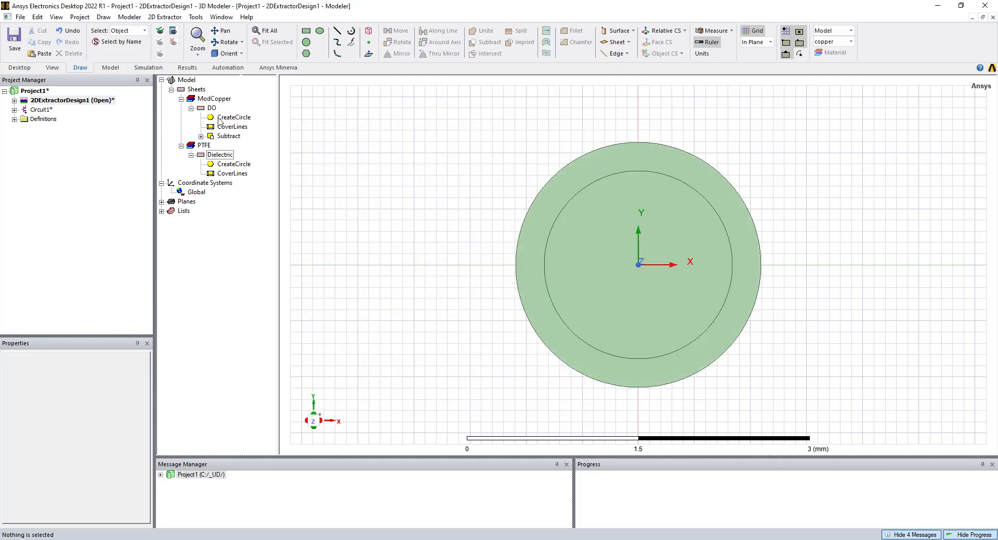
Change the display color of the Dielectric circle to light yellow.
left_click(217, 155)
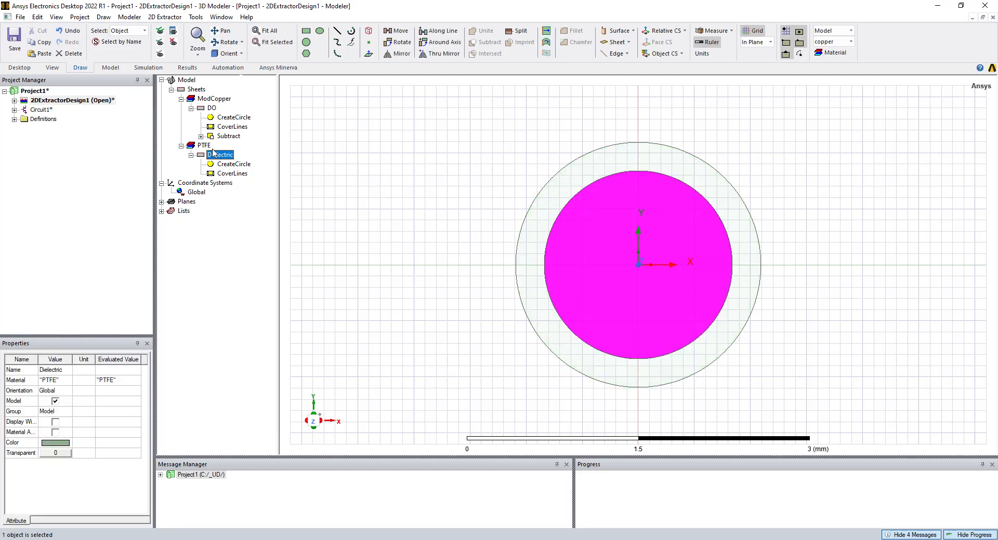
left_click(207, 148)
left_click(220, 202)
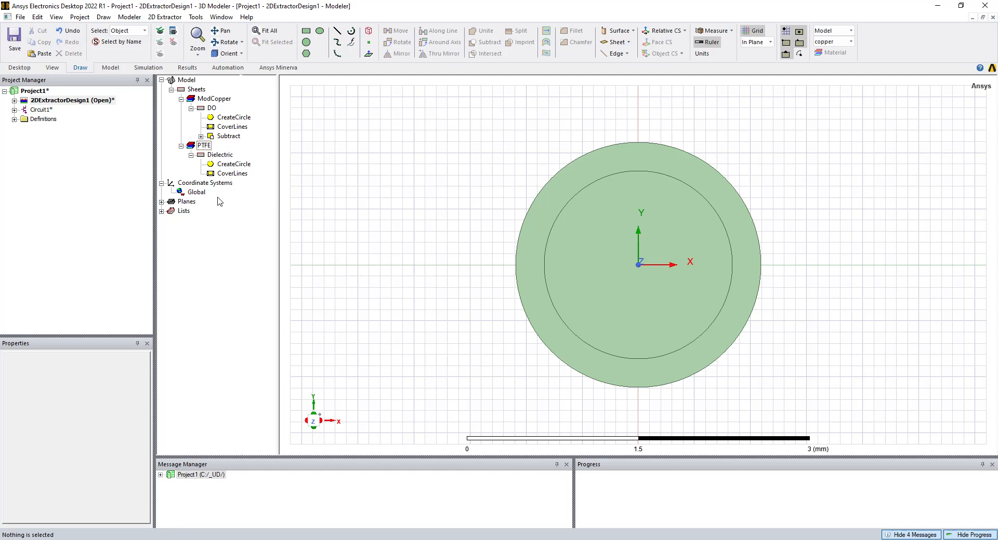
left_click(219, 155)
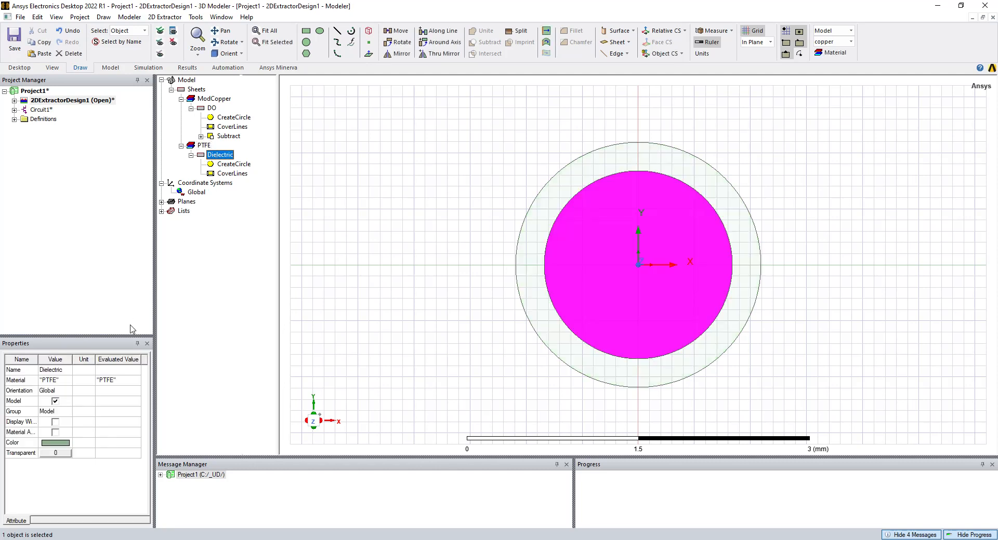
left_click(49, 444)
left_click(49, 444)
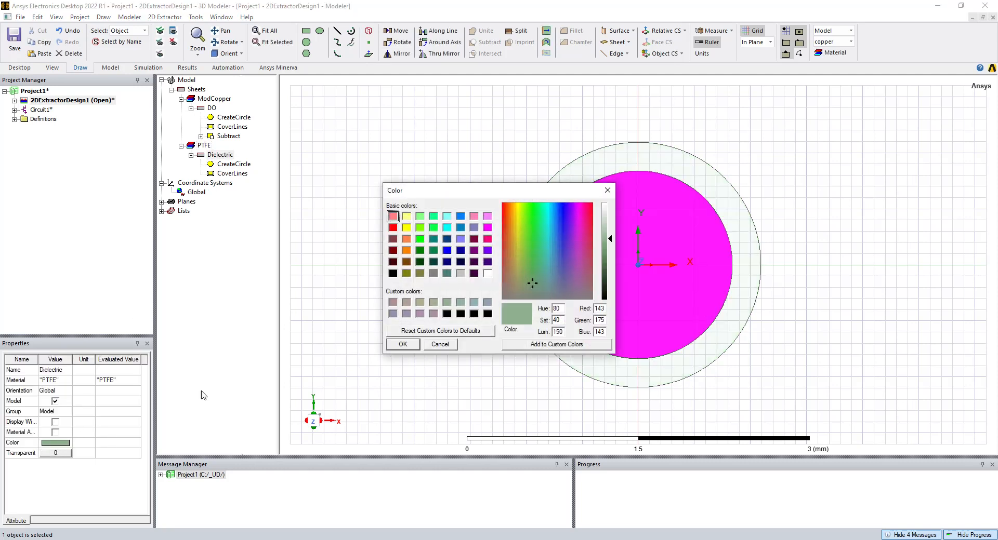
left_click(407, 217)
left_click(408, 345)
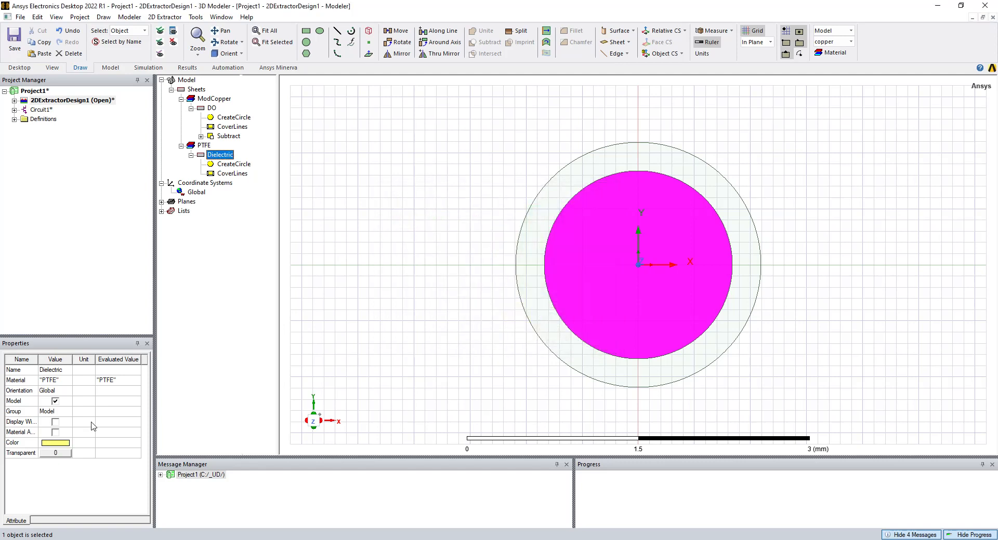
Set the transparency of the Dielectric circle to 0.8.
left_click(54, 453)
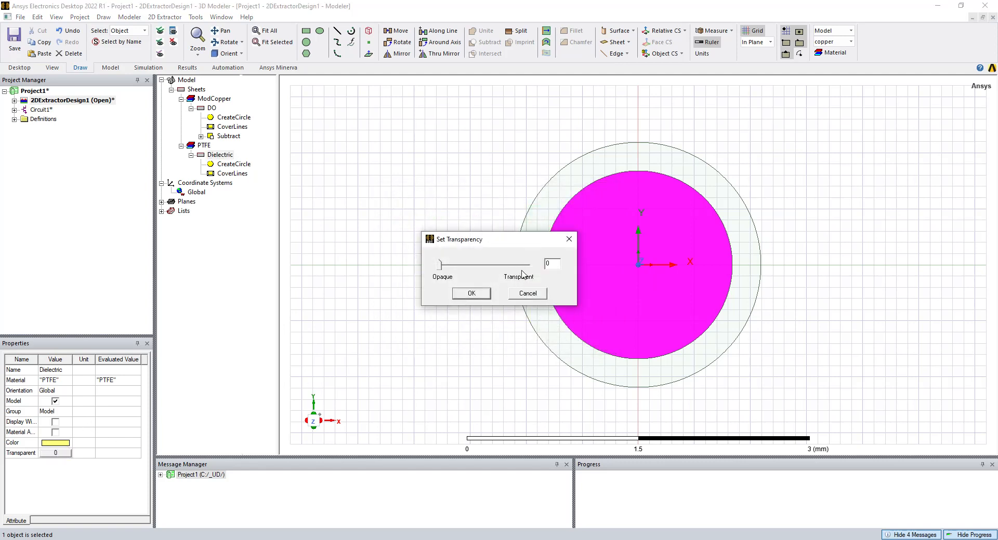
type("0.8")
key("Return")
left_click(449, 294)
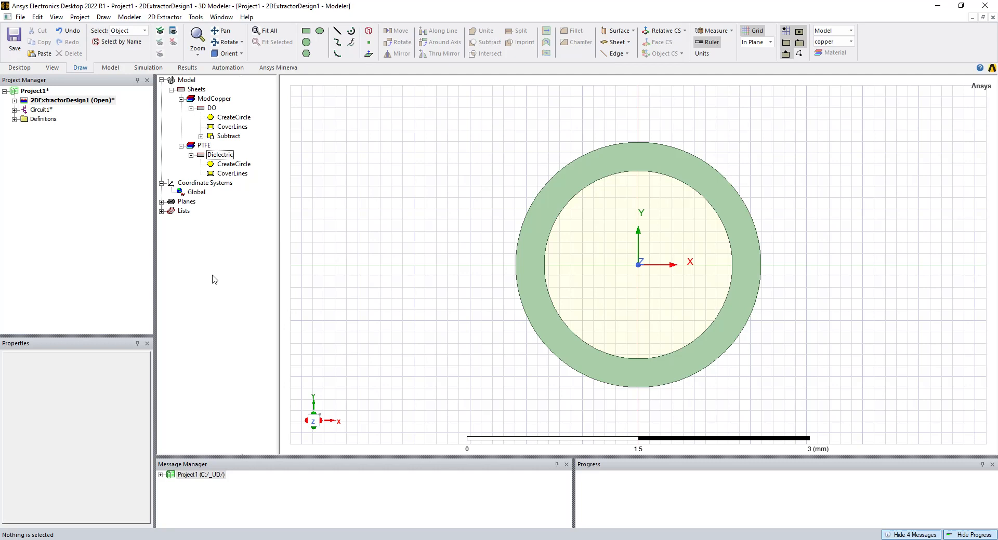
Change the transparency of the Dielectric circle to 0.5.
left_click(221, 155)
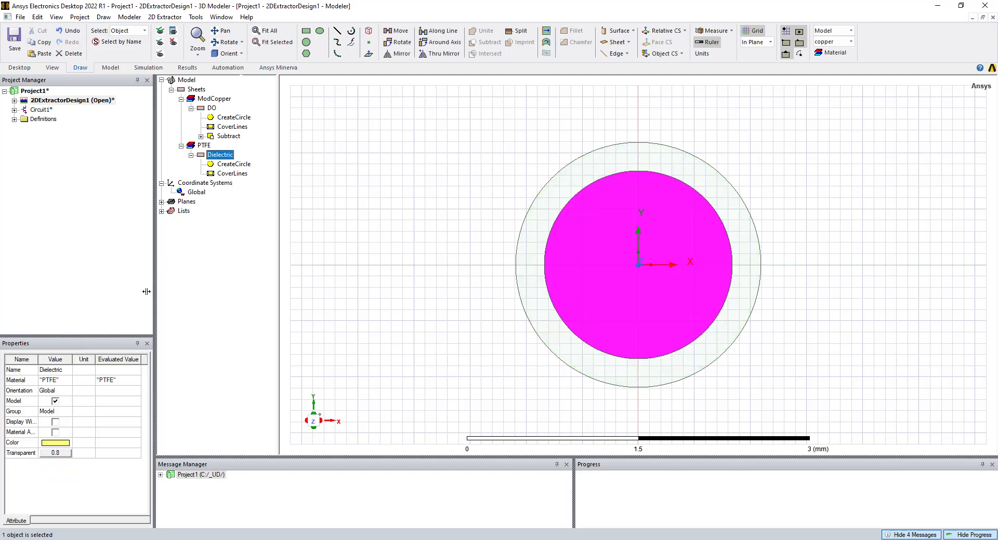
left_click(60, 453)
left_click(554, 265)
key("BackSpace")
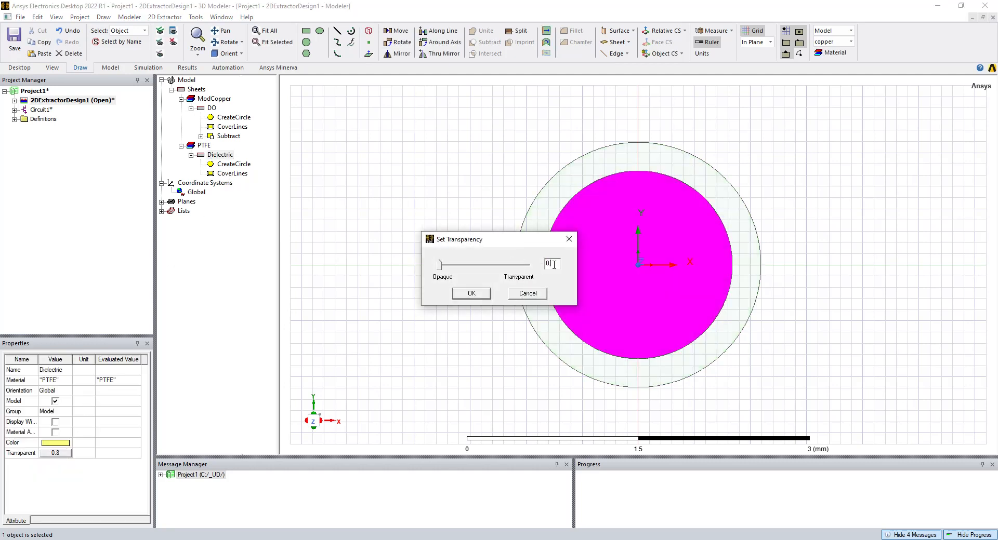
type("5")
key("Return")
left_click(490, 324)
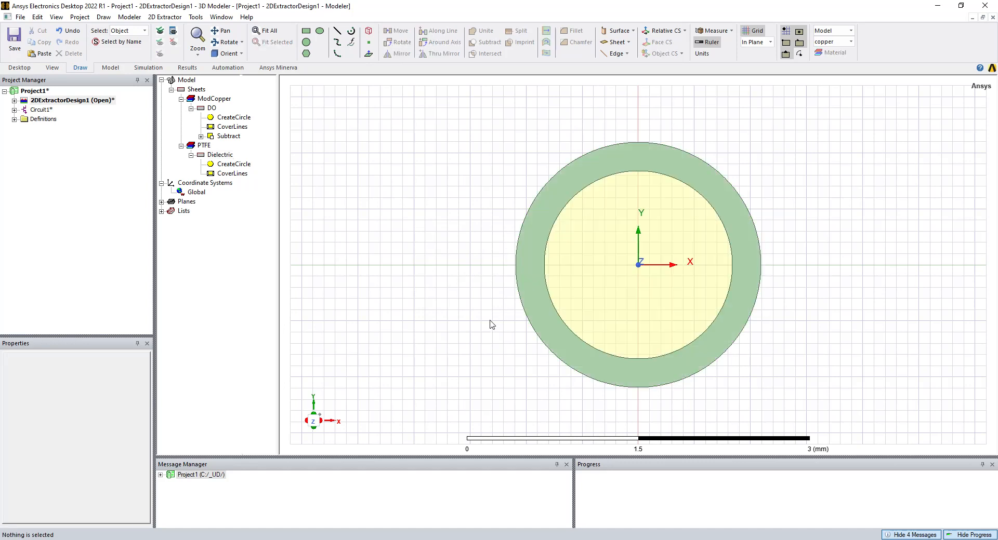
Draw a circle centered on the origin inside the Dielectric circle, with a radius of about 0.32 mm.
left_click(222, 320)
left_click(306, 43)
left_click(639, 270)
left_click(651, 300)
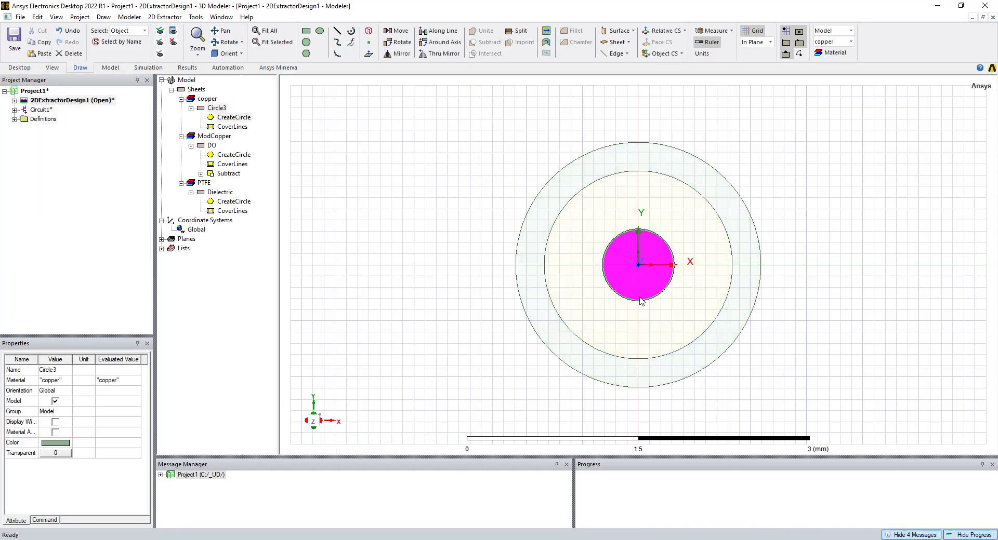
left_click(260, 295)
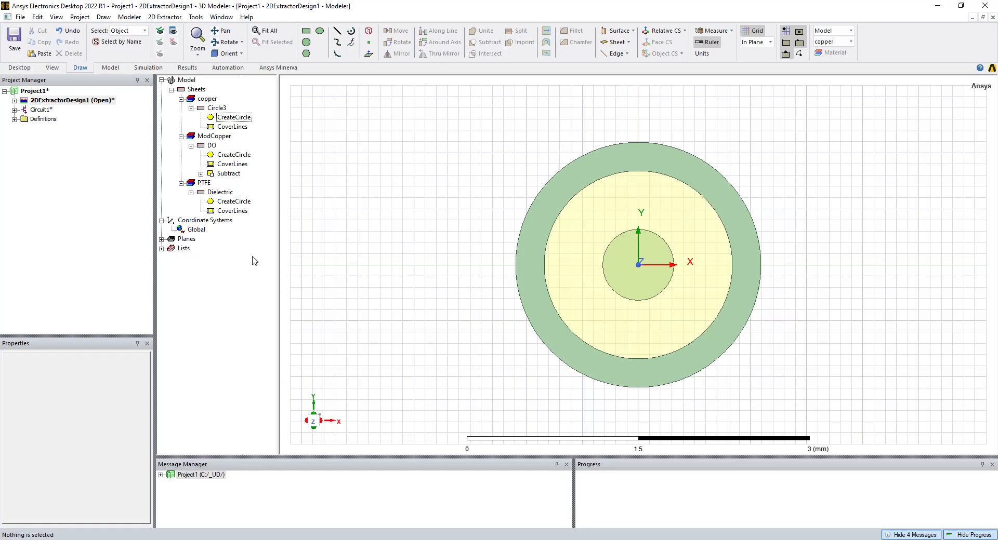
Rename the new inner circle to DI and assign the ModCopper material to it.
left_click(216, 110)
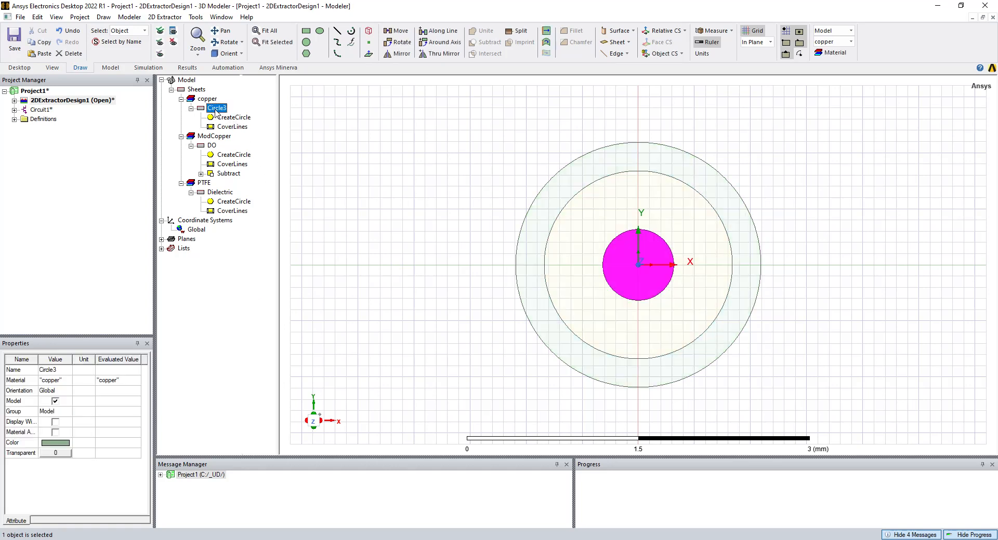
left_click(59, 369)
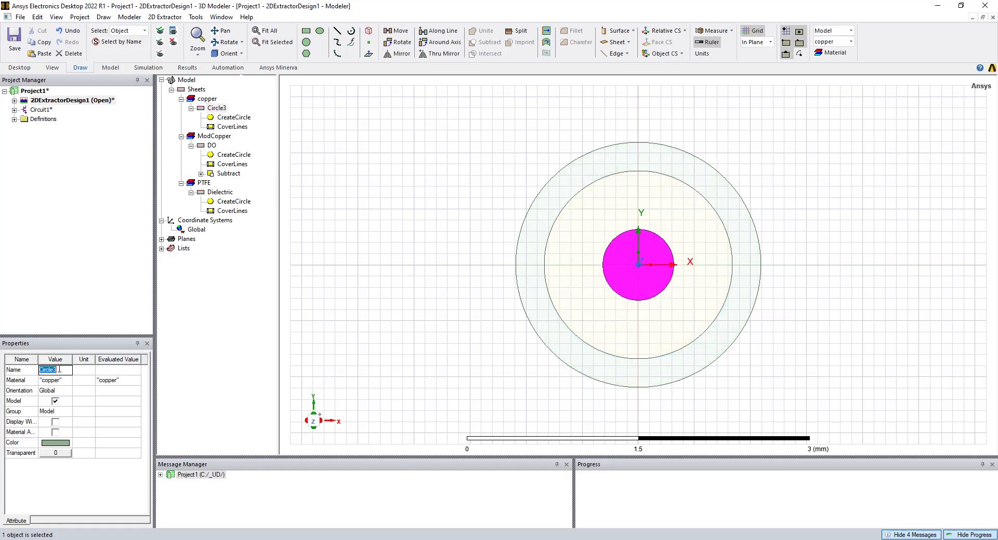
type("DI")
key("Return")
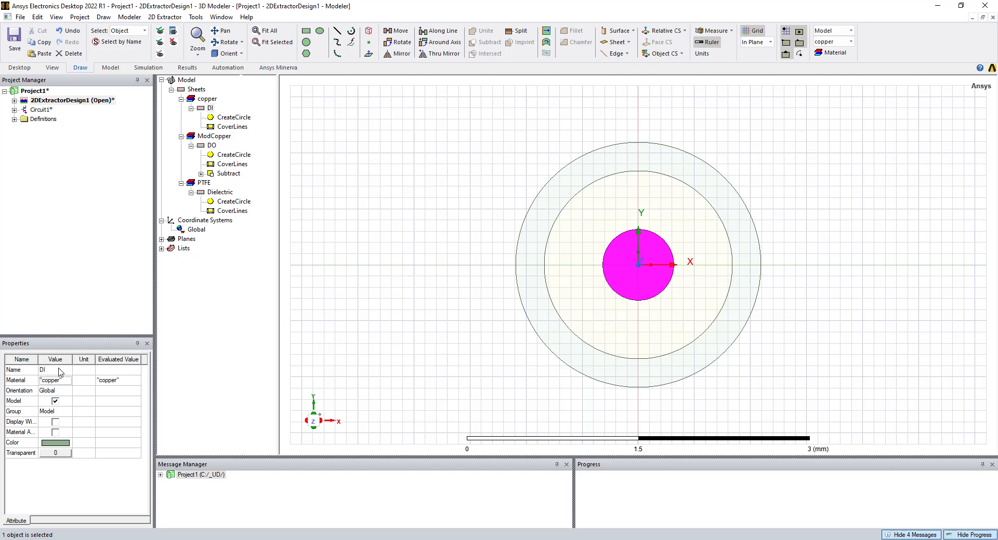
left_click(65, 384)
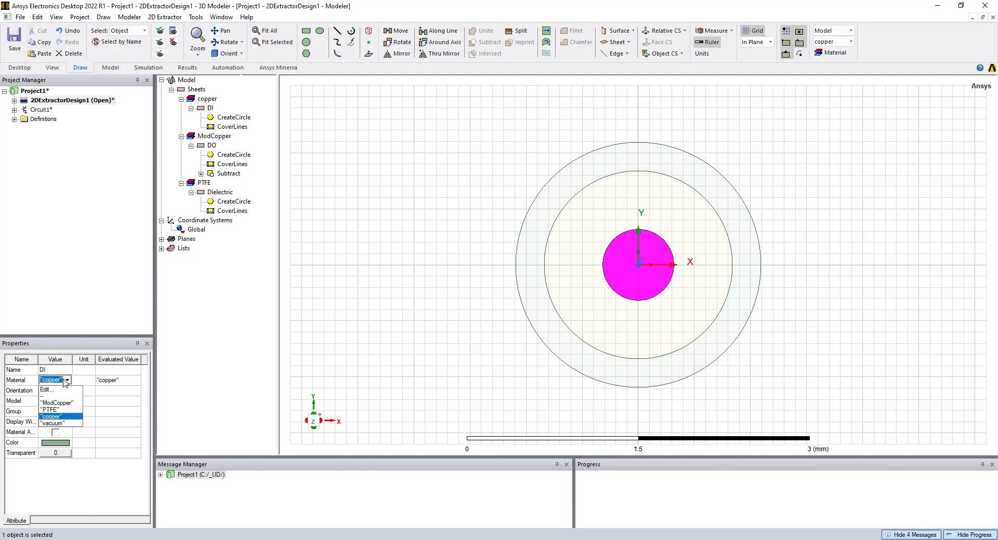
left_click(59, 406)
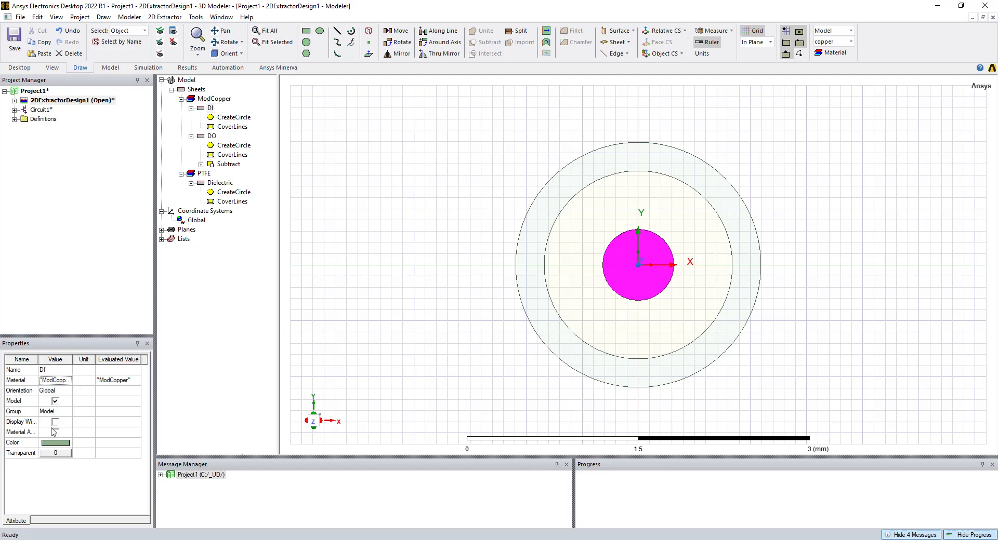
Change the display color of the DI circle to orange with RGB 255, 128, 64.
left_click(55, 445)
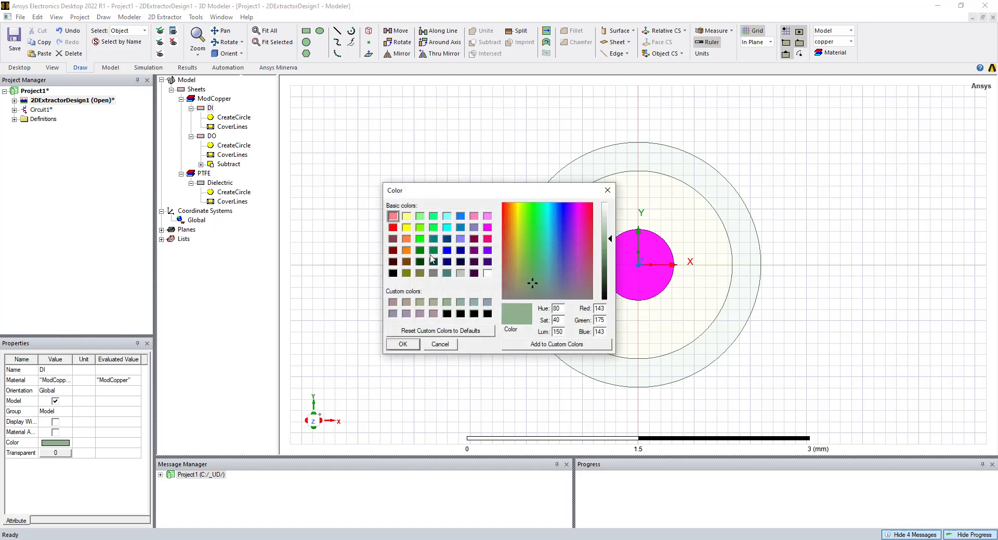
left_click(407, 239)
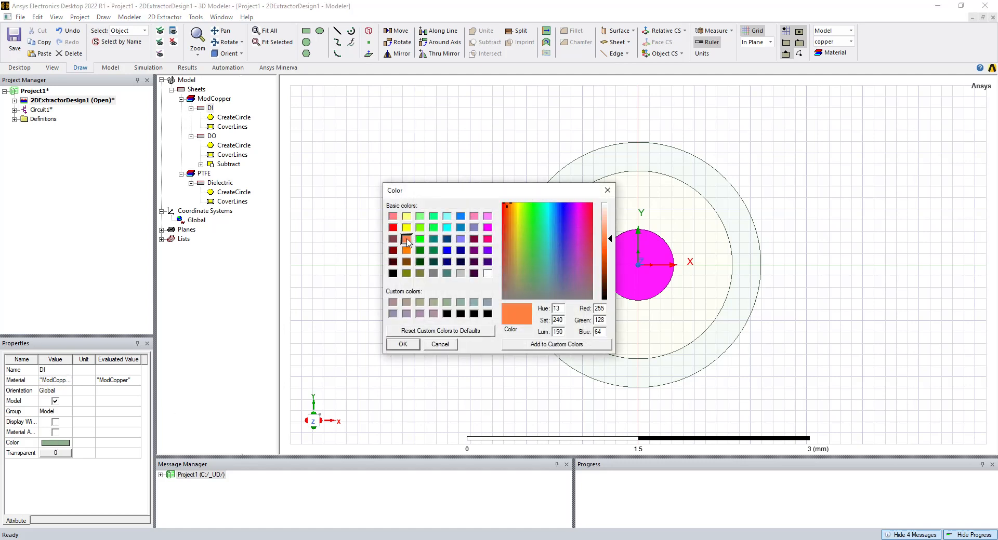
left_click(404, 344)
left_click(263, 338)
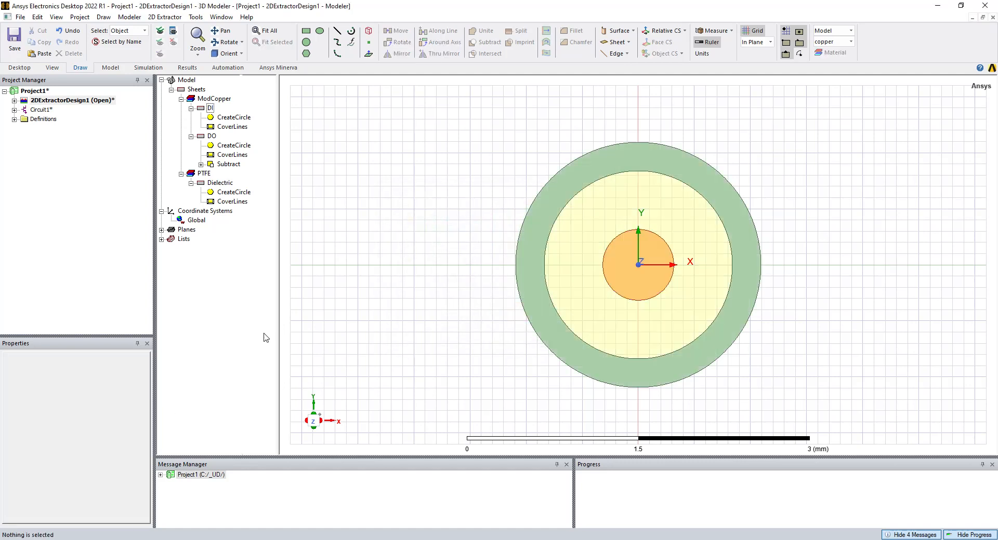
Change the display color of the DO outer ring to a bright orange from the basic colors.
left_click(594, 165)
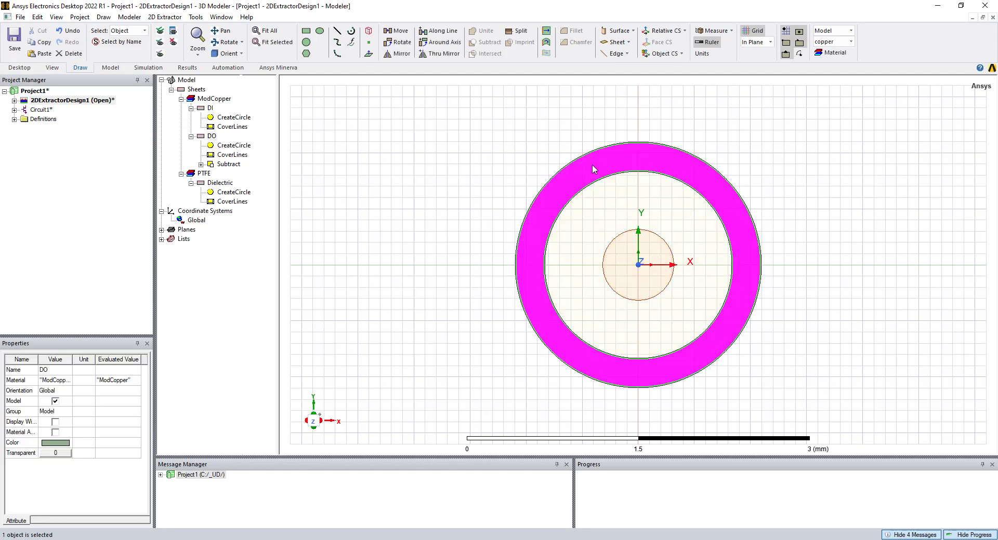
left_click(57, 445)
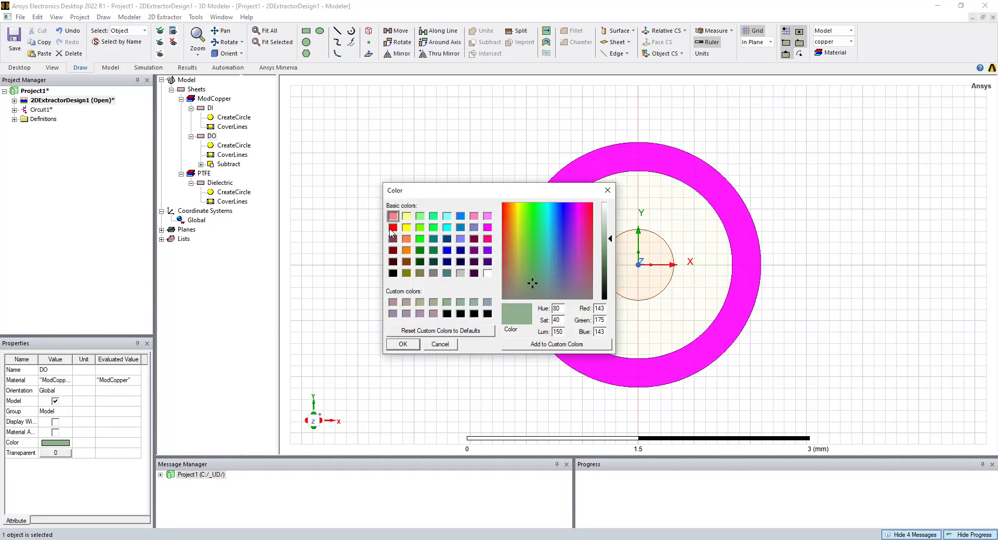
left_click(406, 251)
left_click(403, 347)
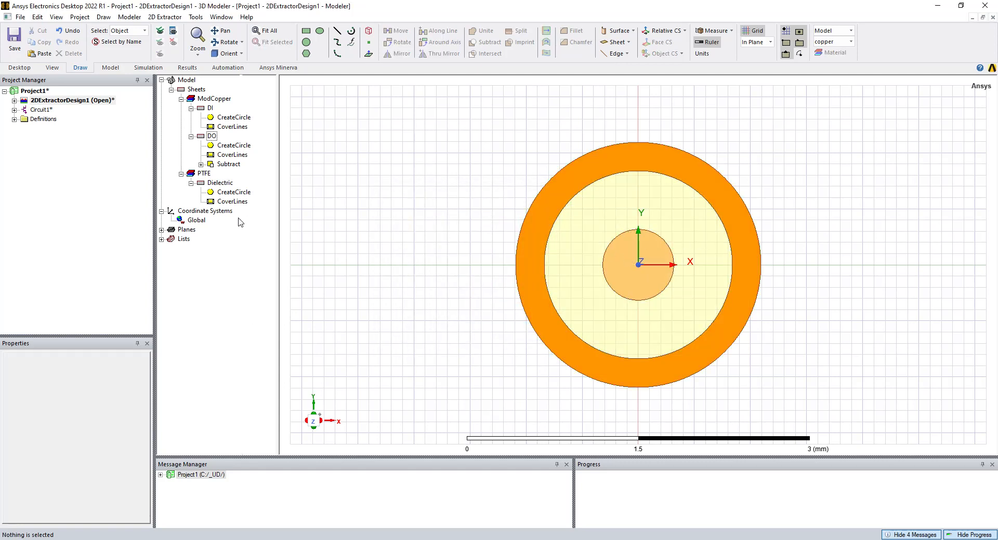
Examine the creation parameters of the DI circle and the variables defined for 2DExtractorDesign1.
left_click(210, 108)
double_click(227, 118)
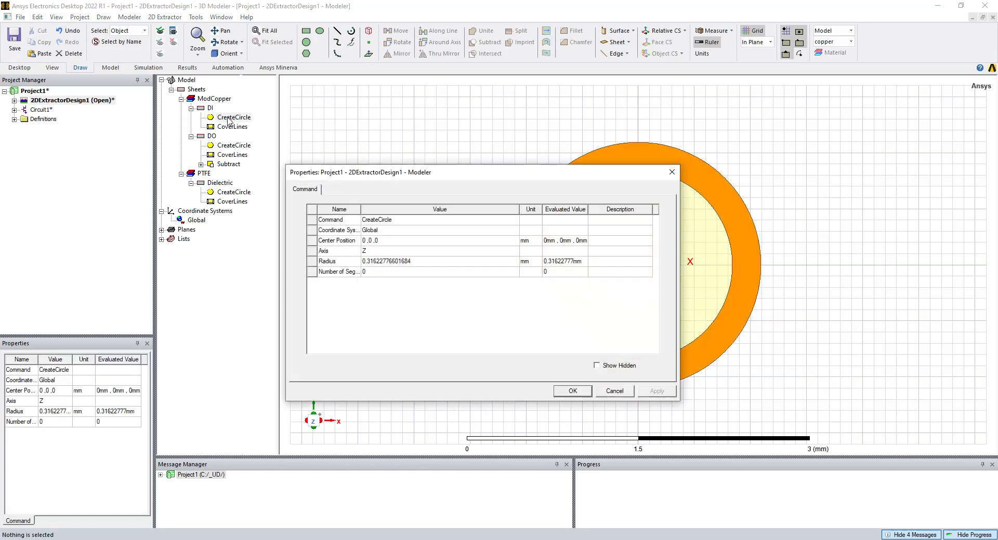
left_click(671, 172)
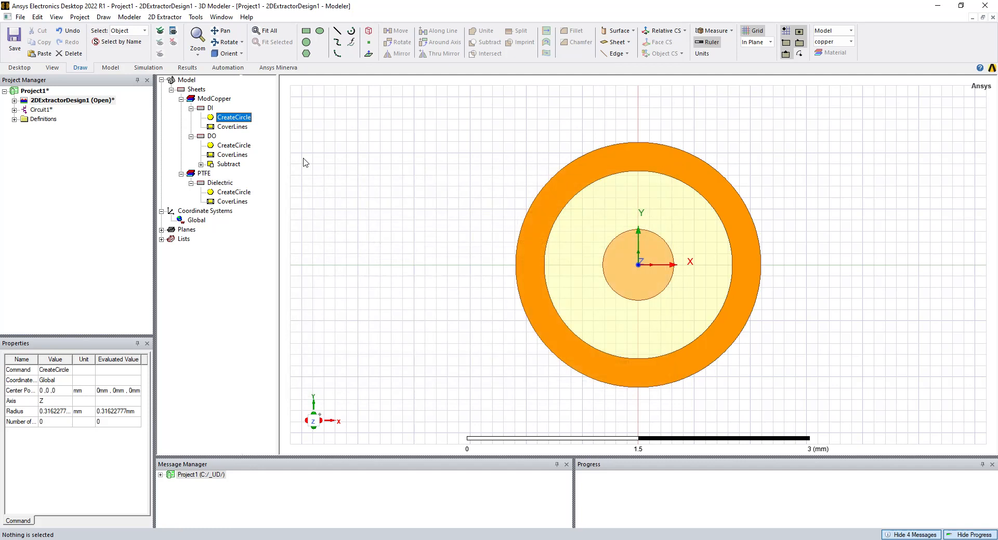
left_click(230, 119)
left_click(193, 361)
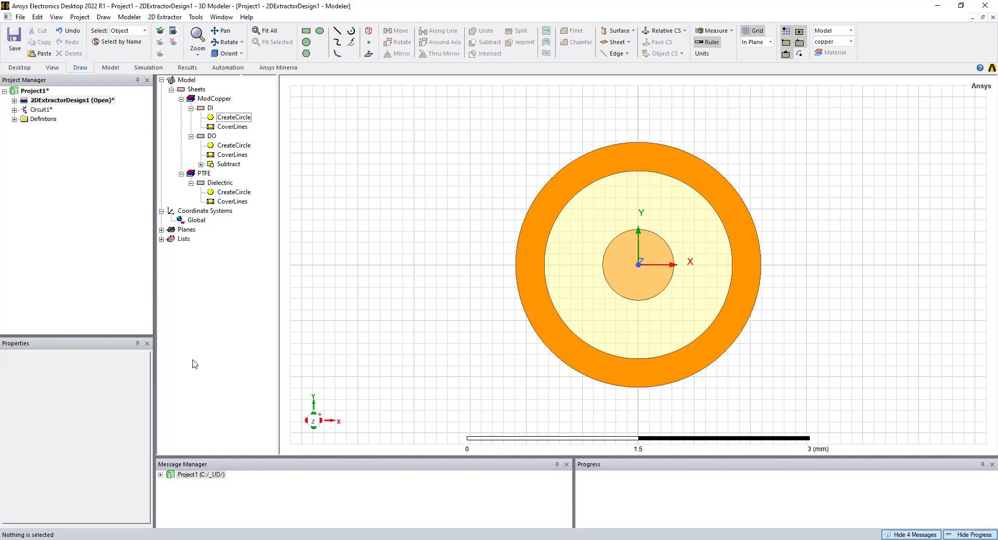
double_click(231, 118)
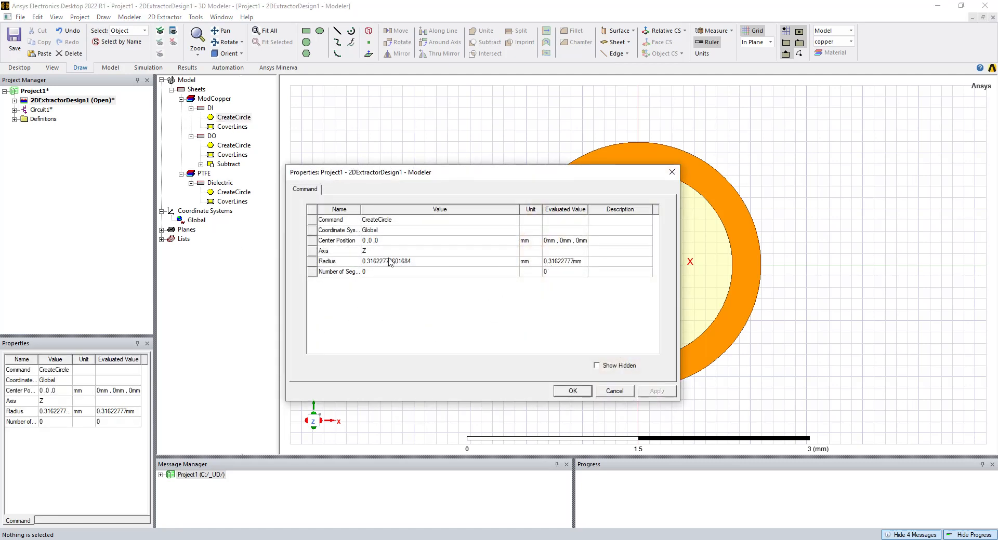
left_click(613, 392)
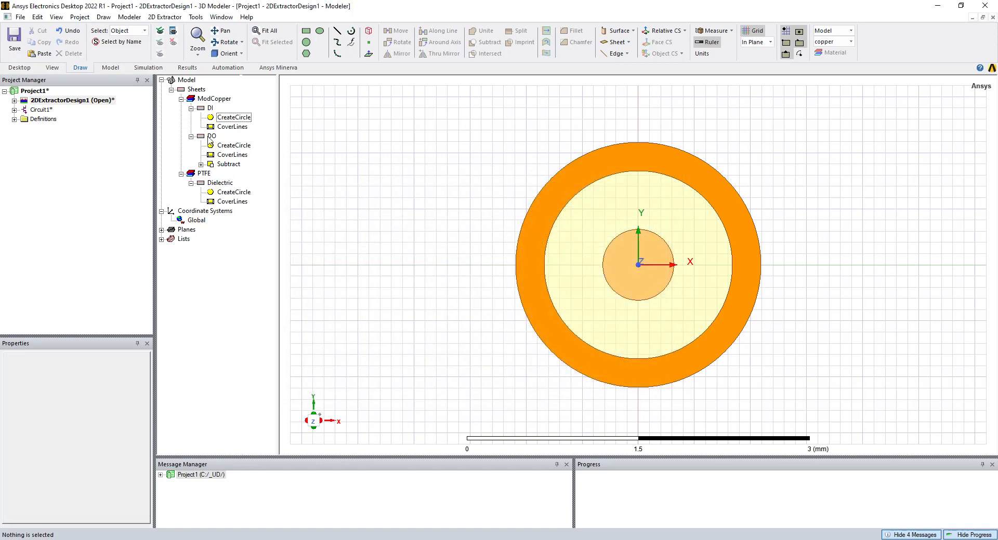
left_click(15, 101)
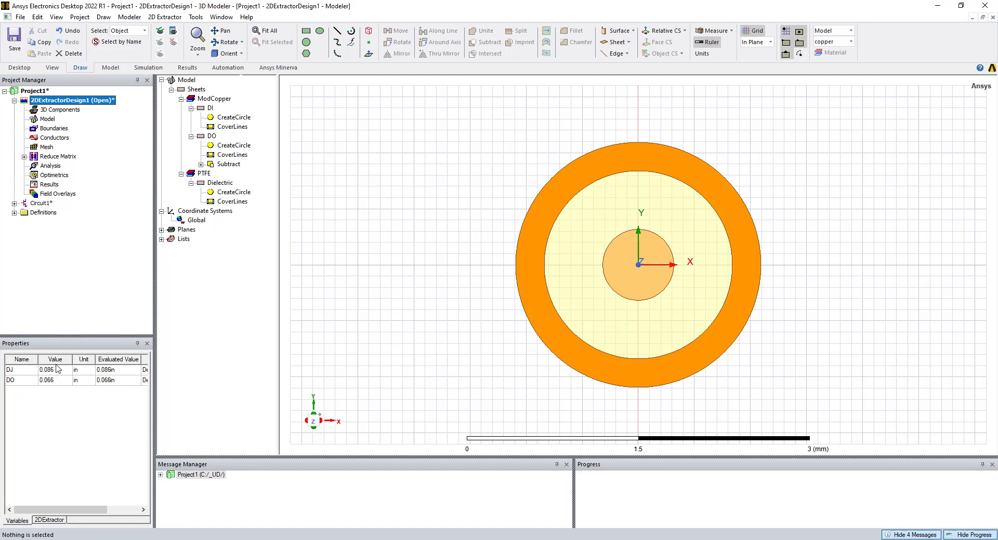
left_click(26, 394)
left_click(168, 335)
Set the radius of the DI circle to DI/2, defining the length variable DI as 0.0201 in.
double_click(231, 118)
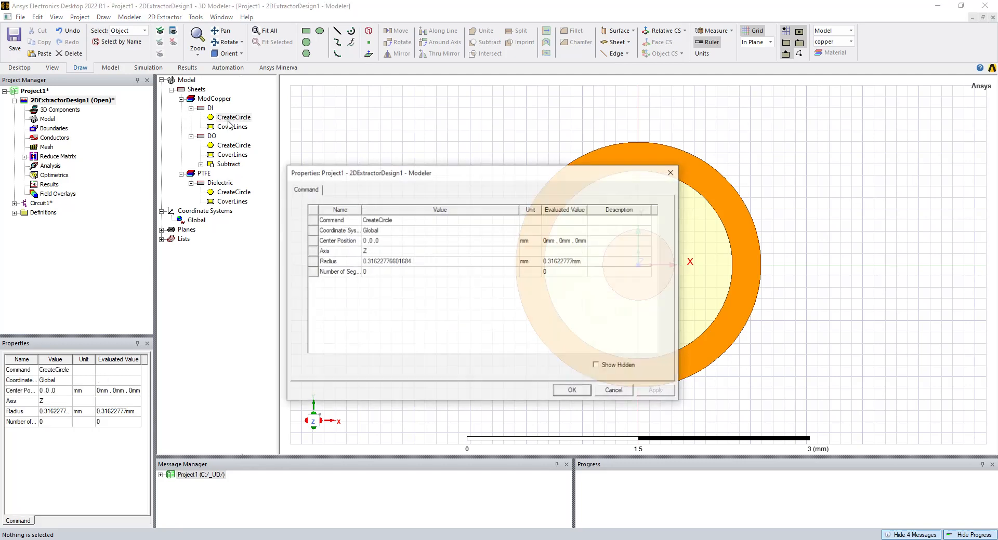
left_click(382, 263)
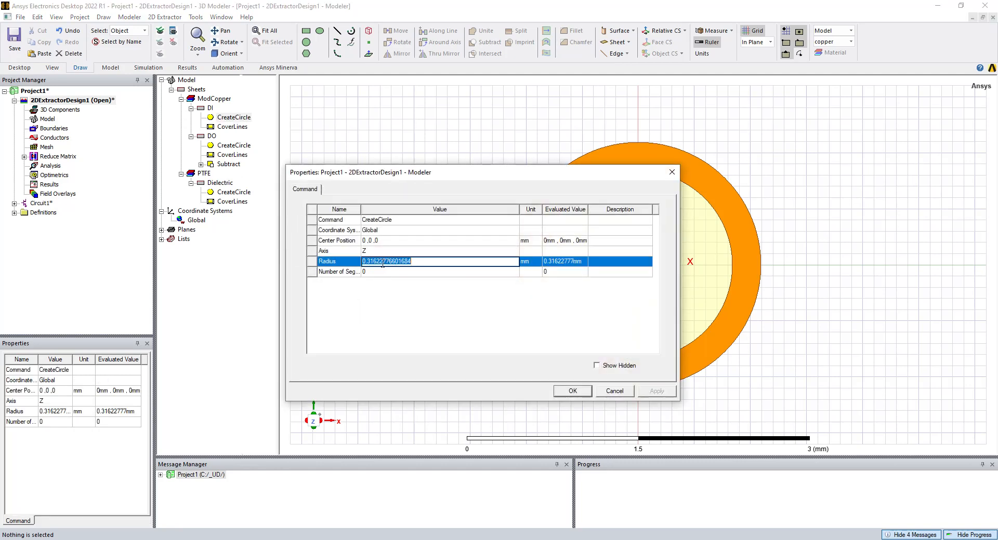
type("DI/2")
key("Return")
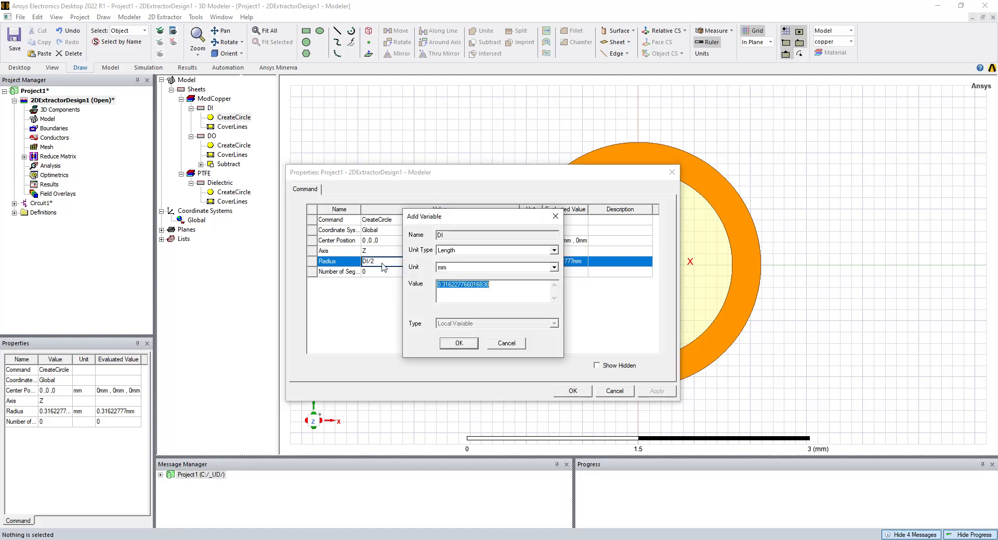
type(".020")
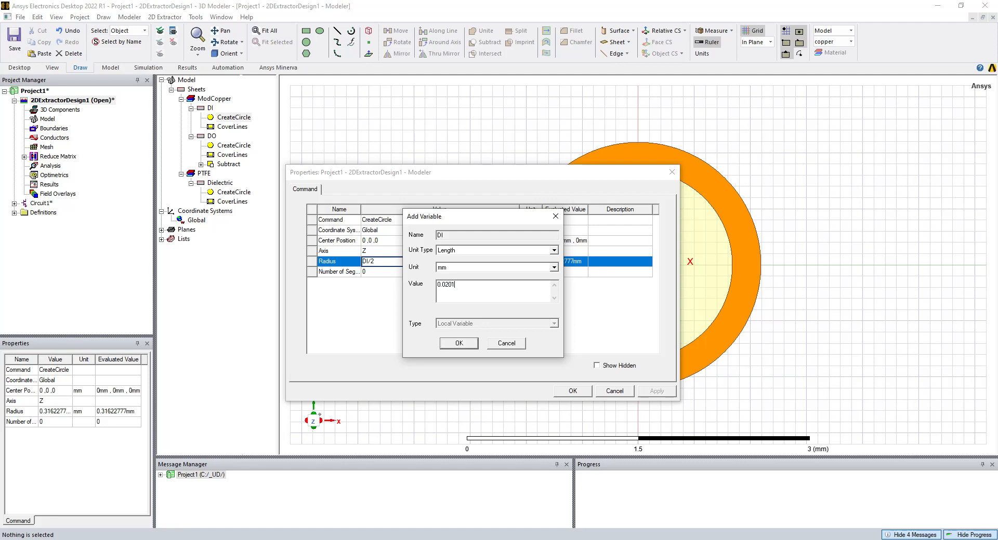
type("1")
key("Return")
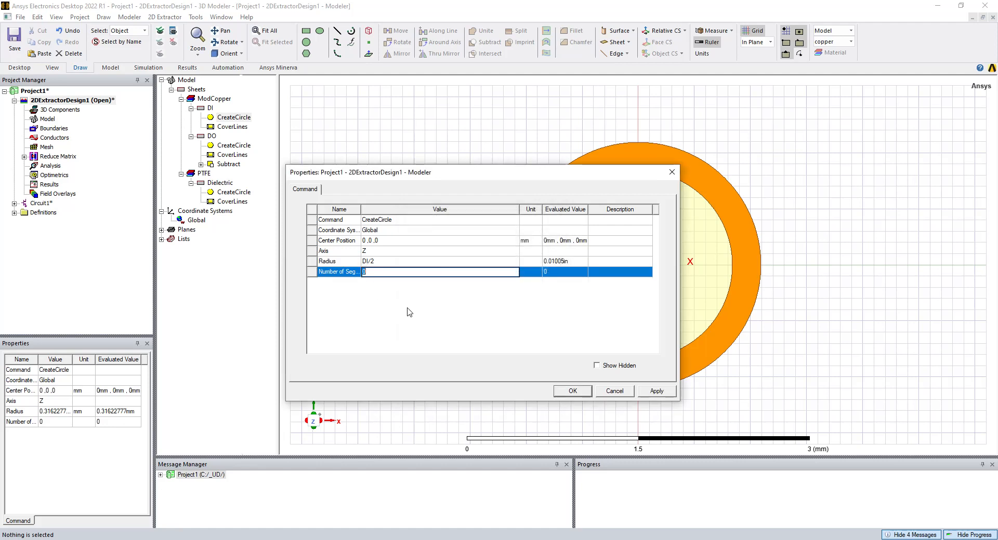
left_click(655, 397)
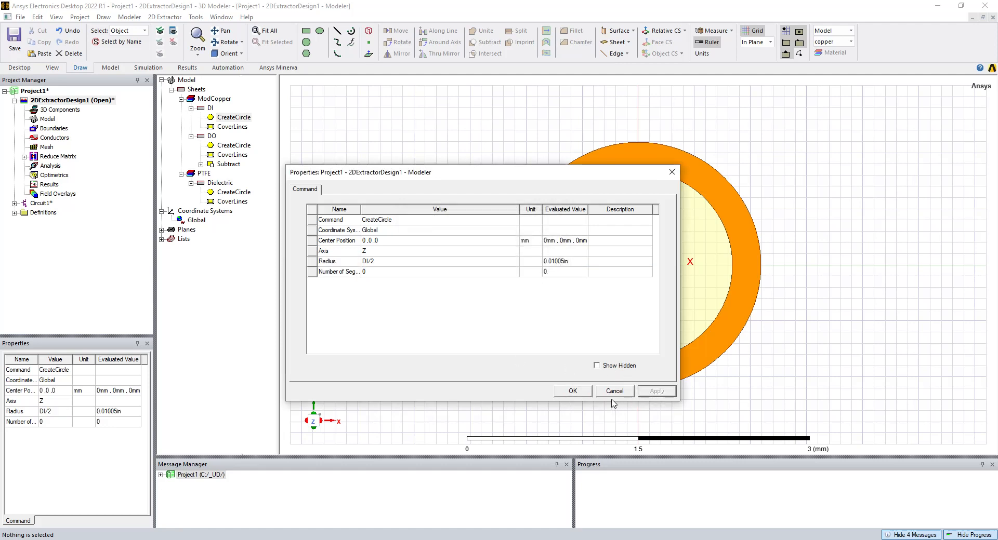
left_click(571, 390)
left_click(239, 307)
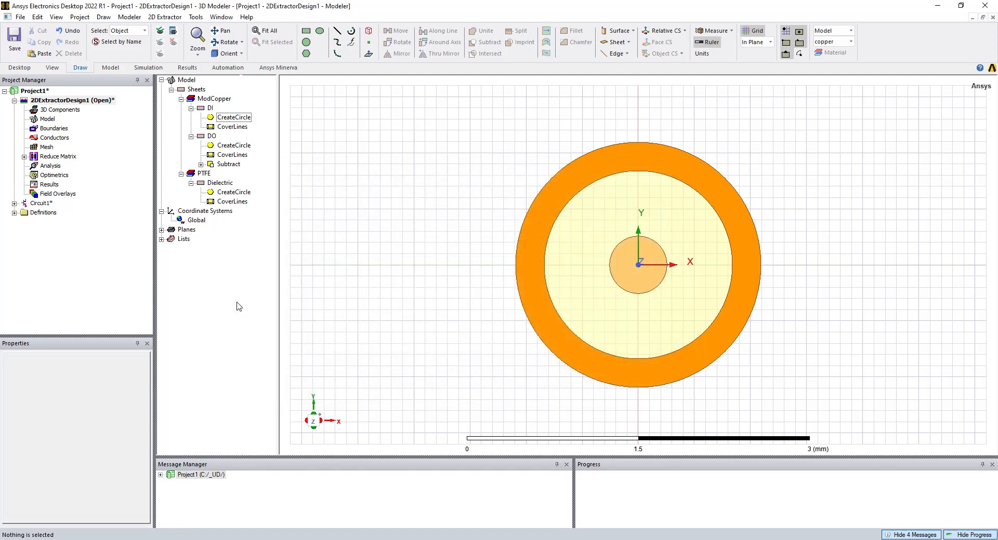
Review the design variables, then check the DI, DO and Dielectric objects and their material groups.
left_click(80, 100)
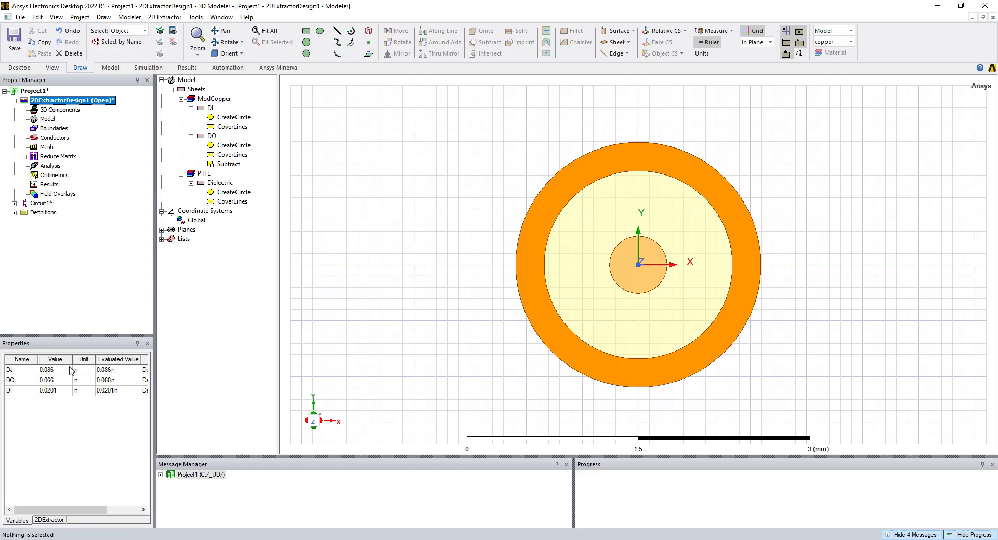
left_click(208, 341)
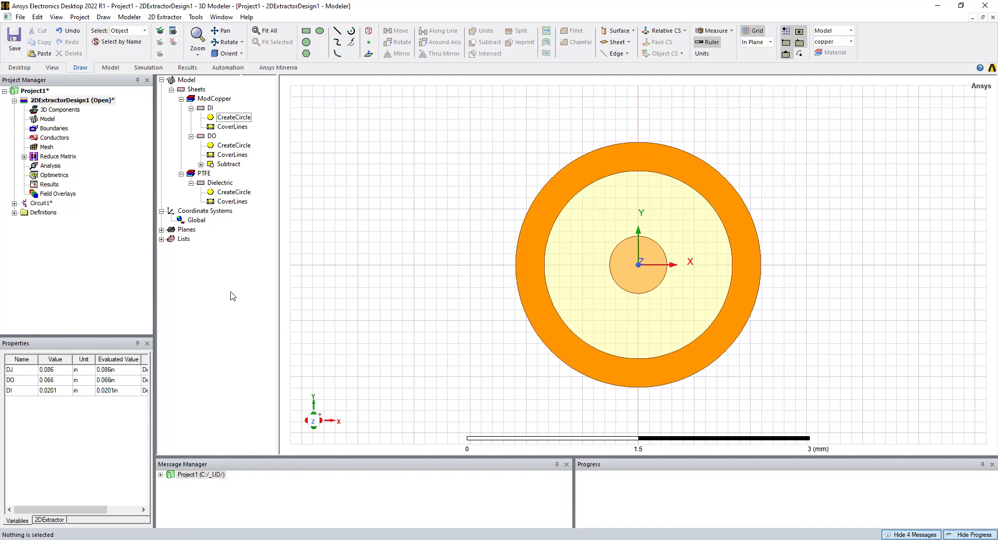
left_click(210, 108)
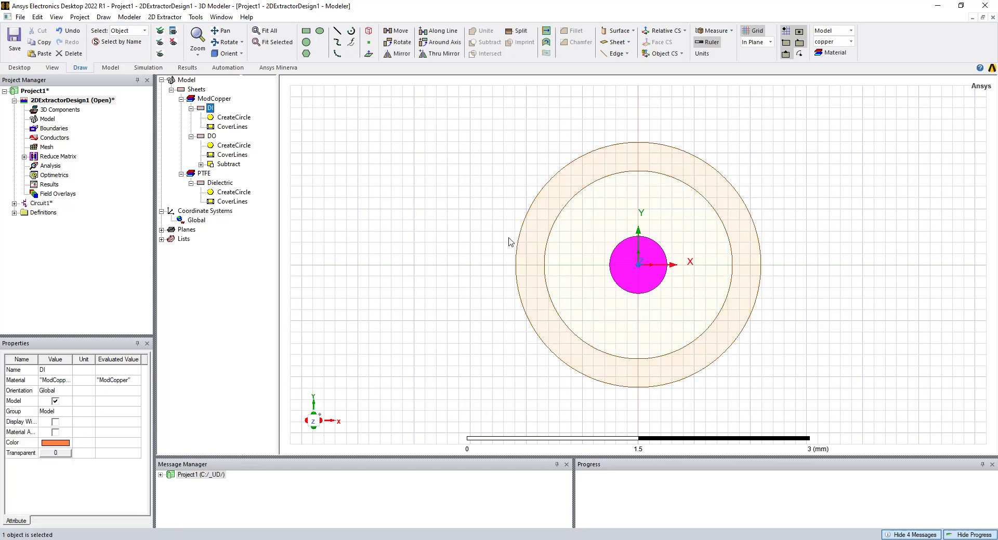
left_click(211, 136)
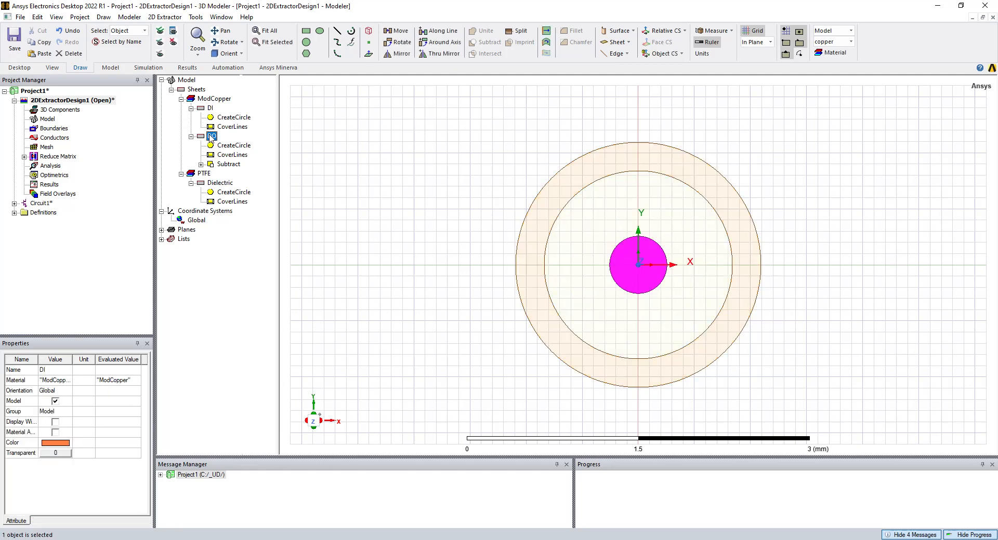
left_click(211, 175)
left_click(220, 184)
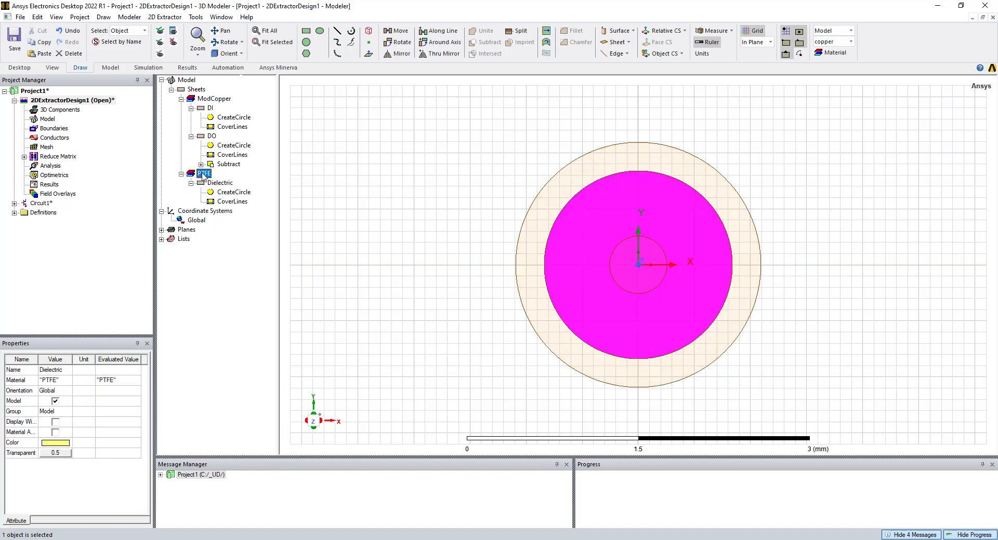
left_click(203, 174)
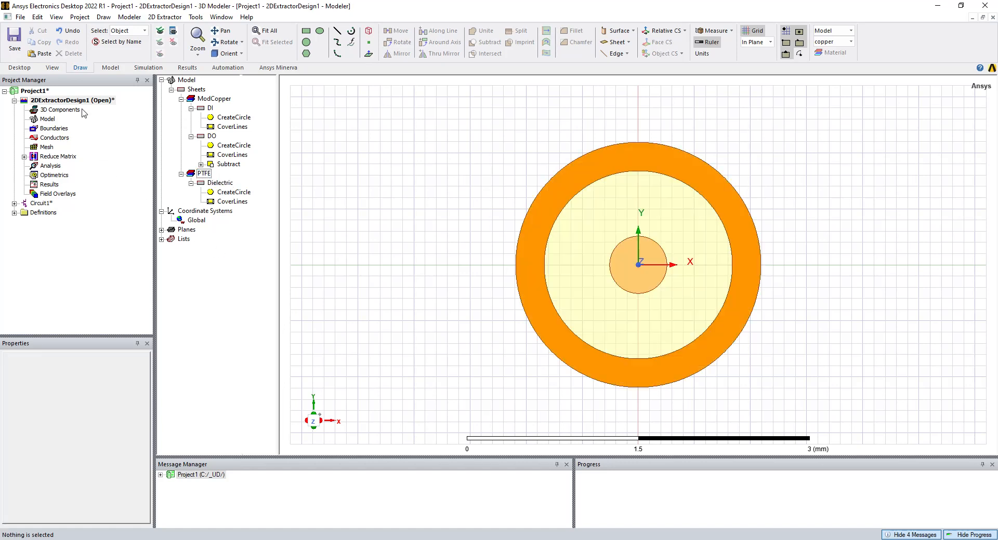
Automatically assign all conducting objects as signal lines and list the resulting conductor assignments.
left_click(56, 129)
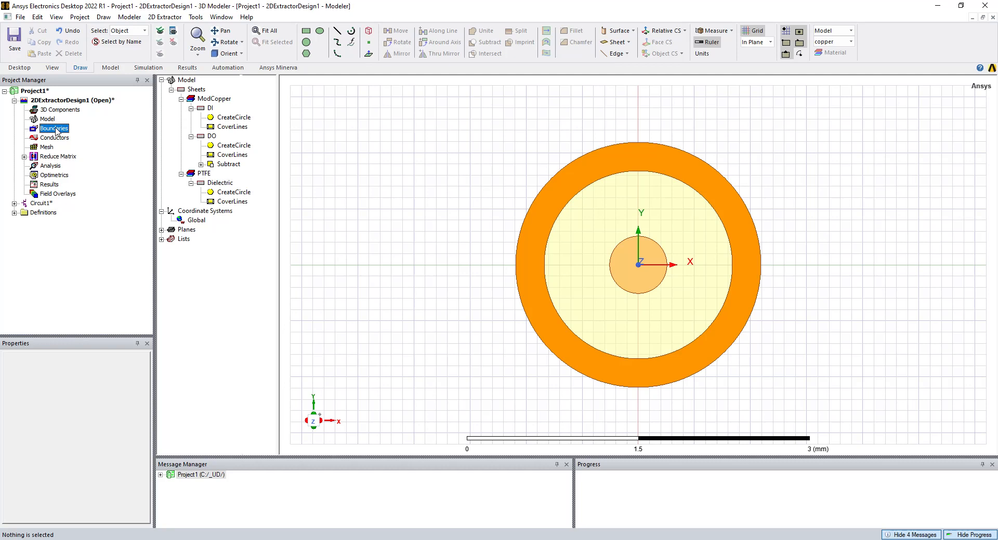
left_click(56, 138)
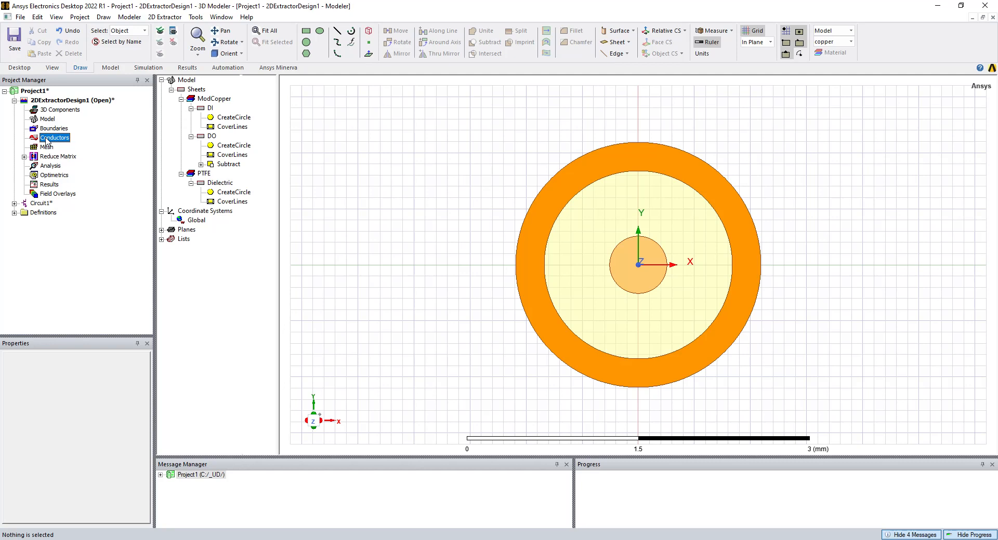
left_click(190, 260)
left_click(50, 139)
right_click(51, 140)
left_click(91, 145)
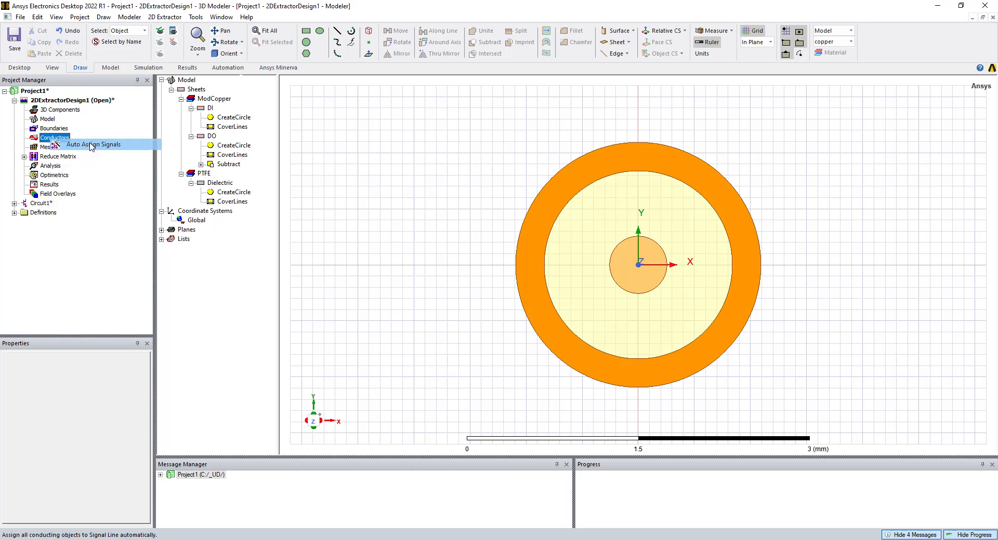
left_click(24, 138)
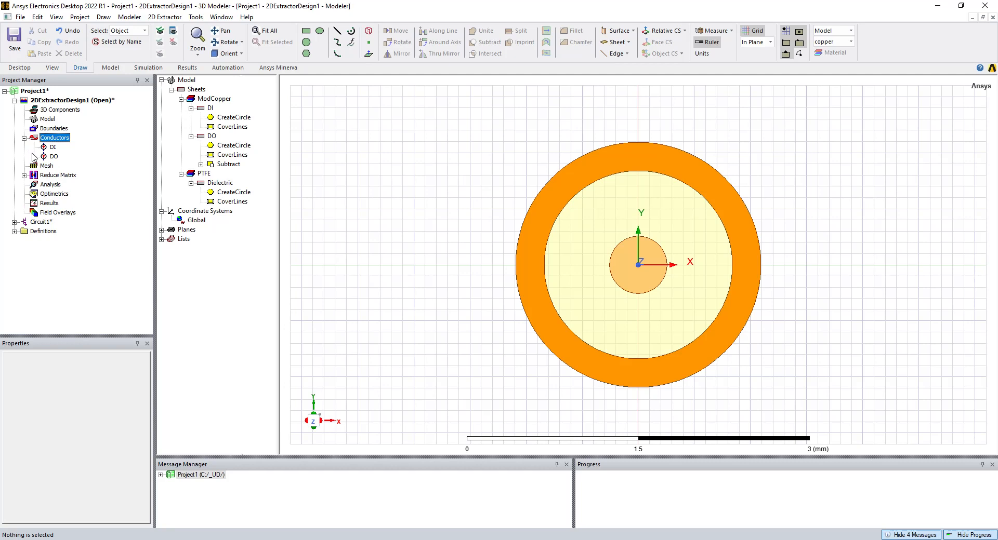
Check which geometry and conductor type the DI and DO assignments have.
left_click(53, 148)
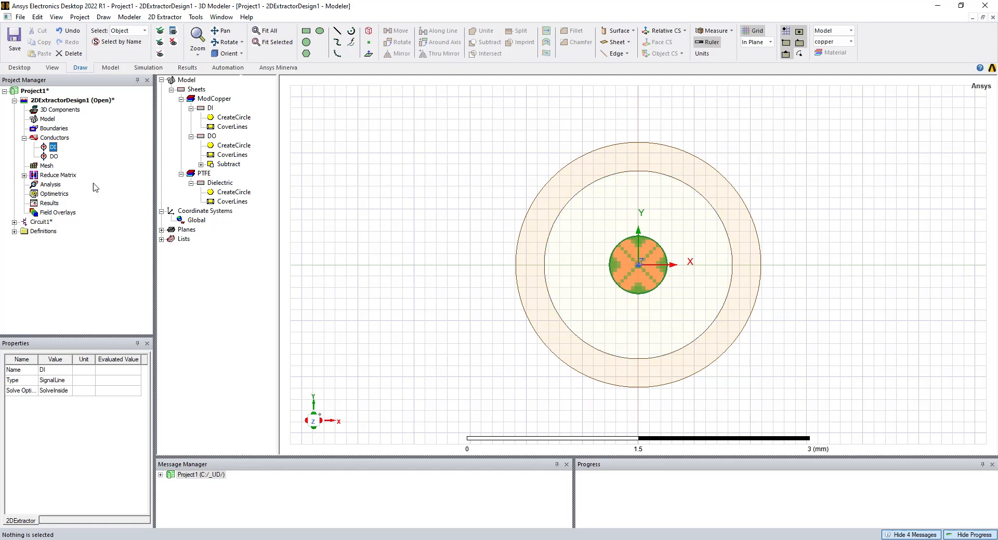
left_click(53, 156)
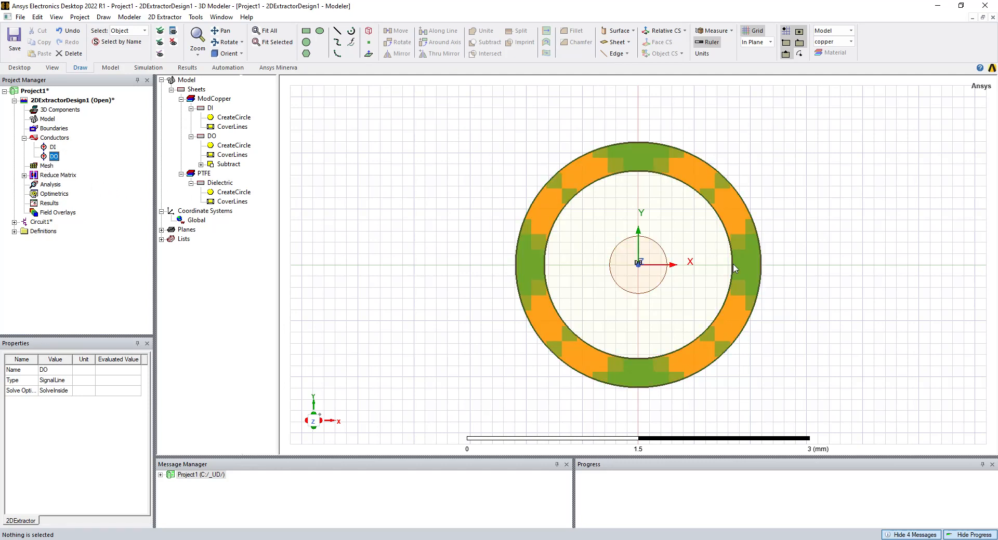
left_click(200, 285)
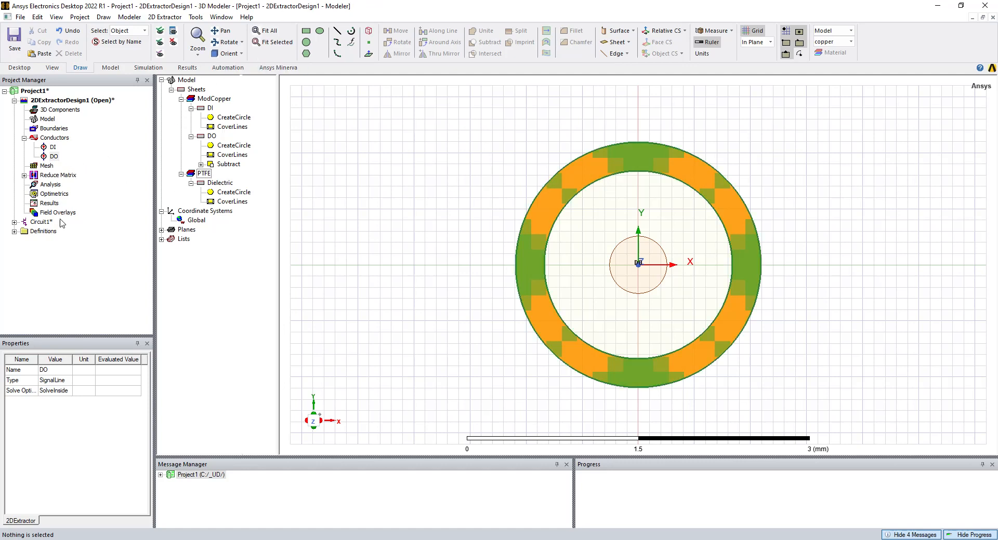
Toggle the DO conductor to reference ground, then check the DI conductor's assignment.
left_click(53, 157)
right_click(54, 158)
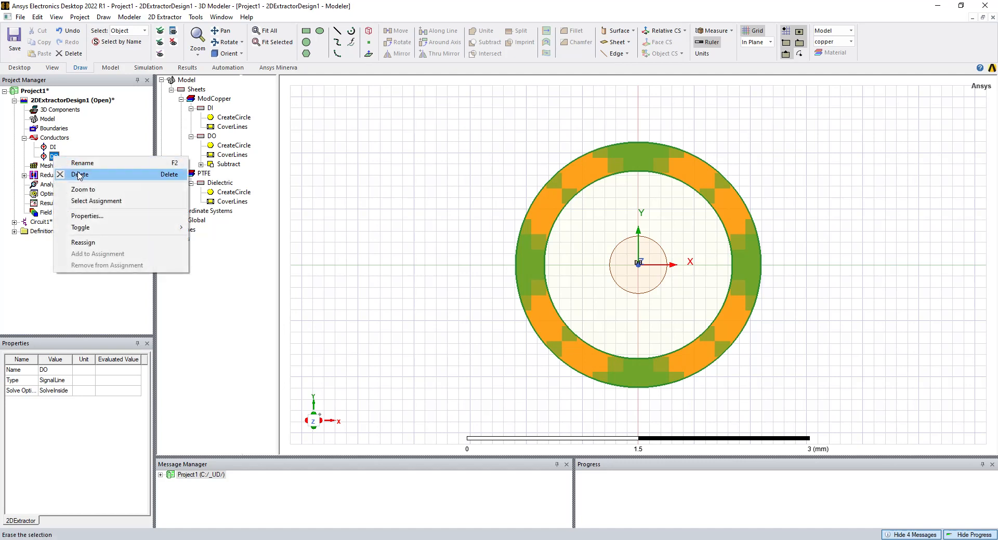
mouse_move(95, 233)
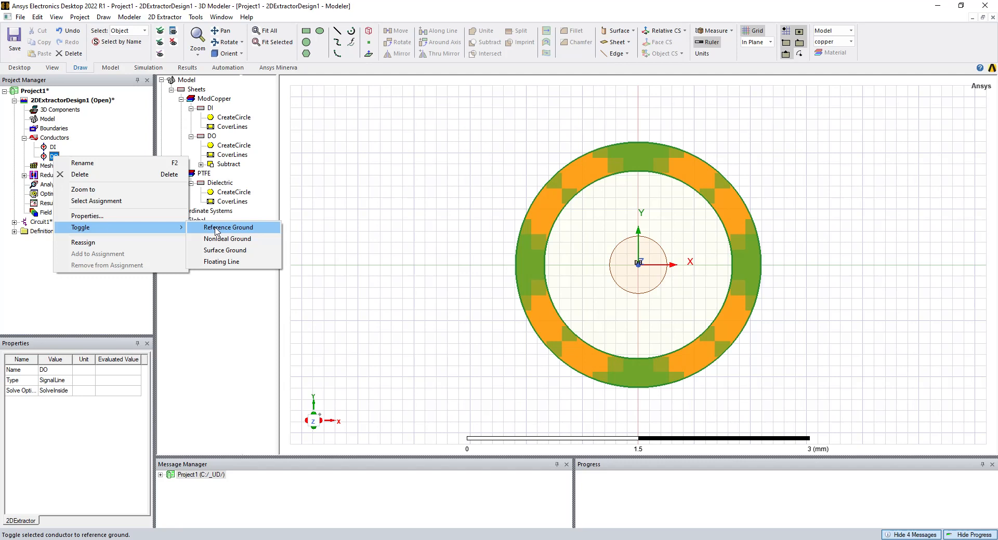
left_click(216, 231)
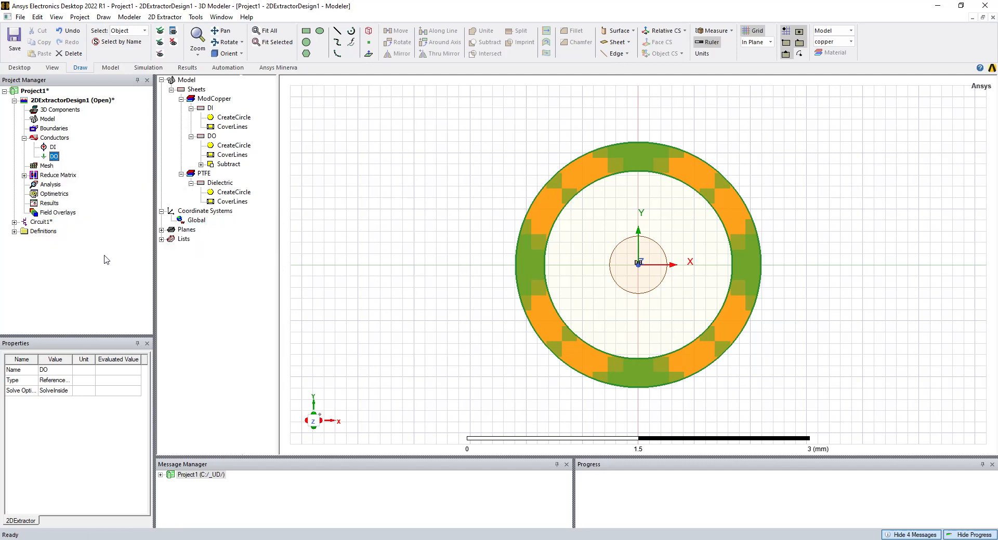
left_click(53, 148)
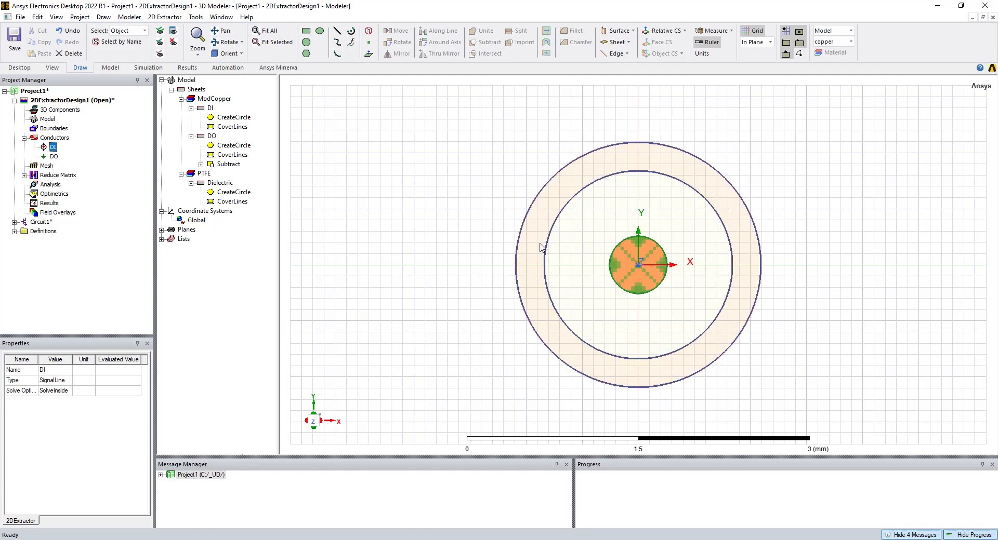
left_click(470, 251)
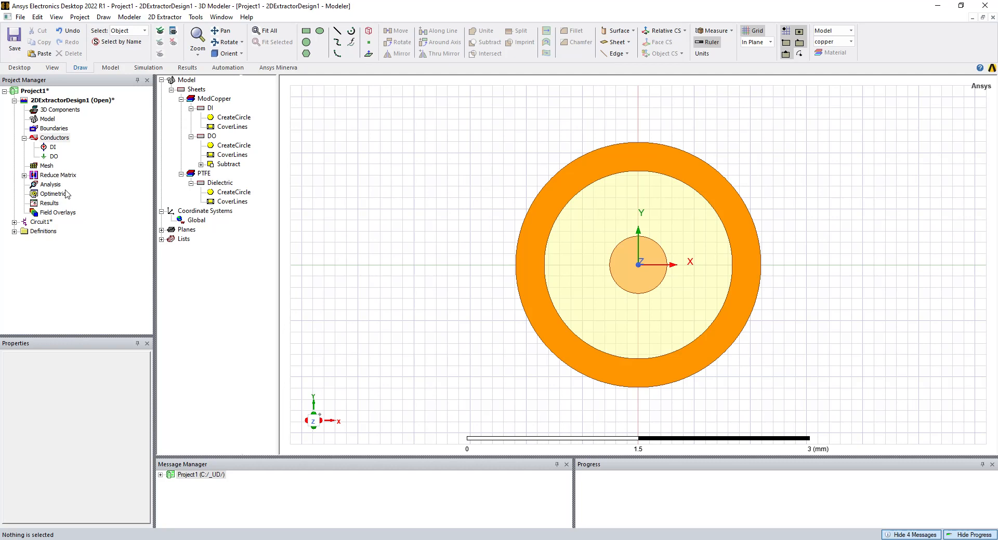
Add a solution setup at 20 GHz with 20 maximum passes and 0.1% error for both admittance and impedance.
left_click(24, 176)
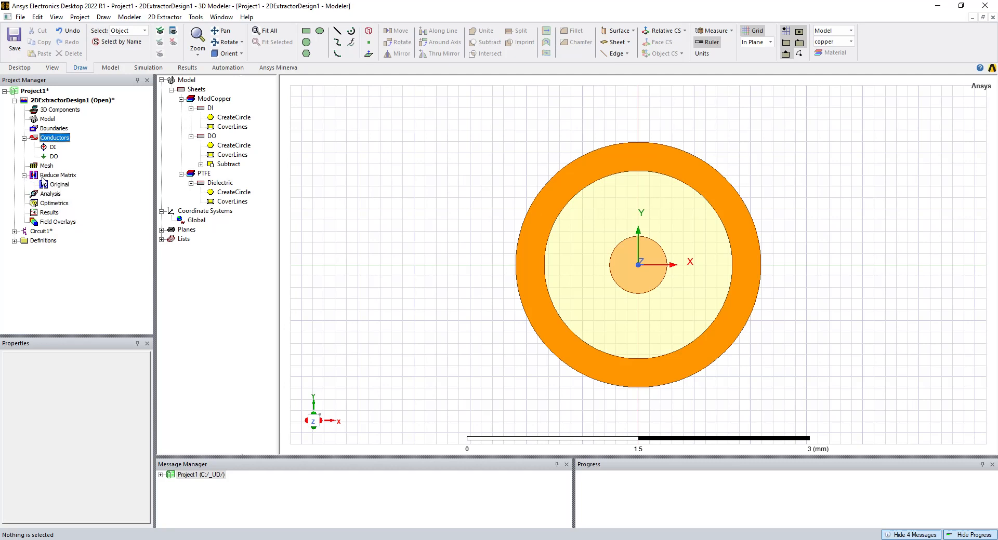
left_click(46, 195)
right_click(46, 197)
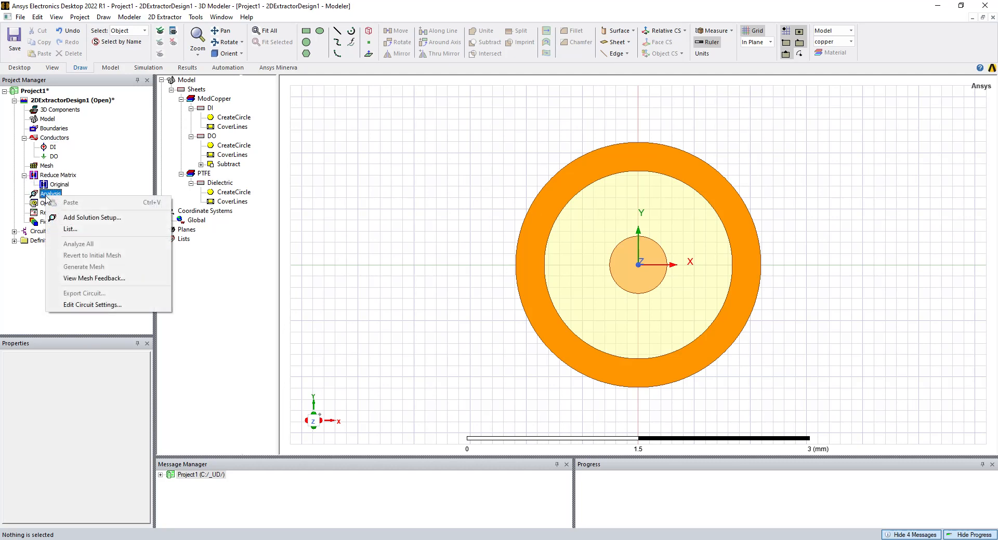
left_click(92, 218)
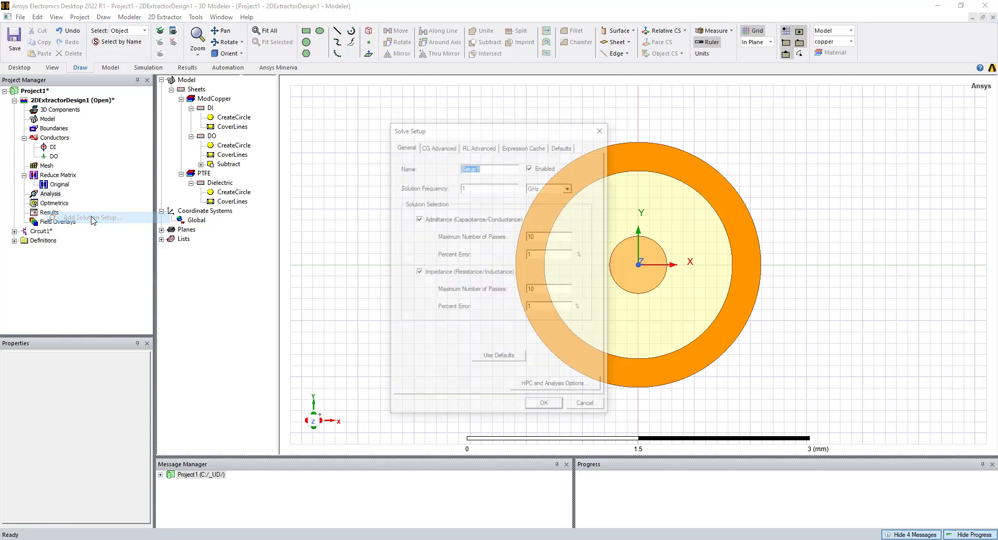
double_click(479, 187)
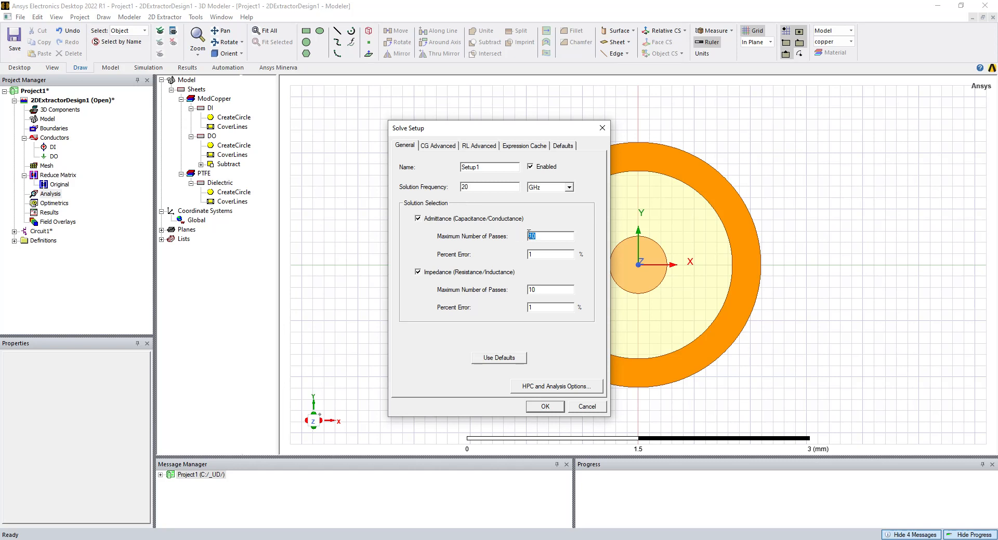
type("2")
type("2")
left_click(543, 220)
left_click(420, 220)
Set the Local HPC configuration to use 4 cores on localhost for the 2D Extractor design.
left_click(549, 389)
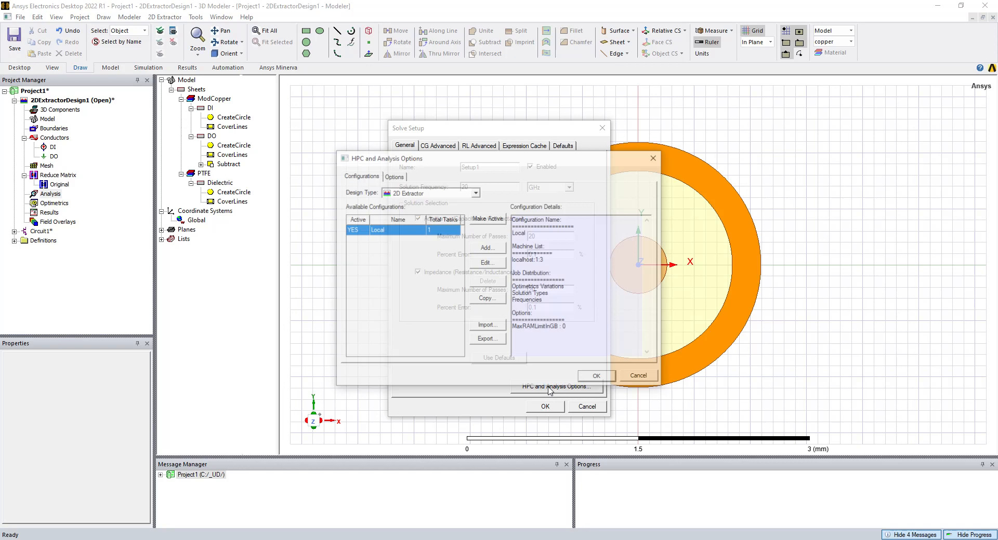
left_click(487, 263)
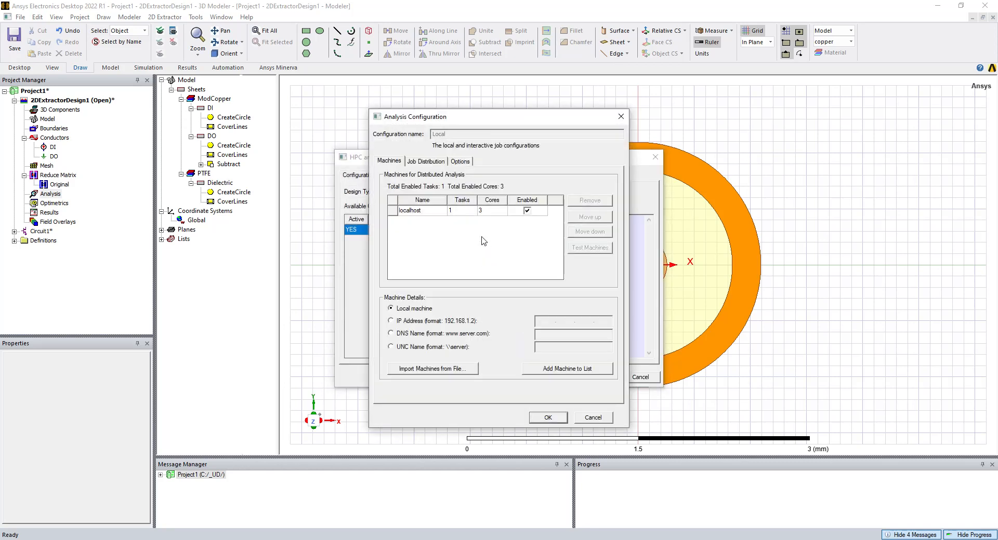
double_click(488, 211)
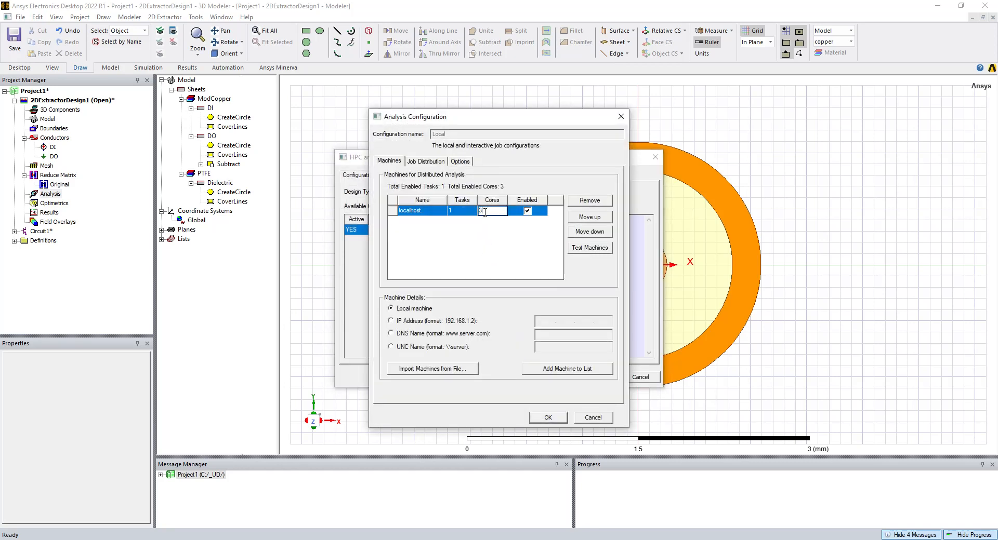
left_click(483, 237)
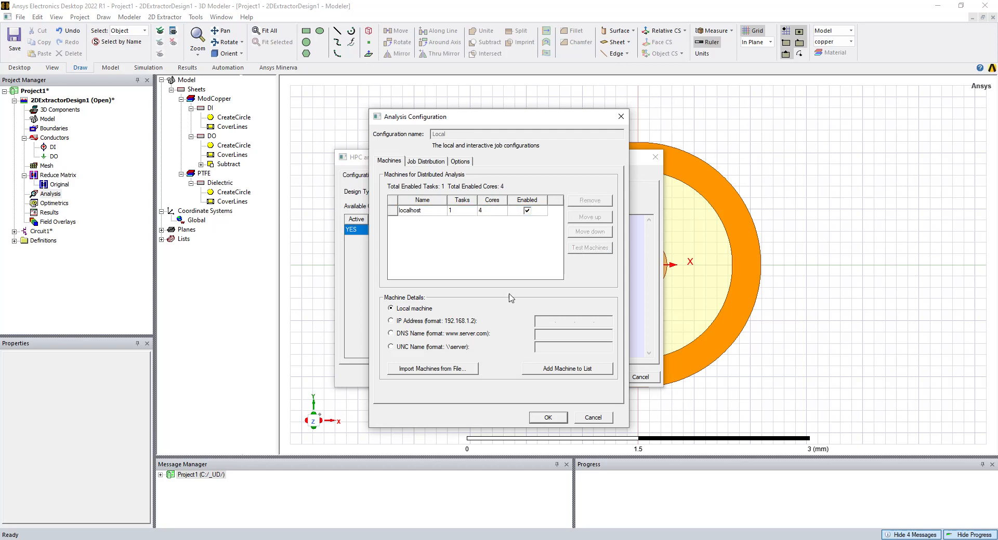
left_click(545, 419)
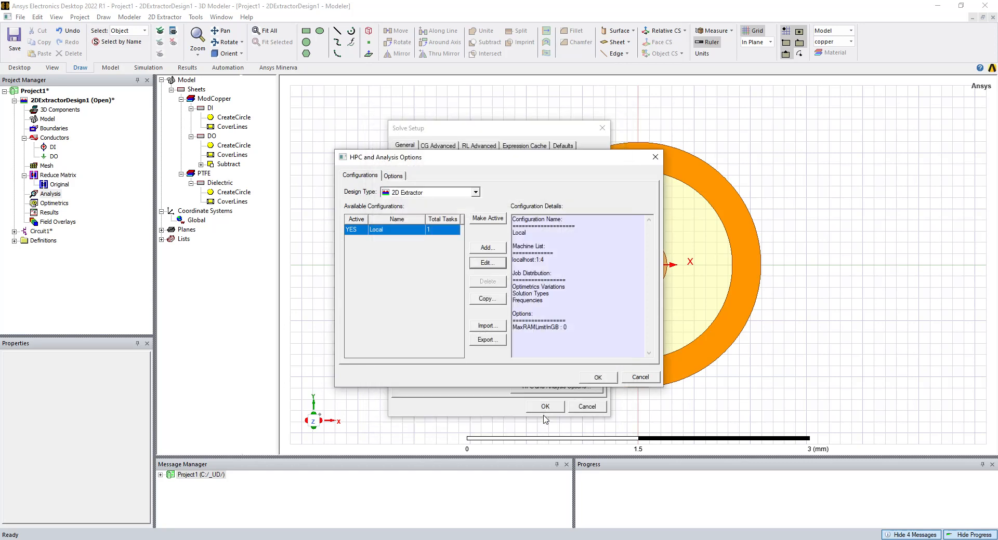
left_click(590, 380)
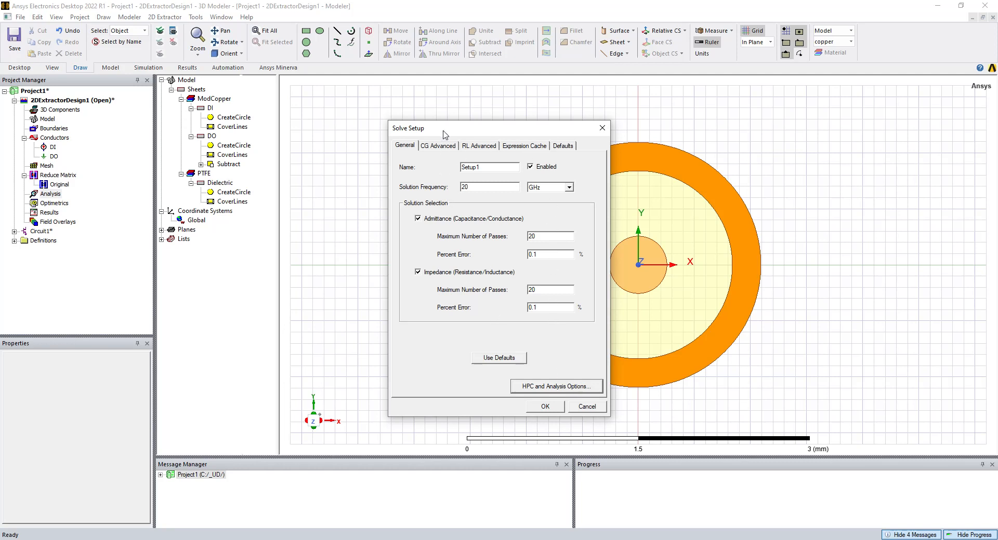
Review the CG, RL, expression cache and defaults settings of Setup1, then accept the solution setup.
left_click_drag(445, 130, 407, 132)
left_click(402, 148)
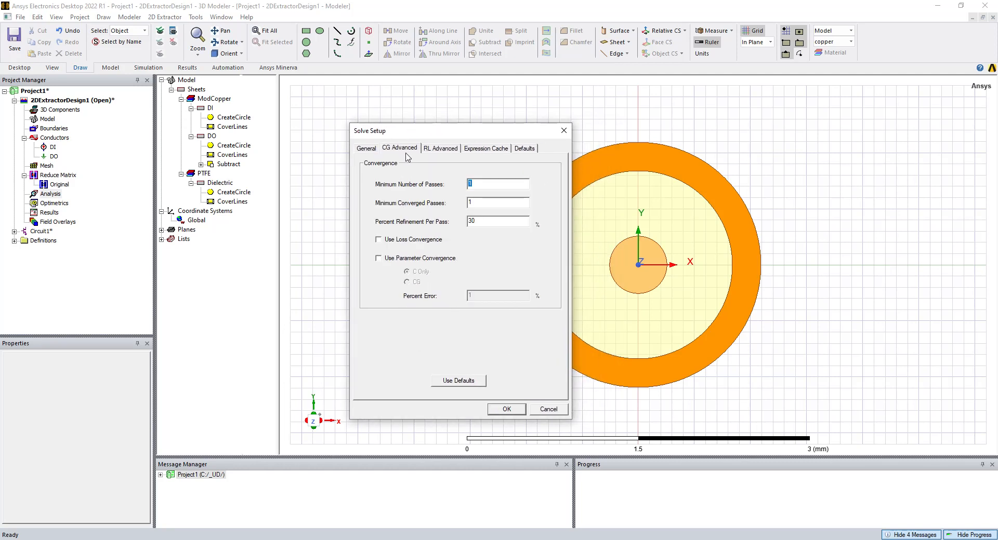
left_click(447, 148)
left_click(475, 149)
left_click(522, 150)
left_click(497, 150)
left_click(420, 150)
left_click(373, 150)
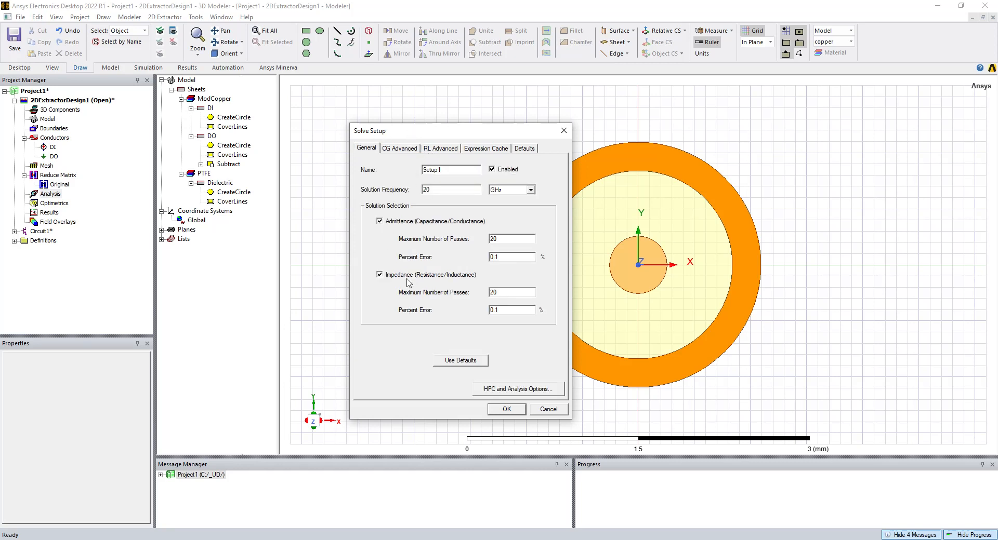
left_click(507, 410)
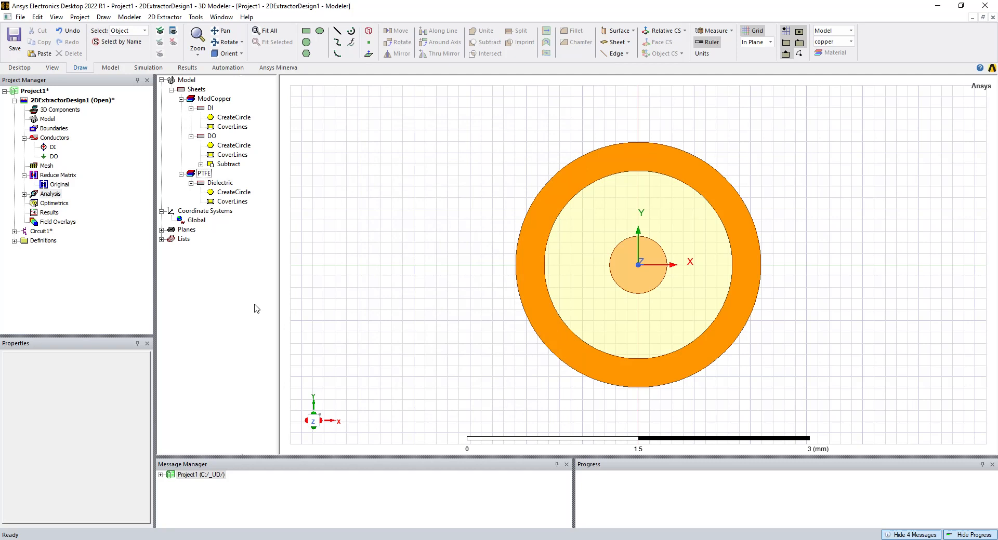
Add a discrete frequency sweep to Setup1 and delete its two log scale ranges.
left_click(24, 194)
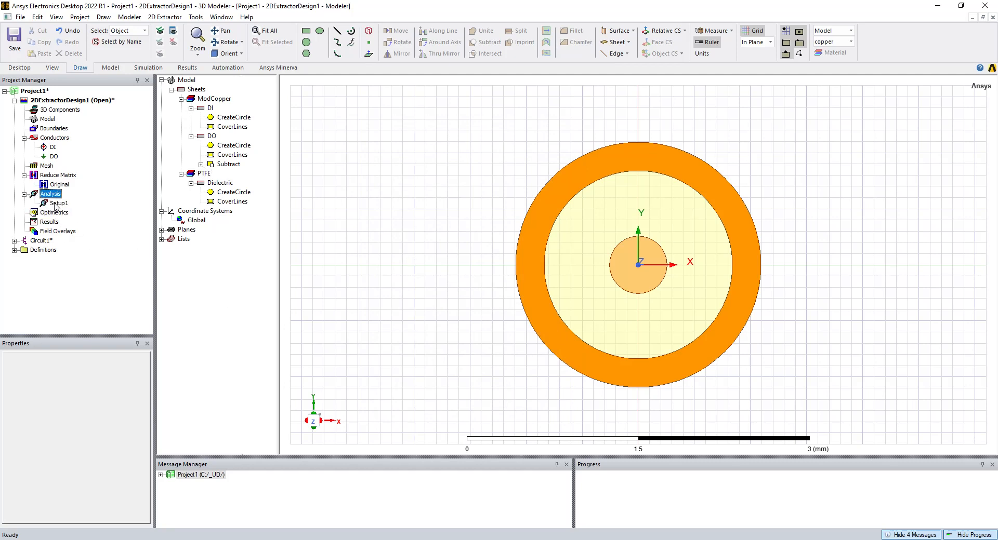
right_click(56, 204)
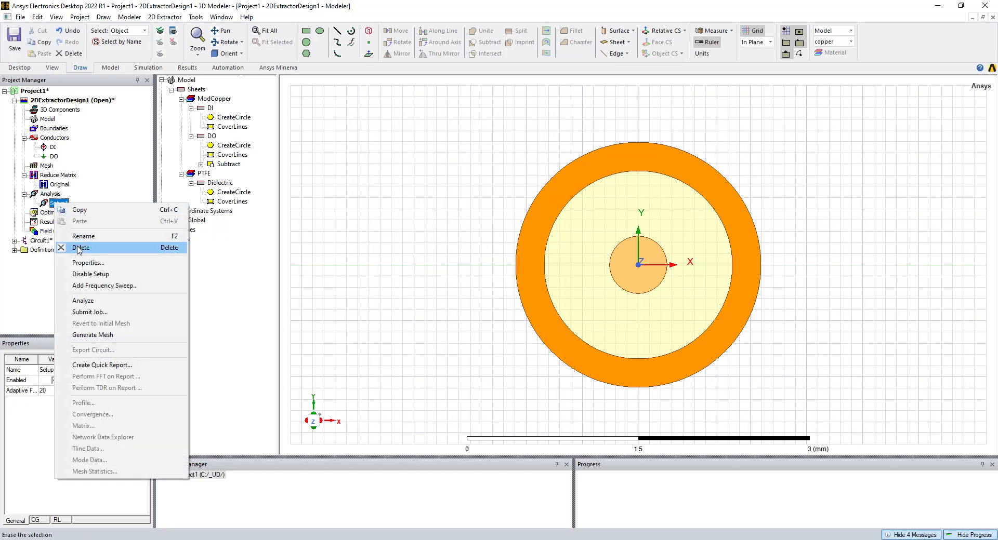
left_click(97, 286)
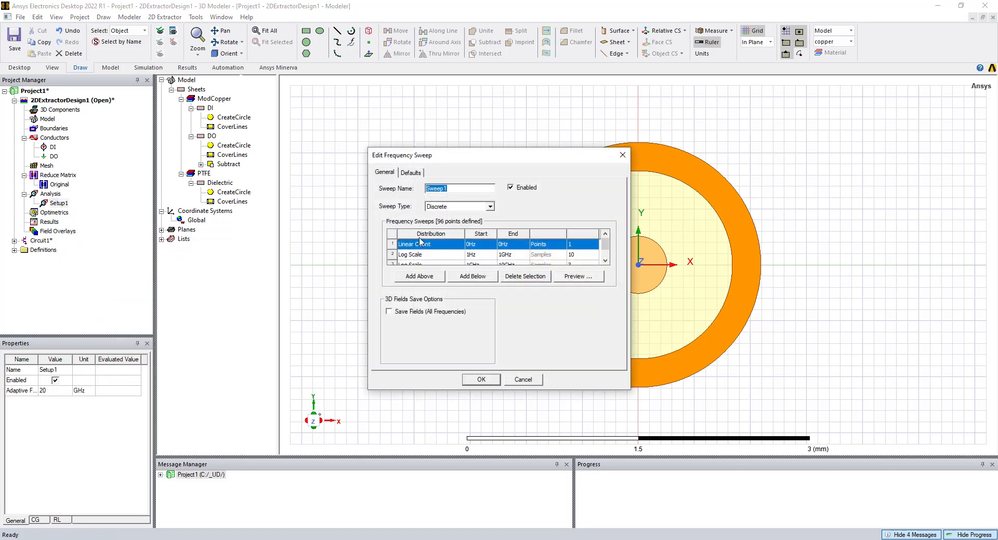
left_click(422, 262)
left_click(422, 256)
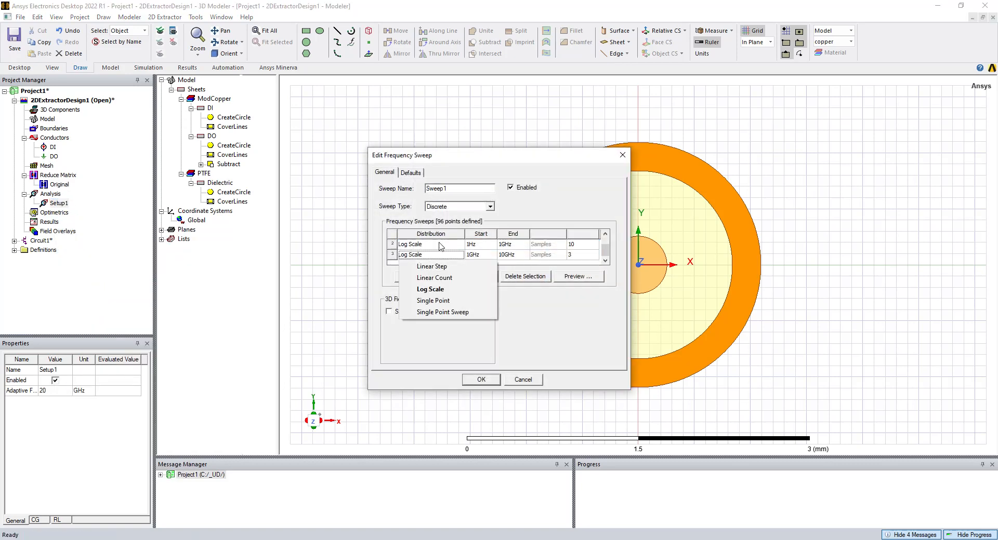
left_click(517, 303)
left_click(522, 280)
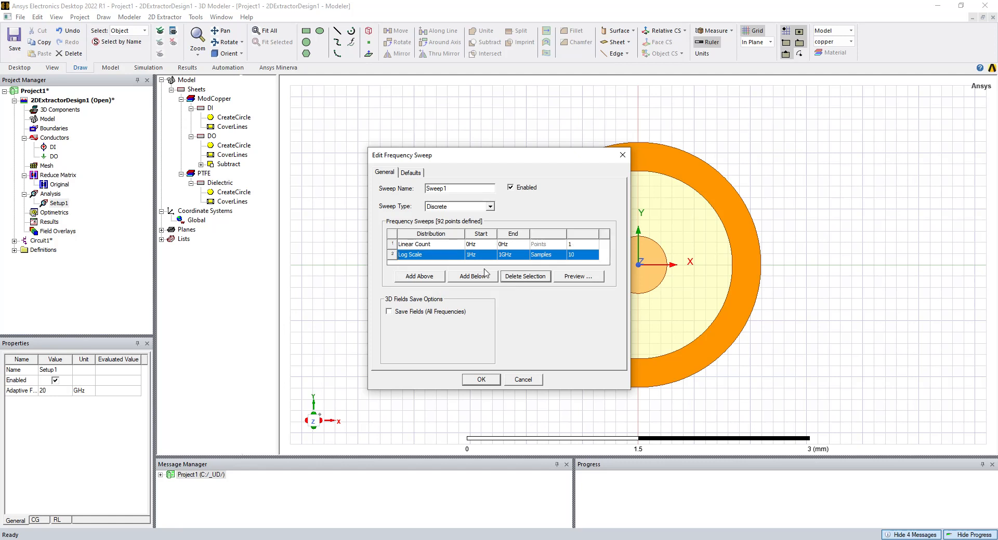
left_click(512, 281)
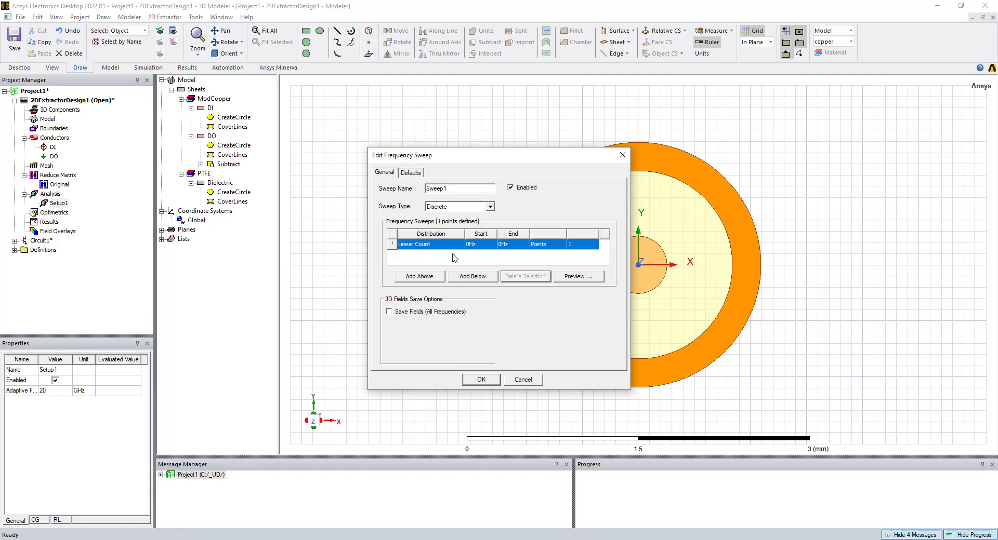
Define the discrete sweep Sweep1 as a linear step from 0.5 GHz to 20 GHz and accept the frequency sweep.
left_click(438, 244)
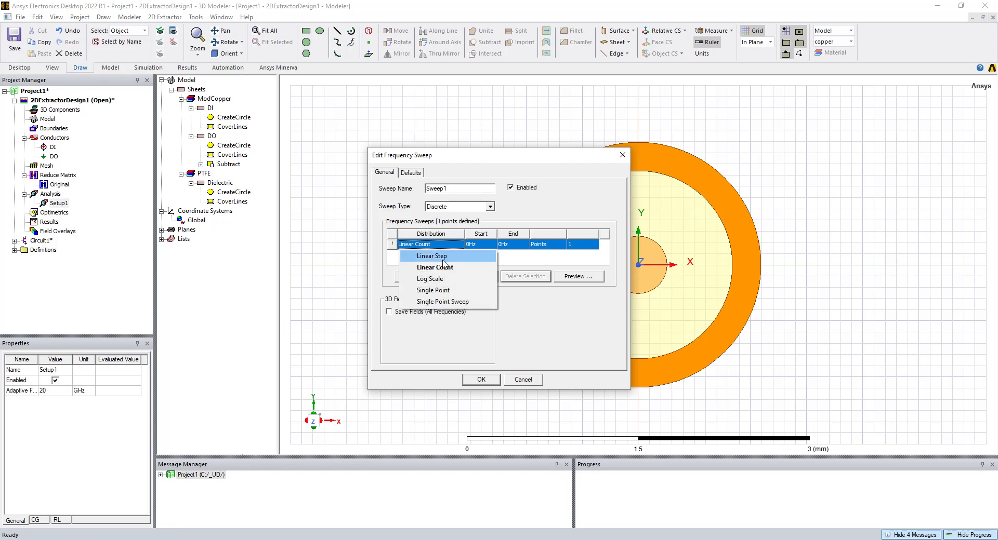
left_click(431, 256)
left_click(471, 246)
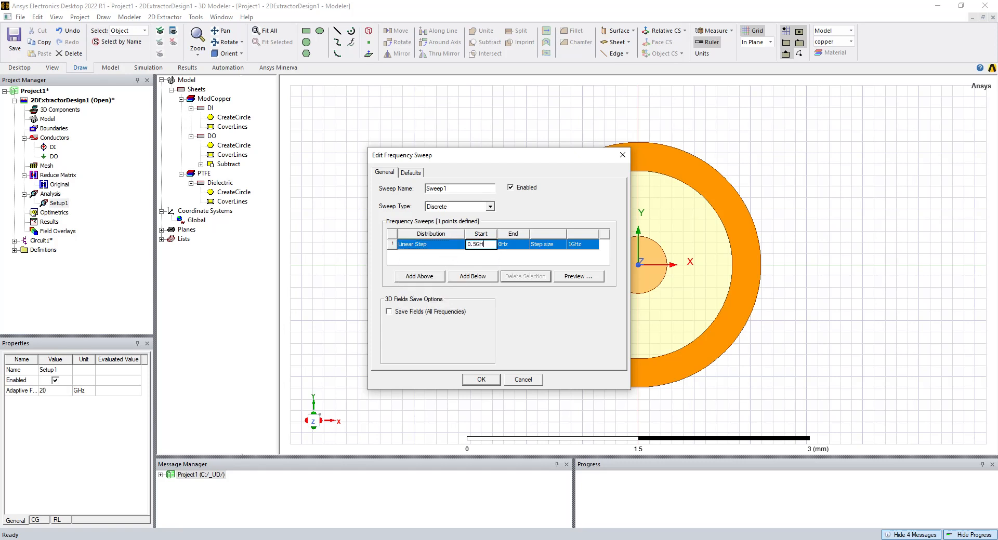
type("0.5GHz")
left_click(509, 246)
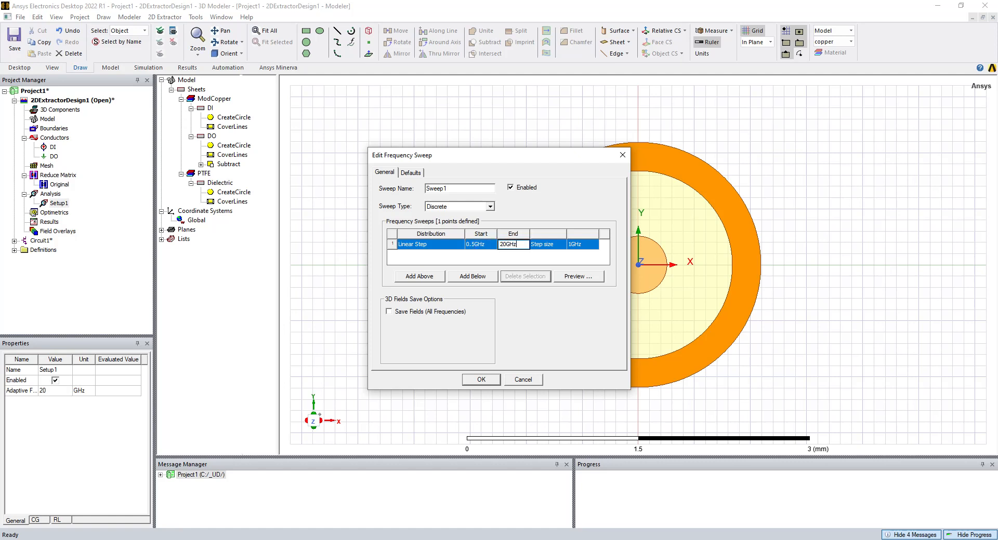
key("Return")
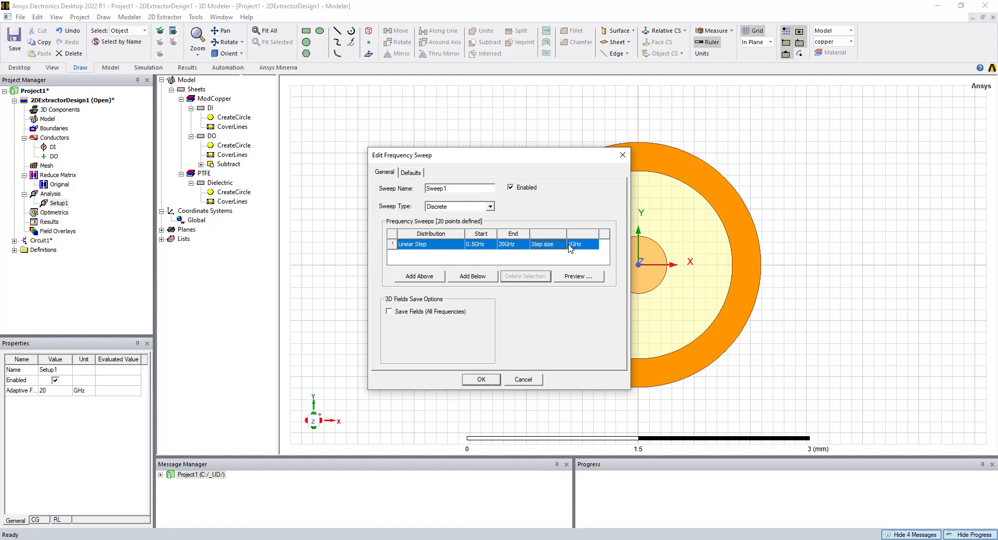
left_click(572, 246)
key("Return")
left_click(411, 172)
left_click(384, 172)
left_click(481, 379)
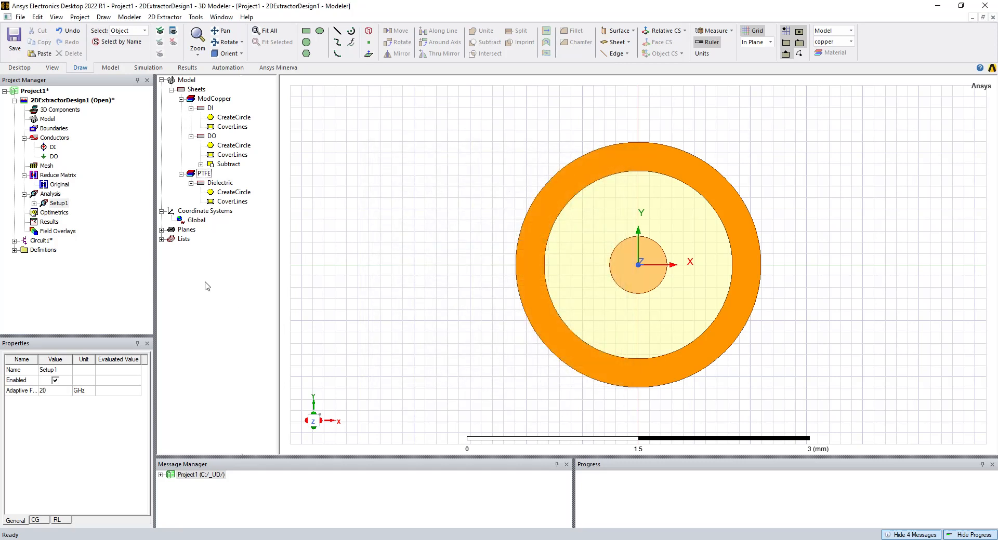
Generate the mesh for the 2D Extractor design's analysis.
left_click(35, 204)
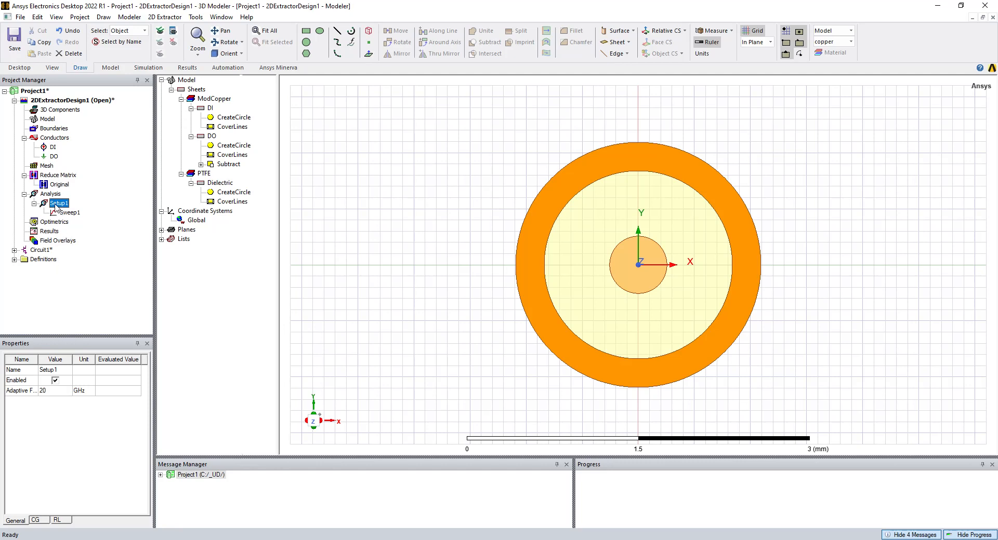
left_click(52, 197)
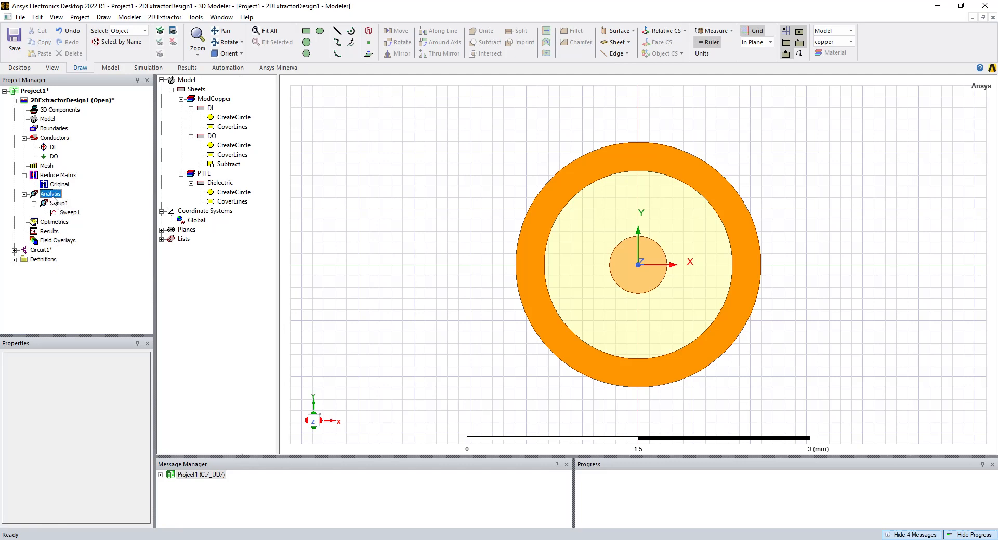
right_click(53, 198)
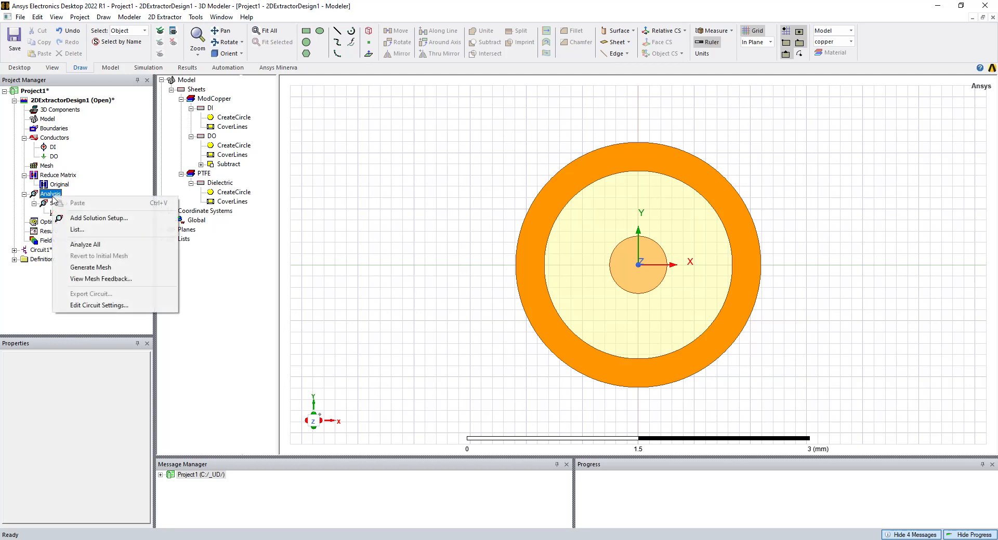
left_click(84, 268)
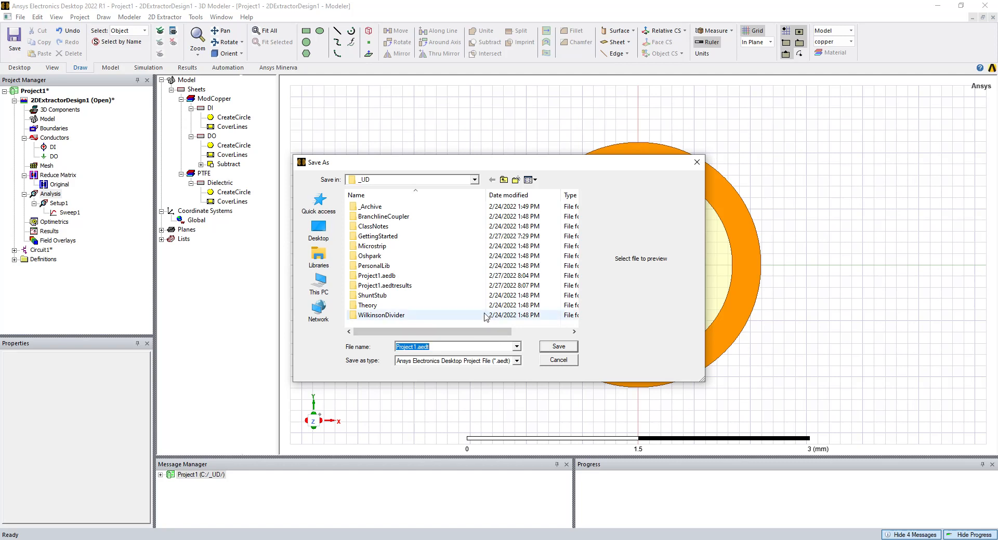
Save the project as Starter_Part2 in the GettingStarted folder, copying the project directory file and overwriting any existing one.
double_click(389, 237)
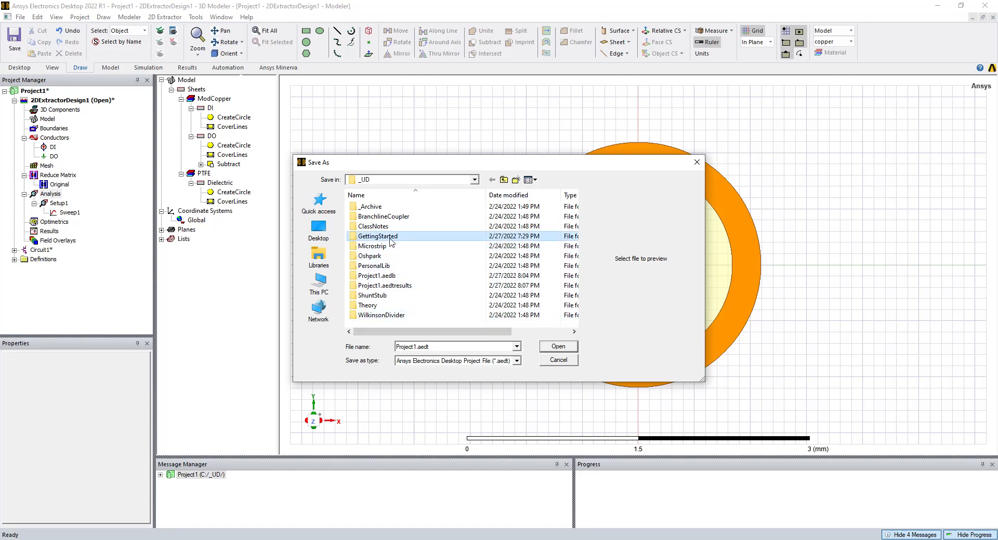
double_click(430, 347)
left_click_drag(416, 347, 386, 352)
type("Starter")
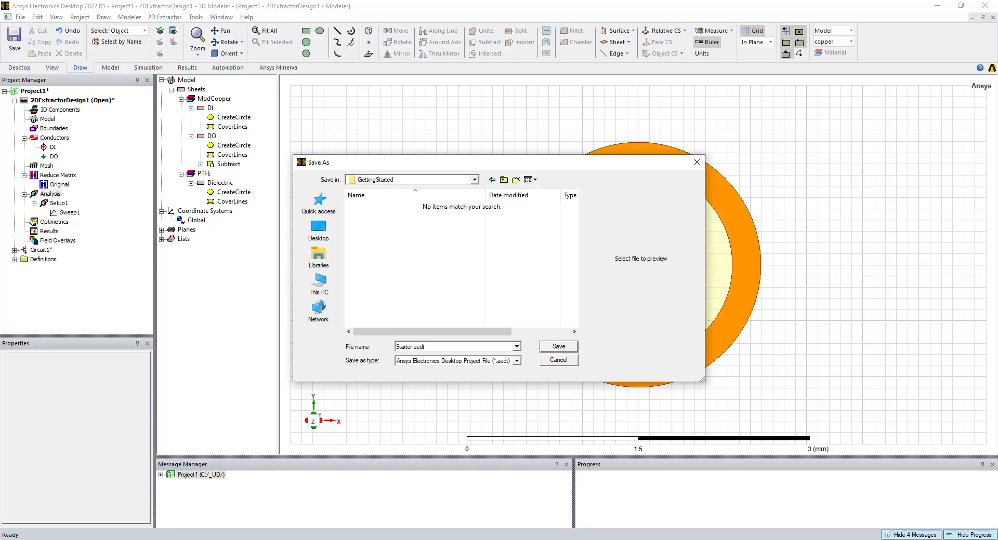
type("_Par")
left_click(558, 347)
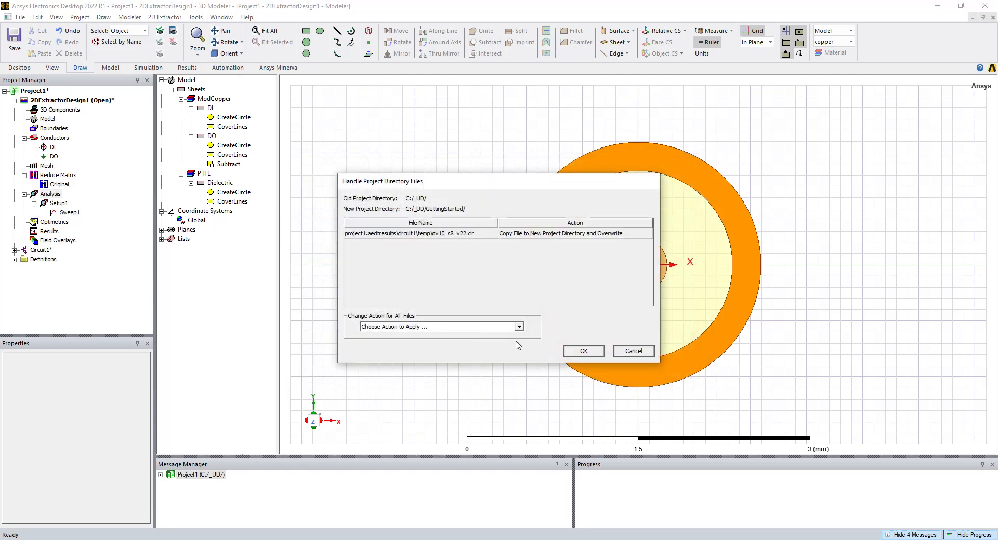
left_click(584, 352)
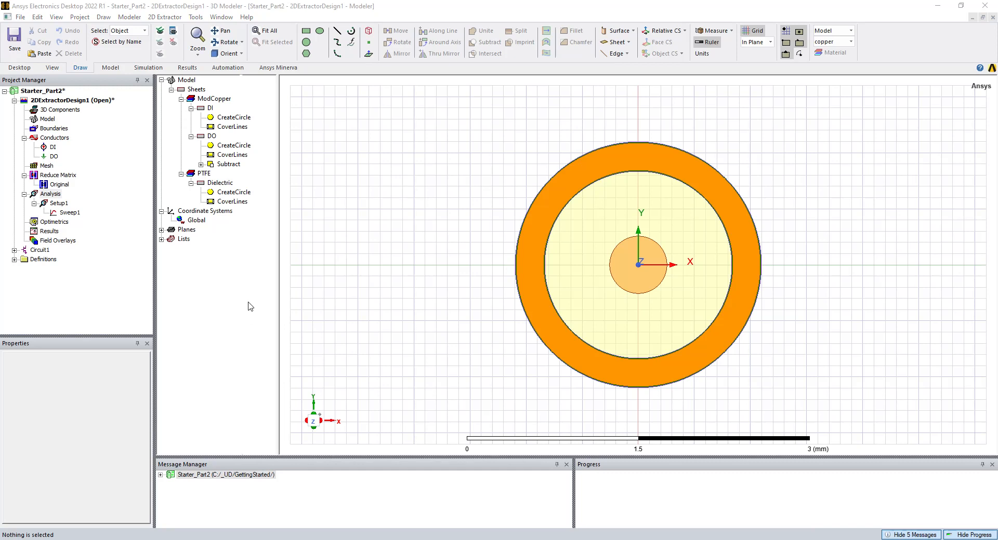
Check the solution type of 2DExtractorDesign1.
left_click(50, 100)
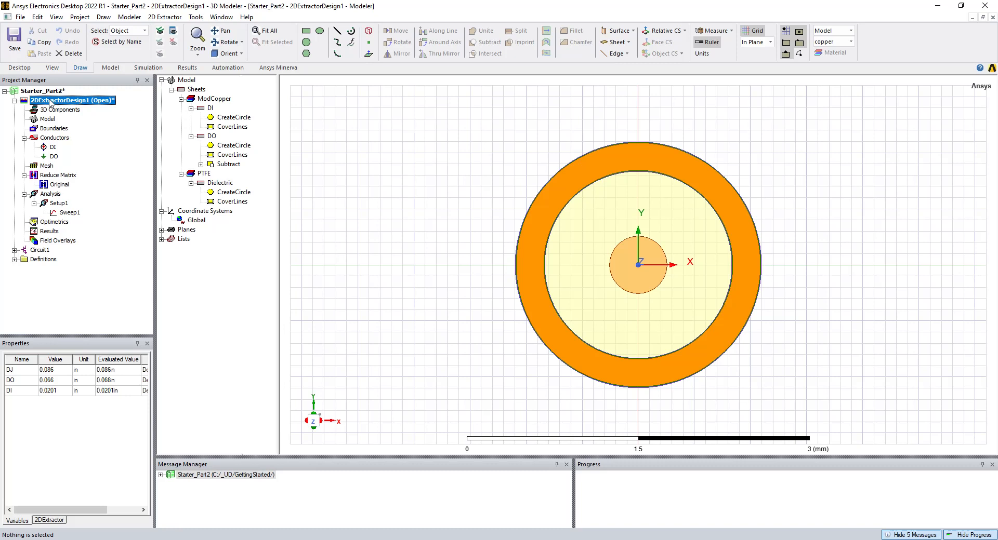
right_click(50, 101)
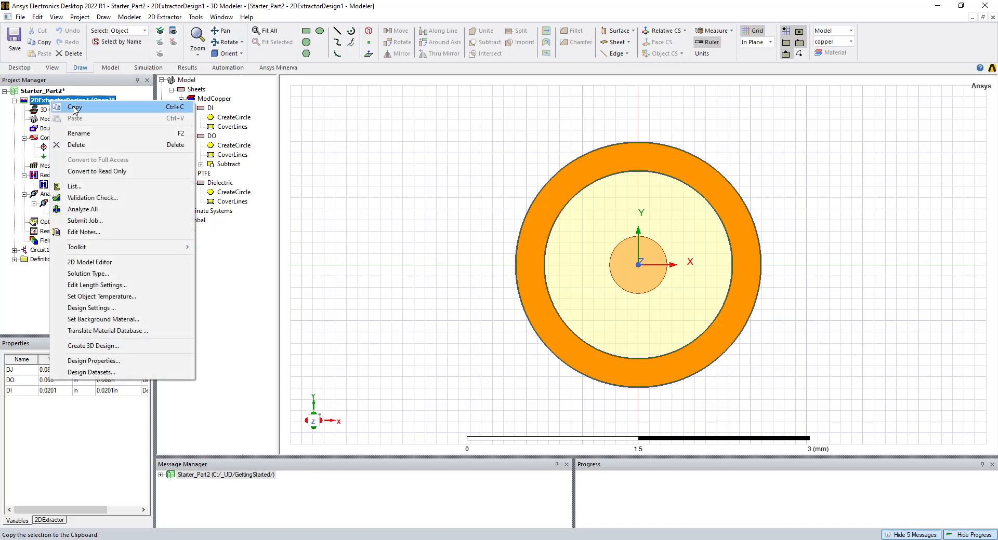
left_click(112, 274)
left_click(467, 301)
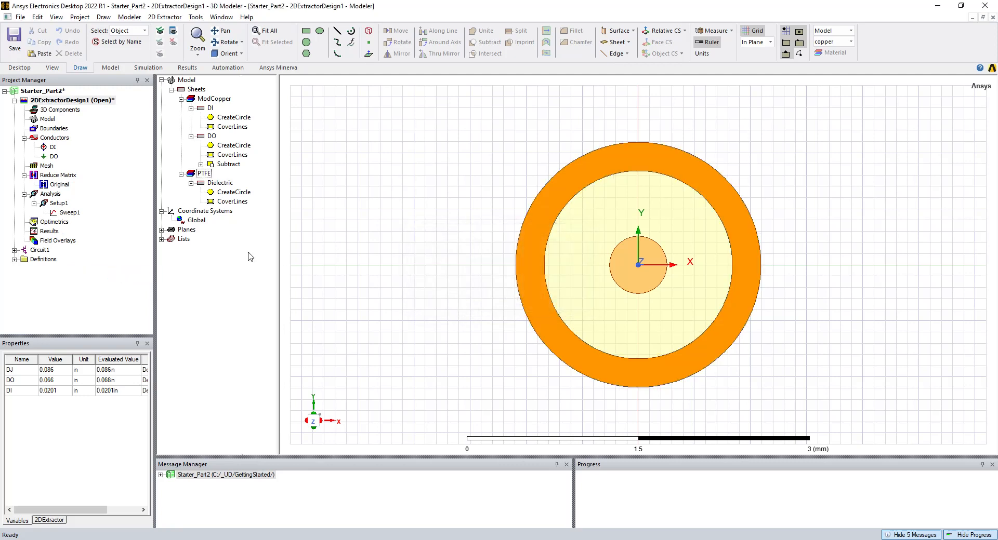
Toggle the automatic use of causal materials in the lossy dielectrics design settings of 2DExtractorDesign1 and accept the settings.
right_click(48, 101)
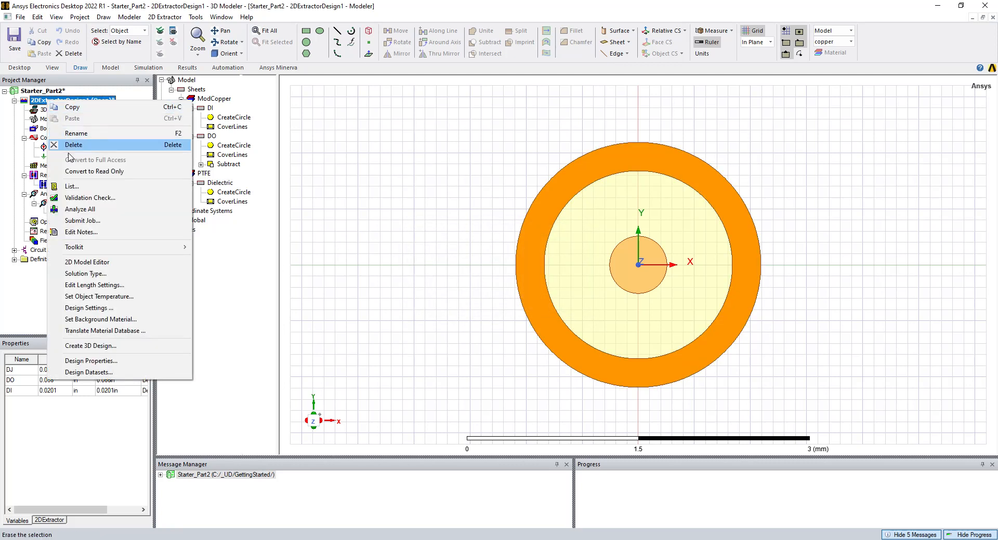
left_click(89, 307)
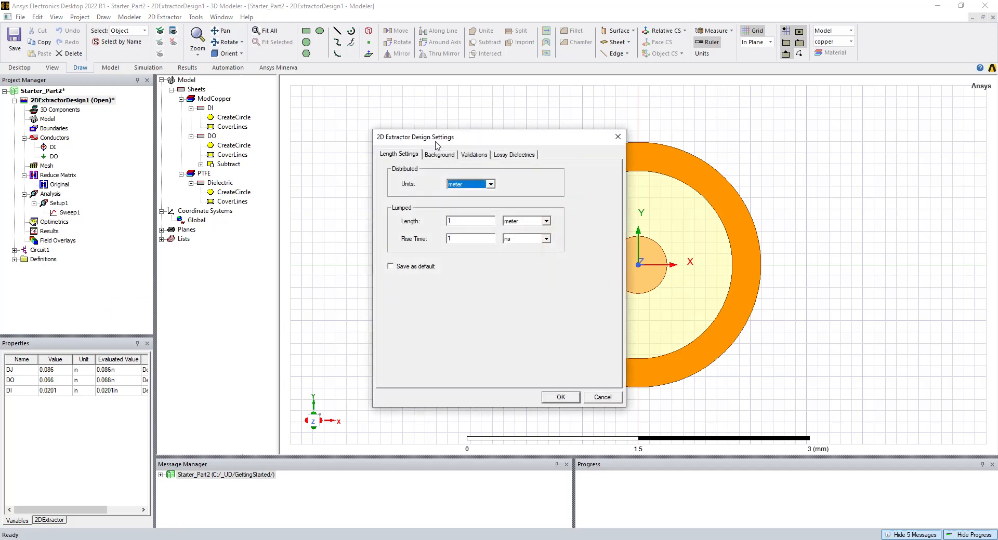
left_click(445, 155)
left_click(476, 155)
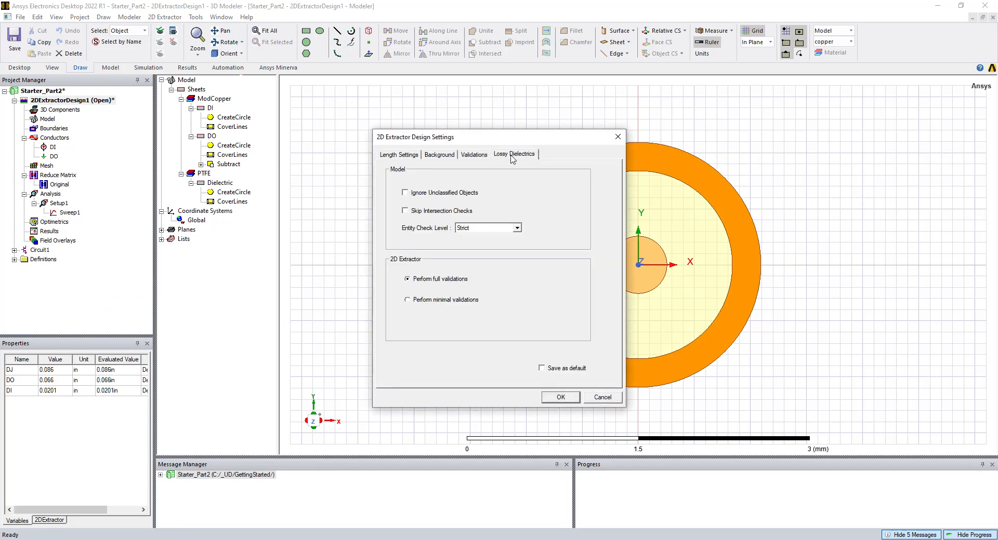
left_click(513, 155)
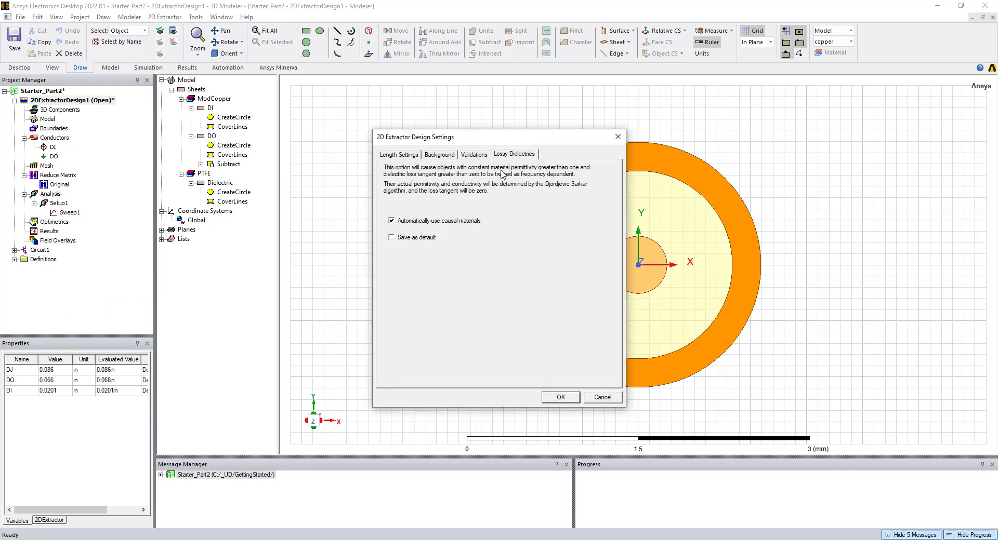
left_click(391, 221)
left_click(560, 397)
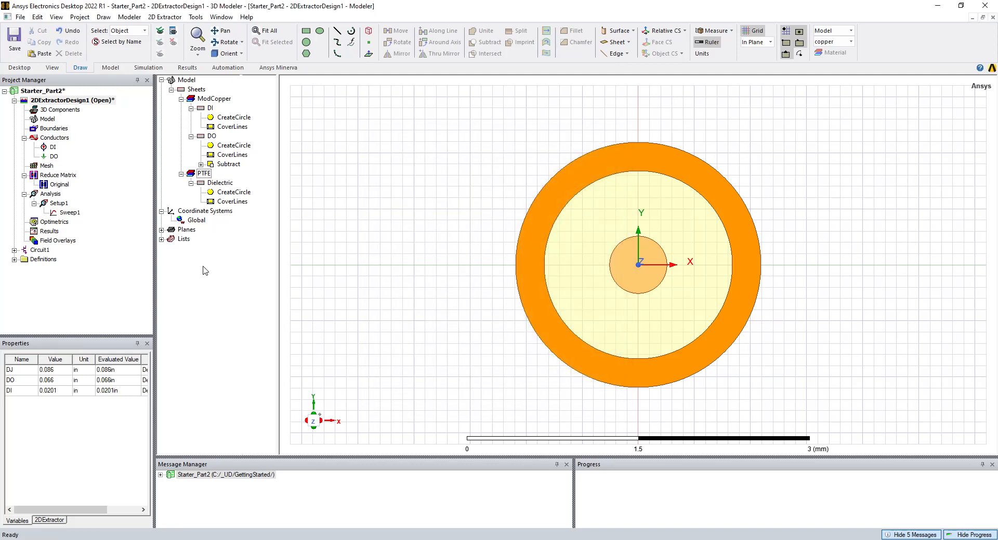
Create a mesh plot named Mesh1 on the Dielectric sheet using Setup1 : LastAdaptive and CG Fields.
left_click(219, 183)
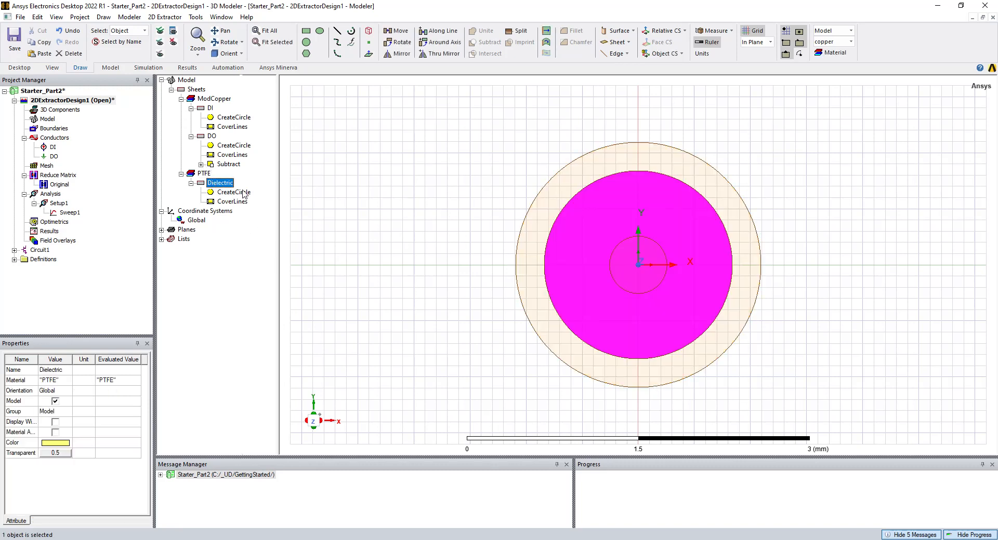
right_click(224, 186)
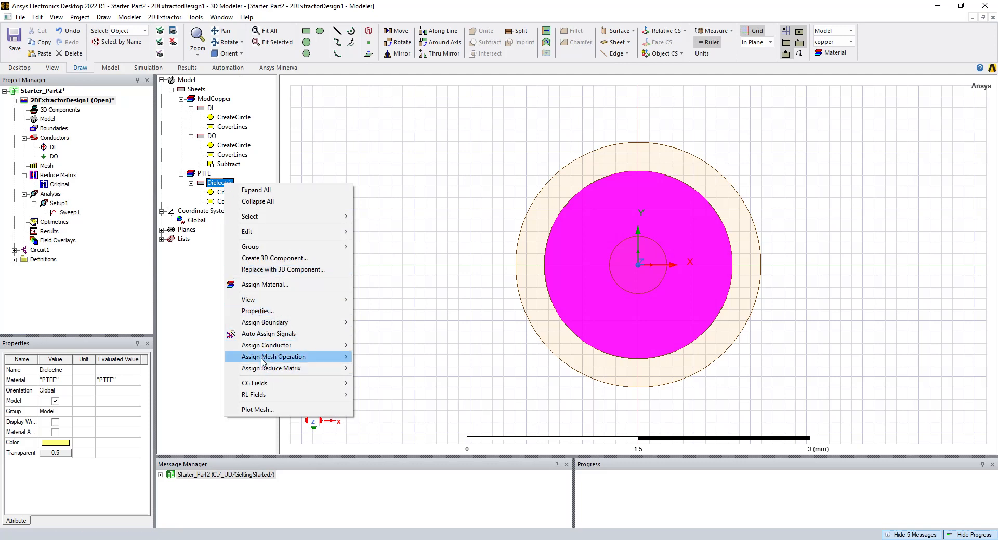
left_click(259, 410)
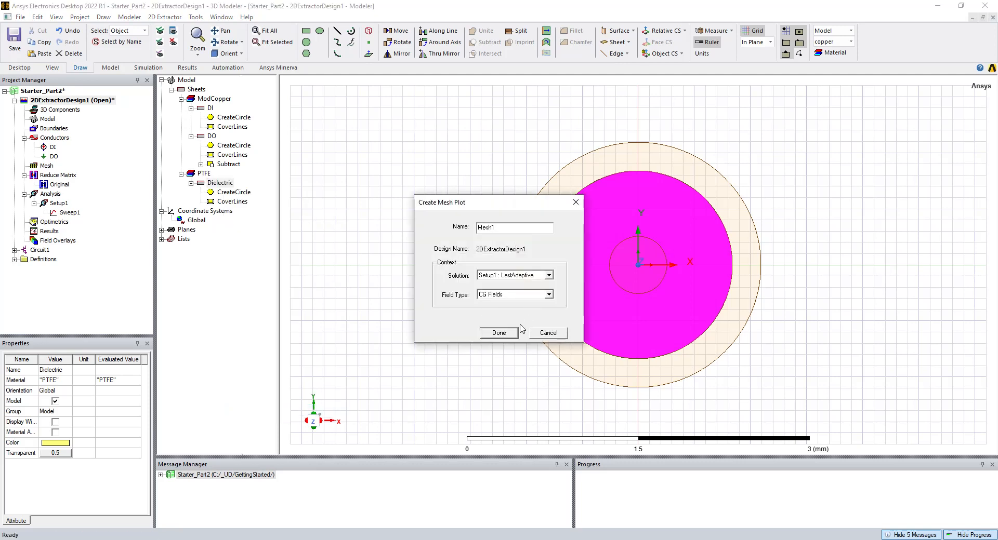
left_click(511, 333)
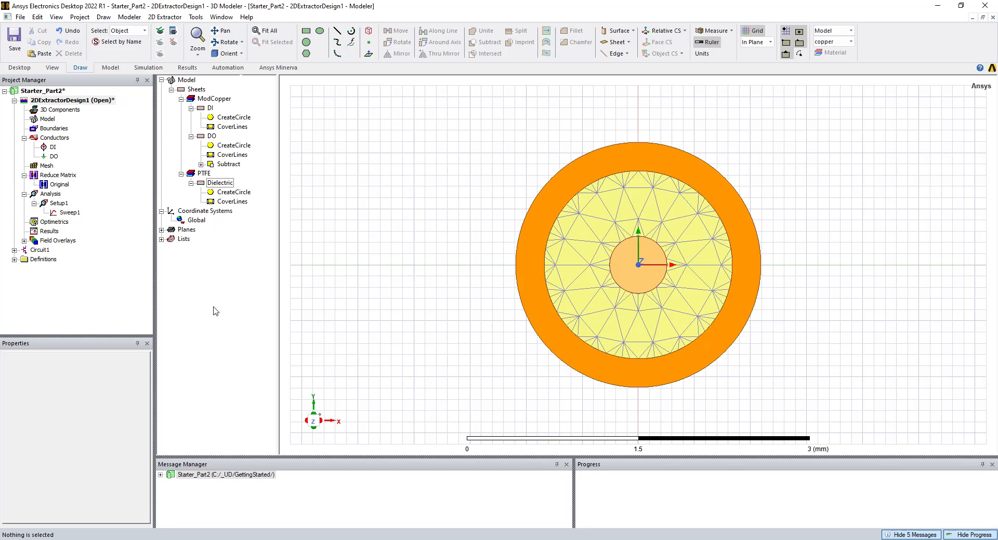
left_click(112, 288)
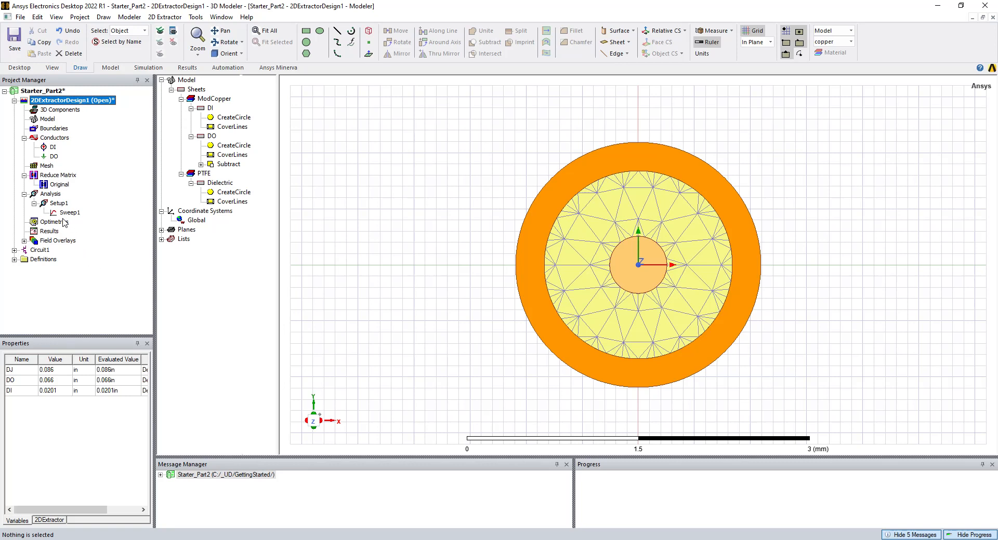
left_click(51, 193)
right_click(52, 195)
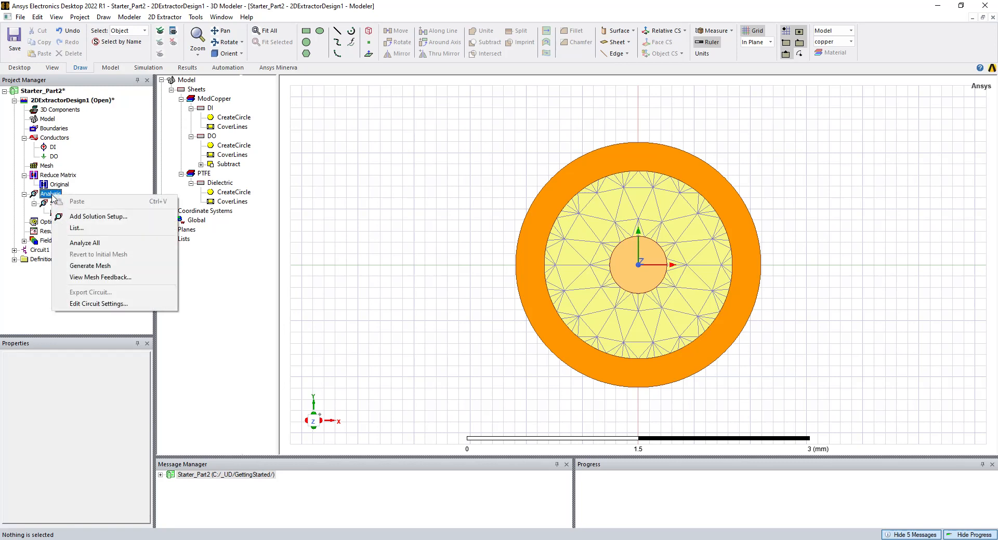
left_click(194, 269)
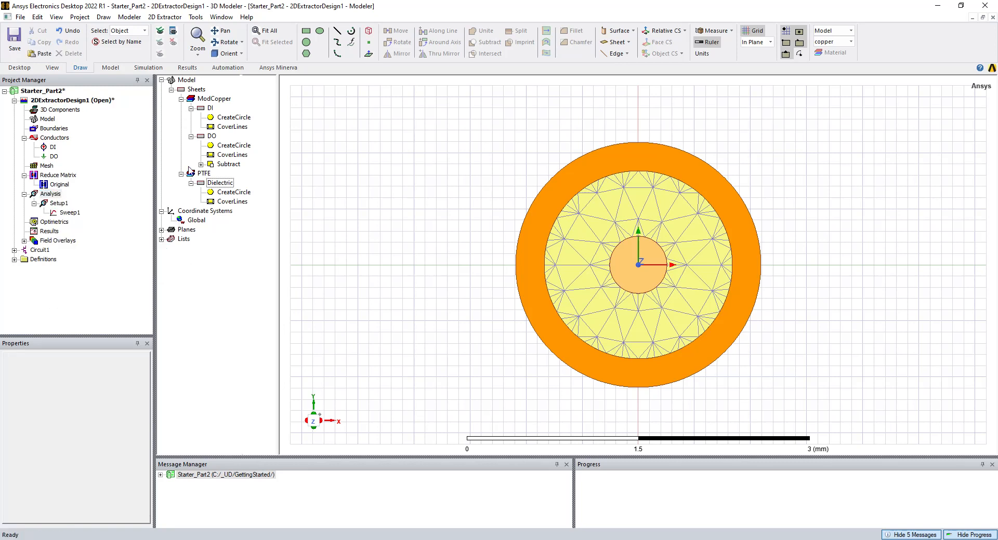
Run a validation check on 2DExtractorDesign1 and analyze all of its solution setups.
left_click(165, 17)
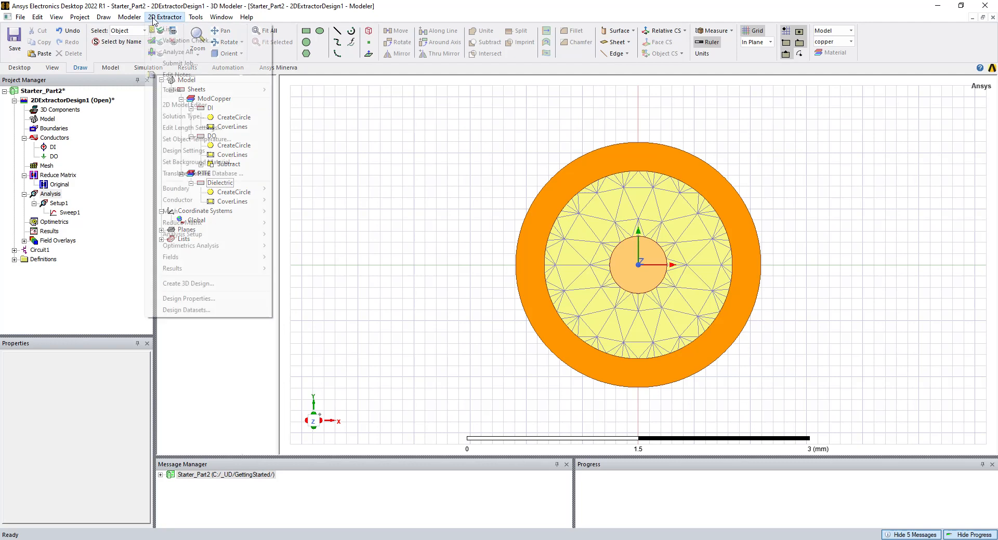
left_click(179, 41)
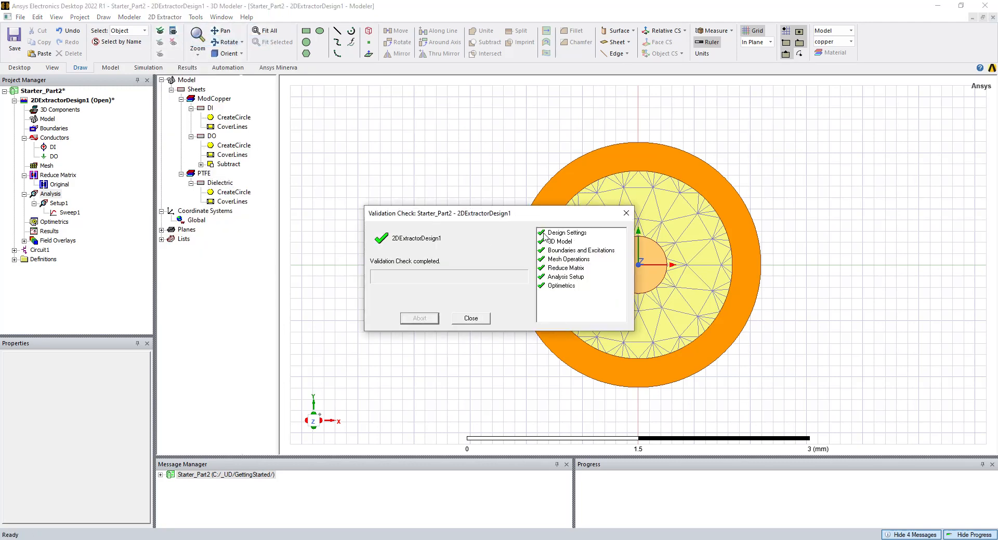
left_click(471, 318)
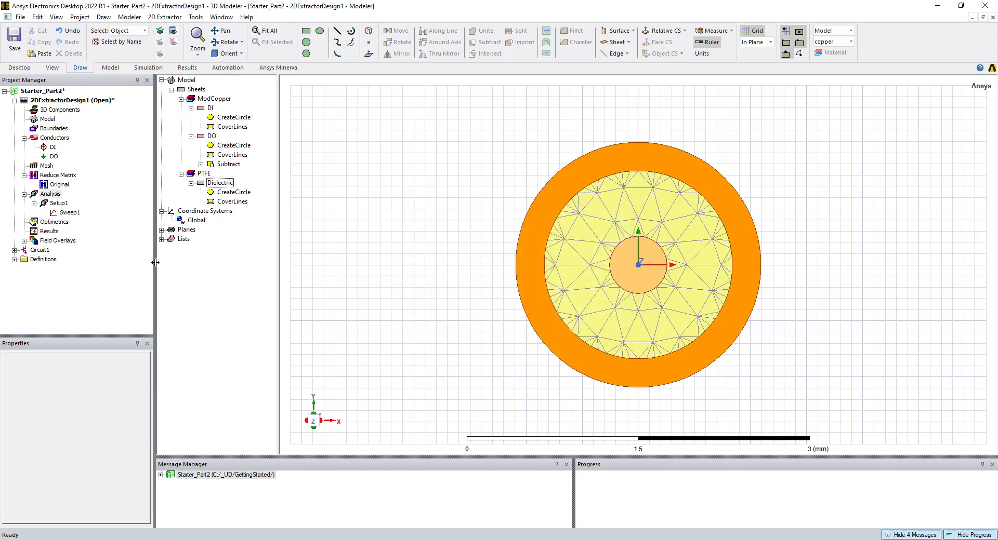
right_click(50, 195)
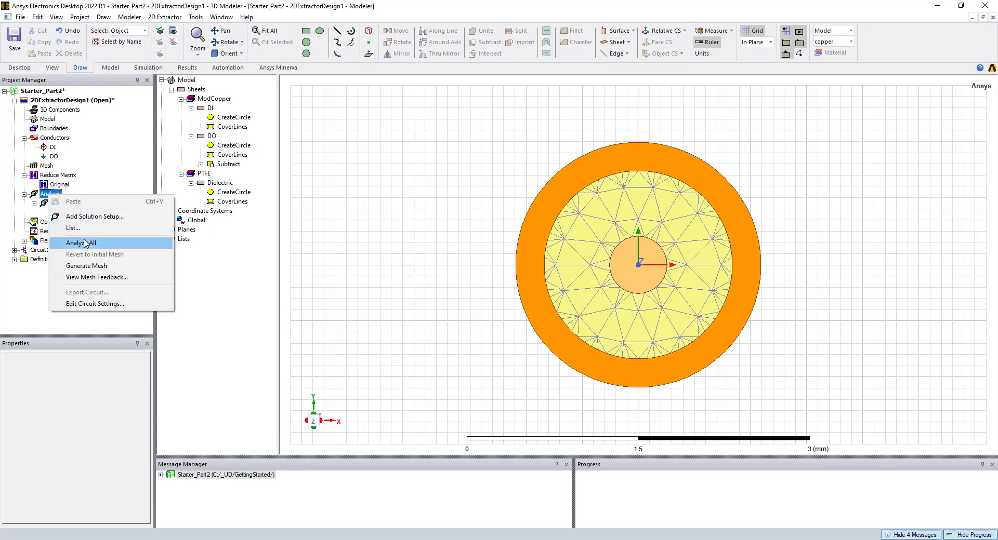
left_click(85, 243)
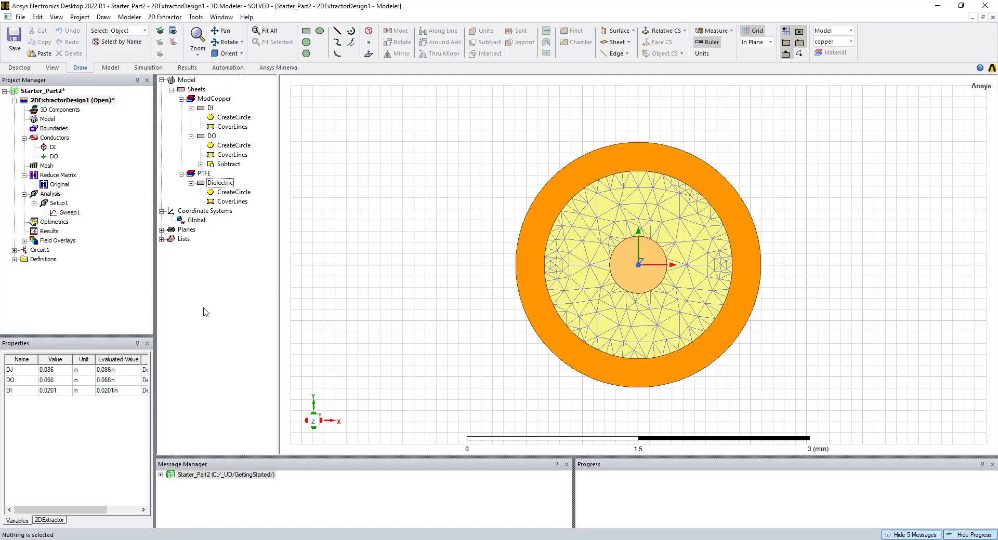
Create a rectangular matrix plot of the characteristic impedance mag(Z0(DI,DI)) versus Freq for Setup1 : Sweep1 and the Original matrix.
left_click(46, 232)
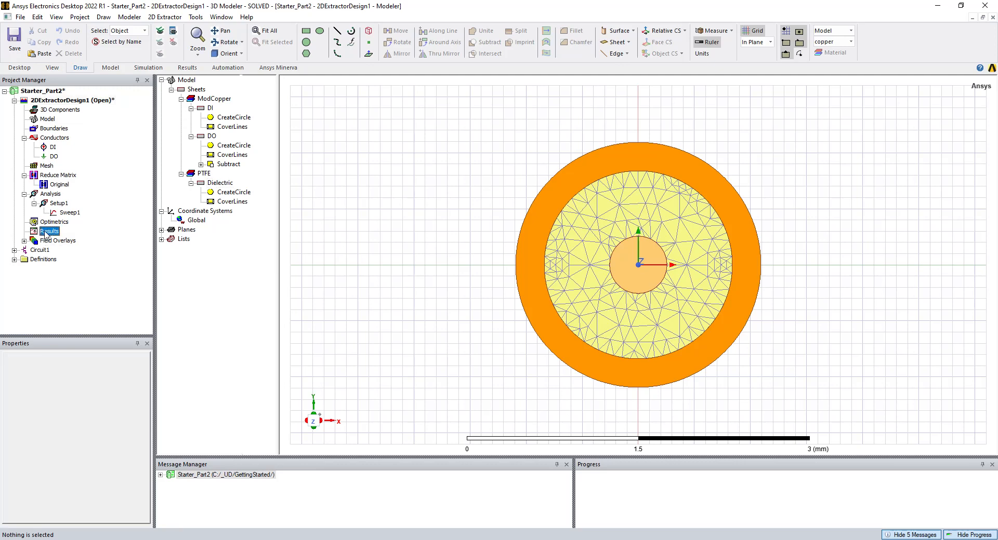
right_click(45, 234)
mouse_move(172, 253)
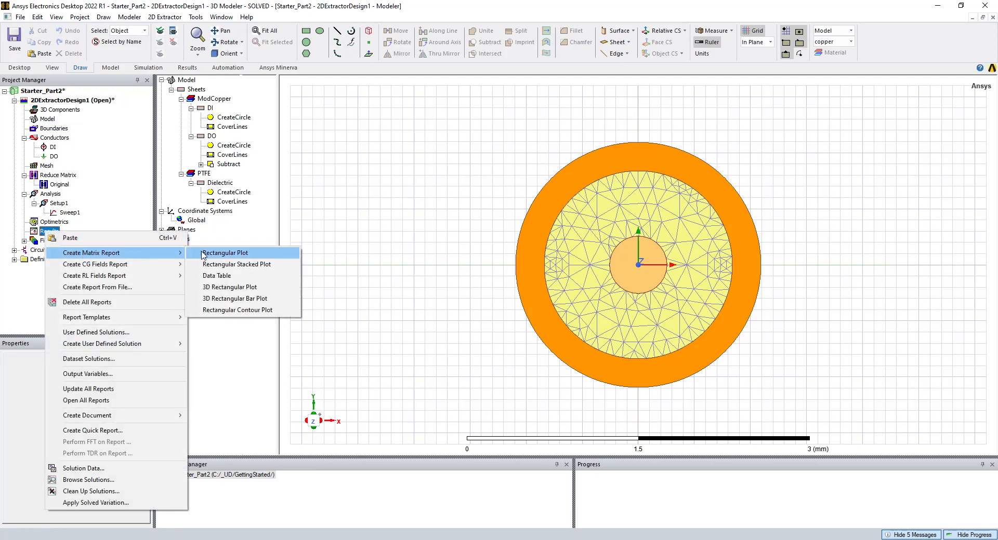
left_click(225, 253)
left_click(395, 330)
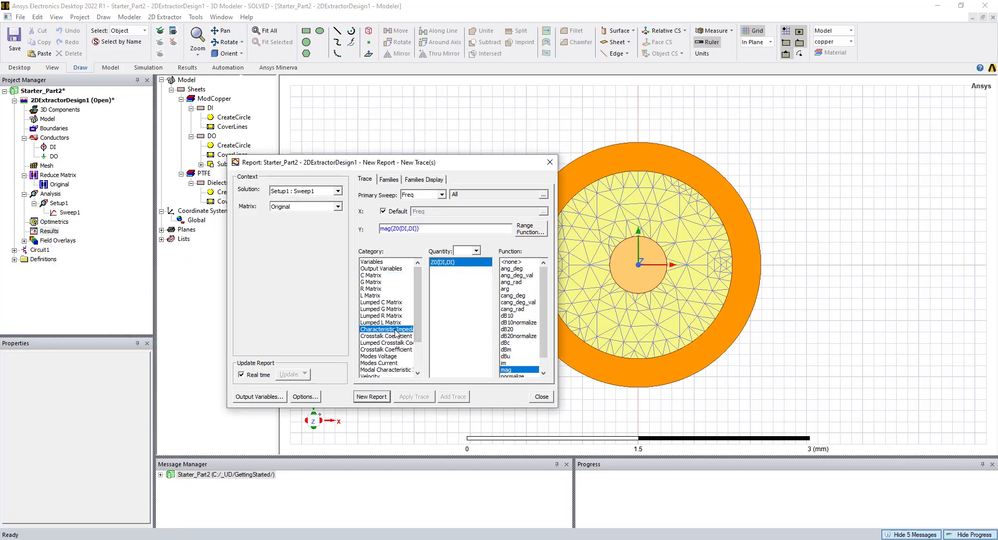
left_click(371, 398)
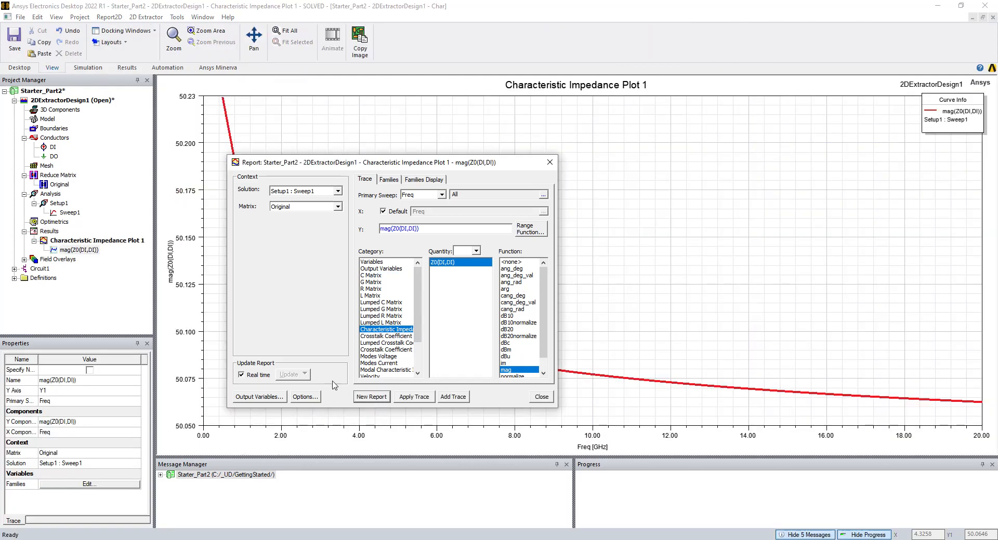
left_click(543, 401)
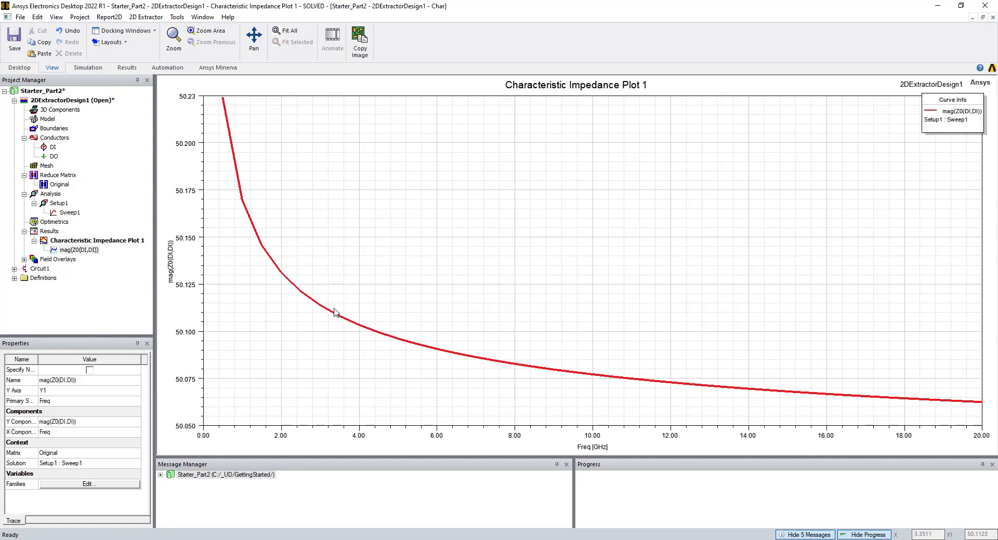
left_click(109, 305)
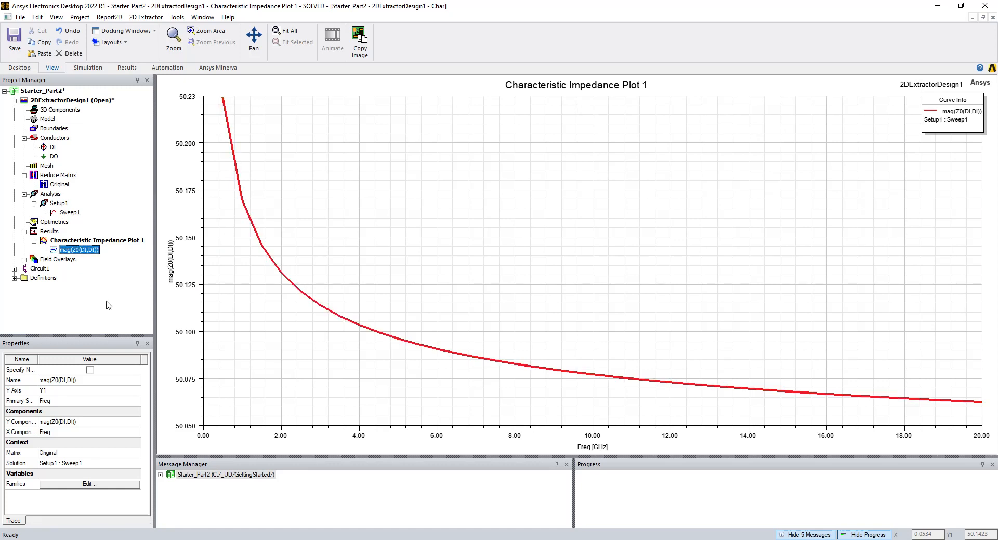
Collapse 2DExtractorDesign1 in the project tree and close all open plot, model and schematic windows.
left_click(15, 101)
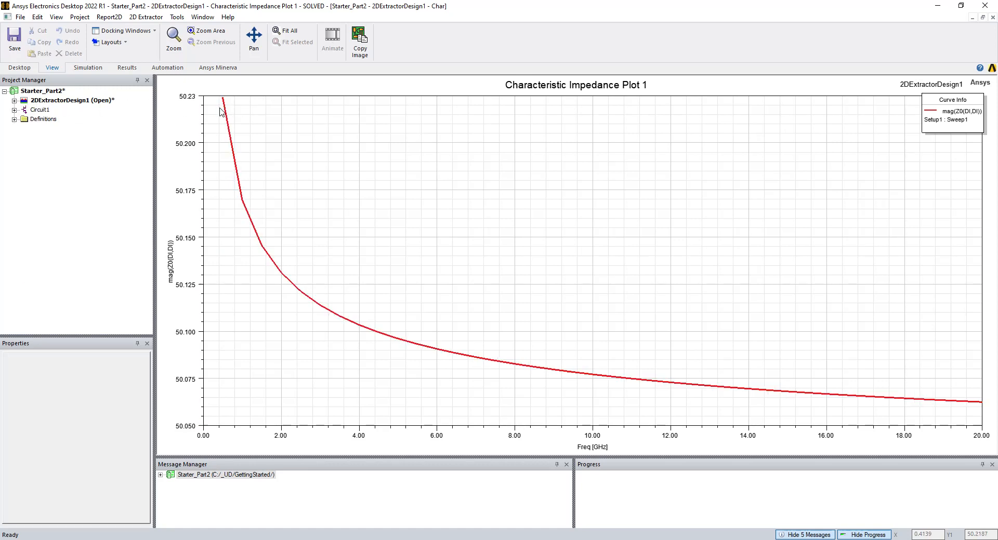
left_click(993, 18)
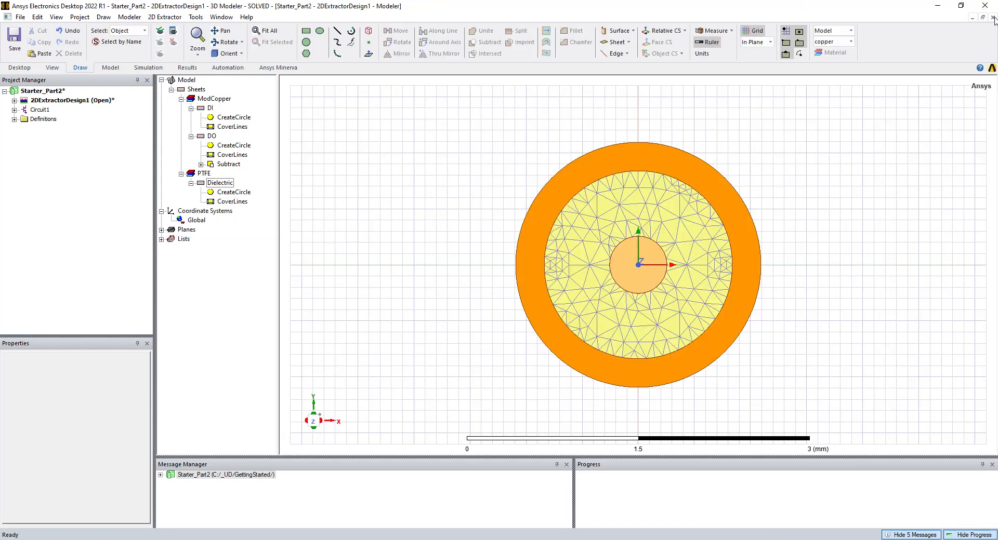
left_click(993, 18)
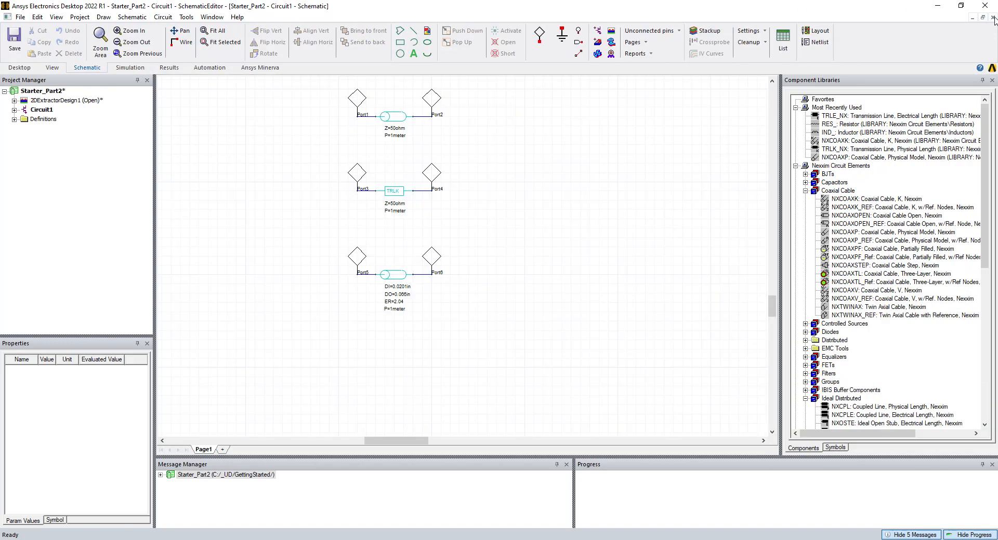
left_click(993, 17)
left_click(993, 18)
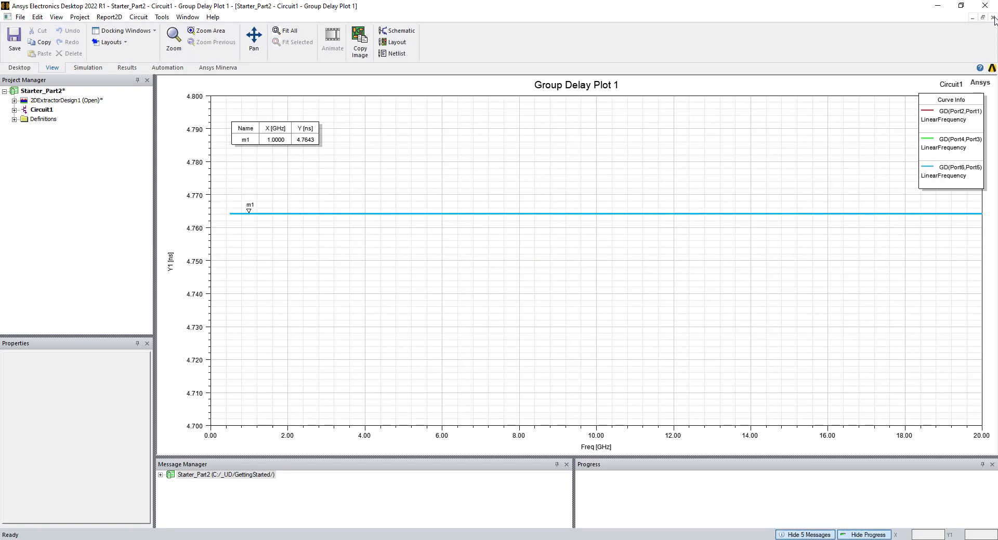
left_click(993, 18)
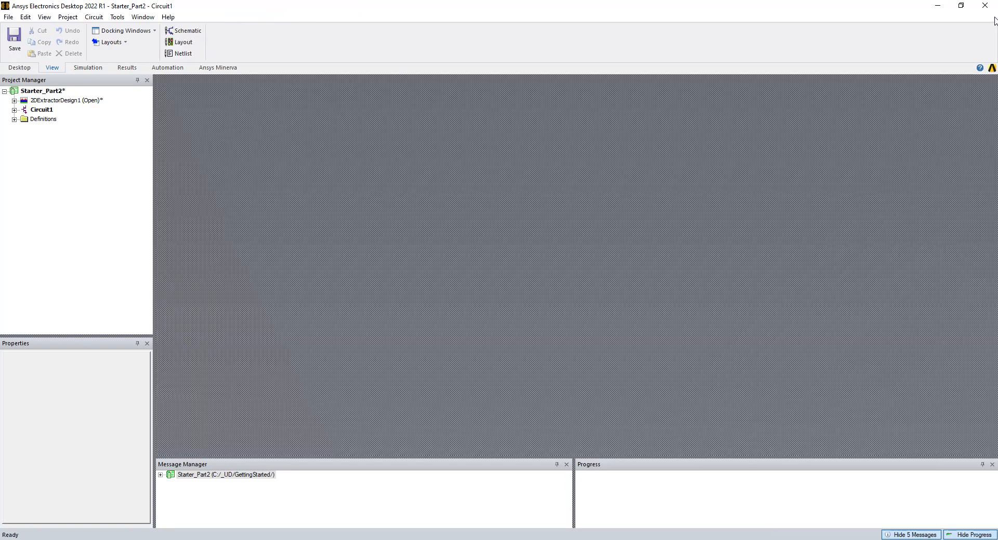
Add 2DExtractorDesign1 to Circuit1 as a dynamic link using the Setup1 : Sweep1 solution and the Original reduce matrix.
double_click(47, 101)
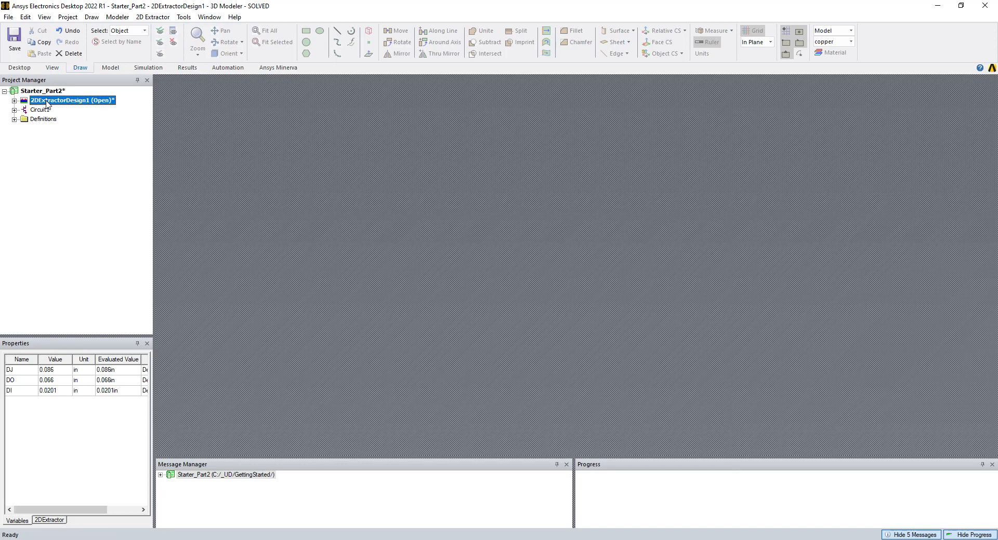
left_click(45, 111)
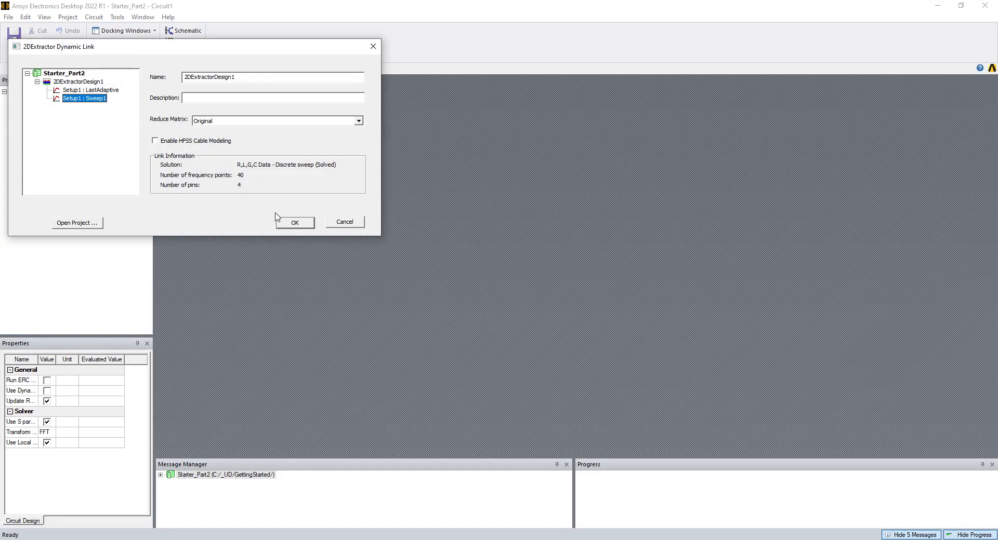
left_click(292, 223)
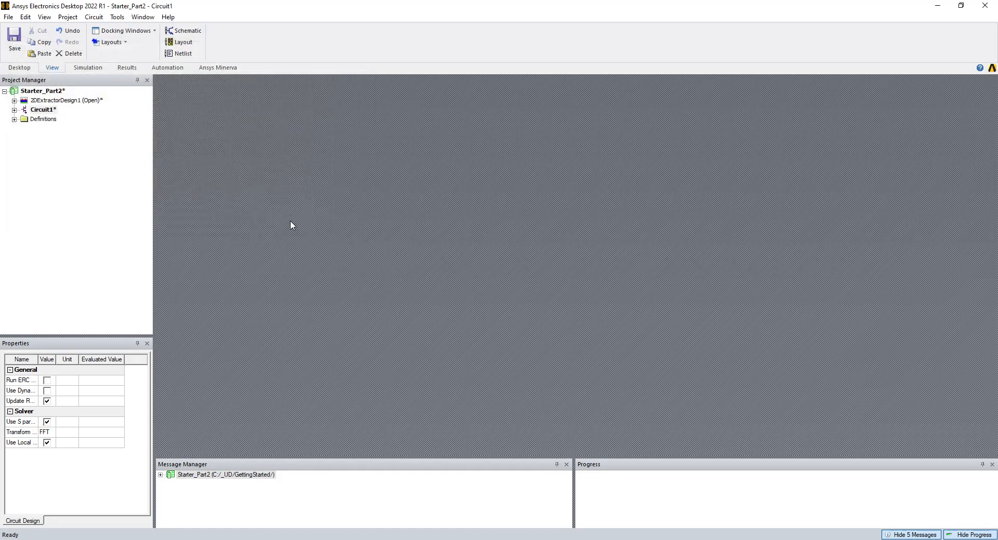
Open the Circuit1 schematic and move the linked 2D Extractor component directly below the coaxial line between Port5 and Port6.
left_click(14, 110)
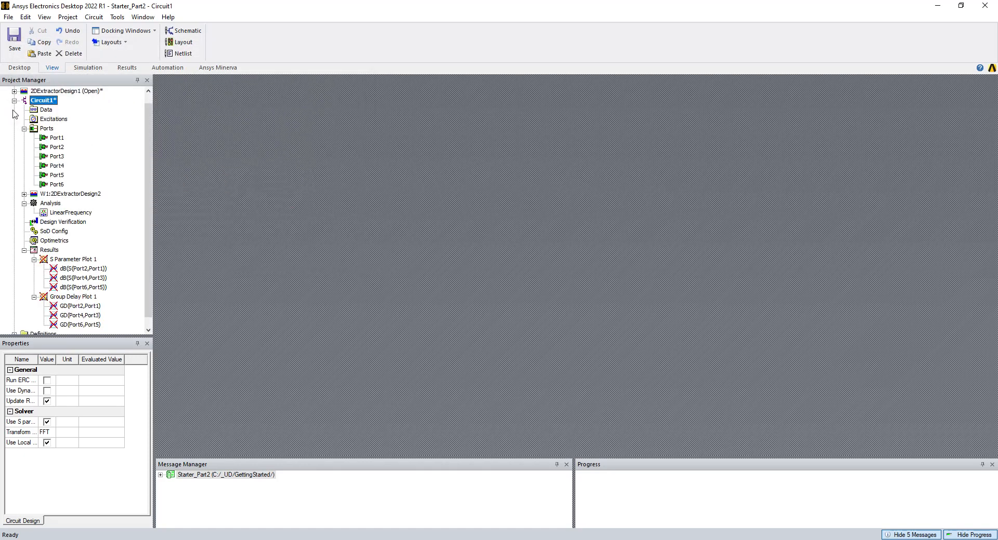
double_click(37, 101)
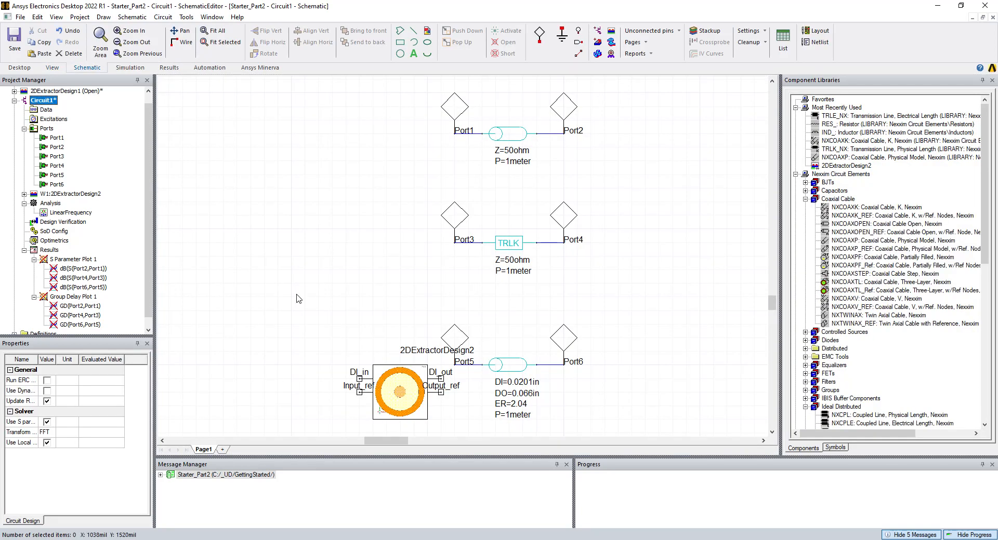
scroll(295, 302, "down", 3)
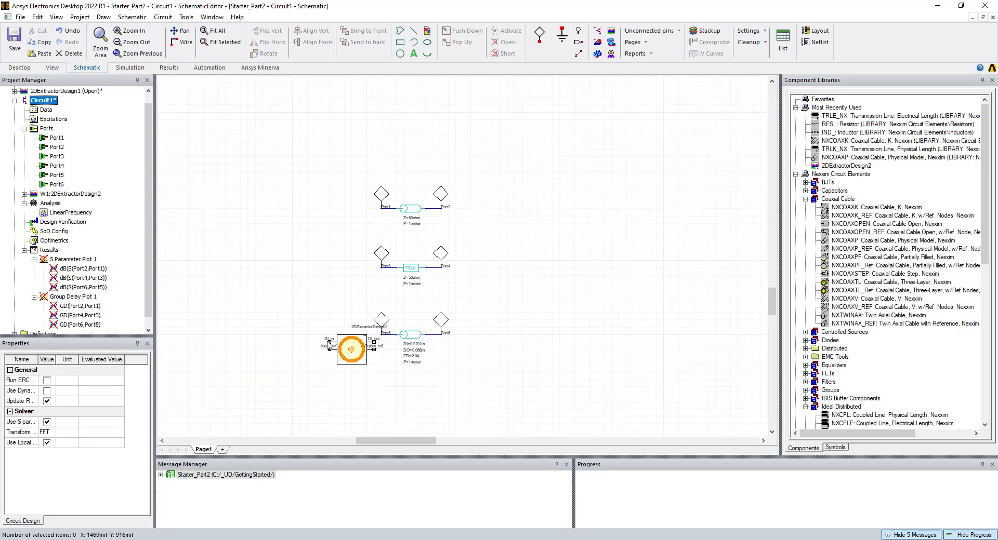
left_click(355, 357)
left_click_drag(355, 357, 408, 395)
scroll(429, 412, "up", 5)
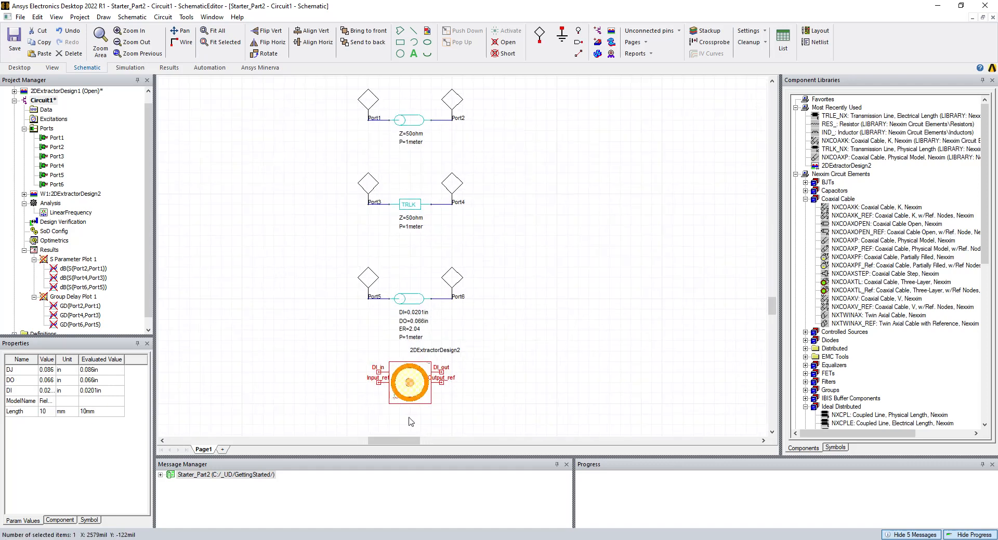
left_click(326, 342)
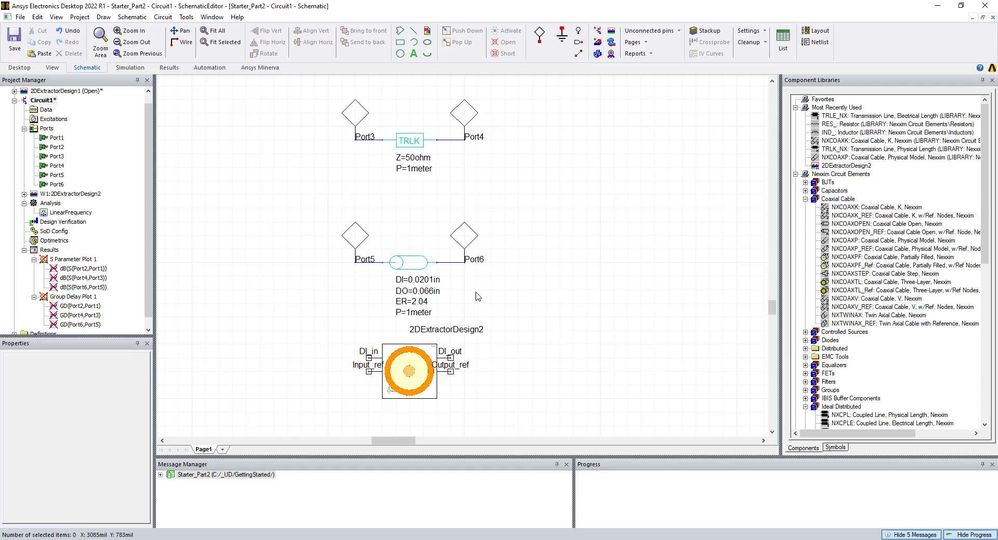
Place two interface ports, Port7 beside the linked component's DI_in pin and Port8 beside its DI_out pin.
left_click(540, 39)
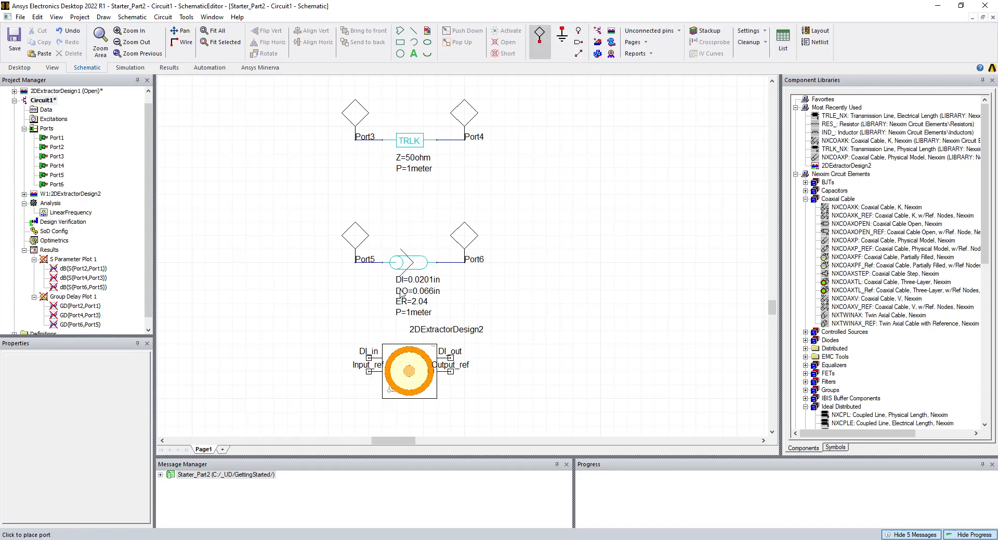
left_click(338, 357)
scroll(447, 348, "up", 1)
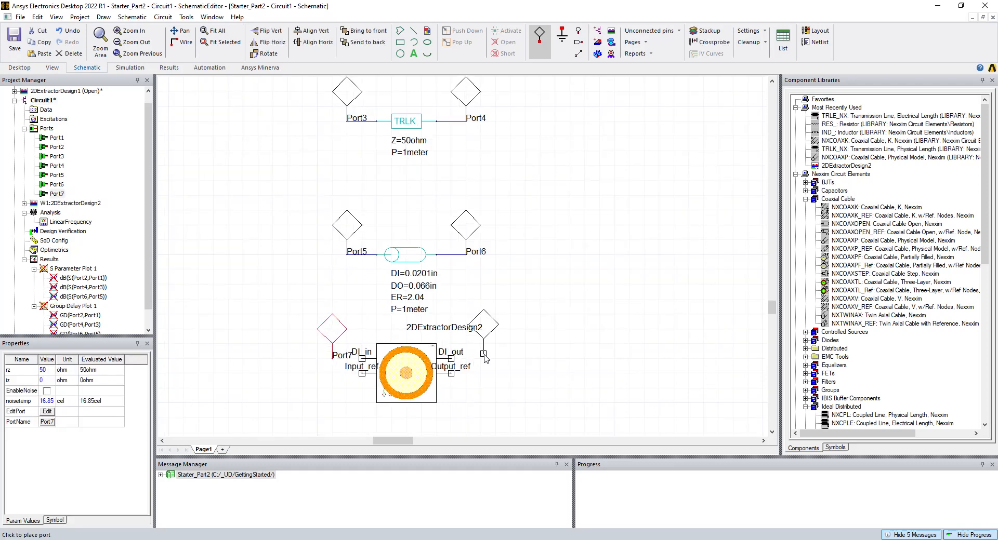
left_click(483, 358)
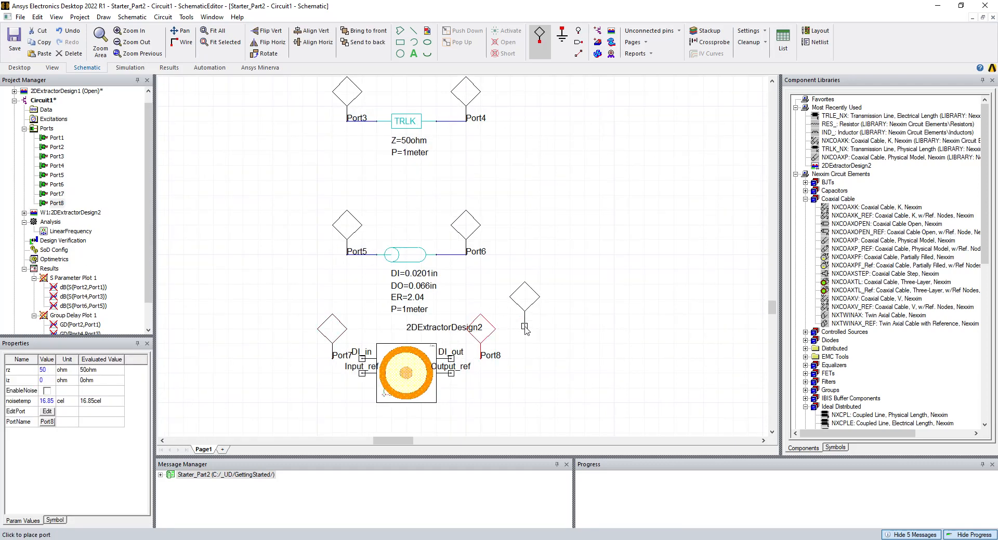
key("Escape")
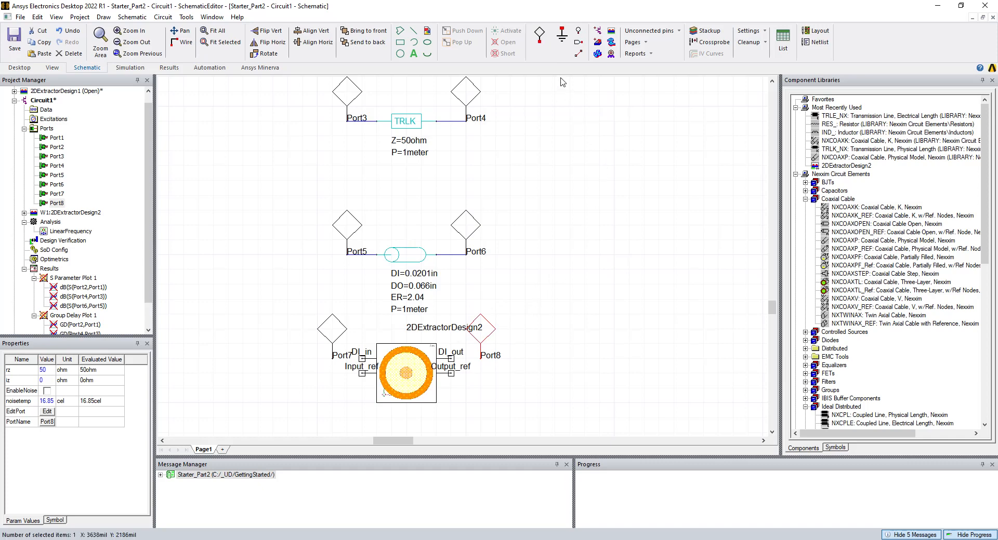
Place two ground symbols below Port7 and Port8, one on each side of the linked component.
left_click(562, 38)
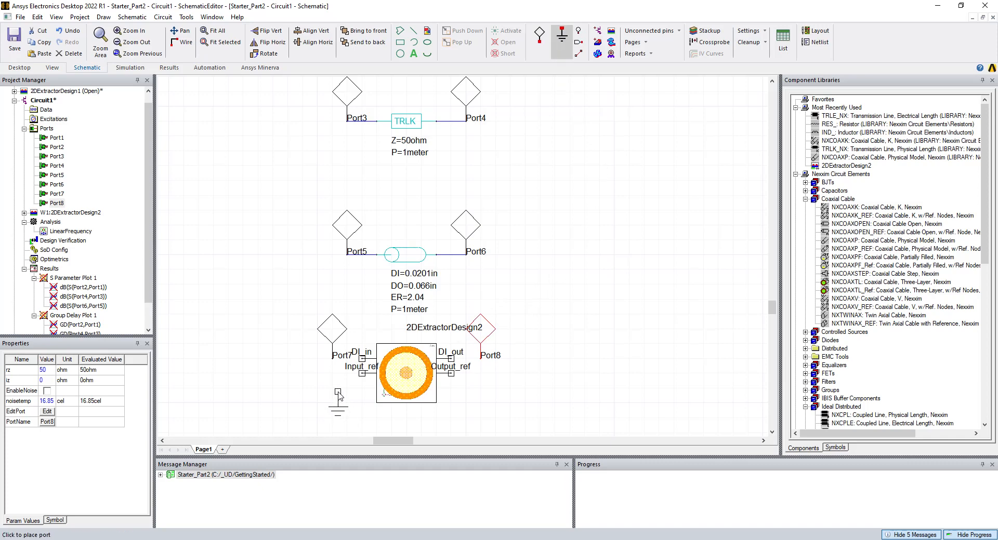
left_click(334, 390)
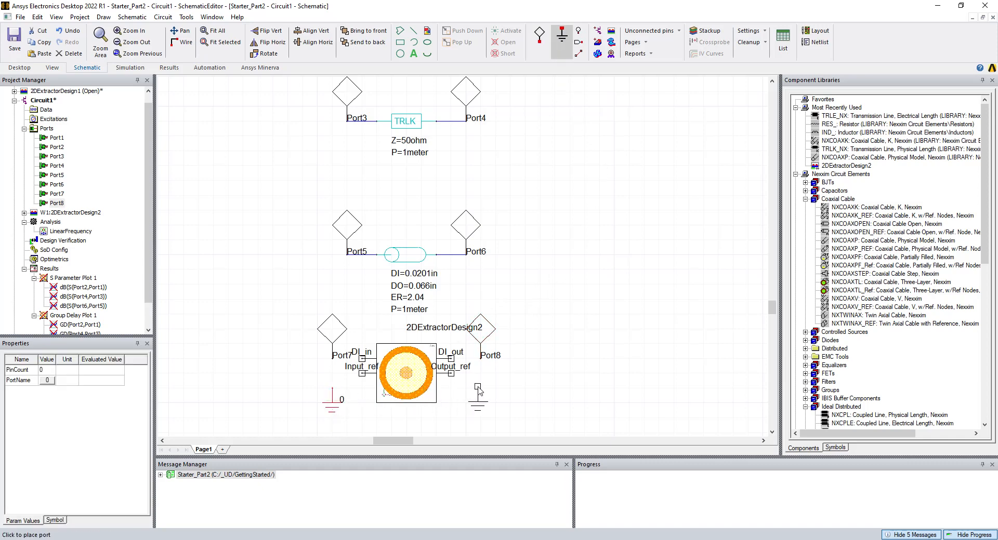
left_click(480, 391)
key("Escape")
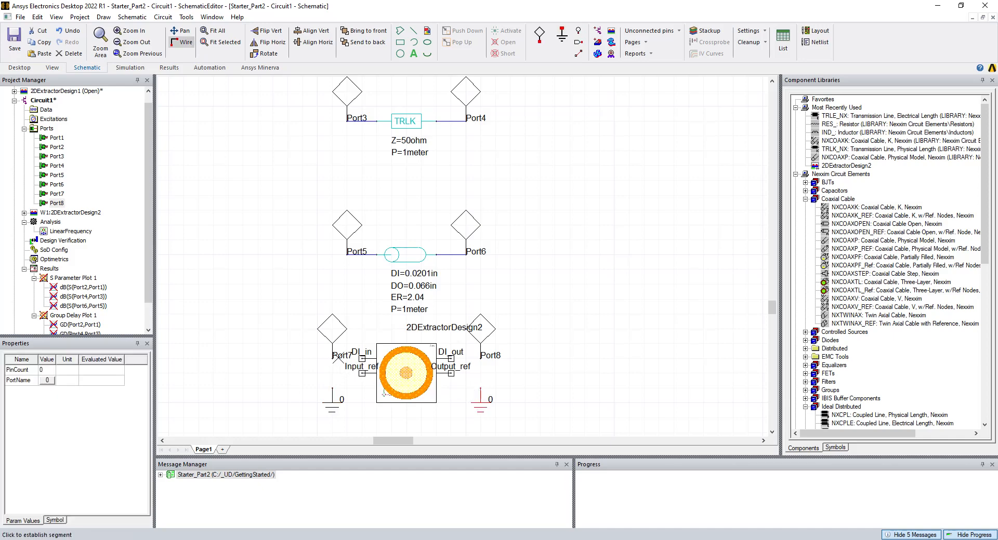
Wire Port7 to the DI_in pin and Port8 to the DI_out pin of the linked component.
left_click(332, 358)
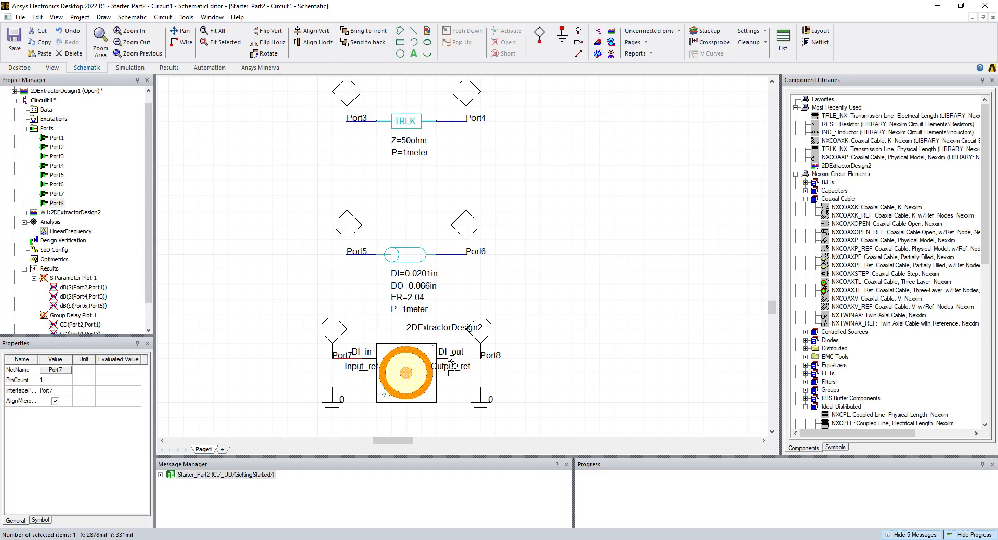
key("ctrl+w")
left_click(480, 358)
left_click(451, 359)
Wire the two grounds to the Input_ref and Output_ref pins of the linked component and clear the selection.
left_click(333, 388)
key("Escape")
key("ctrl+w")
left_click(450, 373)
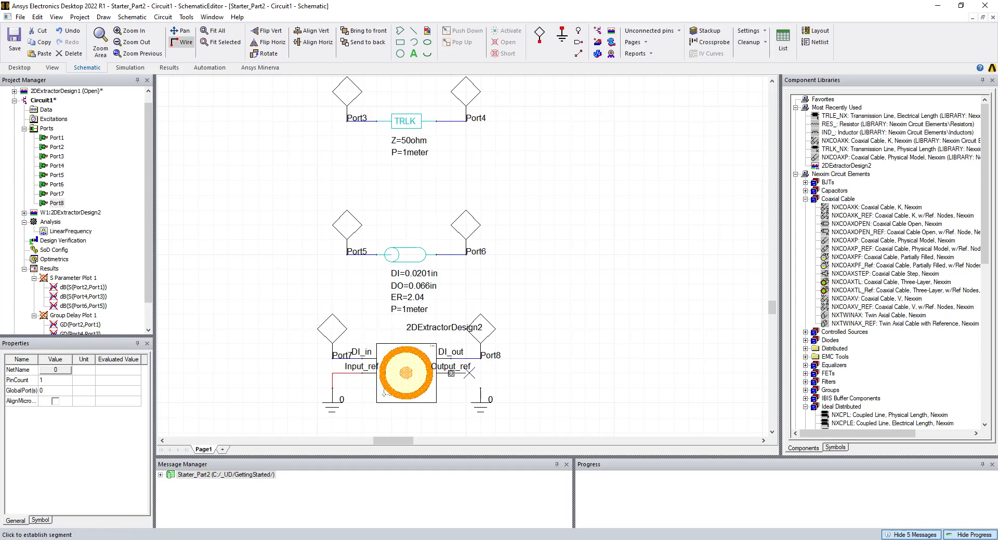
left_click(480, 388)
key("Escape")
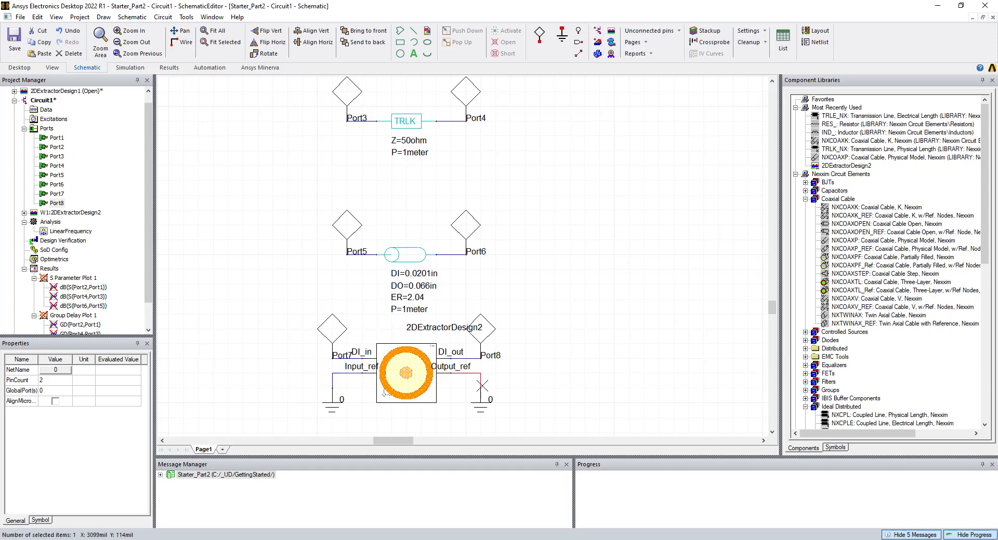
left_click(509, 374)
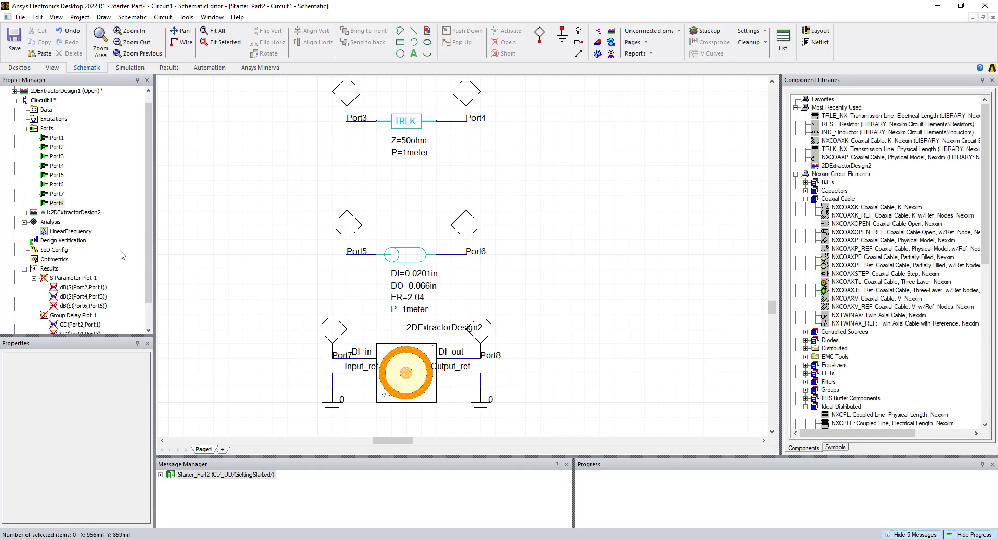
Analyze Circuit1 and open S Parameter Plot 1 from its results.
right_click(50, 222)
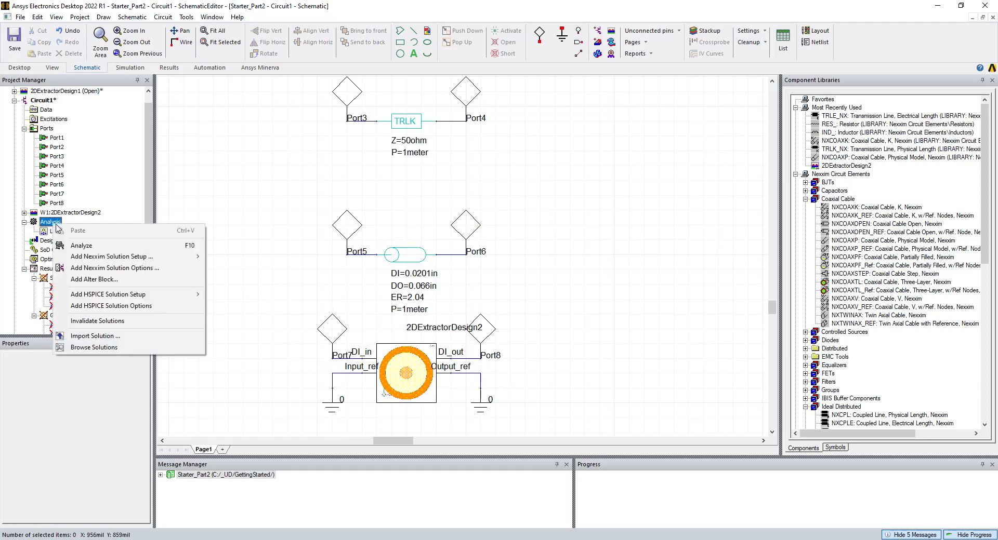
left_click(82, 246)
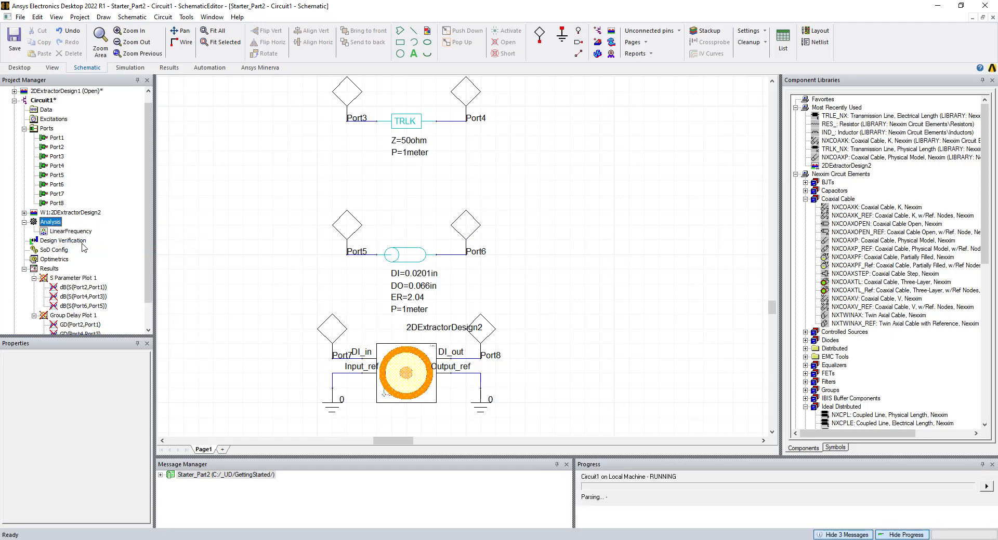
scroll(255, 267, "down", 3)
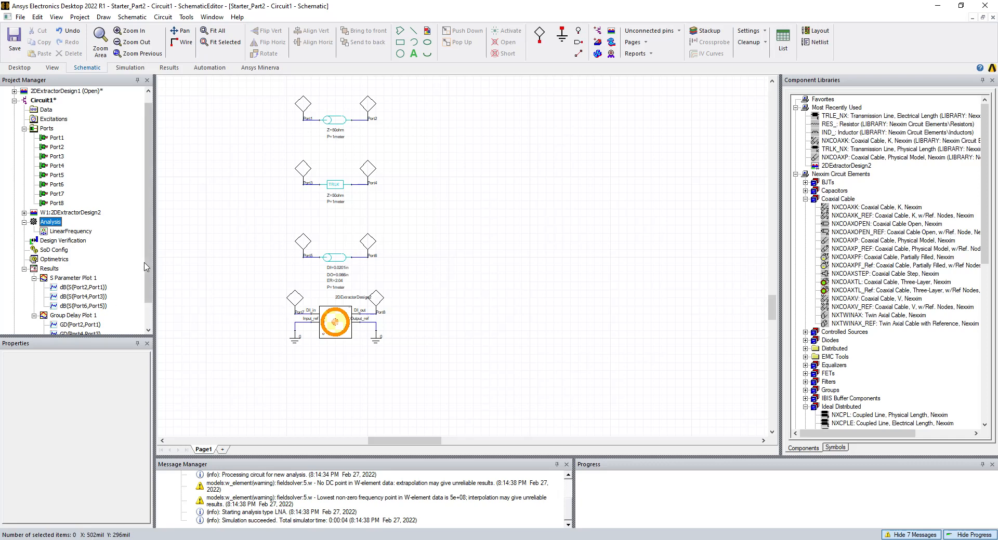
scroll(145, 268, "down", 1)
left_click(72, 252)
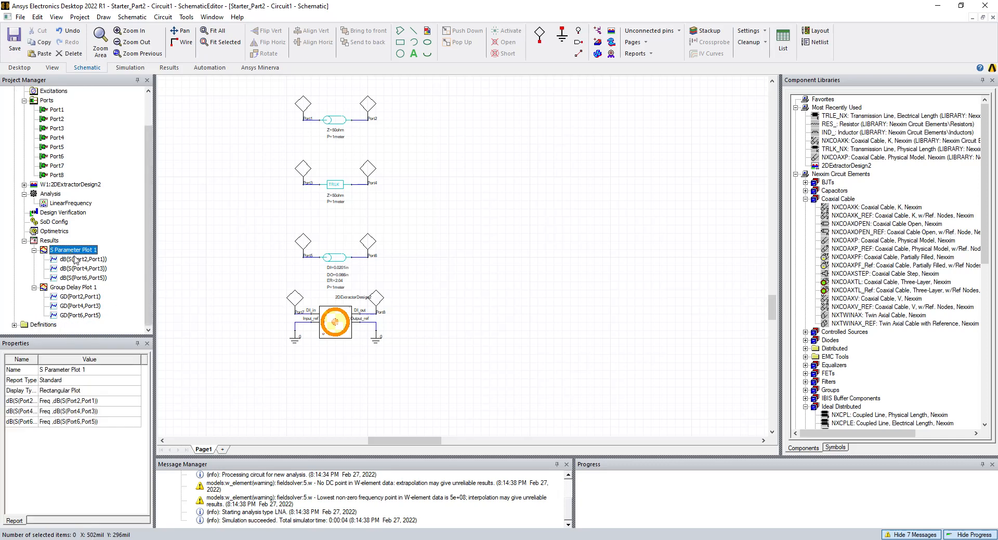
double_click(74, 251)
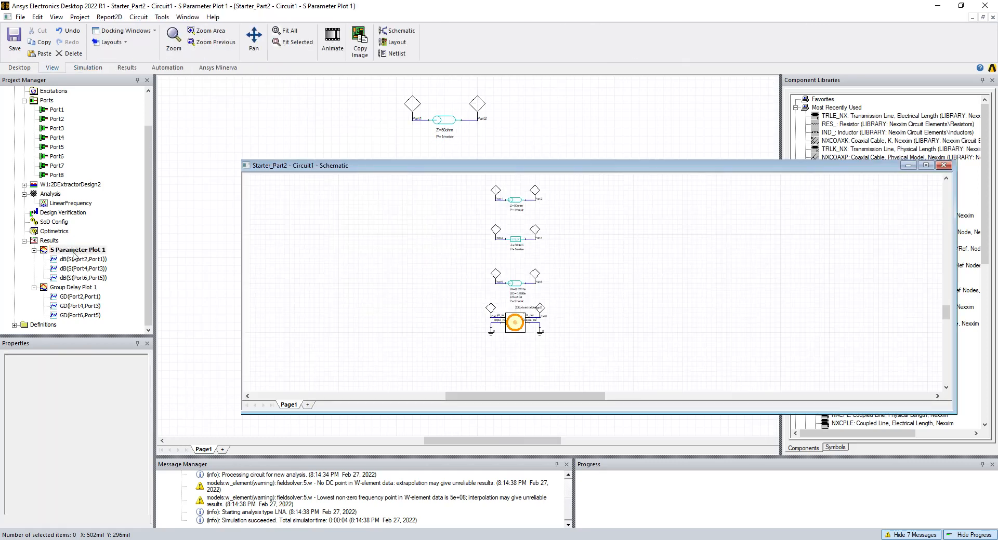
Add a dB(S(Port8,Port7)) trace to S Parameter Plot 1 and close the report setup.
double_click(75, 261)
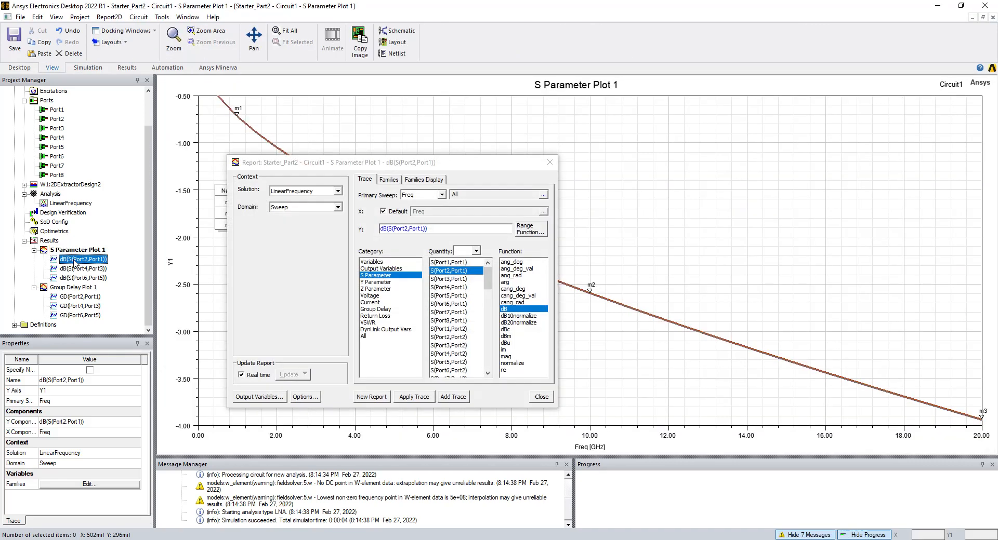
left_click_drag(487, 278, 486, 362)
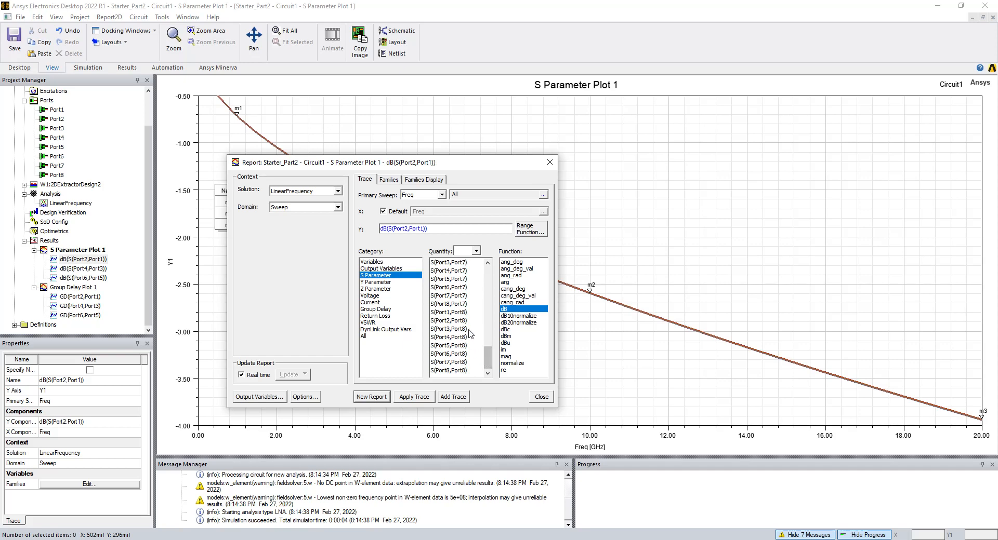
left_click(455, 305)
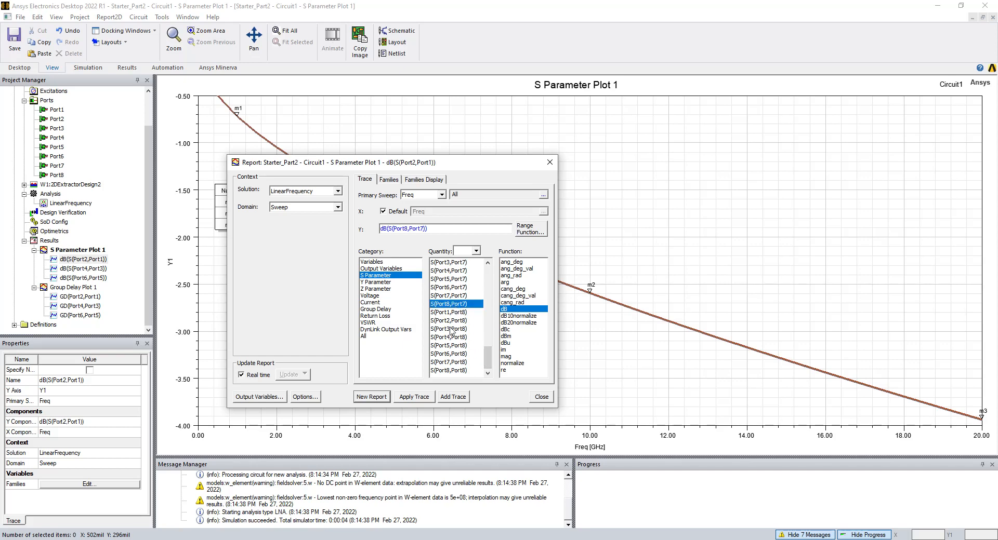
left_click(460, 397)
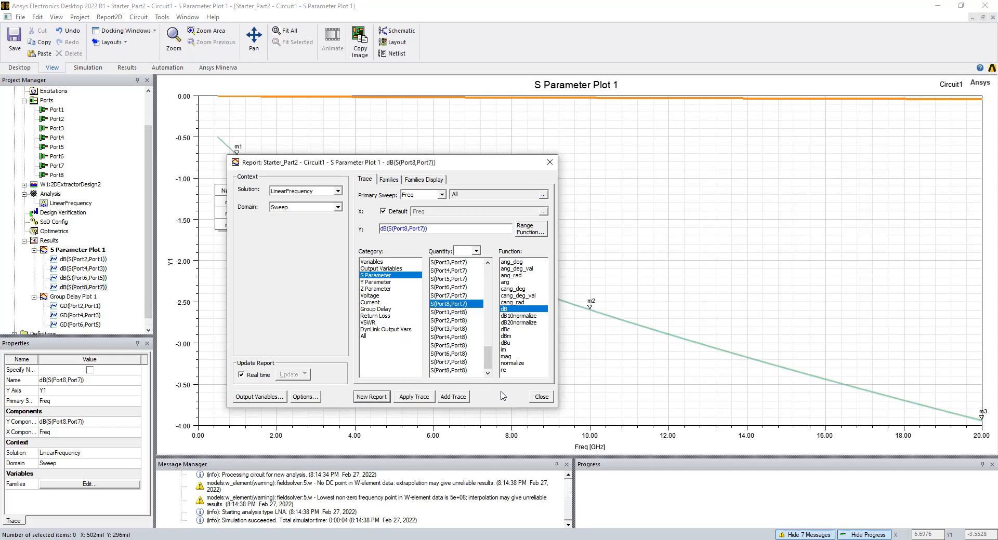
left_click(541, 398)
left_click(505, 390)
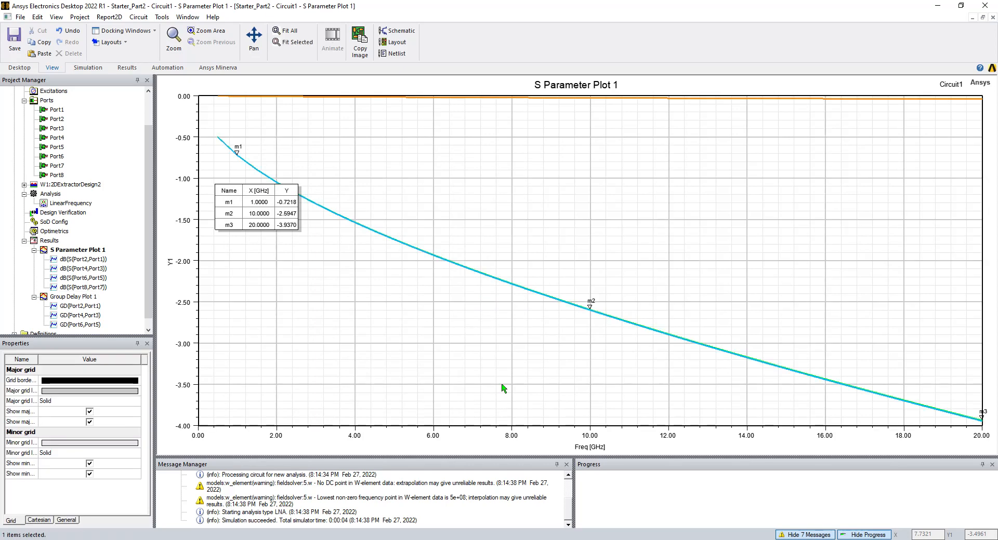
In the Circuit1 schematic, set the Length of the linked 2DExtractorDesign2 component to 1 meter and clear the selection.
scroll(143, 223, "up", 2)
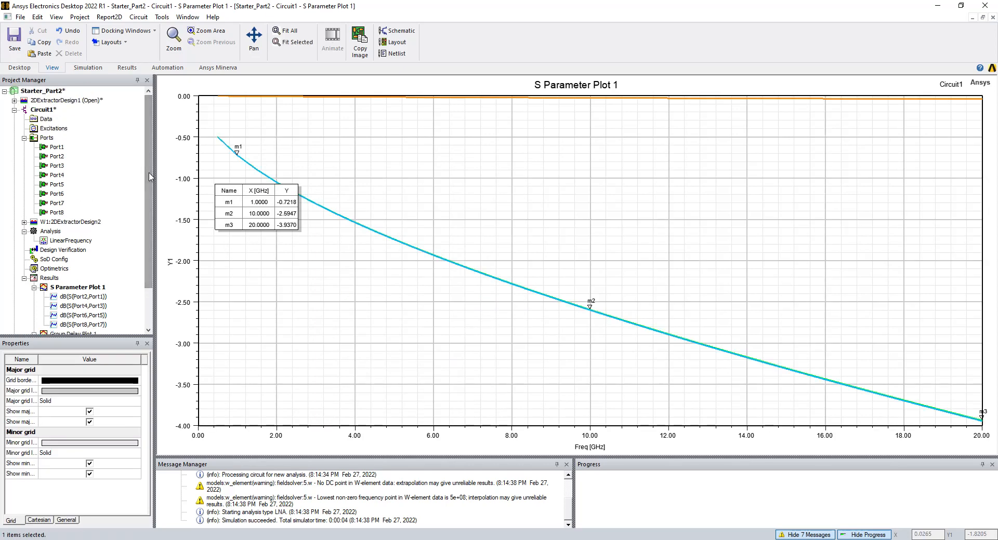
double_click(46, 109)
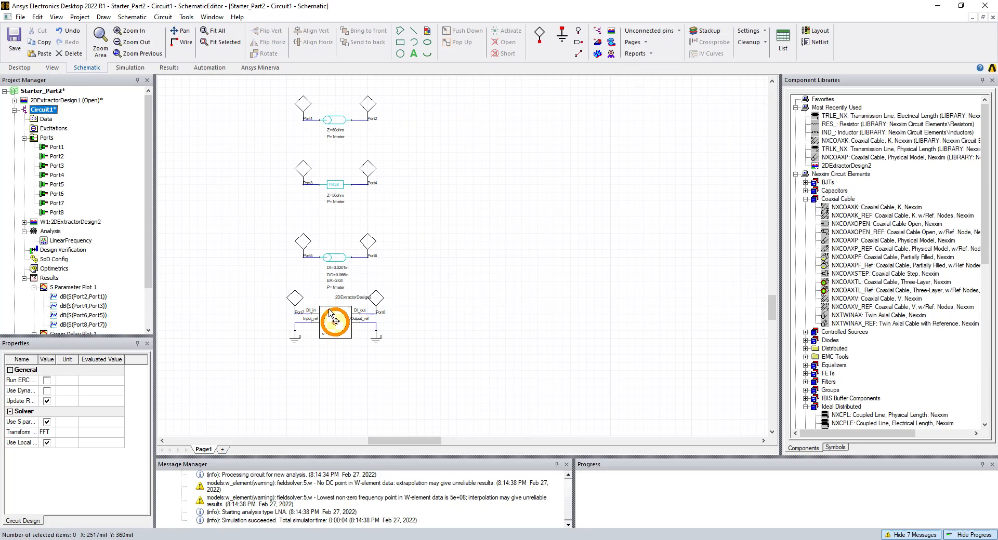
double_click(333, 319)
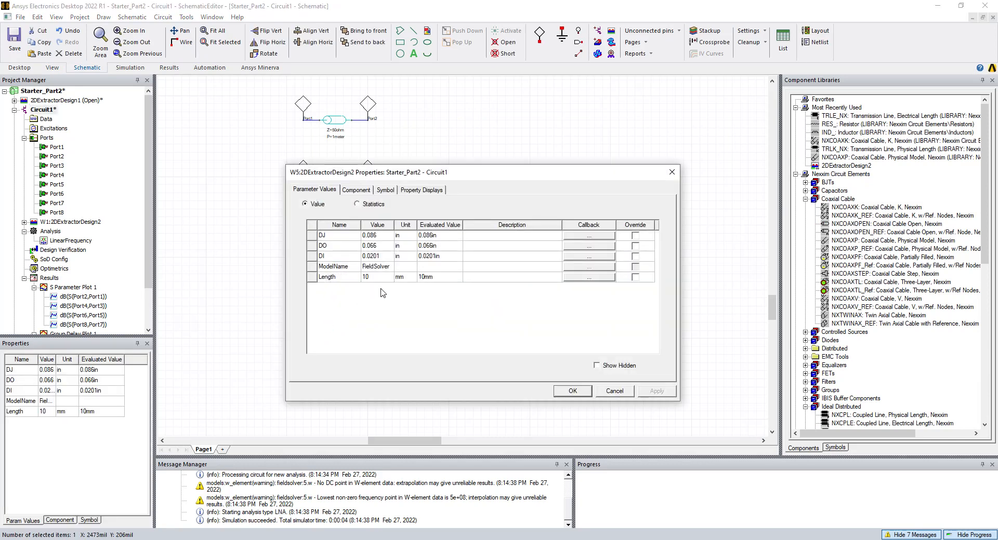
left_click(378, 278)
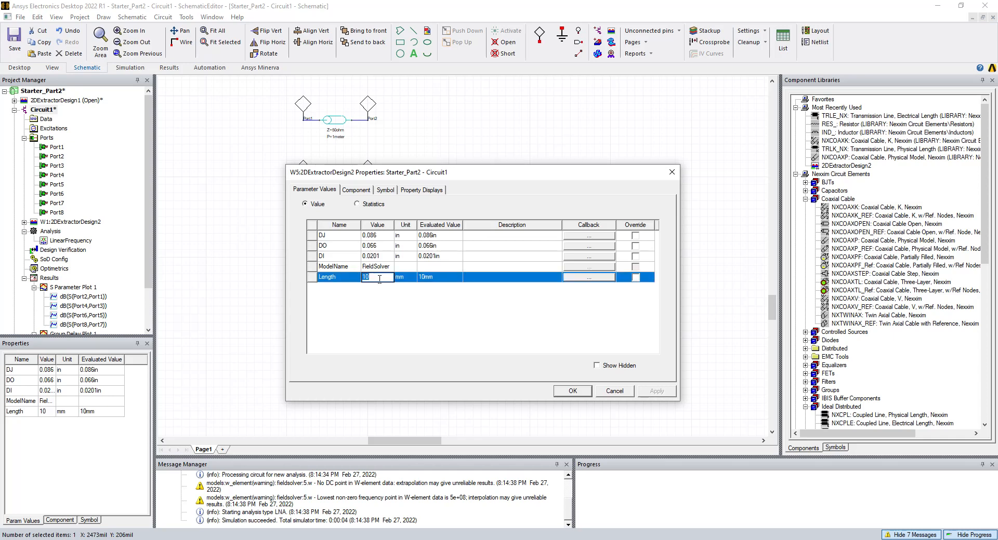
type("1meter")
left_click(387, 302)
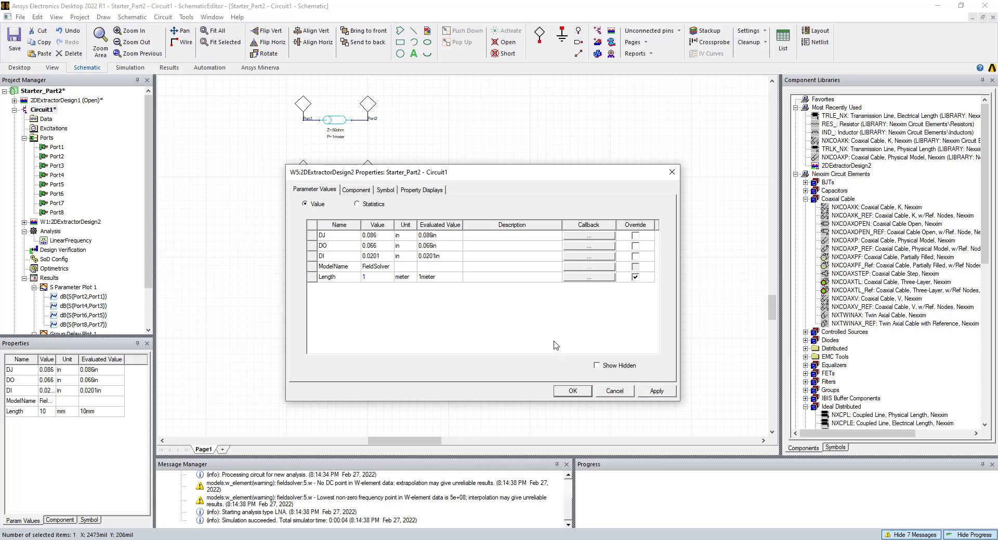
left_click(654, 393)
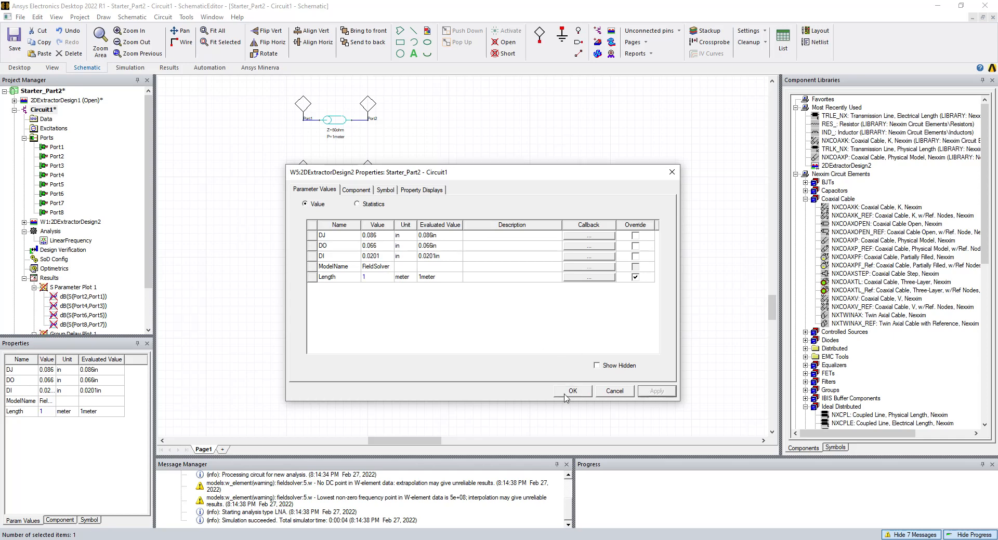
left_click(565, 394)
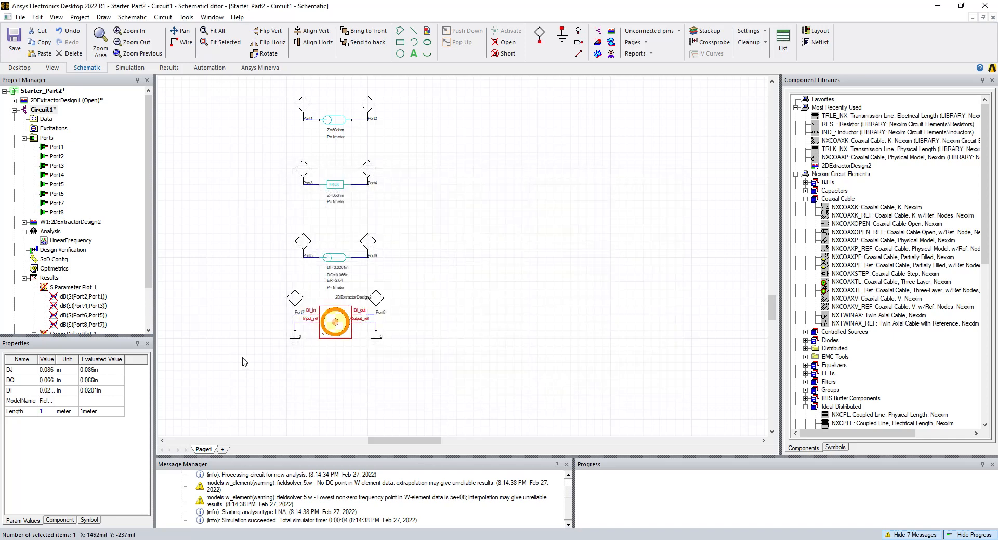
left_click(226, 362)
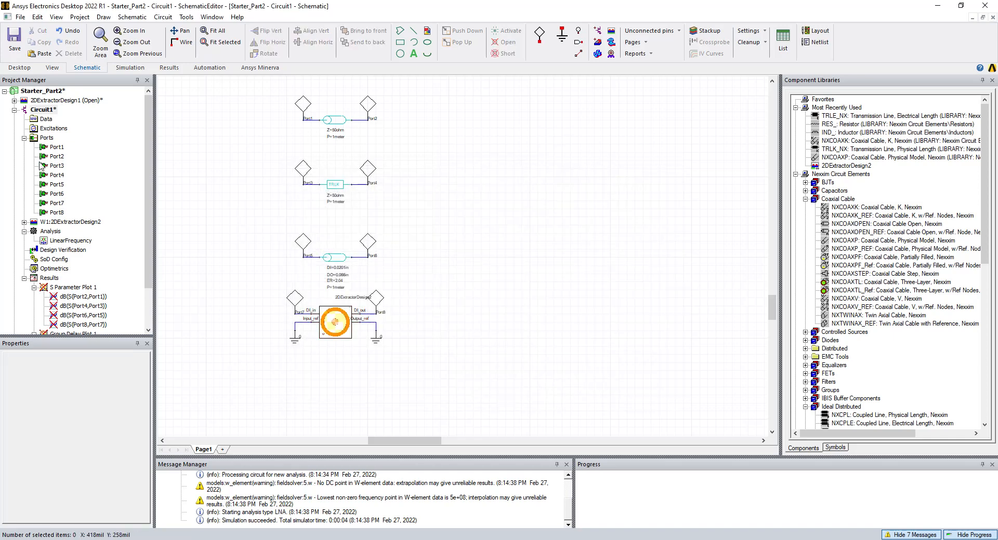
Collapse the Circuit1 port list, analyze Circuit1 again and reopen S Parameter Plot 1.
left_click(24, 137)
right_click(50, 157)
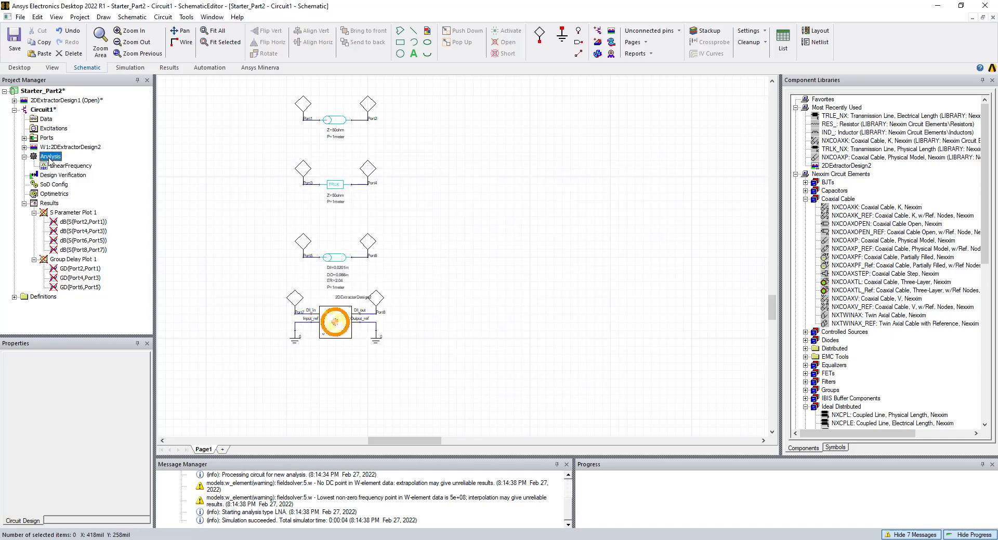
left_click(78, 179)
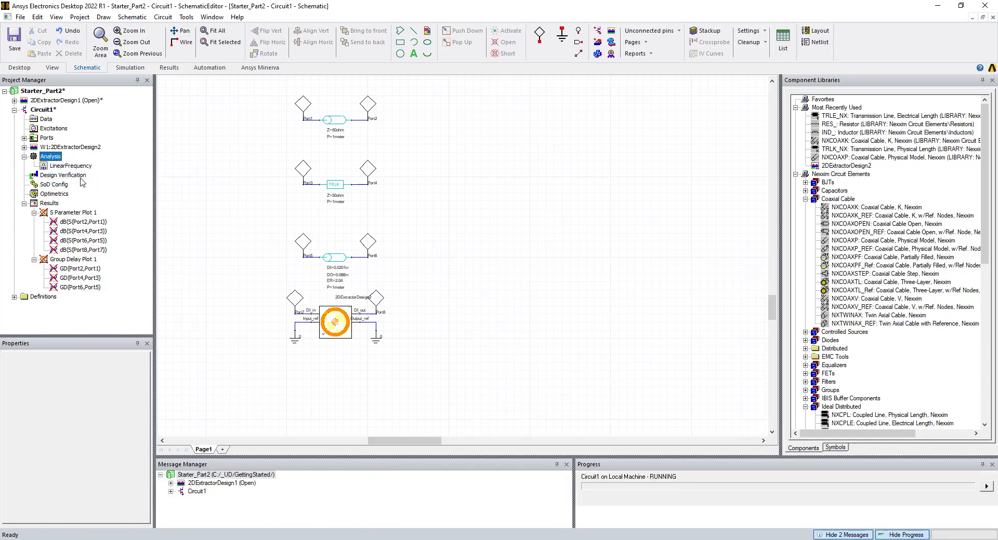
double_click(70, 213)
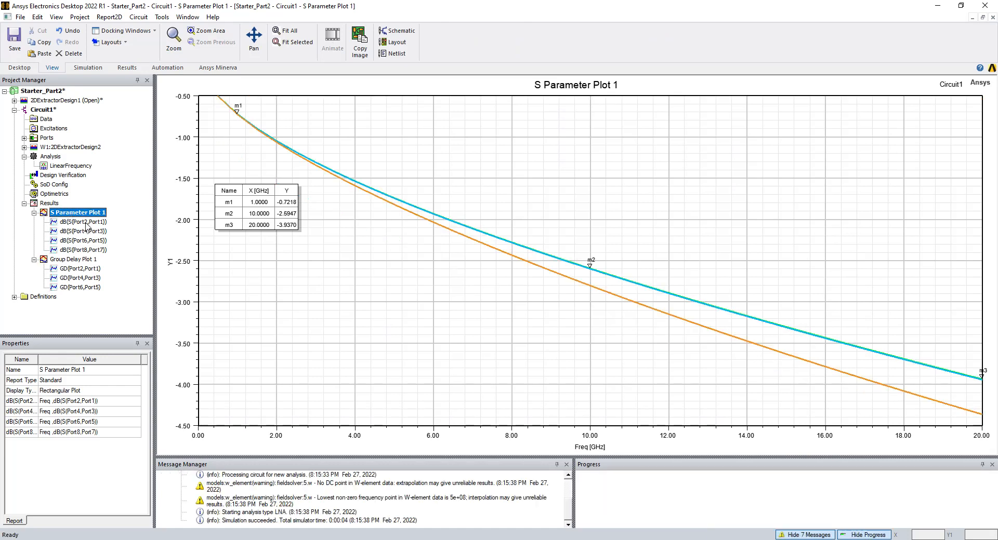
Highlight each of the four S-parameter traces in turn to compare the linked coaxial model with the other lines.
left_click(83, 222)
left_click(86, 231)
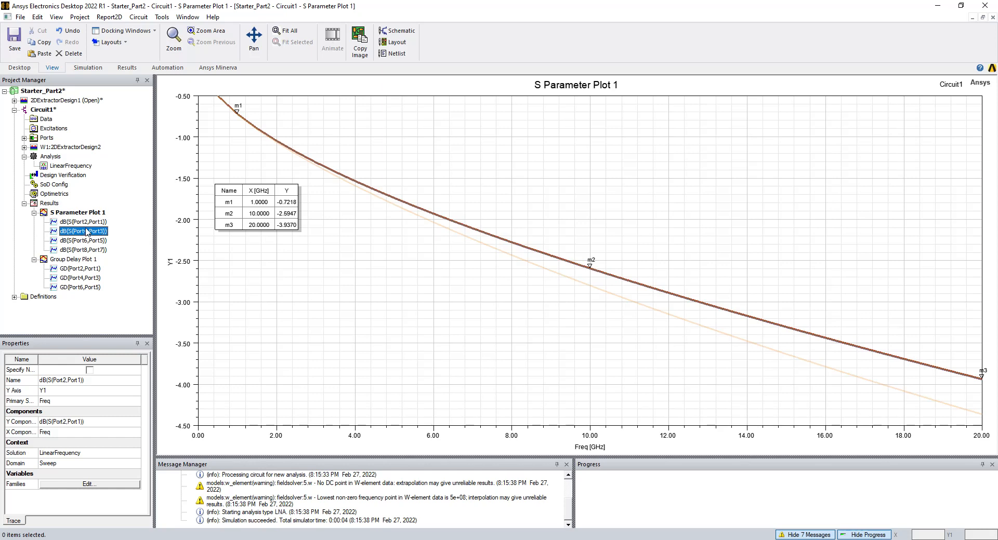
left_click(86, 240)
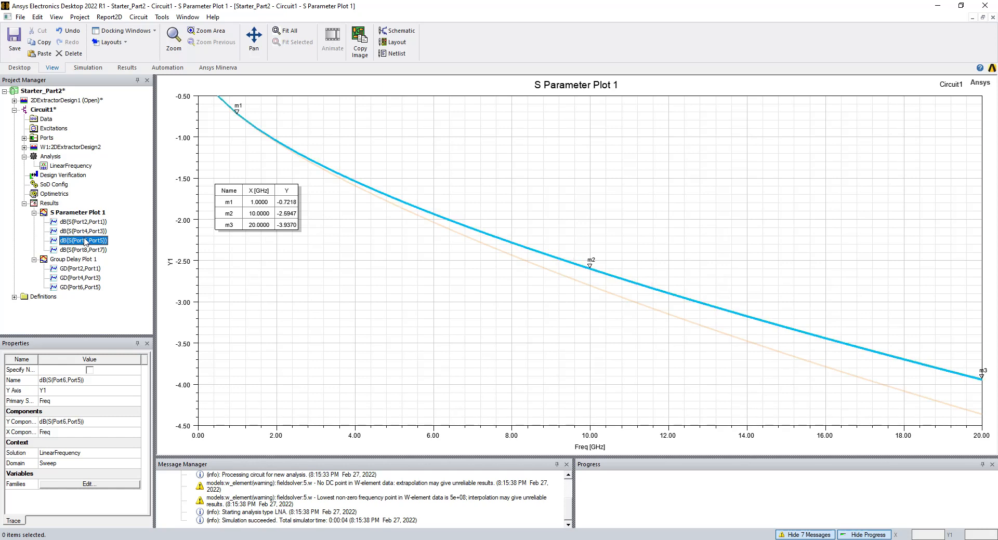
left_click(86, 250)
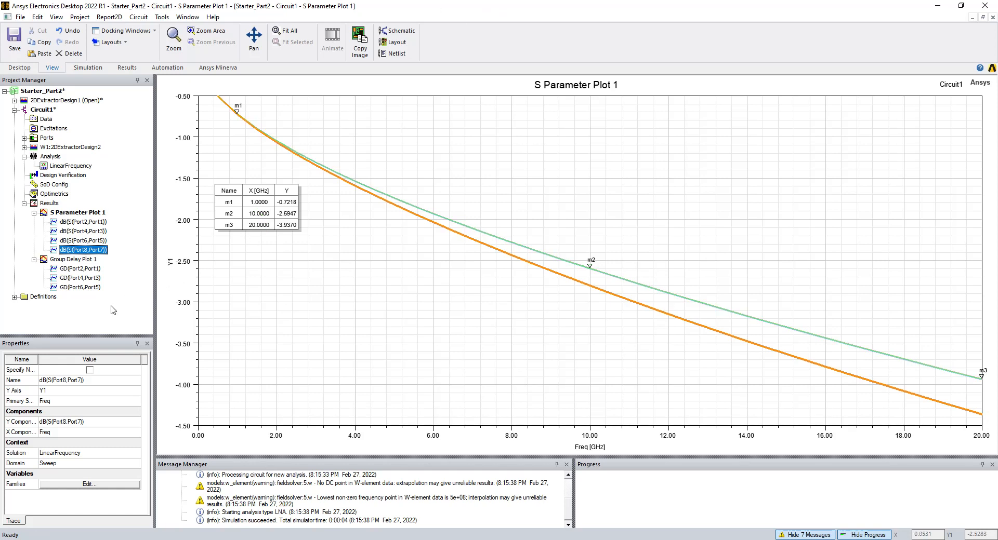
Open Group Delay Plot 1, add a GD(Port8,Port7) trace to it and close the report setup.
double_click(78, 259)
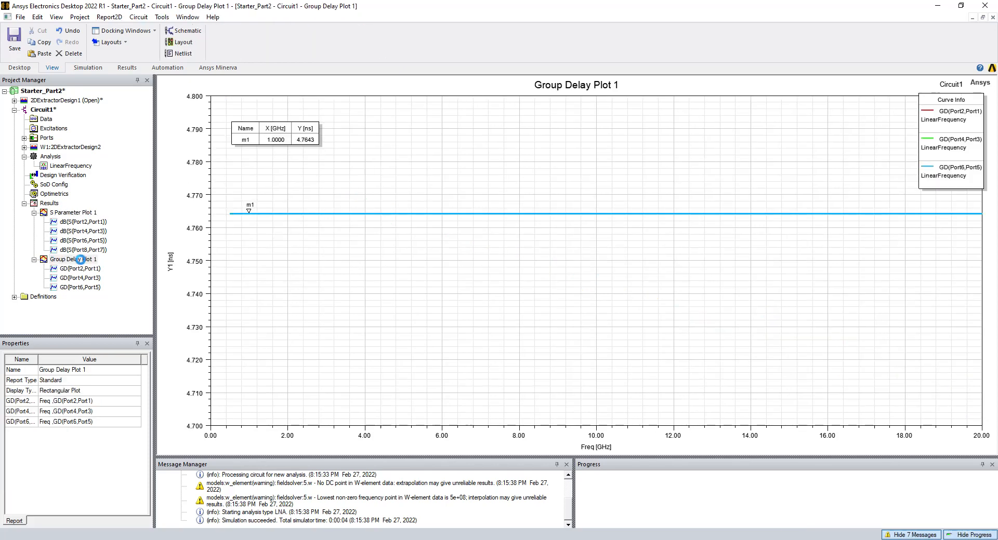
left_click(79, 269)
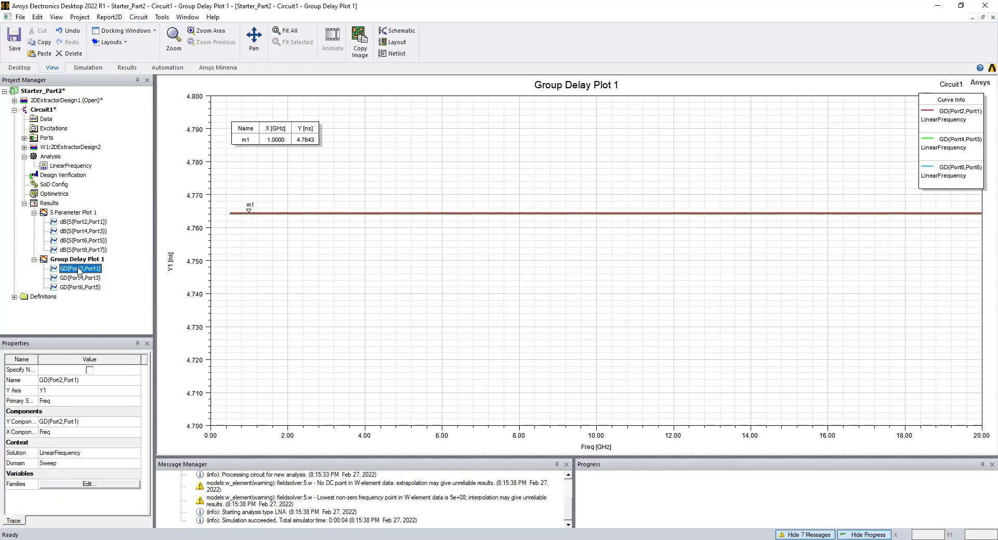
double_click(79, 269)
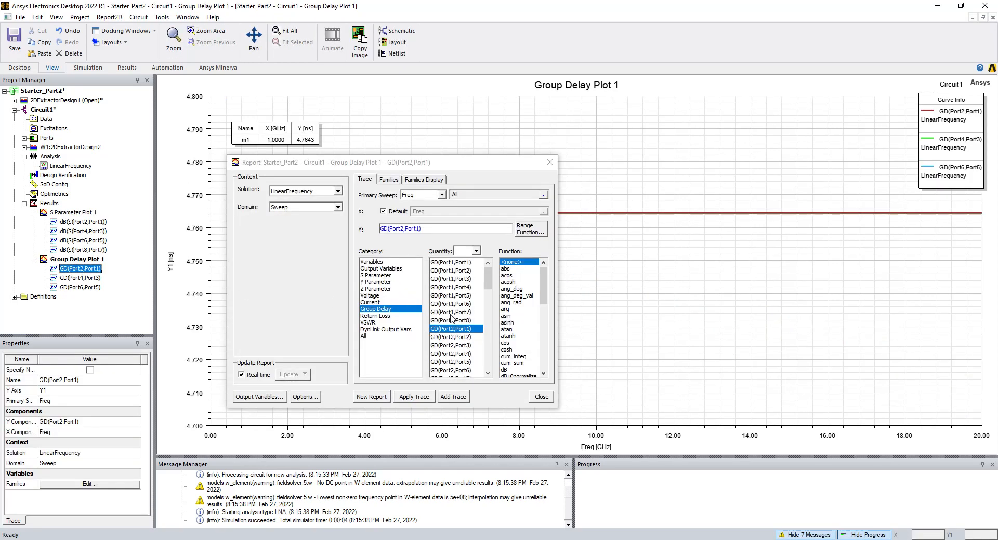
left_click_drag(487, 278, 485, 356)
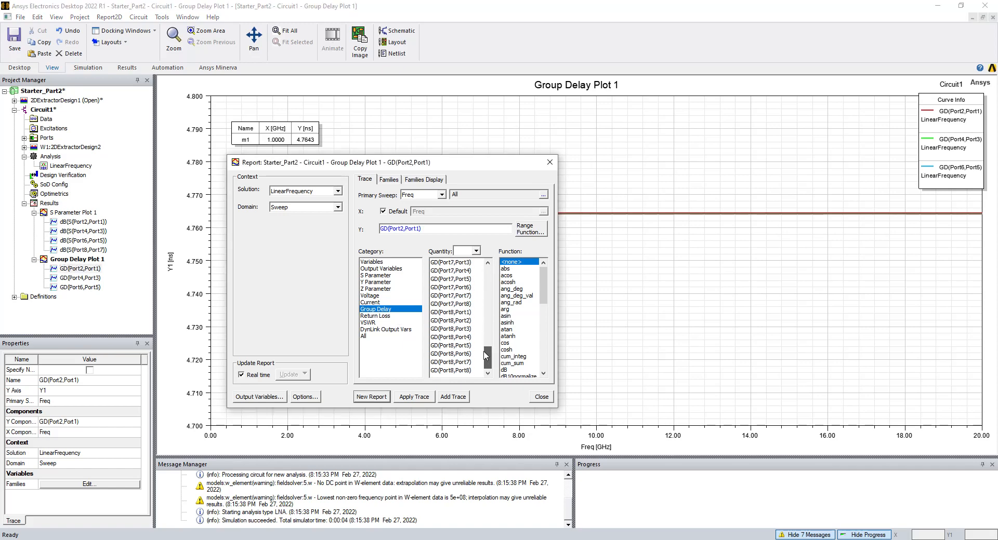
left_click(459, 363)
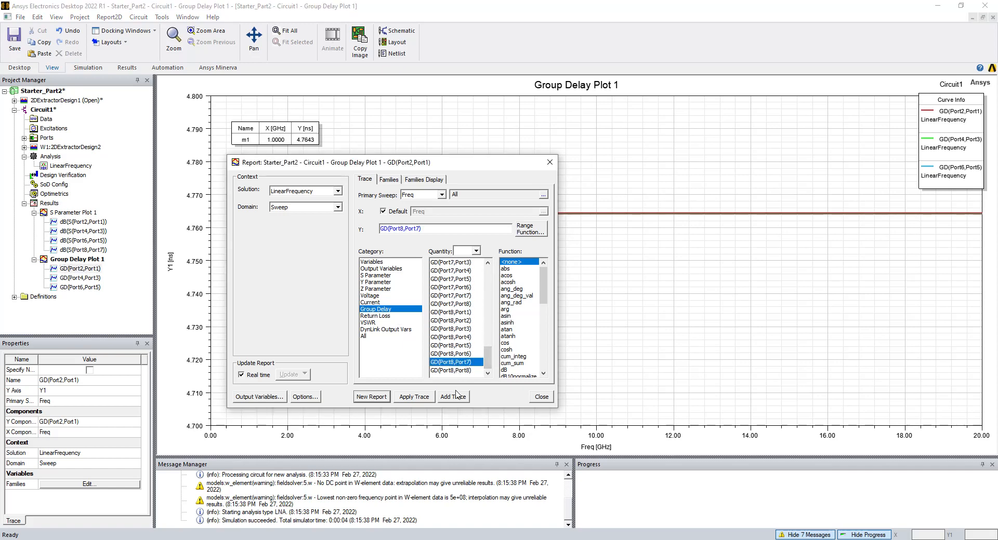
left_click(454, 397)
left_click(541, 396)
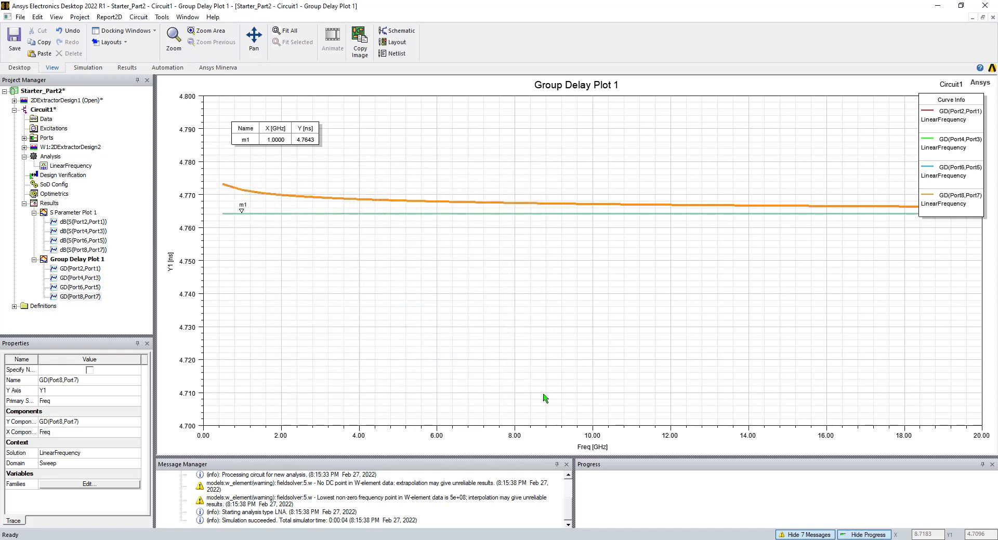
left_click(543, 396)
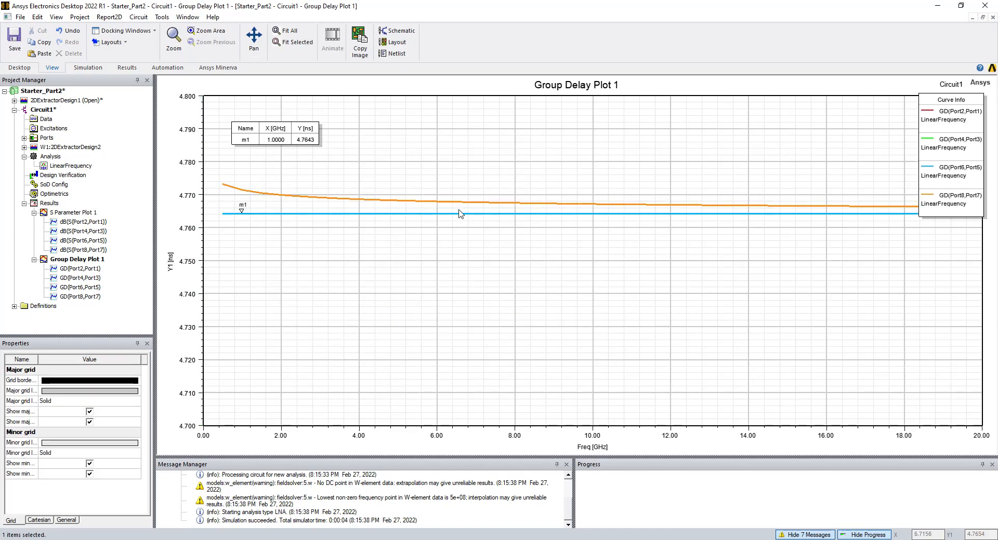
Collapse Group Delay Plot 1, S Parameter Plot 1 and the Results branch of Circuit1 in the project tree.
left_click(125, 307)
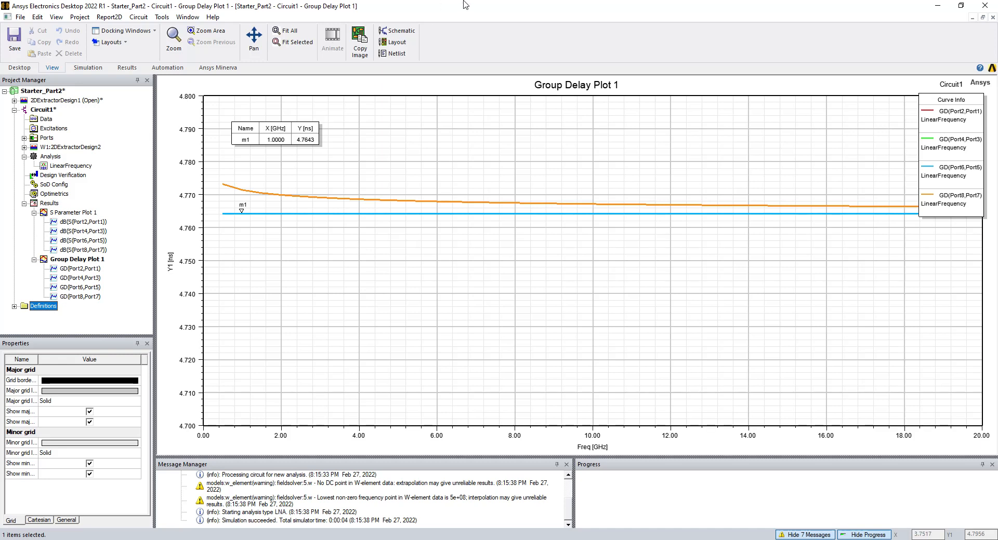
left_click(34, 260)
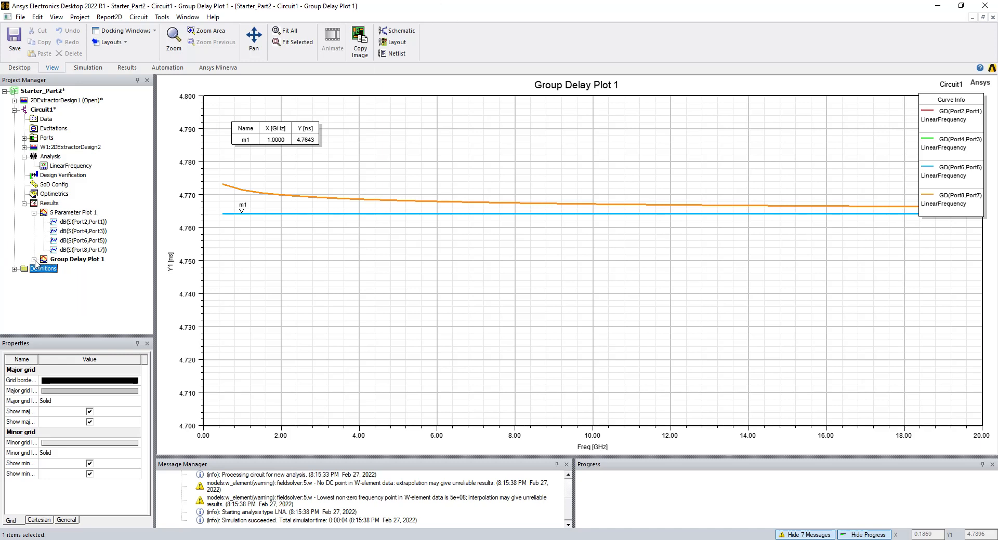
left_click(34, 213)
left_click(24, 203)
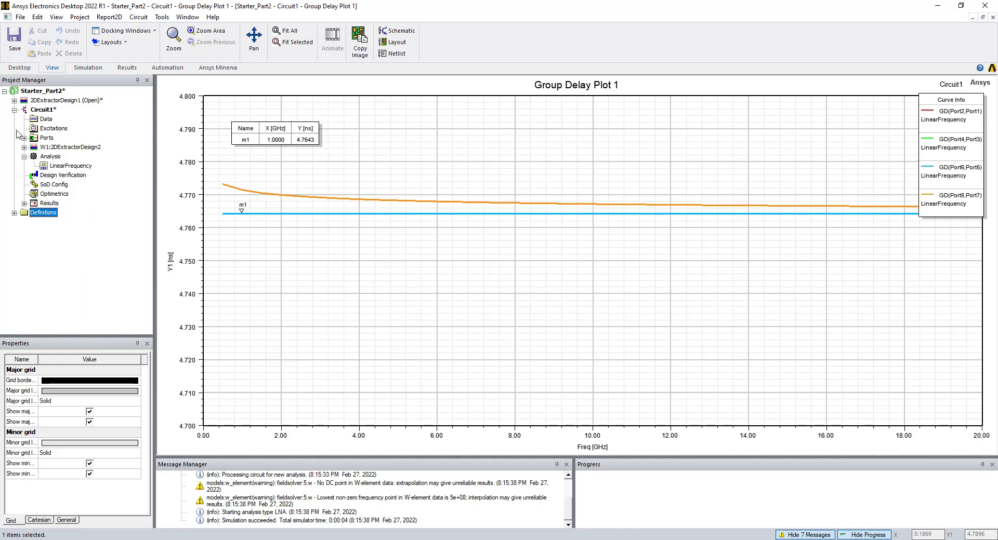
Return to the Circuit1 schematic and open the coaxial cross-section model of 2DExtractorDesign1.
double_click(43, 110)
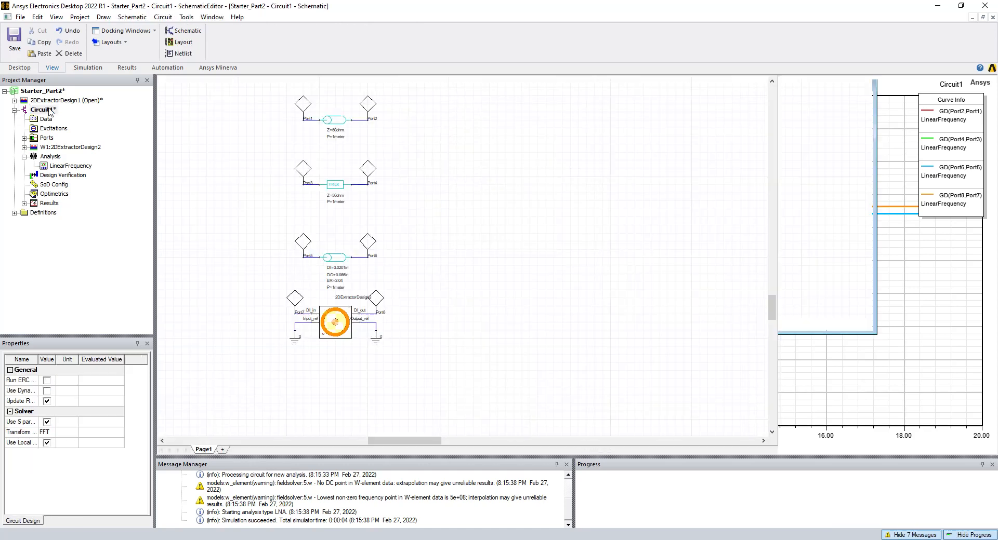
left_click(275, 256)
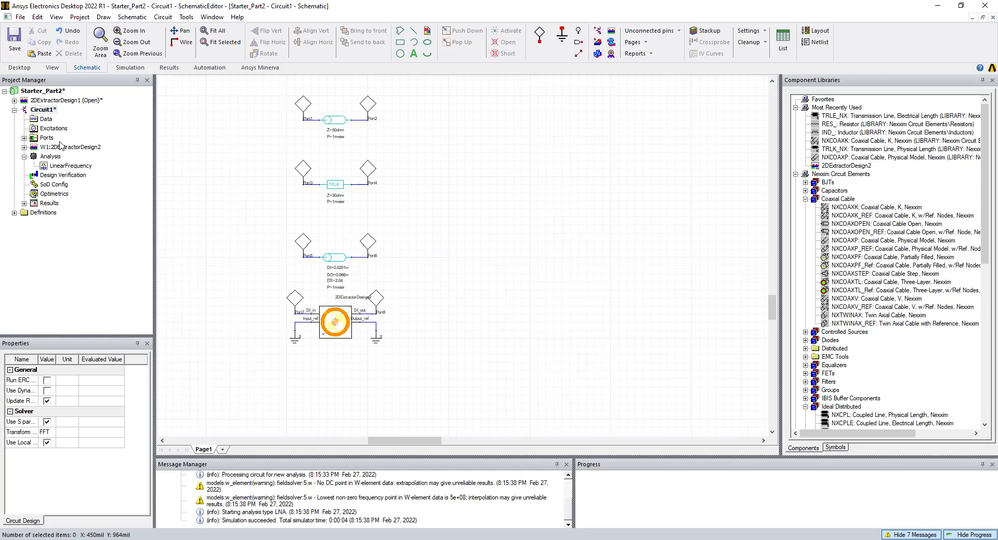
double_click(49, 101)
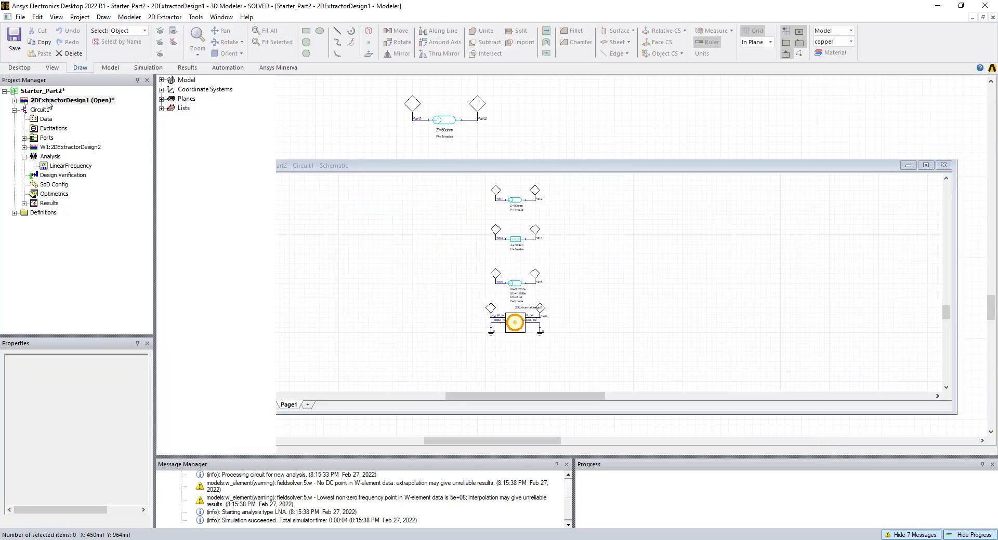
left_click(237, 197)
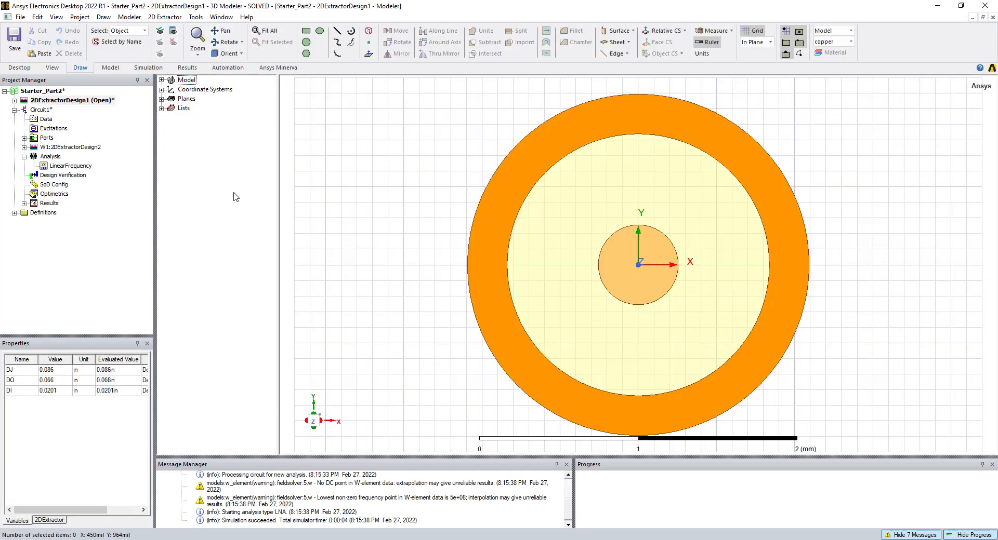